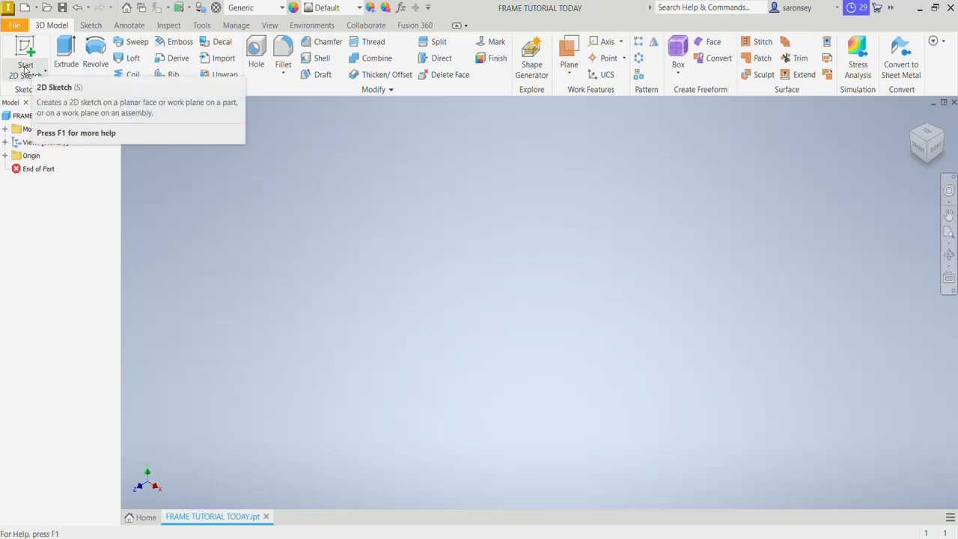
Start a 2D sketch on the horizontal XZ origin plane.
left_click(25, 68)
left_click(41, 96)
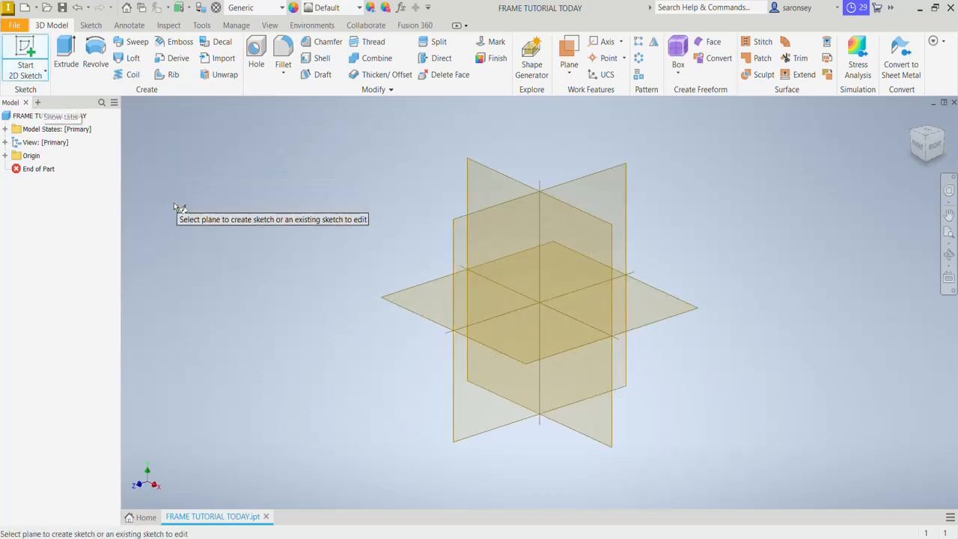
left_click(422, 303)
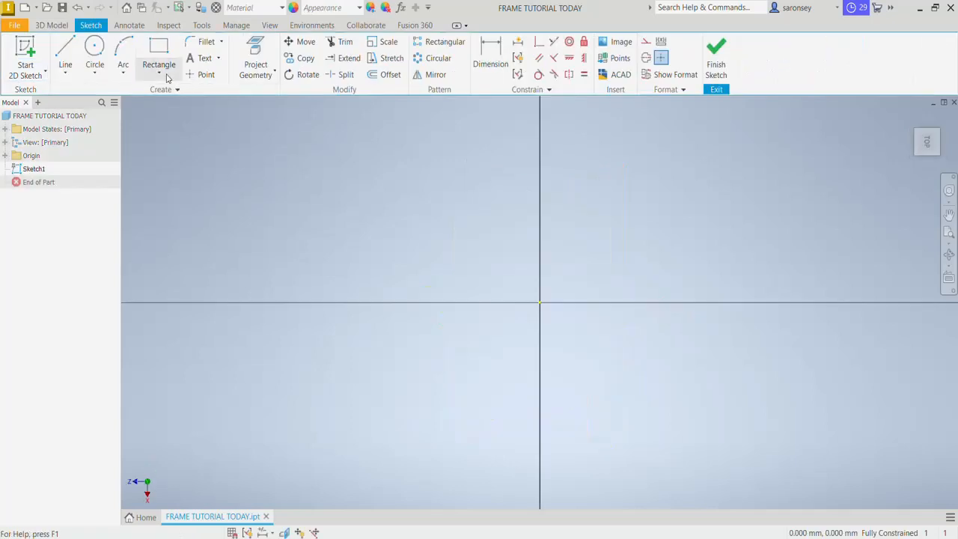
Sketch a two-point center rectangle centred on the origin, about 33 mm wide and 13 mm high.
left_click(159, 73)
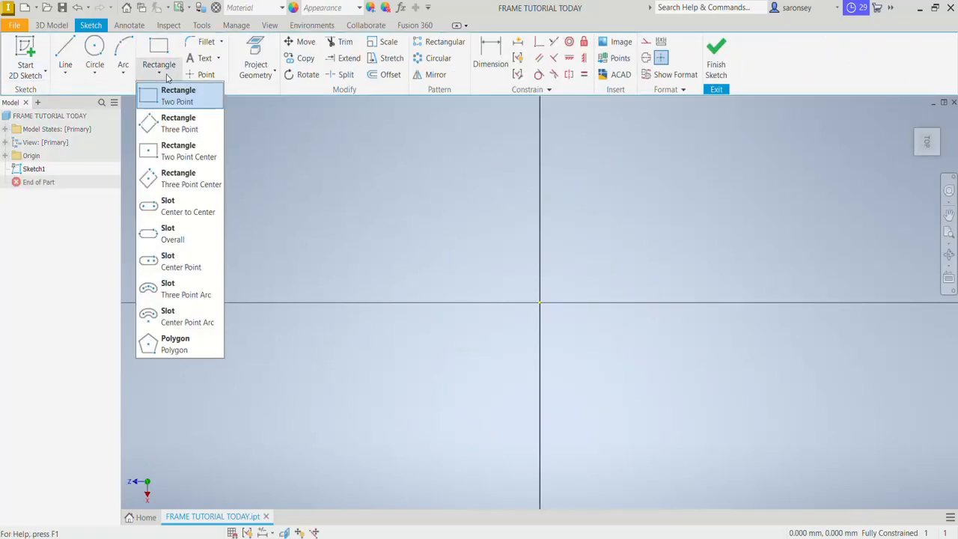
left_click(186, 149)
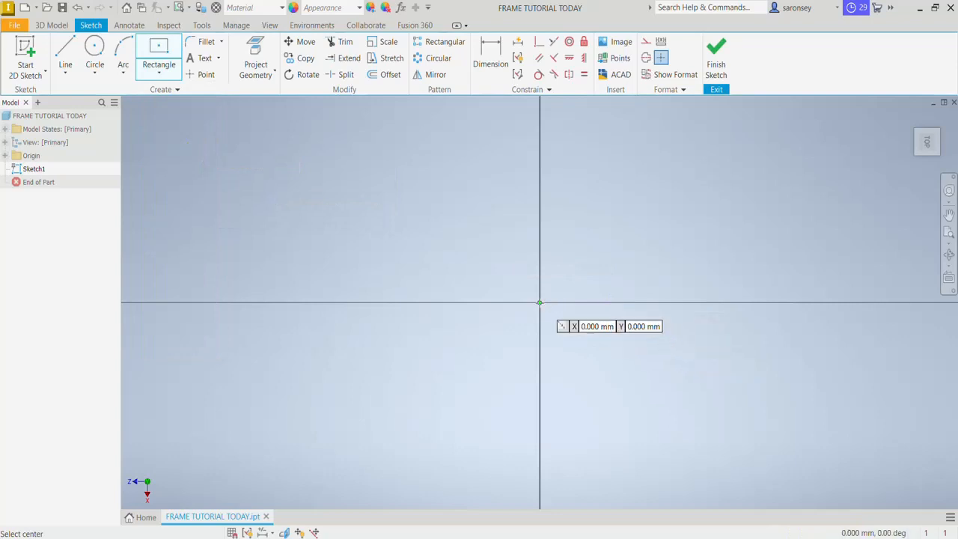
left_click(540, 302)
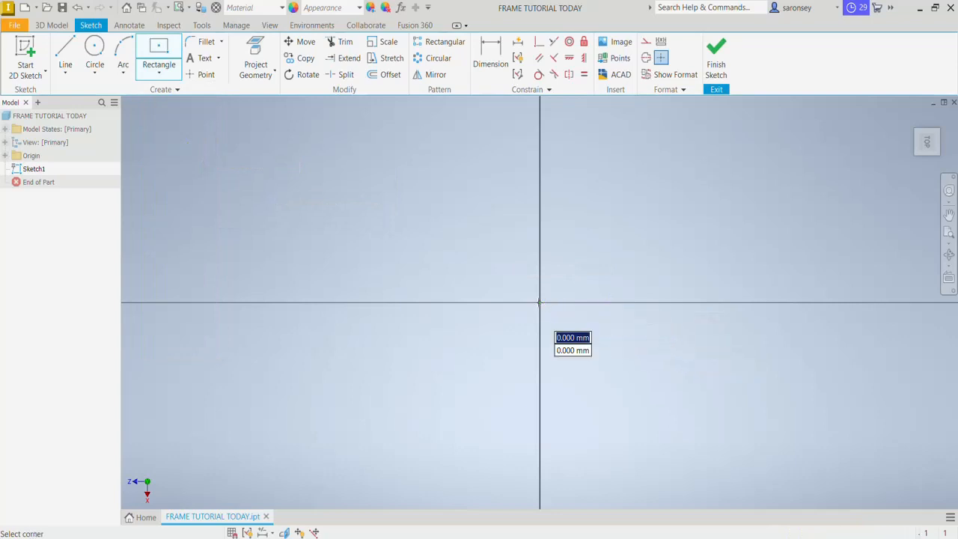
left_click(723, 378)
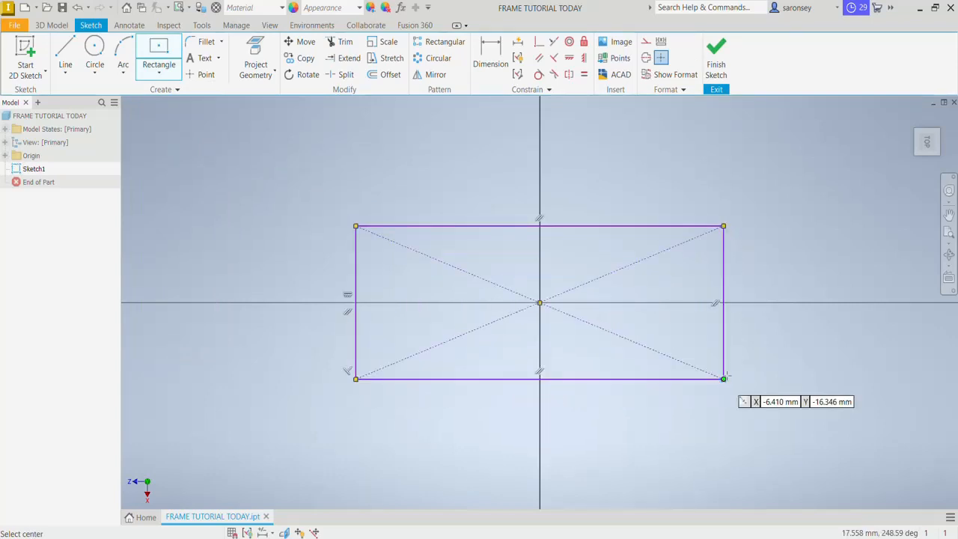
right_click(767, 215)
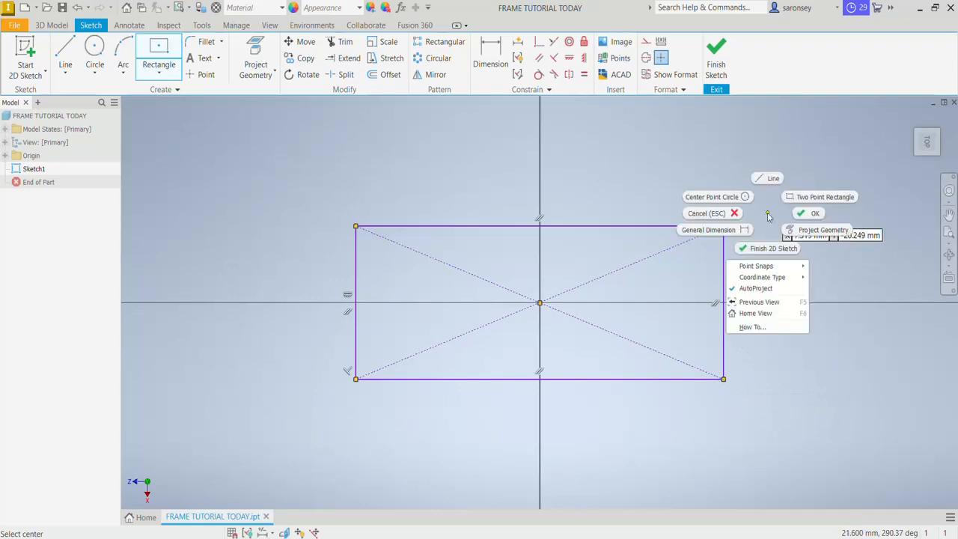
left_click(810, 214)
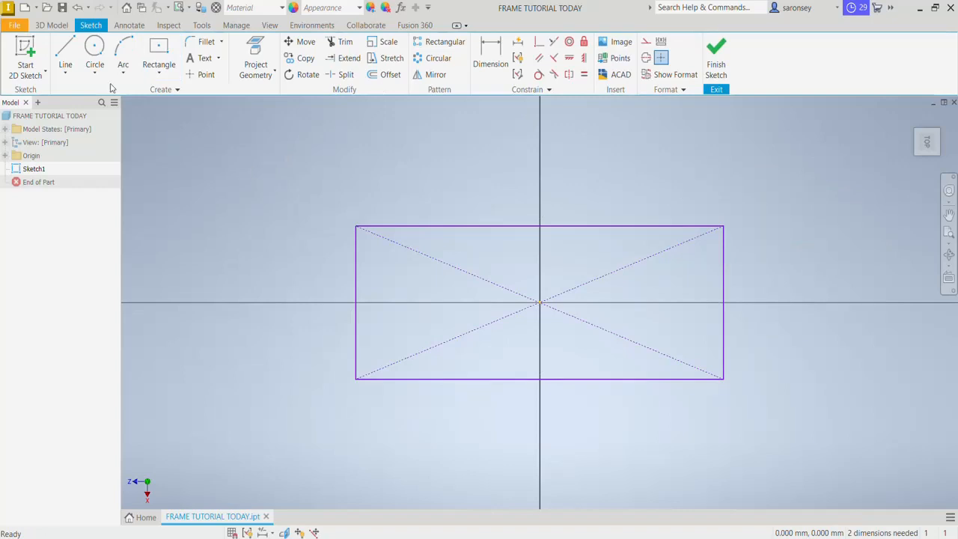
Draw two vertical lines across the rectangle between its long edges, about 6 mm left and 5 mm right of the origin.
left_click(66, 49)
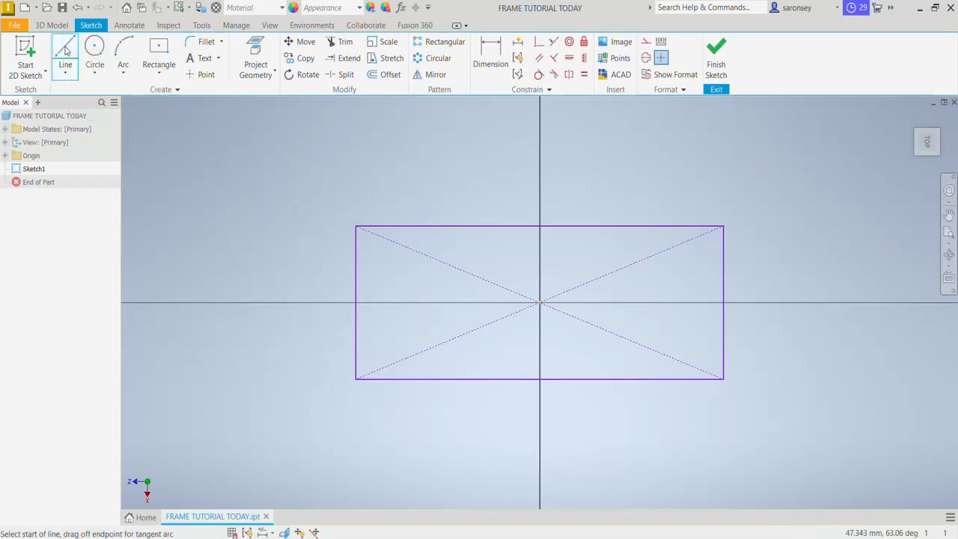
left_click(470, 227)
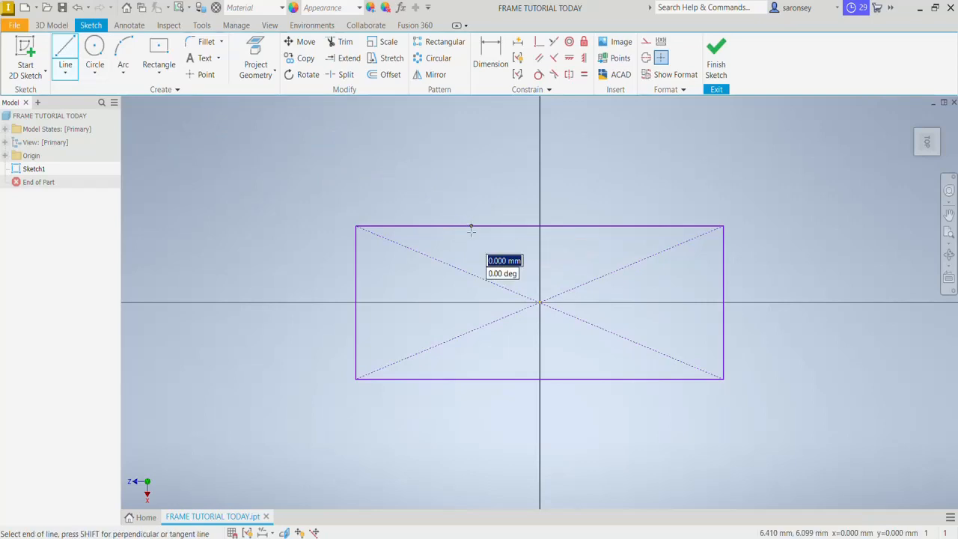
double_click(470, 379)
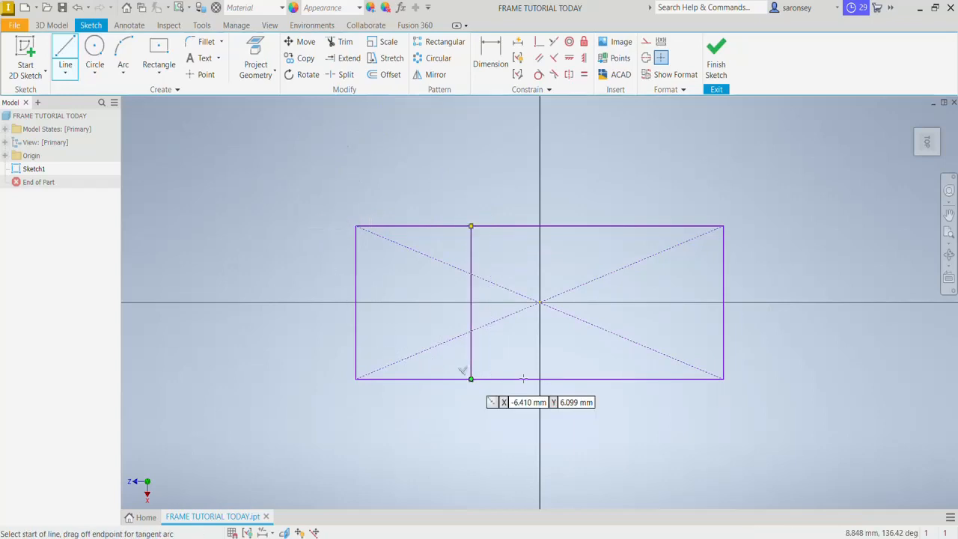
left_click(600, 226)
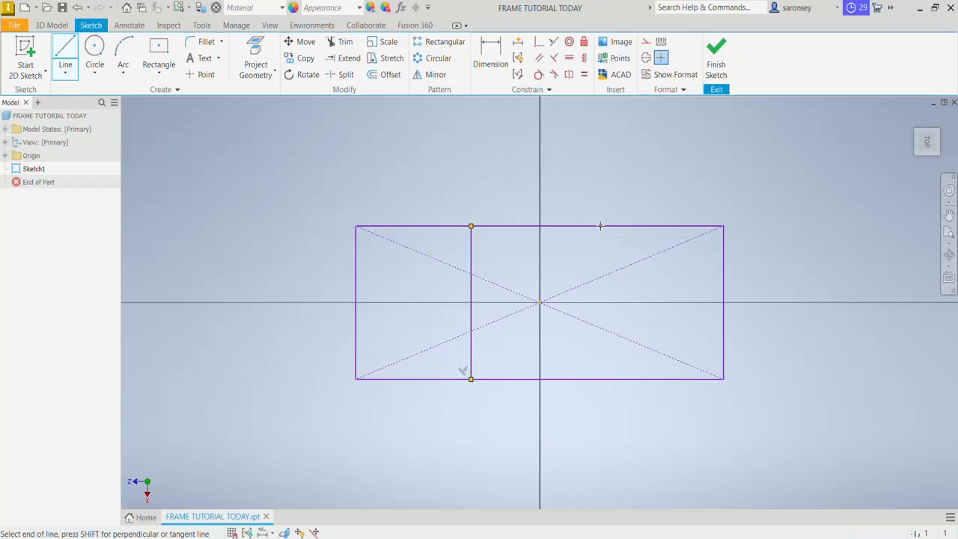
double_click(601, 380)
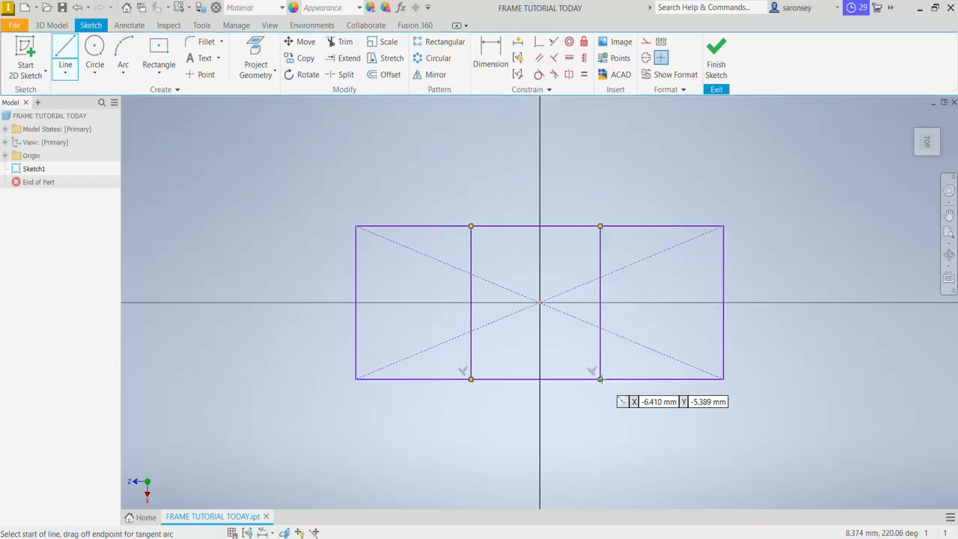
right_click(743, 238)
left_click(772, 238)
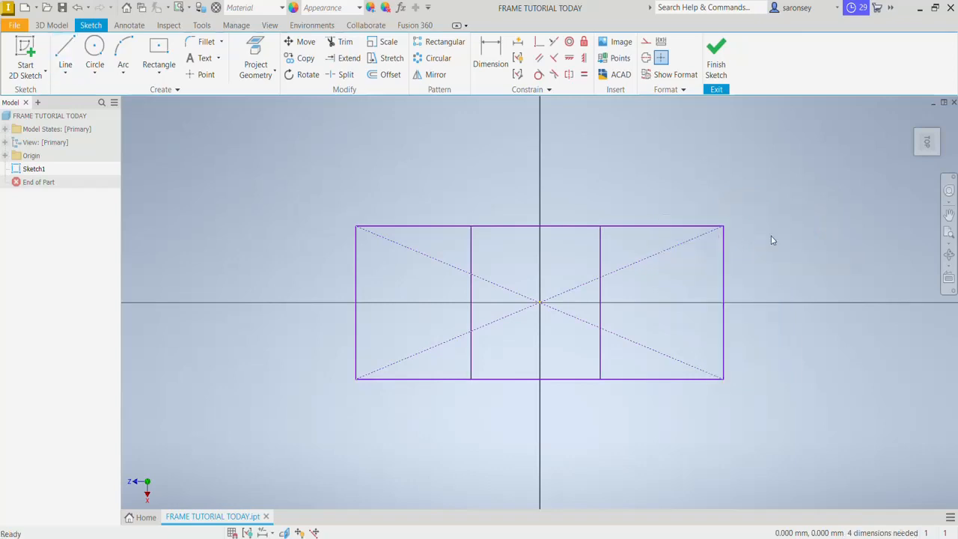
Dimension the rectangle's upper long edge and set its length to 750 mm.
left_click(493, 60)
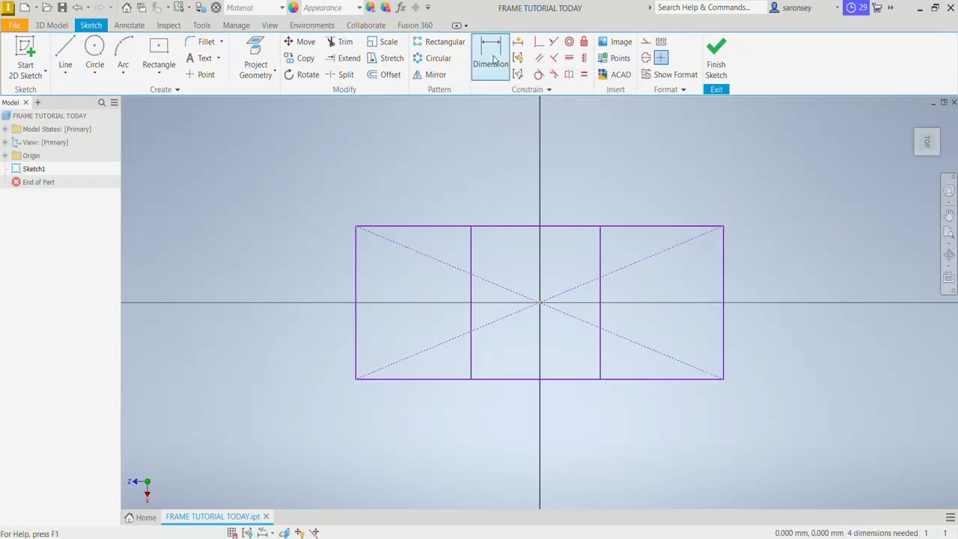
left_click(508, 227)
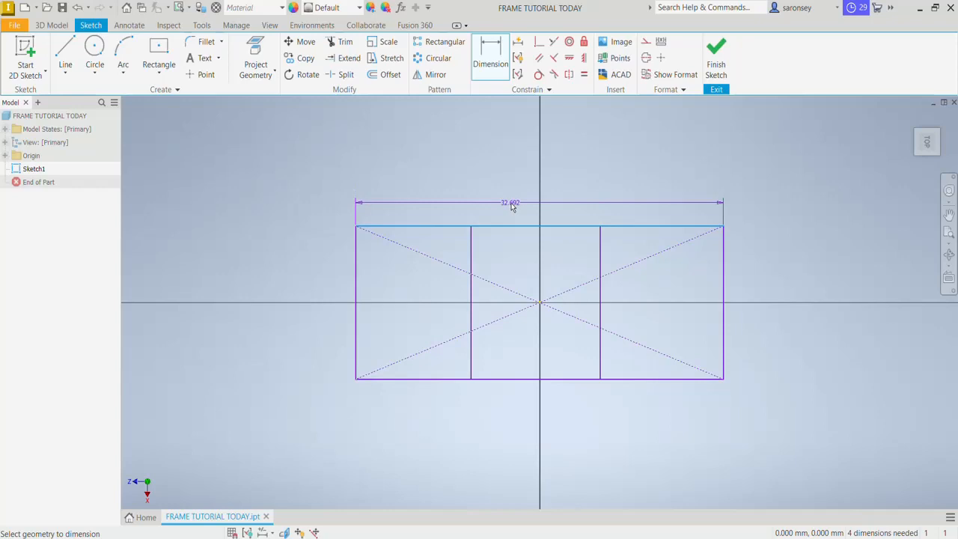
left_click(513, 207)
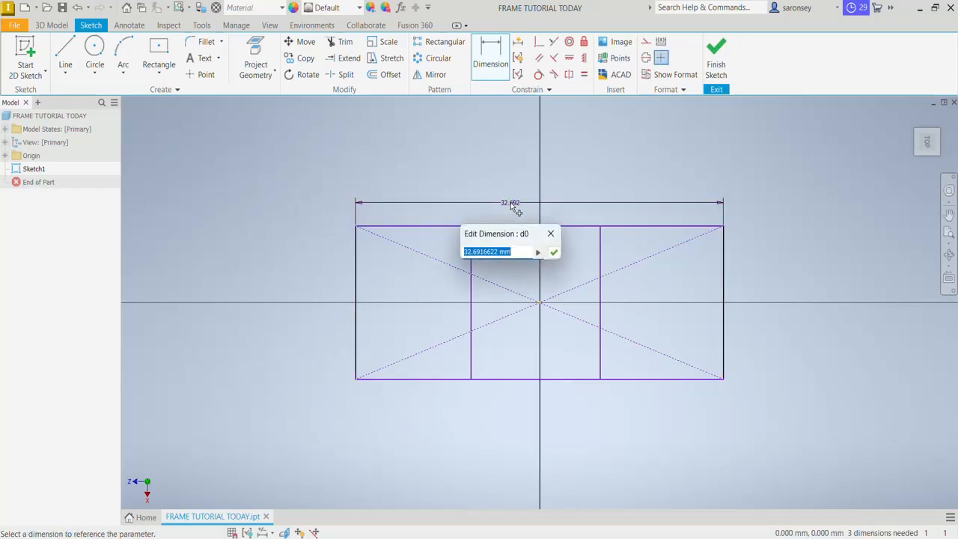
type("750")
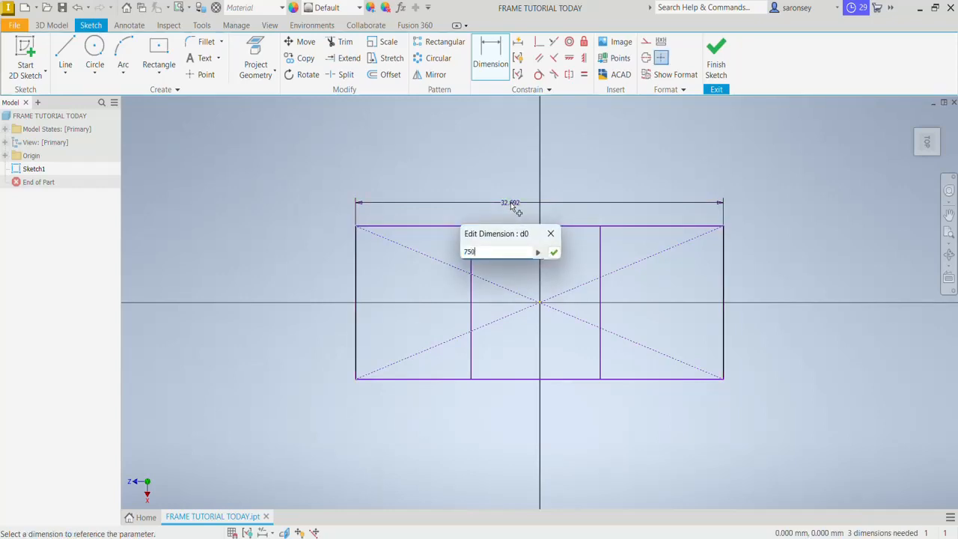
key("Return")
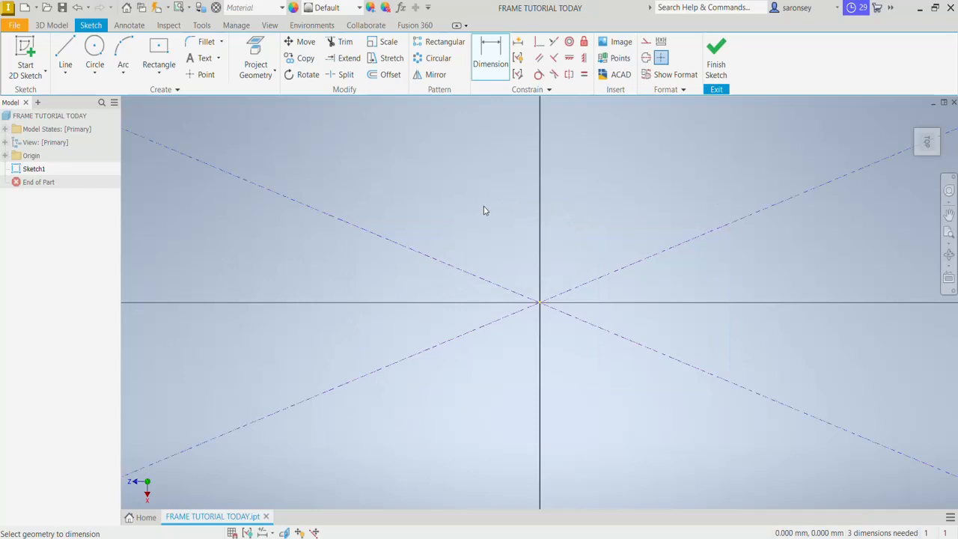
Dimension the rectangle's right short edge and set its length to 750/2 mm.
scroll(483, 211, "down", 5)
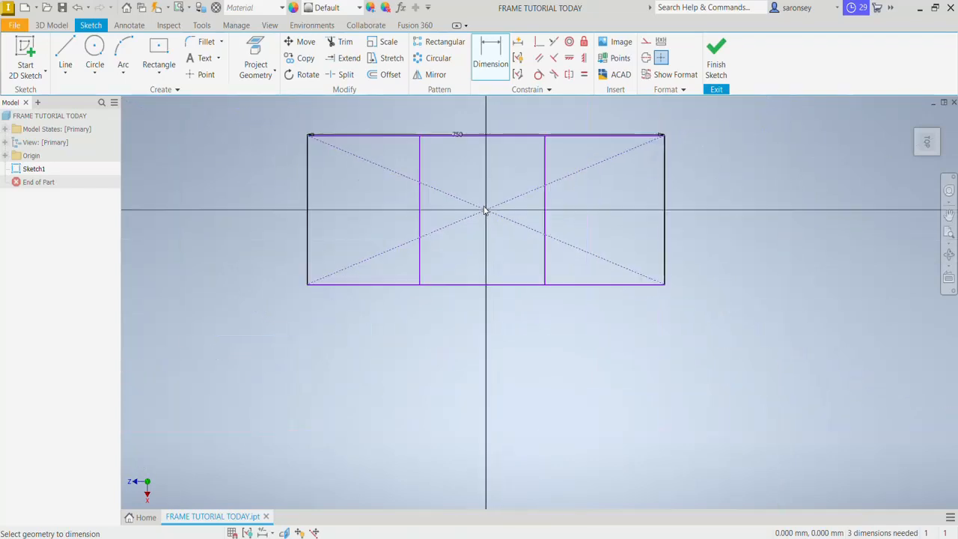
middle_click_drag(494, 210, 496, 253)
scroll(496, 232, "up", 3)
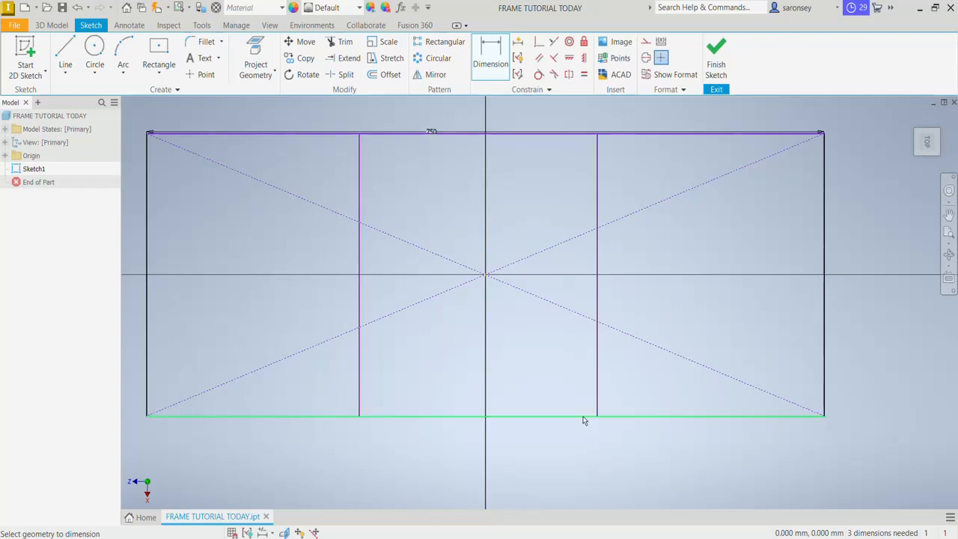
left_click(826, 240)
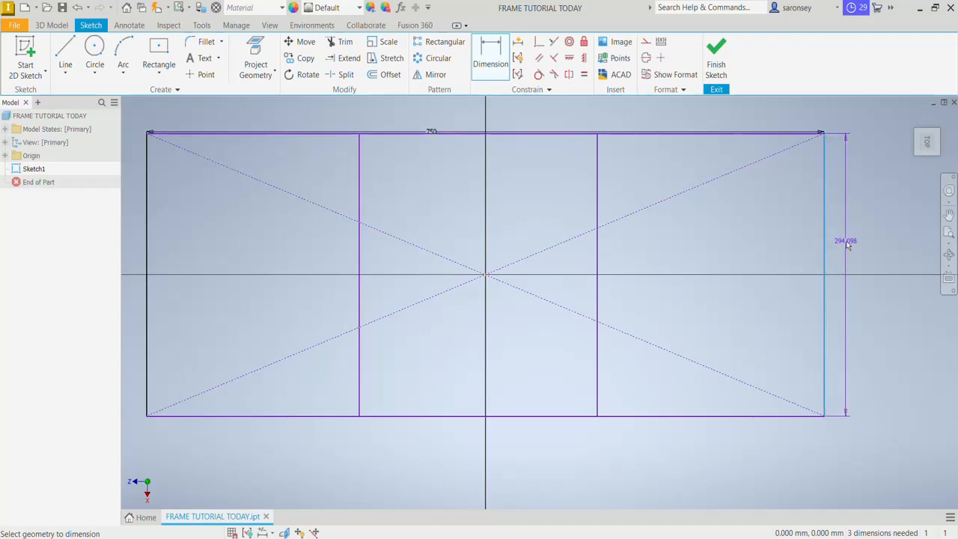
left_click(848, 246)
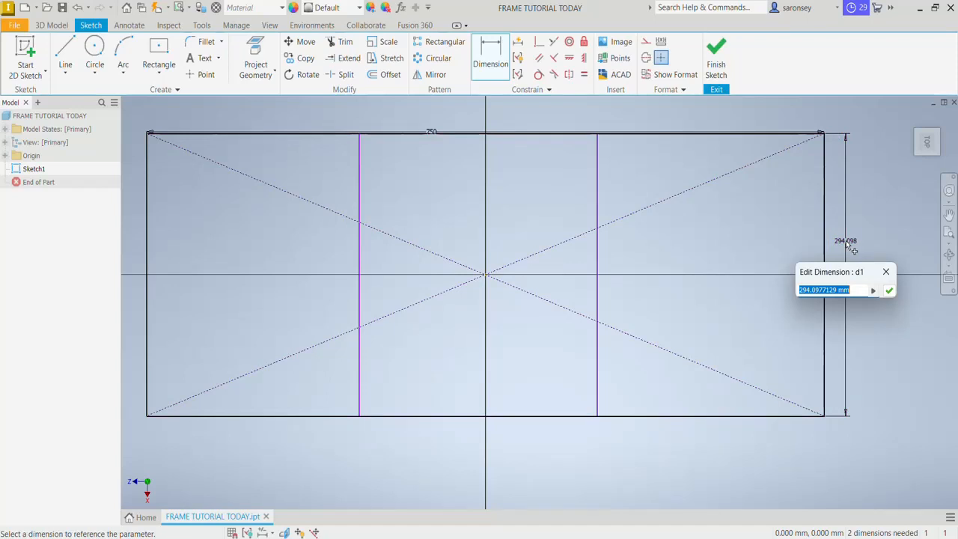
type("3")
type("75")
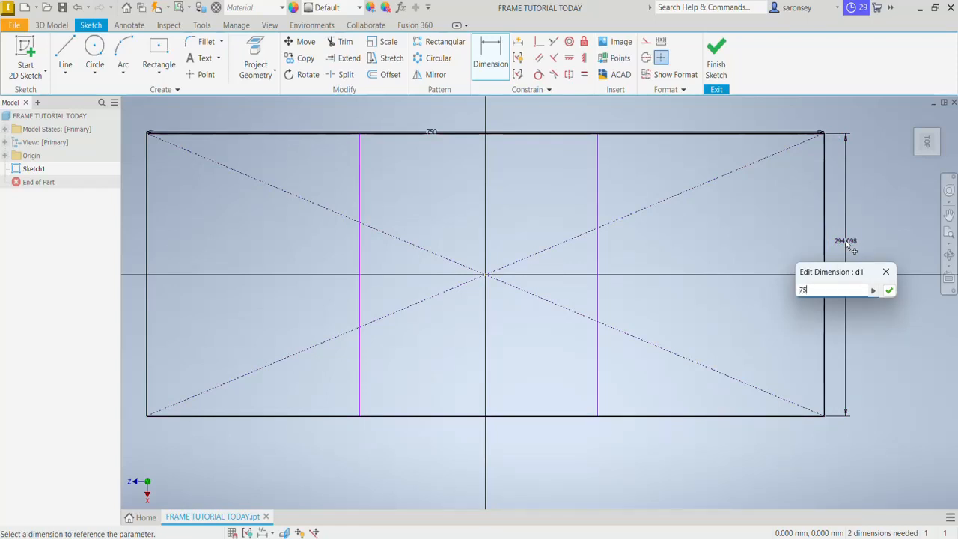
type("0/2")
key("Return")
Dimension the spacing between the rectangle's left edge and the left inner line, setting it to 250 mm.
scroll(810, 261, "down", 3)
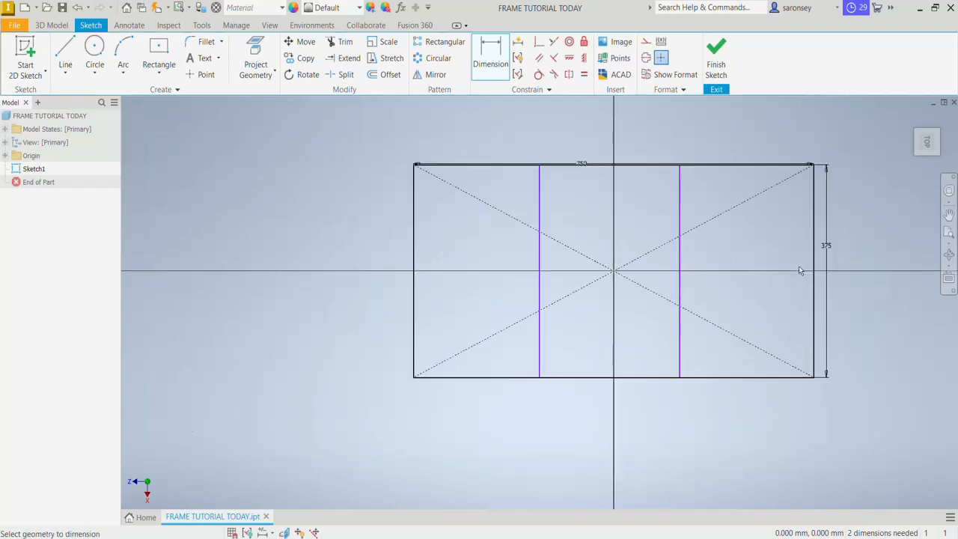
mouse_move(778, 261)
middle_mouse_down()
mouse_move(754, 290)
mouse_move(746, 265)
middle_mouse_up()
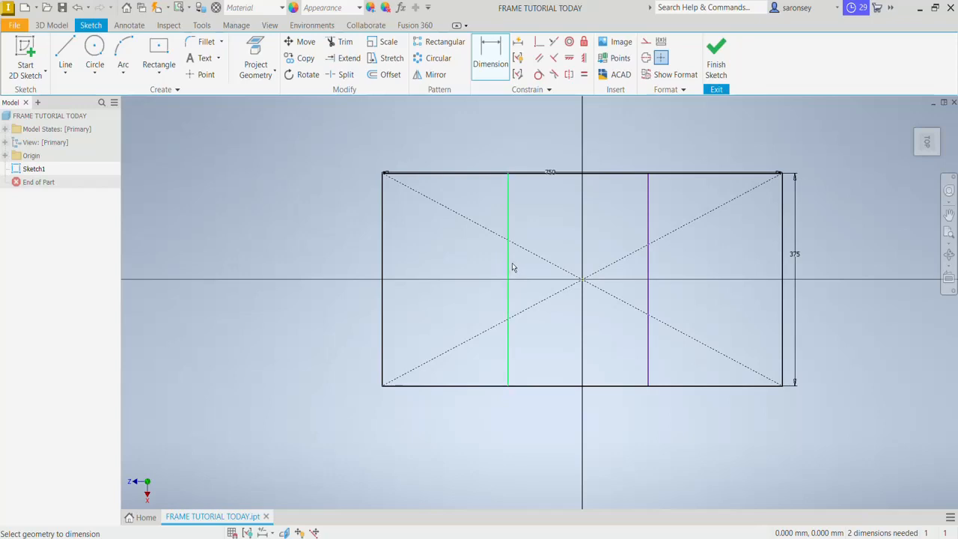
left_click(512, 267)
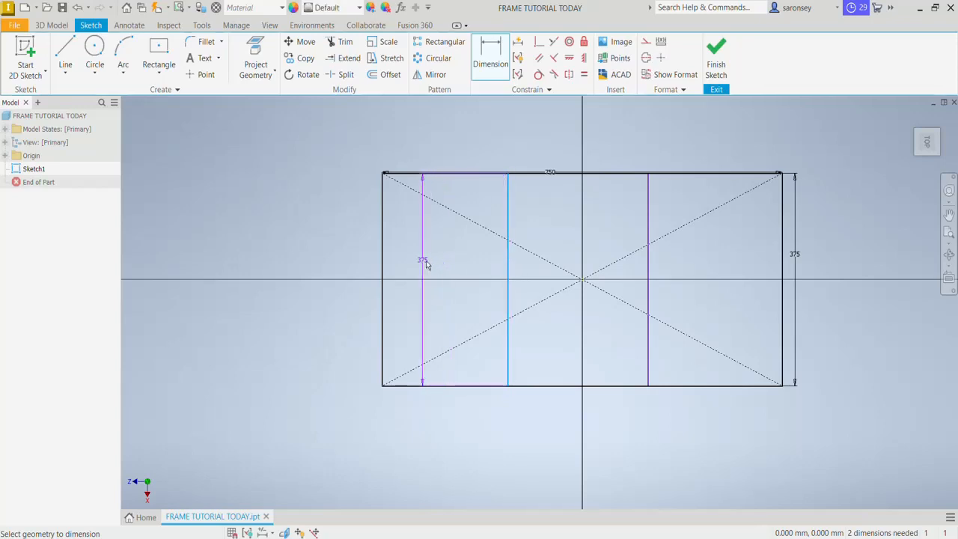
left_click(383, 261)
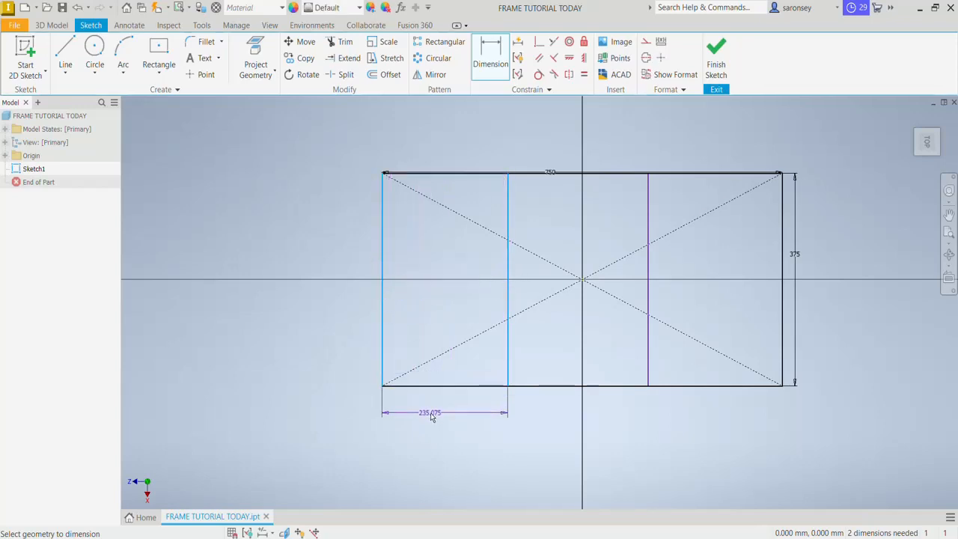
left_click(434, 413)
type("2")
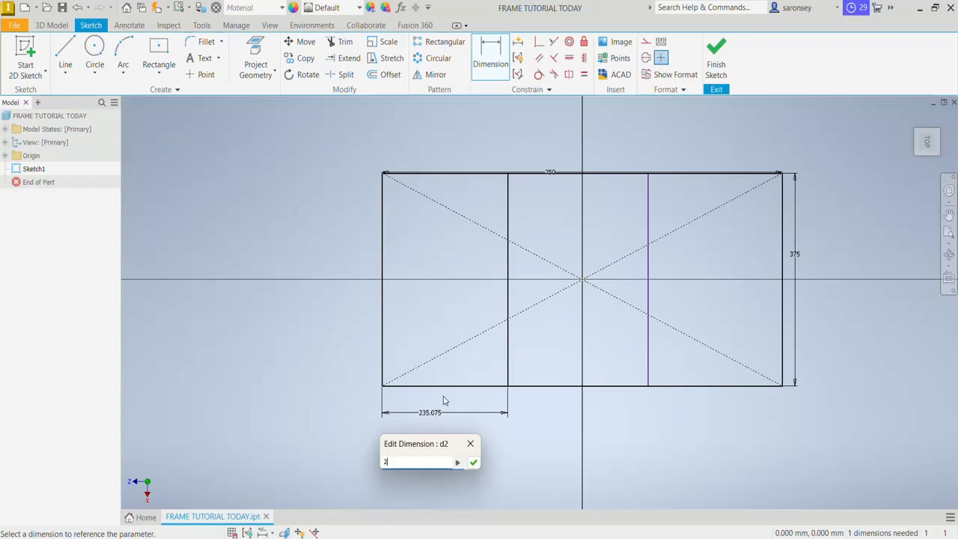
type("50")
key("Return")
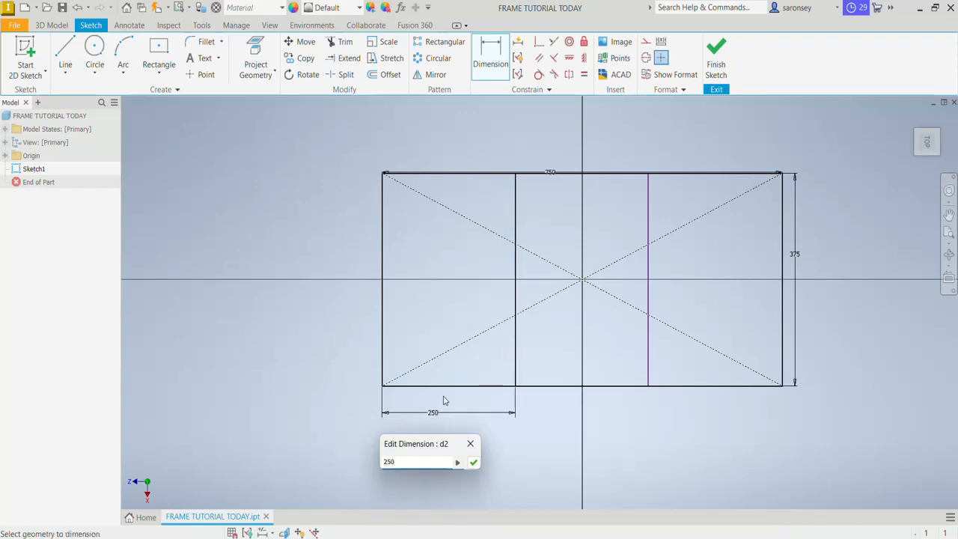
Dimension the spacing between the two inner vertical lines as 250 mm and end dimensioning.
left_click(517, 260)
left_click(647, 255)
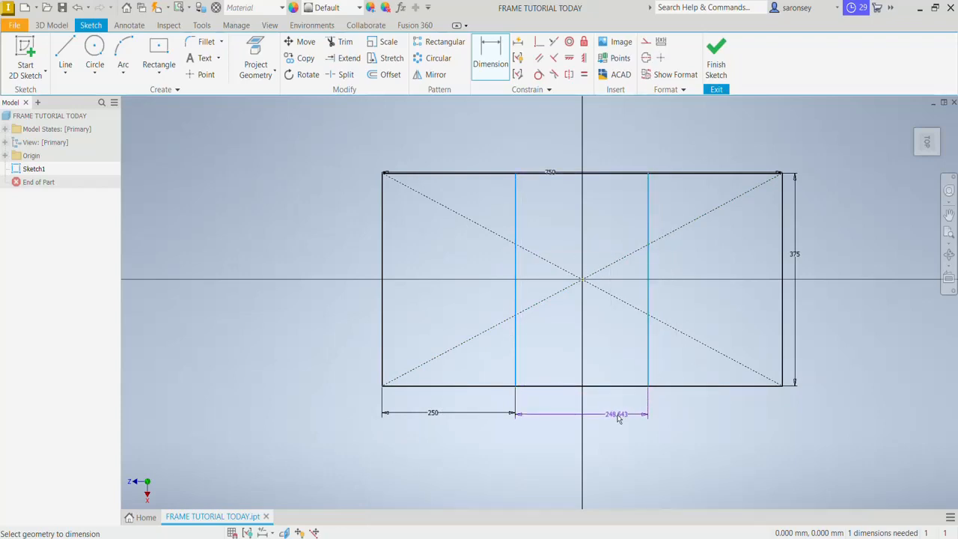
left_click(618, 419)
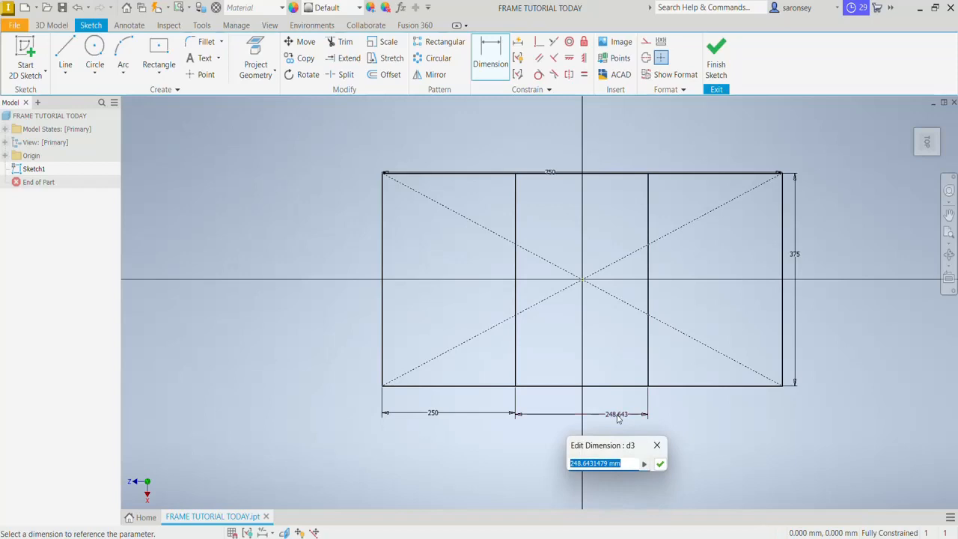
type("250")
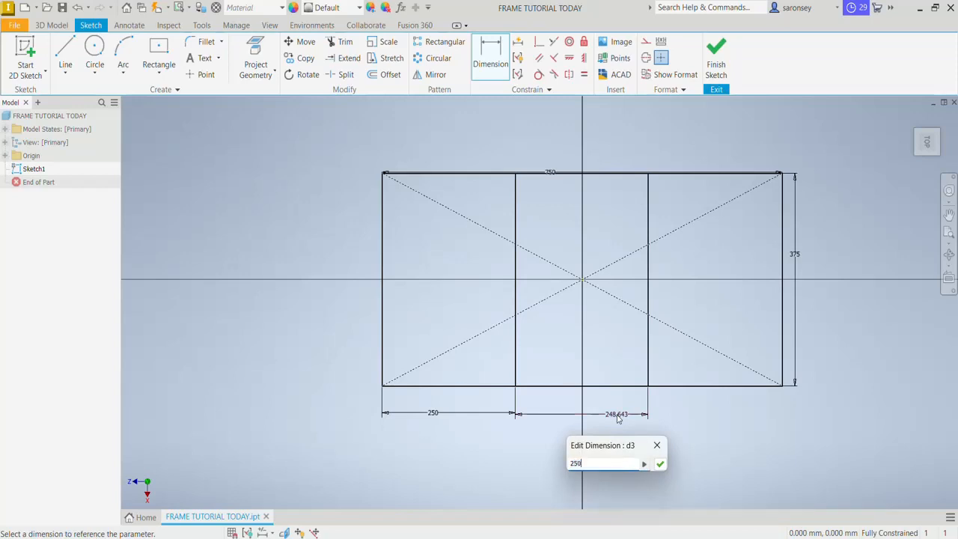
key("Return")
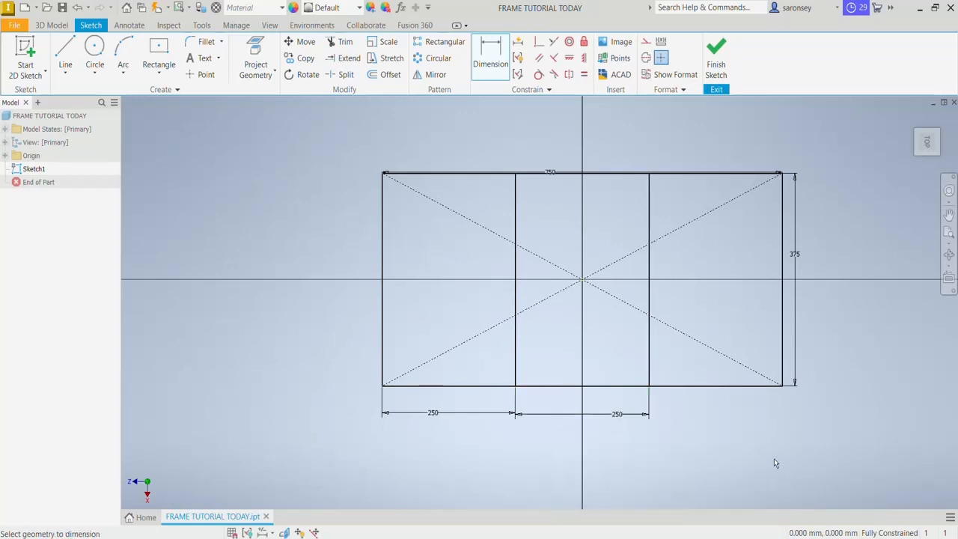
right_click(774, 458)
left_click(793, 444)
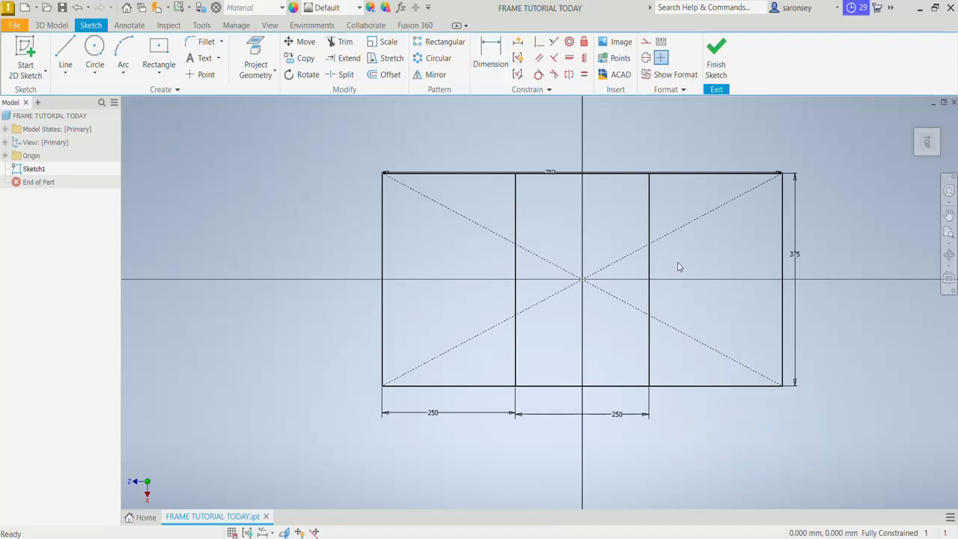
Move the 750 and 375 dimensions farther outside the rectangle so they stand clear of its edges.
left_click(550, 172)
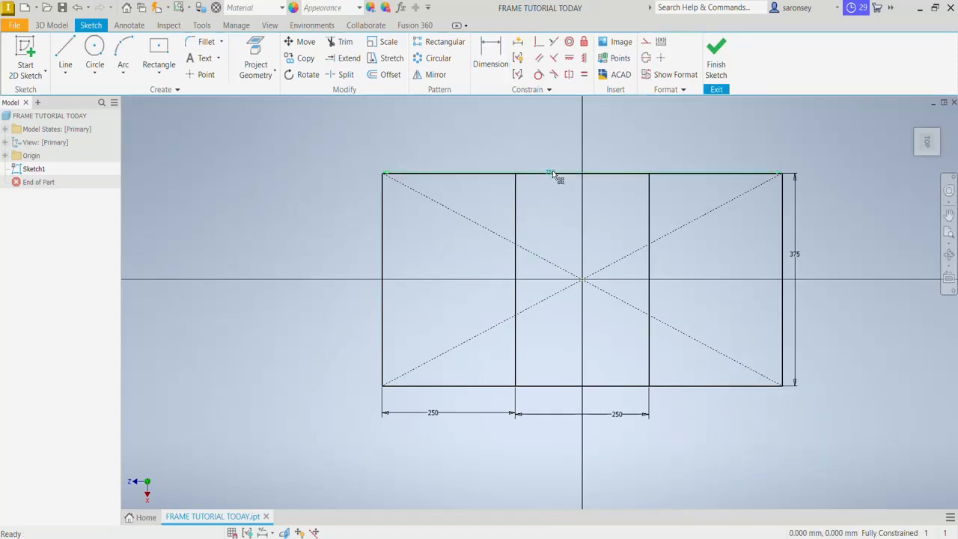
left_click_drag(552, 172, 553, 154)
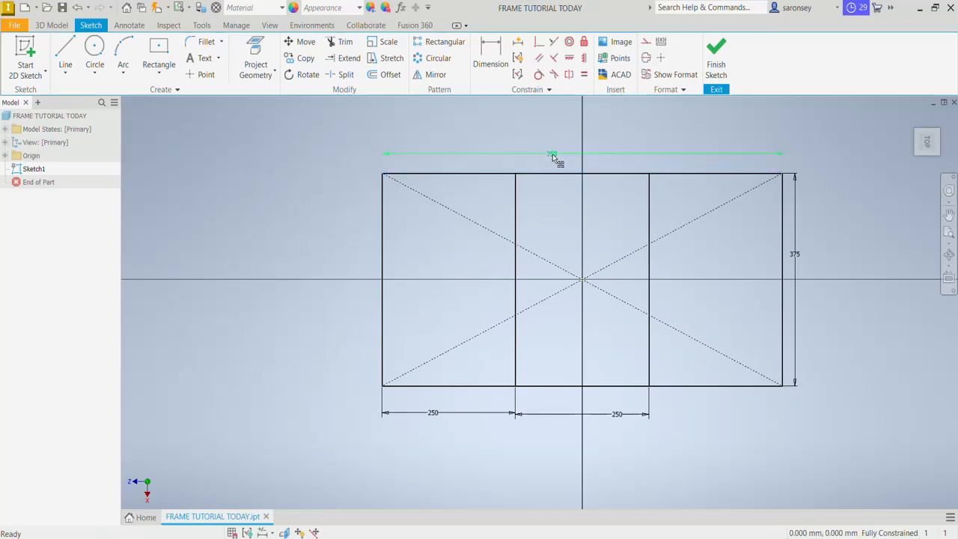
left_click(802, 259)
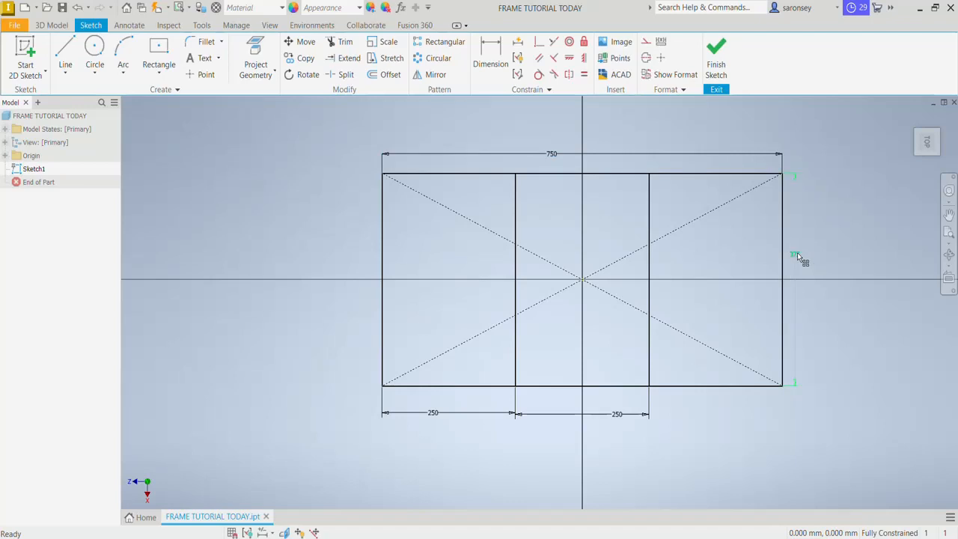
mouse_move(795, 254)
left_mouse_down()
mouse_move(814, 265)
mouse_move(806, 258)
left_mouse_up()
right_click(818, 212)
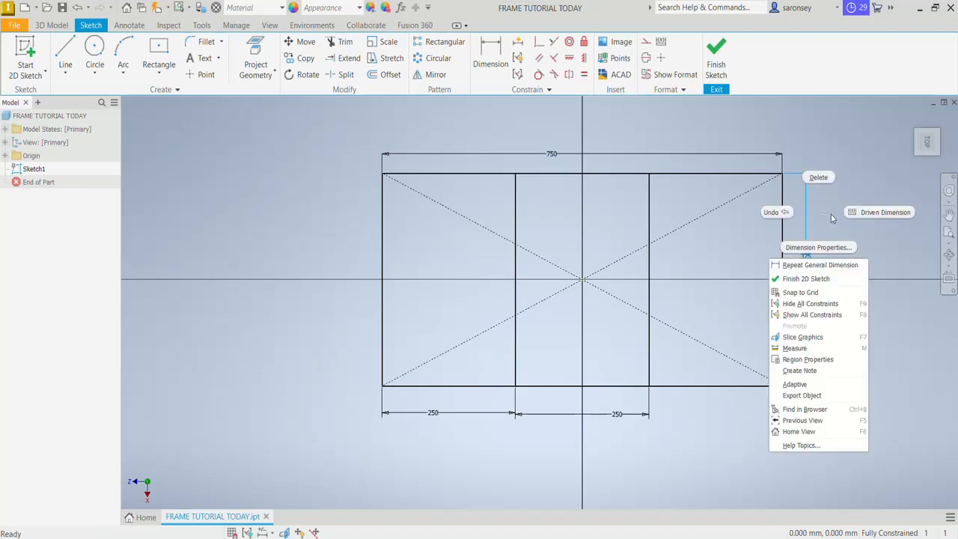
left_click(833, 219)
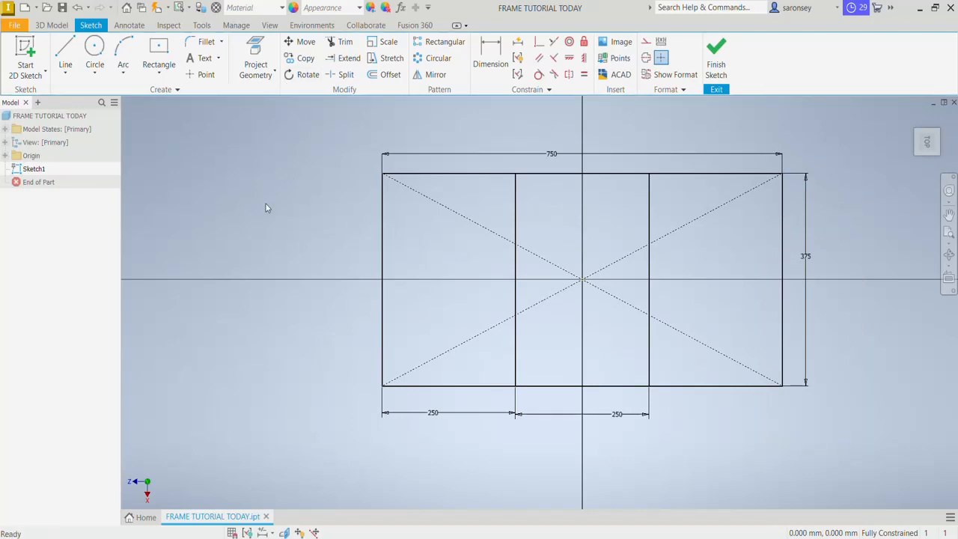
Finish the rectangle's 2D sketch and start a new 3D sketch in the part.
left_click(45, 72)
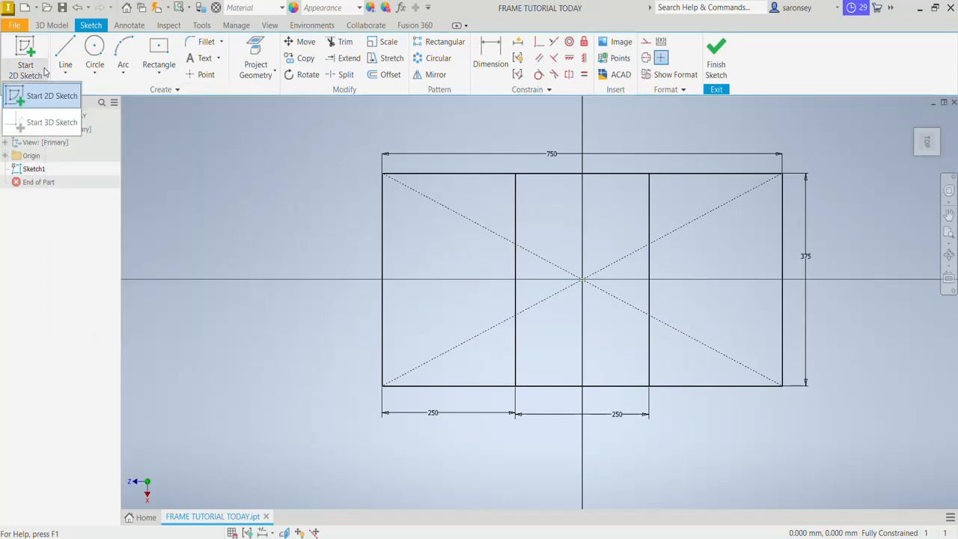
left_click(171, 172)
left_click(717, 63)
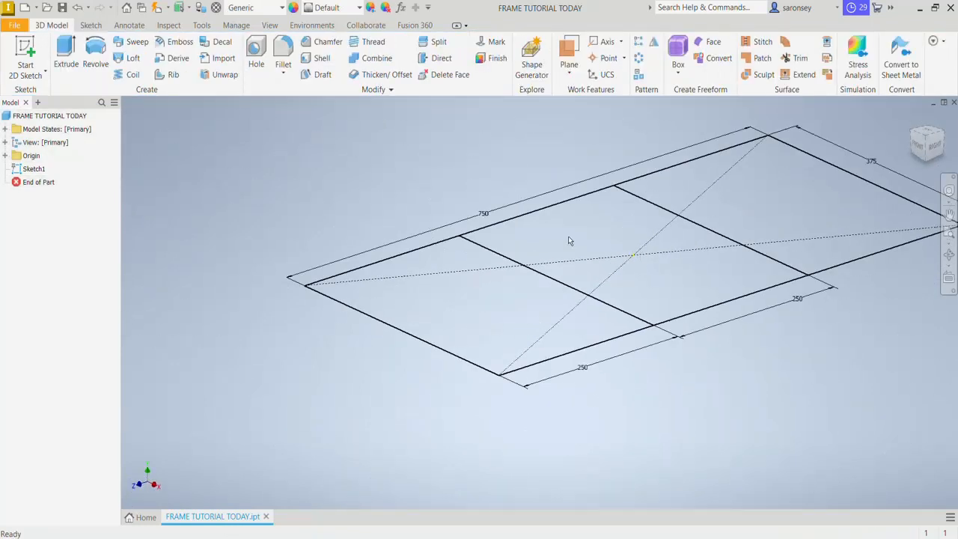
left_click(45, 72)
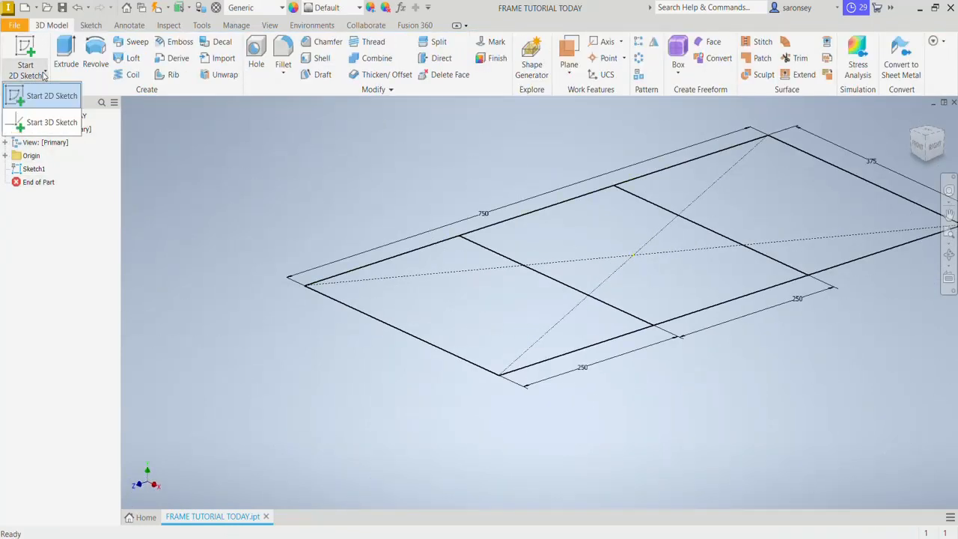
left_click(63, 129)
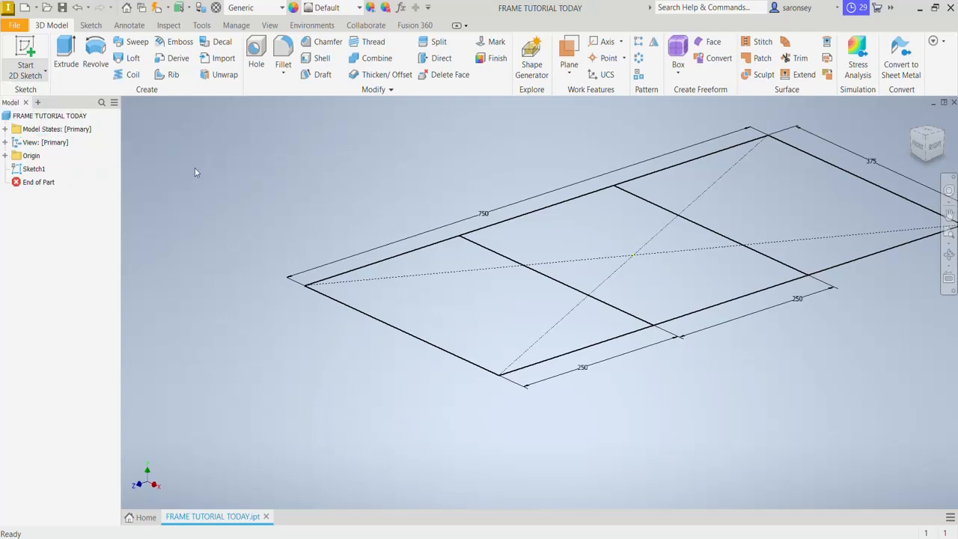
Draw a 500 mm line straight down from the rectangle's rear left corner as the first leg and end the line.
key("F2")
left_click_drag(350, 199, 253, 208)
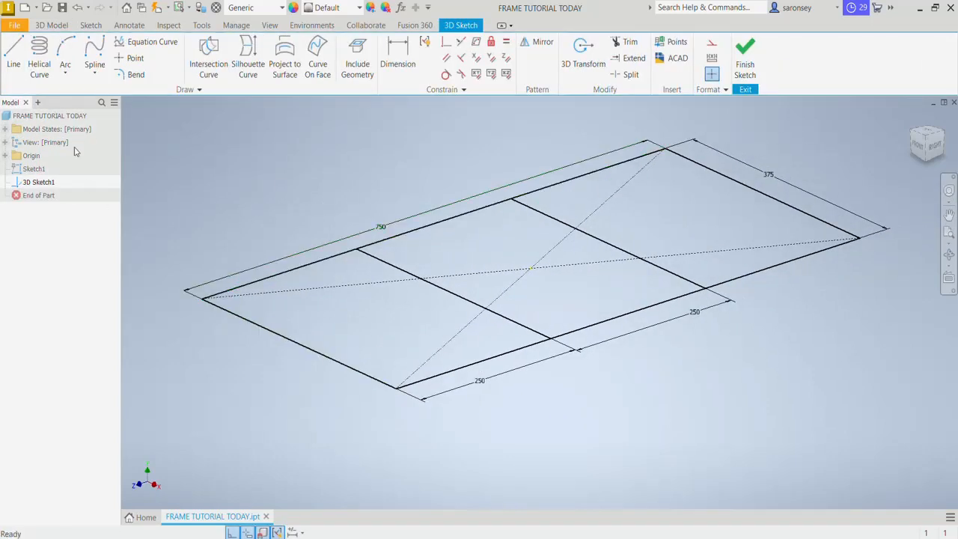
key("l")
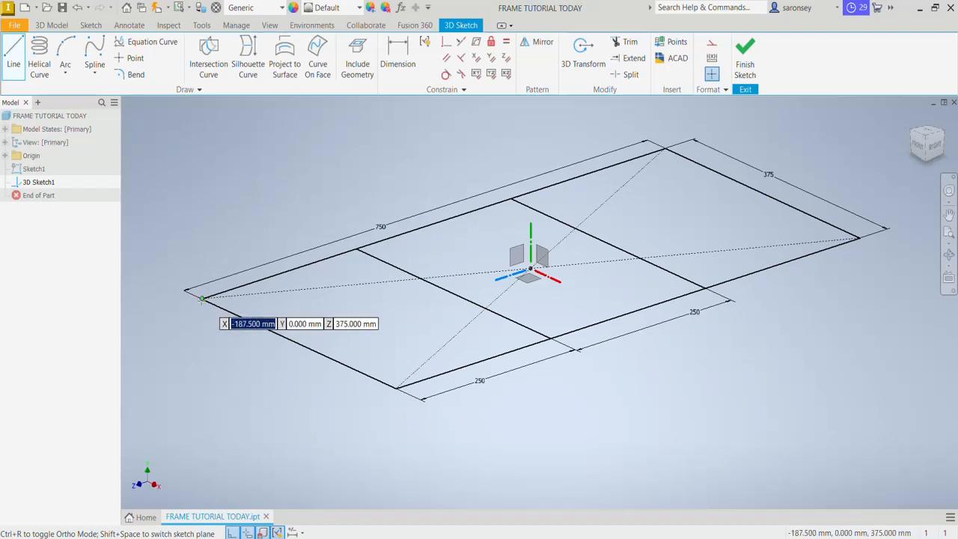
left_click(201, 297)
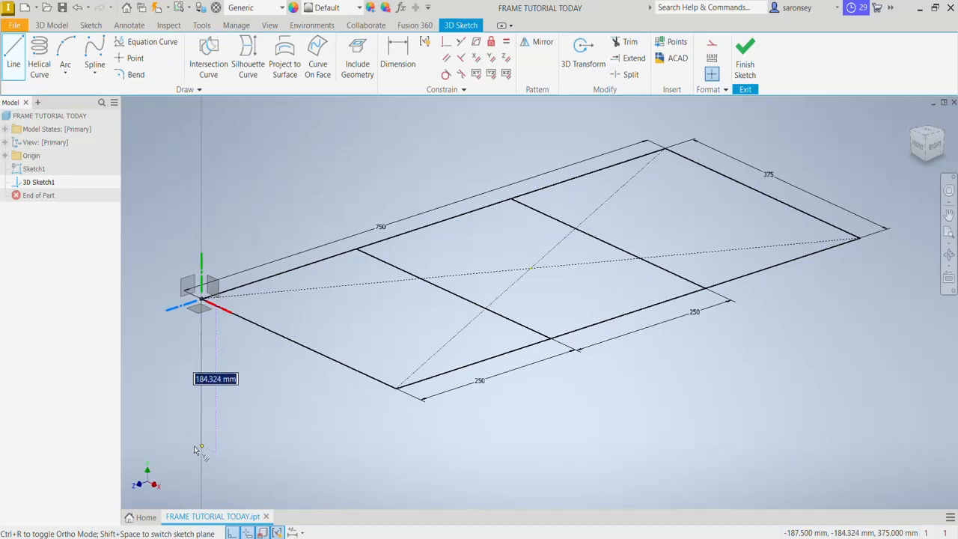
type("500")
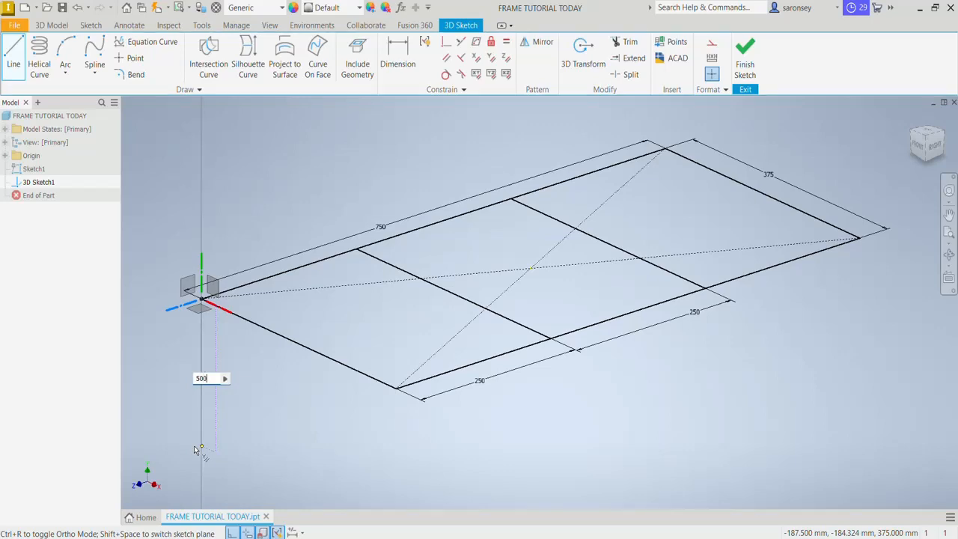
key("Return")
scroll(434, 467, "down", 3)
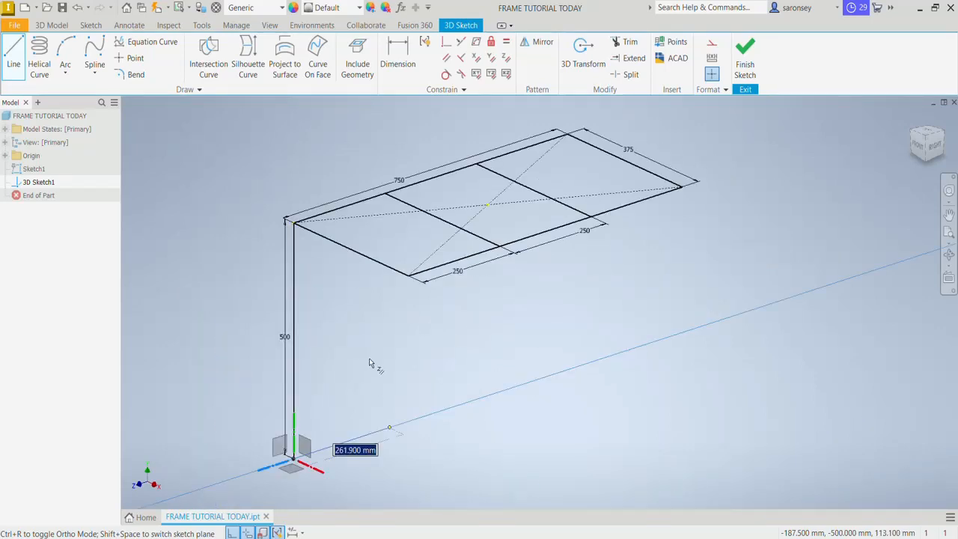
right_click(369, 361)
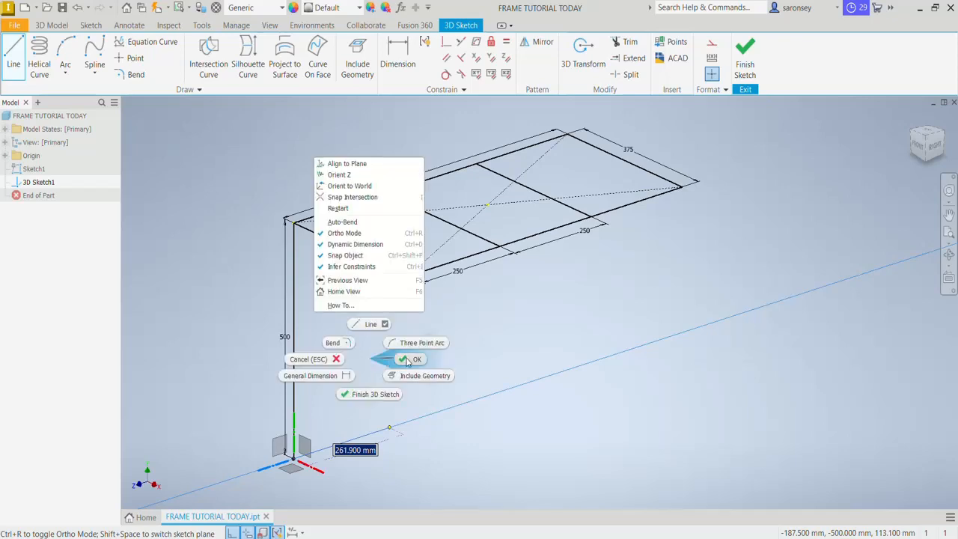
left_click(408, 360)
Draw a 500 mm line straight down from the rectangle's front left corner as the second leg and end the line.
left_click(14, 54)
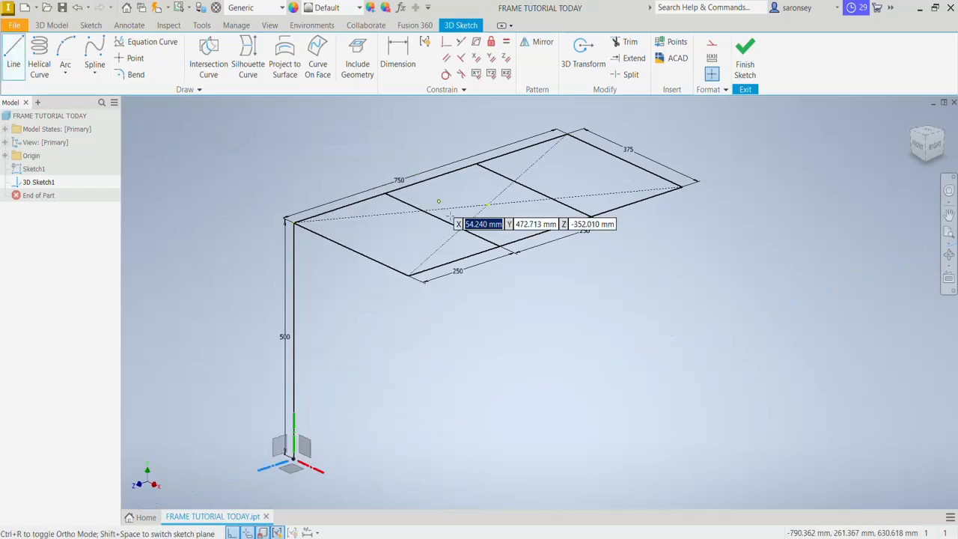
left_click(408, 275)
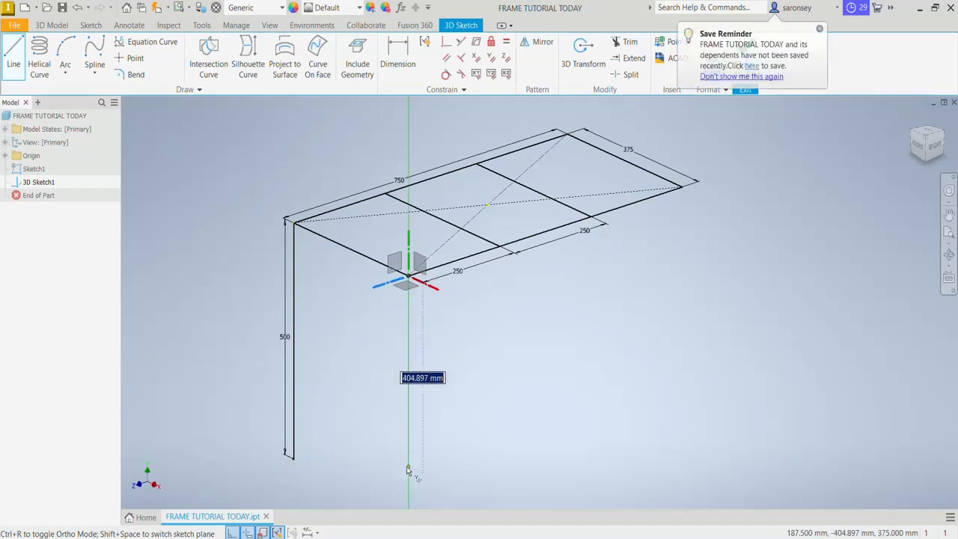
type("50")
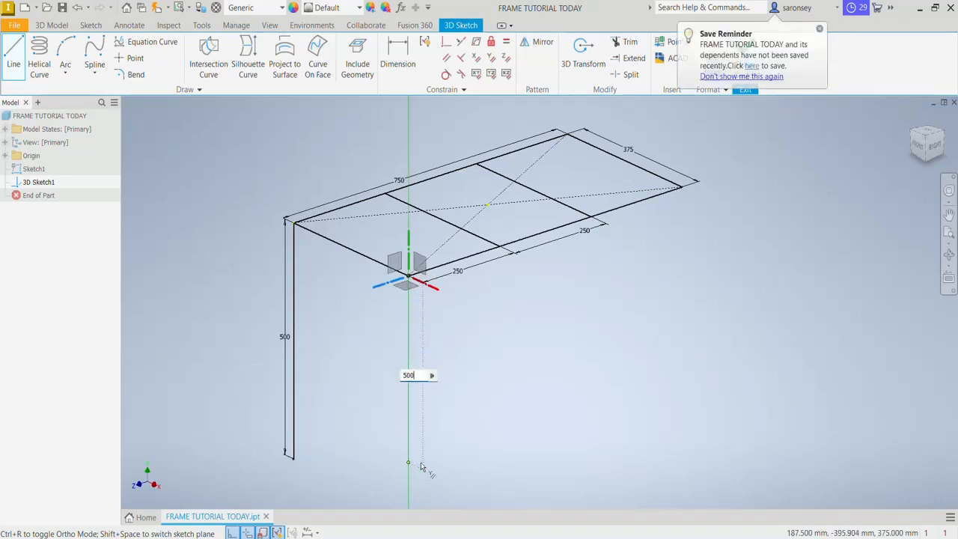
type("000")
key("Return")
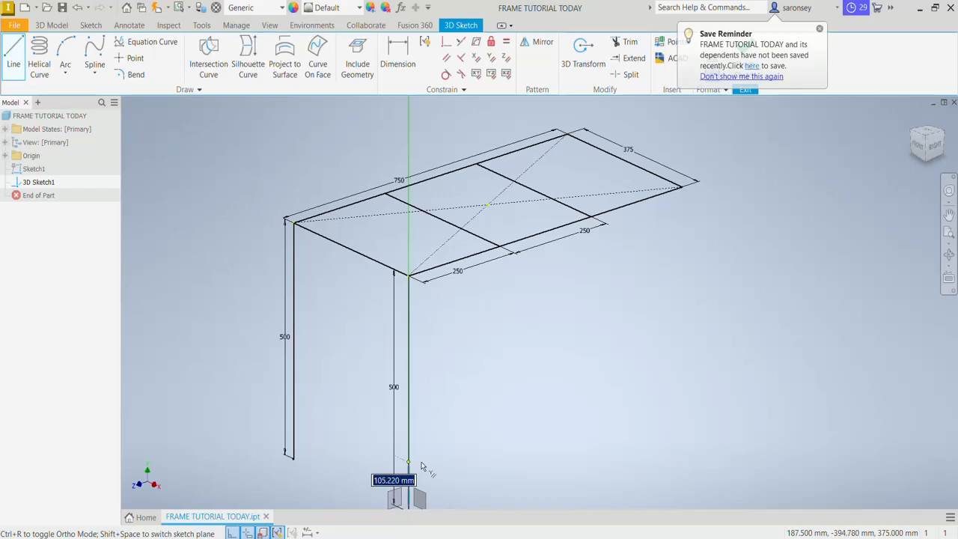
right_click(544, 334)
left_click(588, 324)
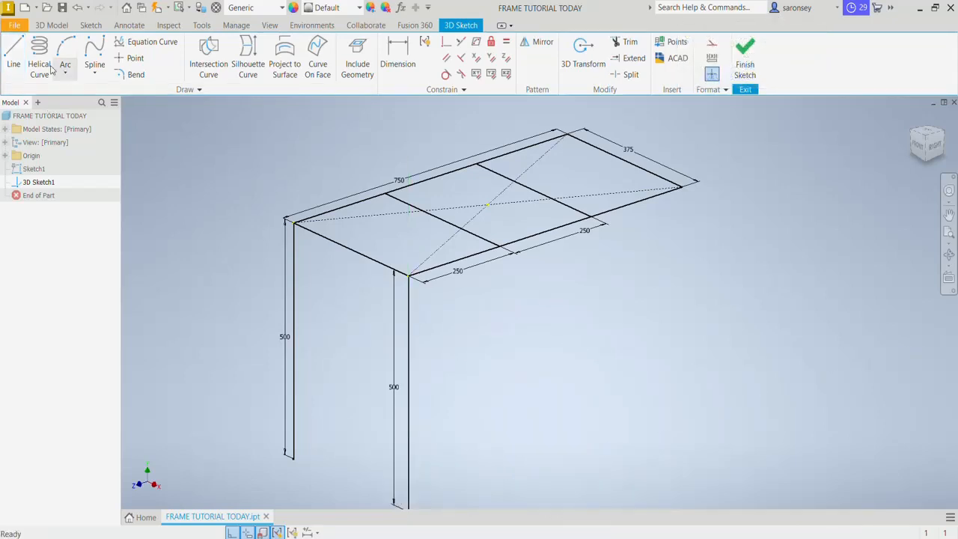
Draw a 500 mm line straight down from the rectangle's front right corner as the third leg and end the line.
left_click(14, 54)
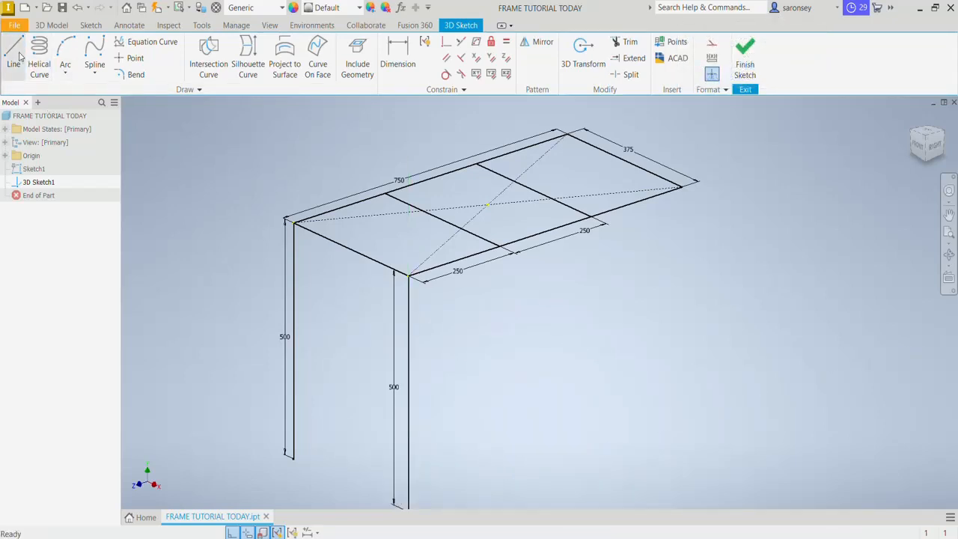
left_click(680, 186)
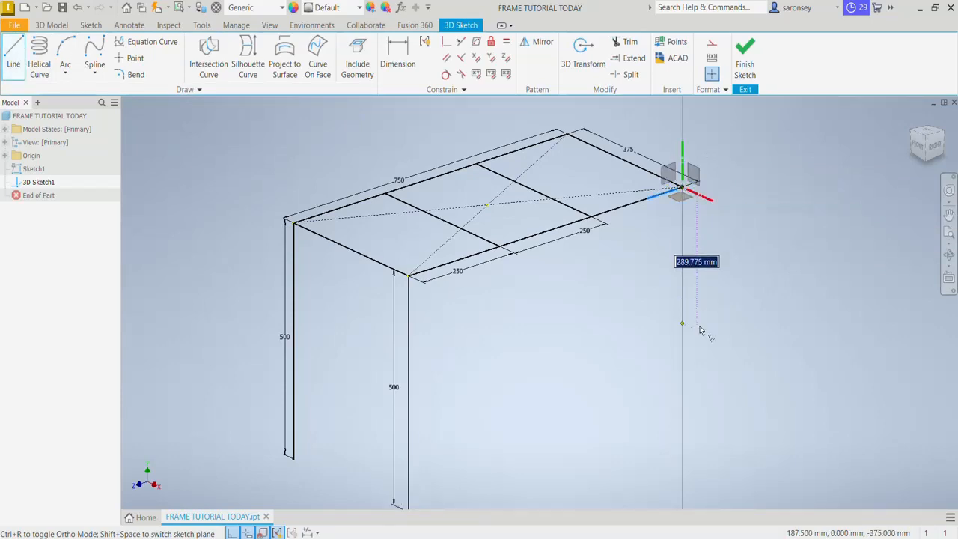
type("5")
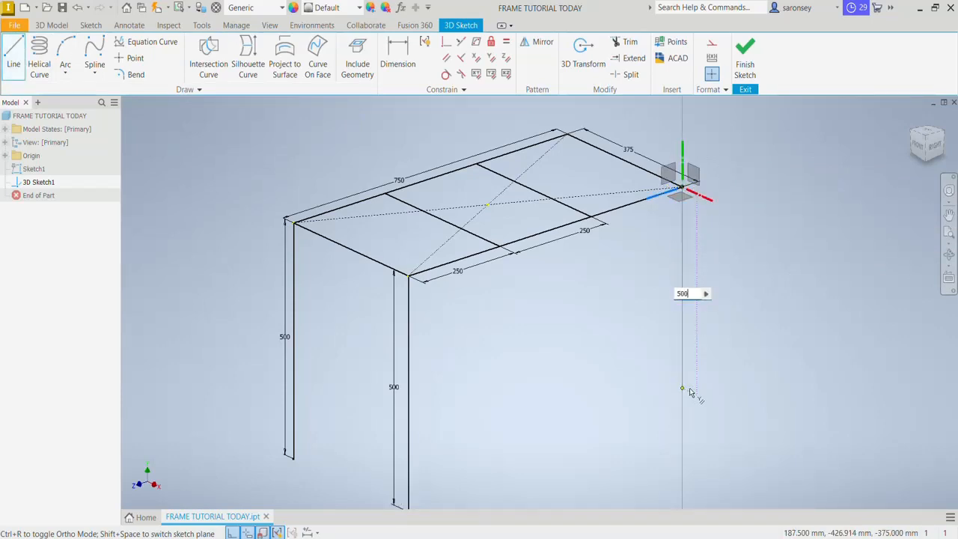
type("00")
key("Return")
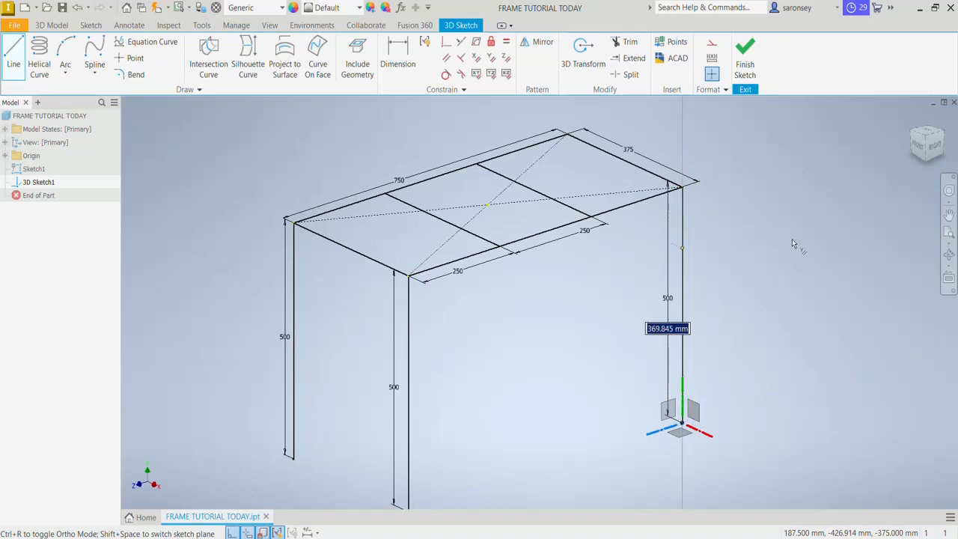
right_click(792, 240)
left_click(826, 241)
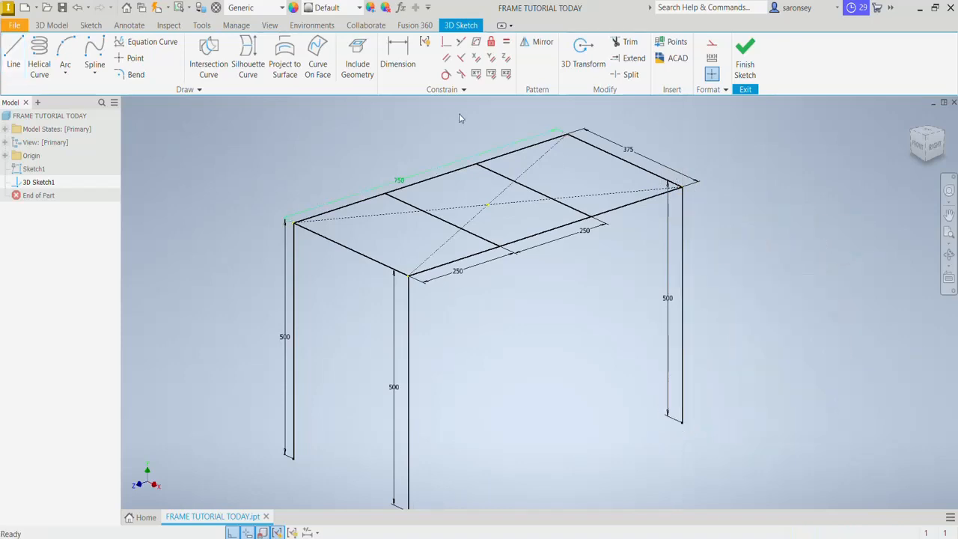
Draw a 500 mm line straight down from the rectangle's rear right corner as the fourth leg and end the line.
left_click(10, 52)
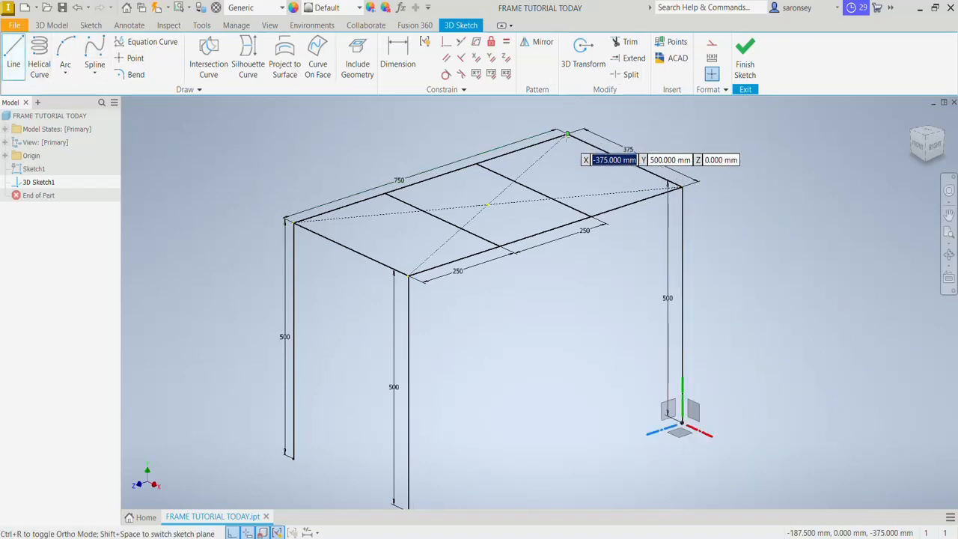
left_click(568, 134)
type("5")
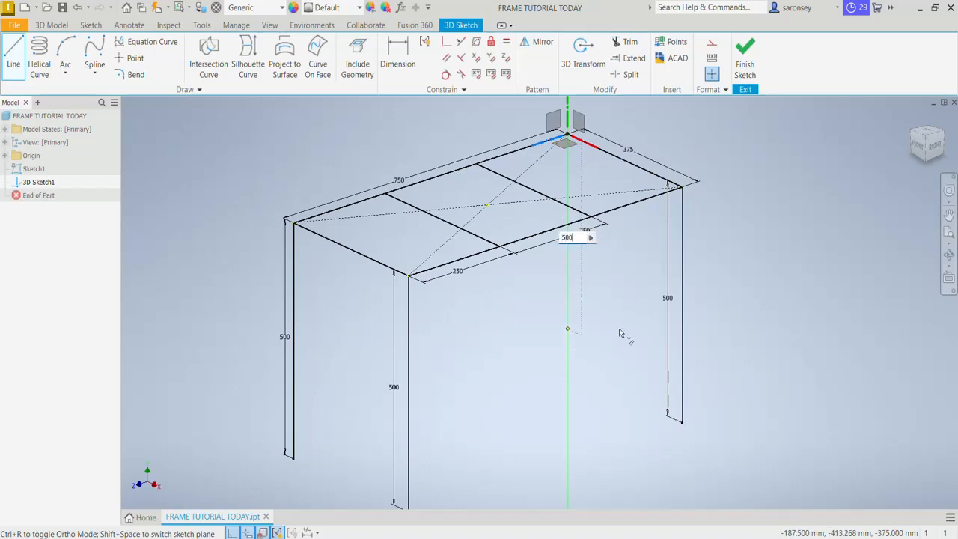
type("00")
key("Return")
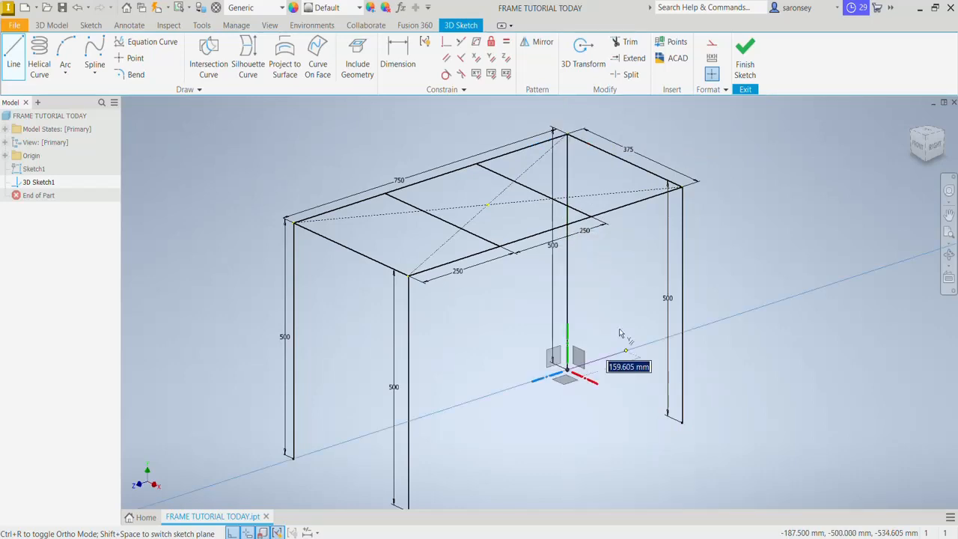
right_click(620, 333)
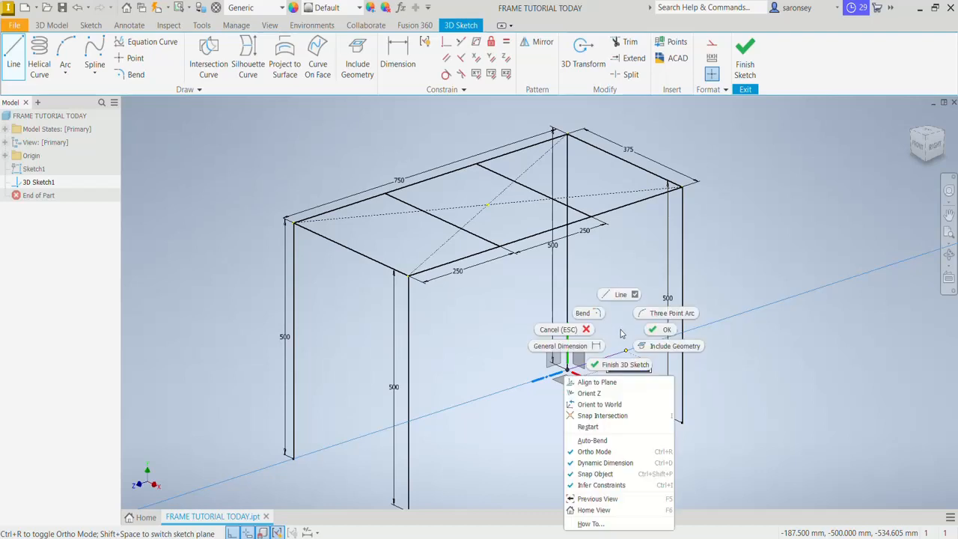
left_click(666, 328)
Draw a 300 mm line straight up from the rear end of the left inner divider and end the line.
scroll(742, 220, "down", 3)
middle_click_drag(742, 219, 599, 263)
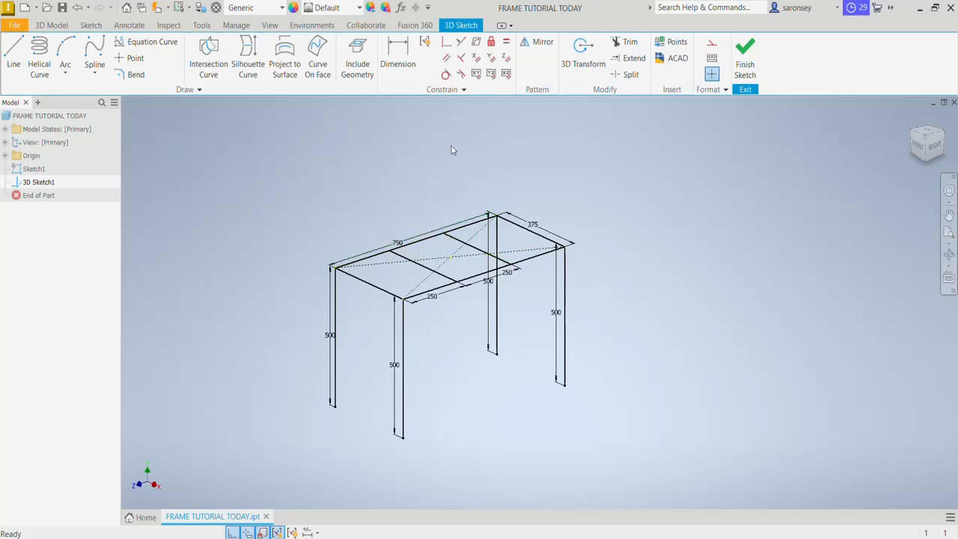
left_click(14, 54)
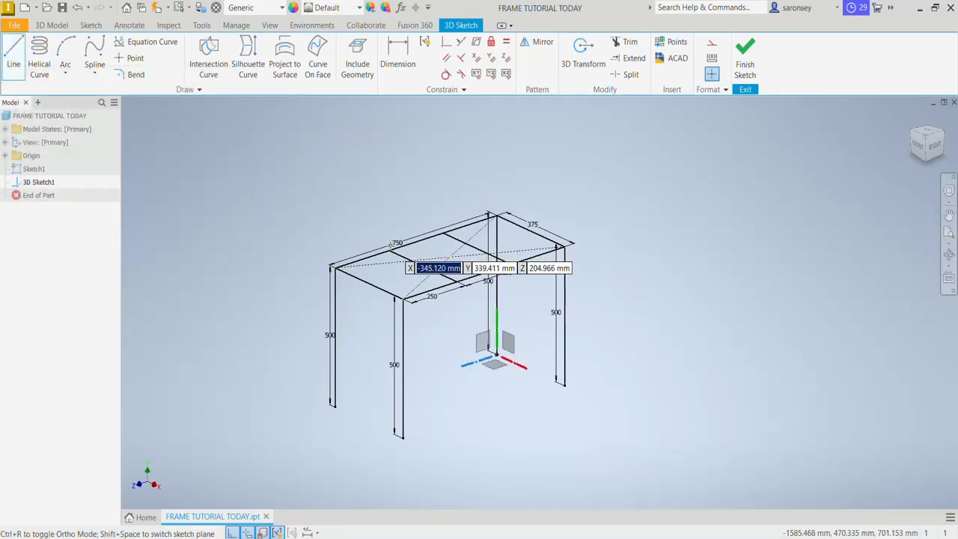
left_click(388, 253)
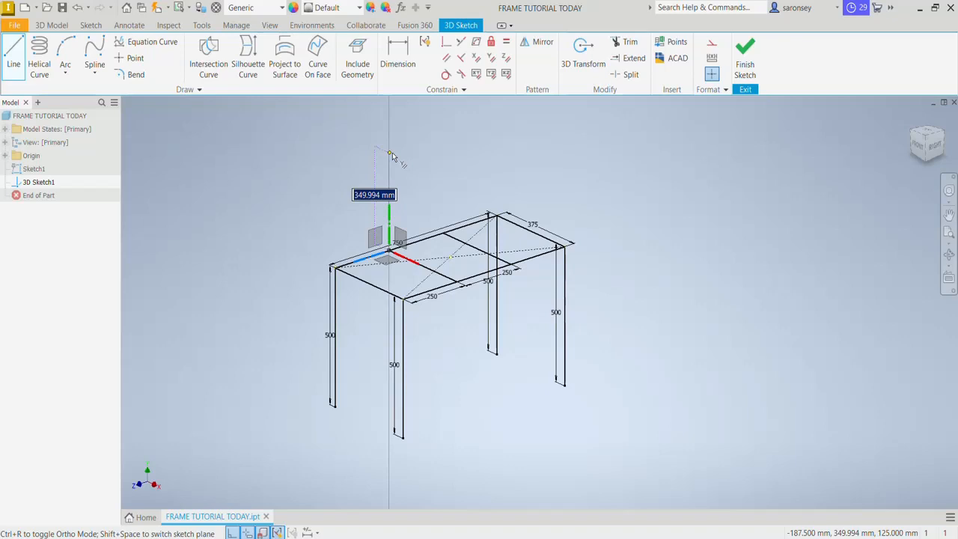
type("300")
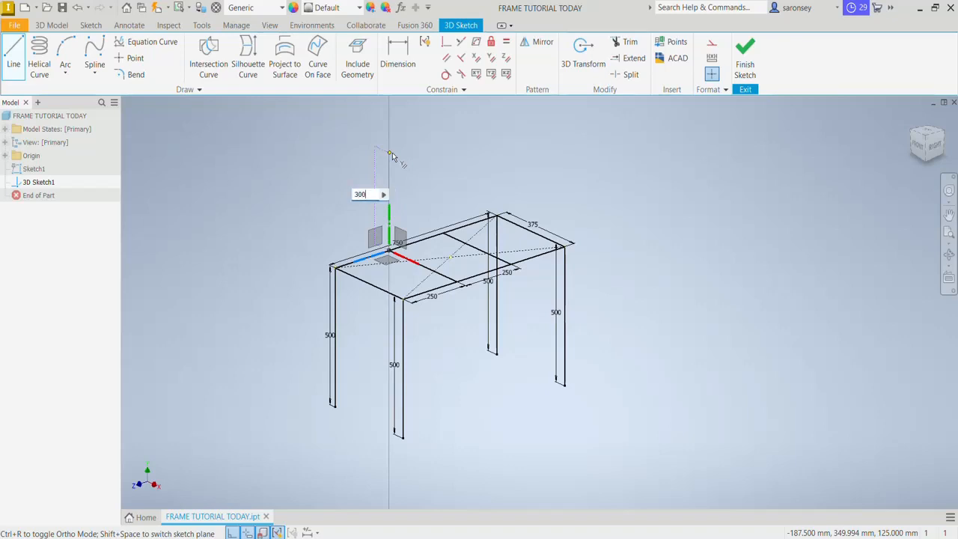
key("Return")
right_click(464, 154)
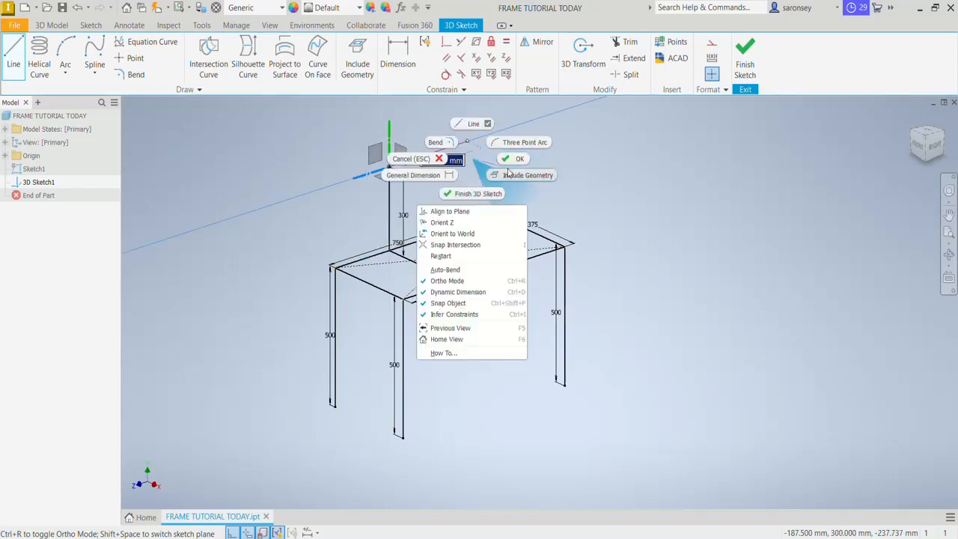
left_click(514, 157)
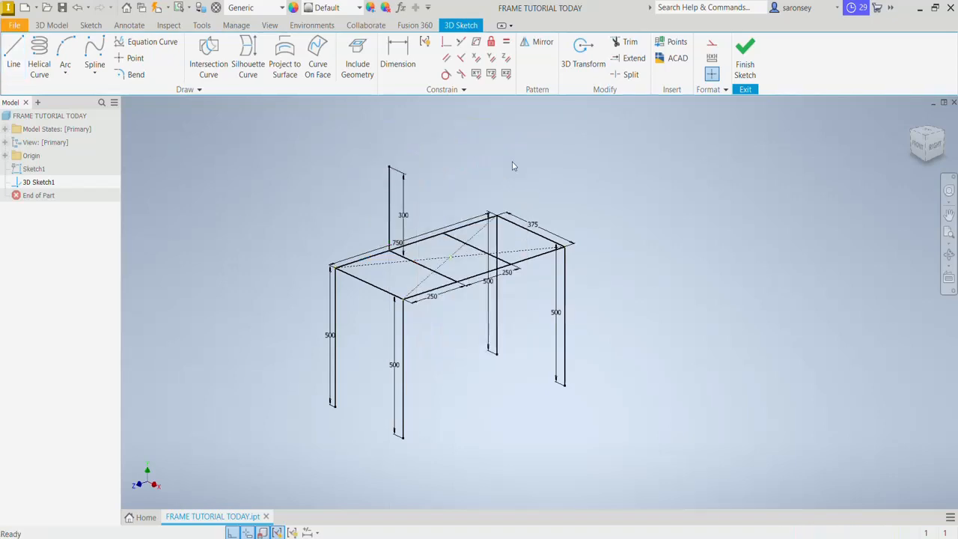
Draw a 300 mm line straight up from the front end of the left inner divider and end the line.
left_click(14, 56)
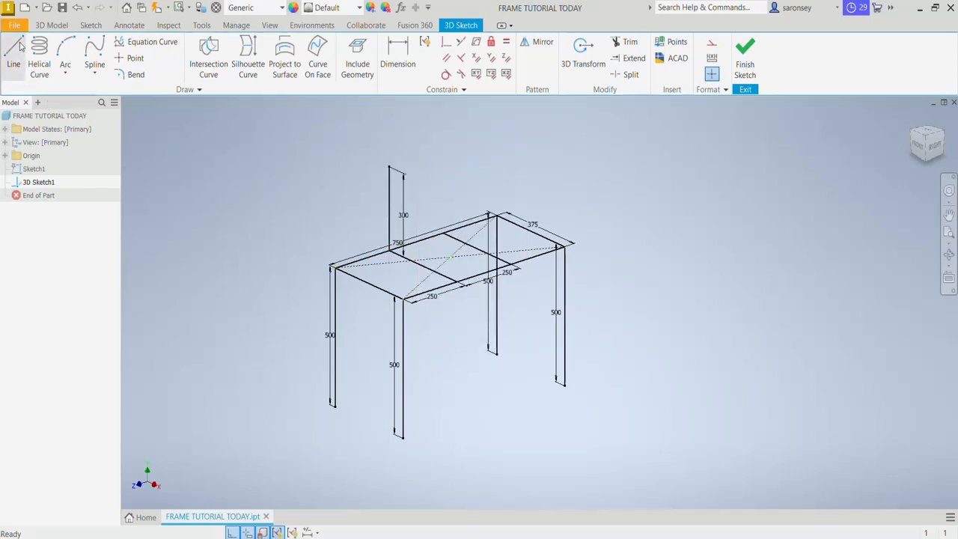
left_click(457, 279)
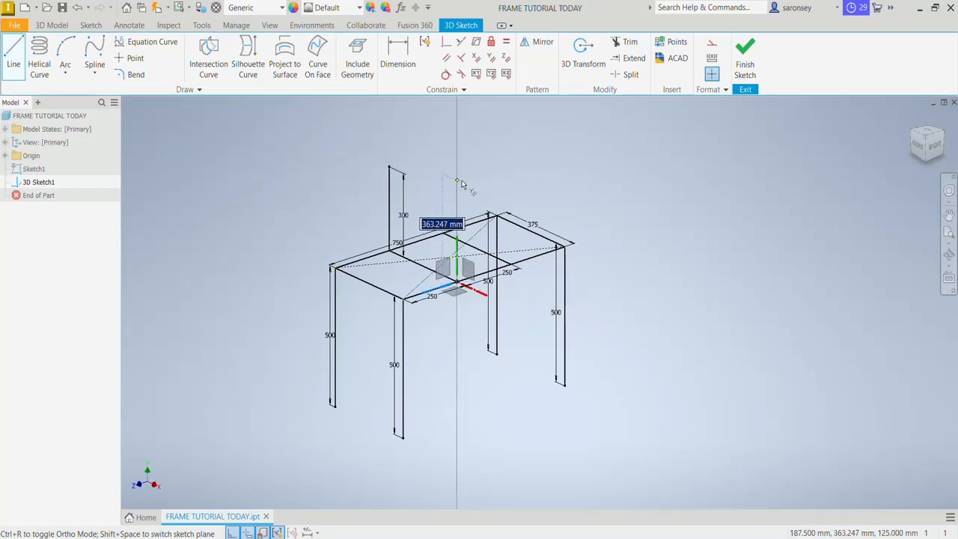
type("300")
key("Return")
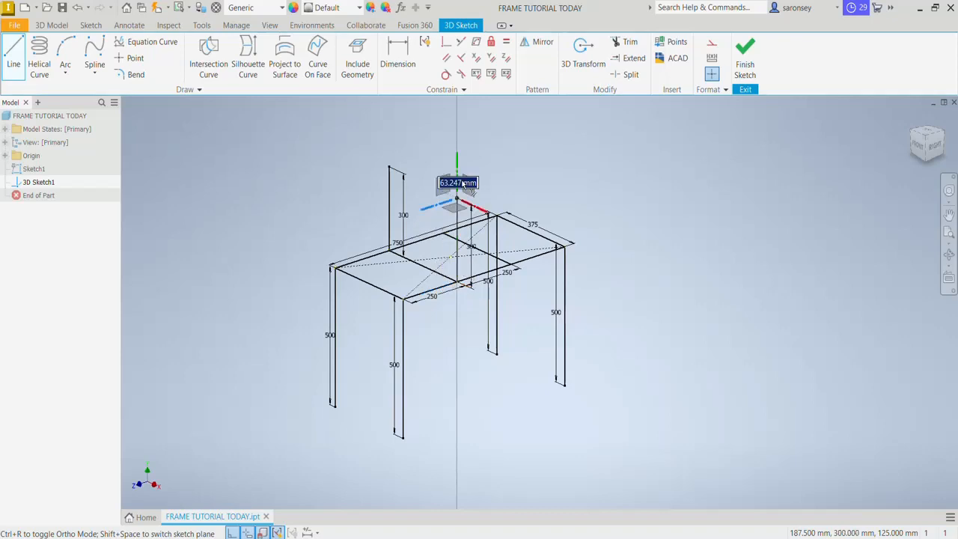
right_click(503, 167)
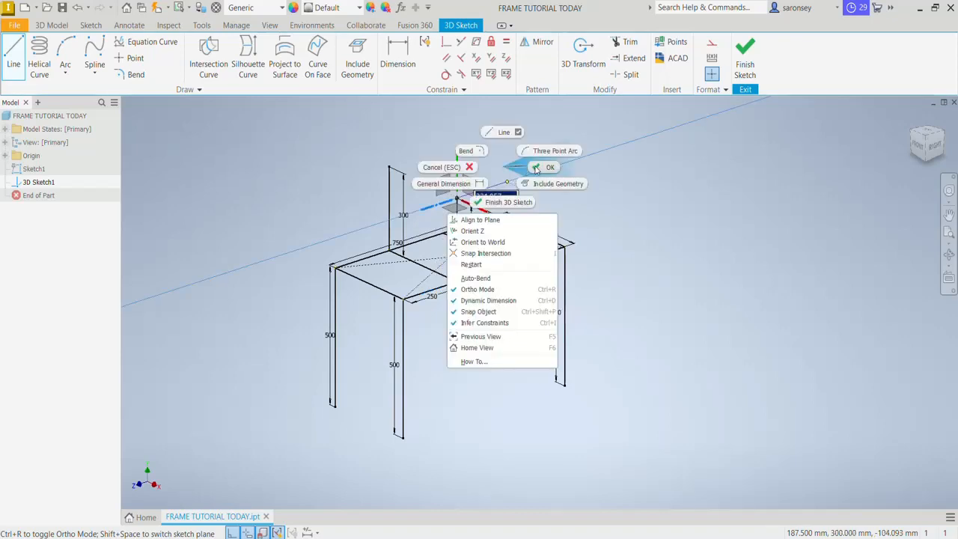
left_click(534, 167)
Draw a 300 mm line straight up from the rear end of the right inner divider and end the line.
left_click(13, 52)
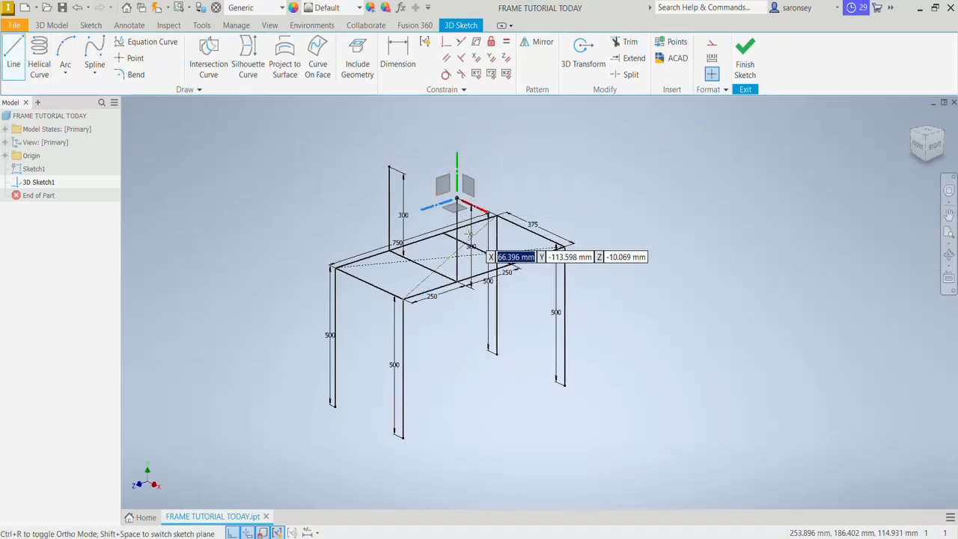
scroll(450, 229, "up", 3)
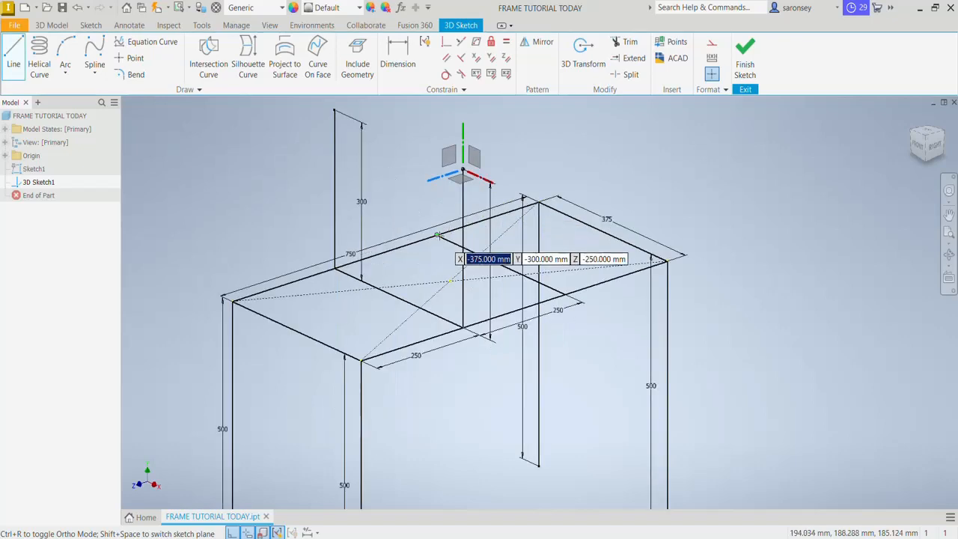
middle_click_drag(437, 235, 430, 266)
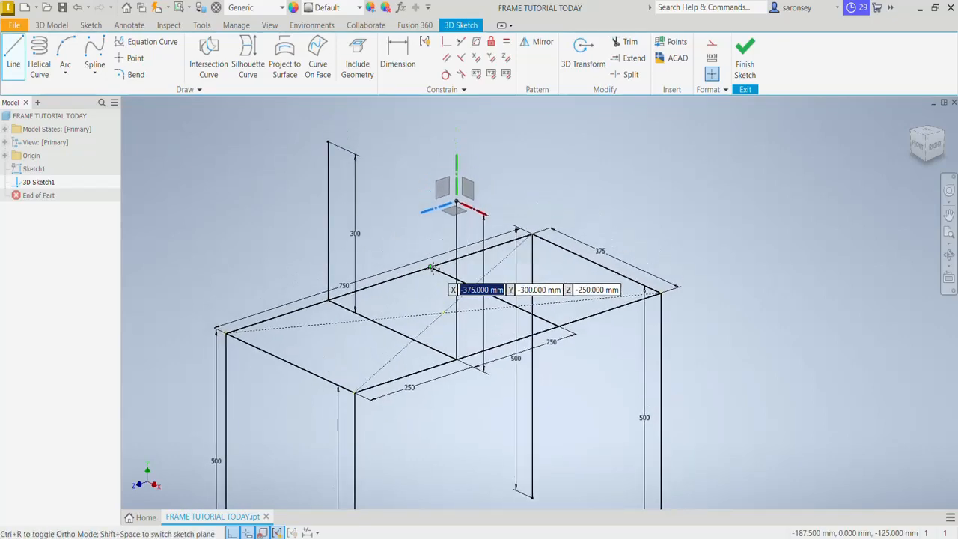
left_click(431, 267)
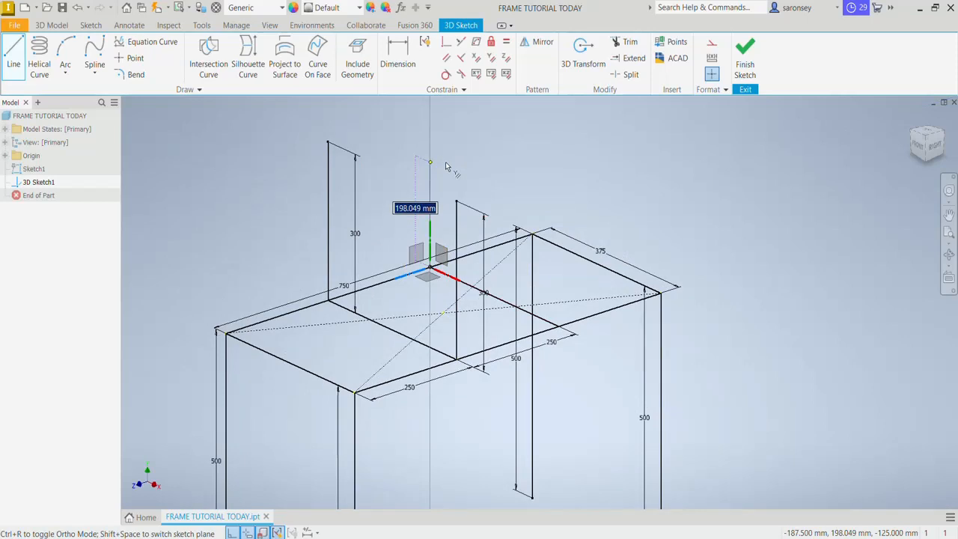
type("30")
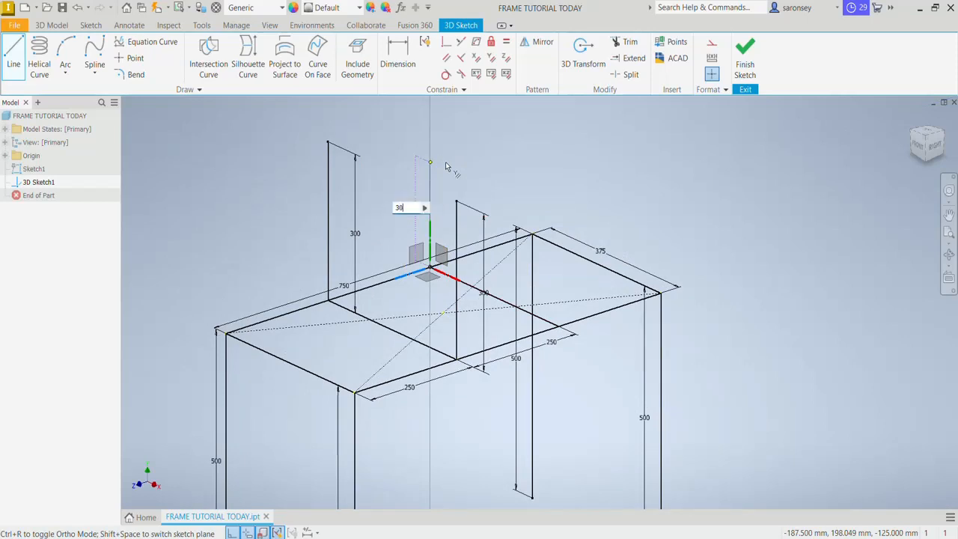
type("0")
key("Return")
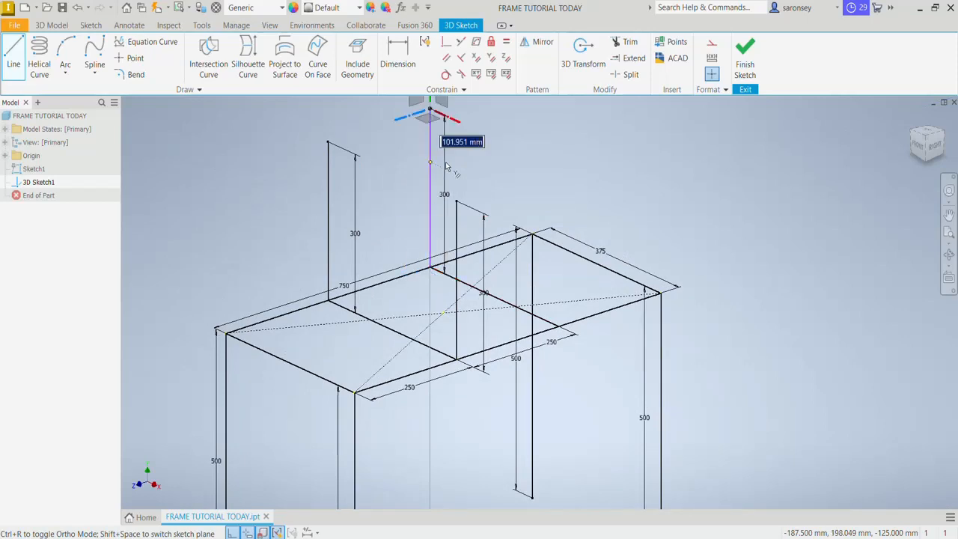
right_click(518, 168)
left_click(557, 163)
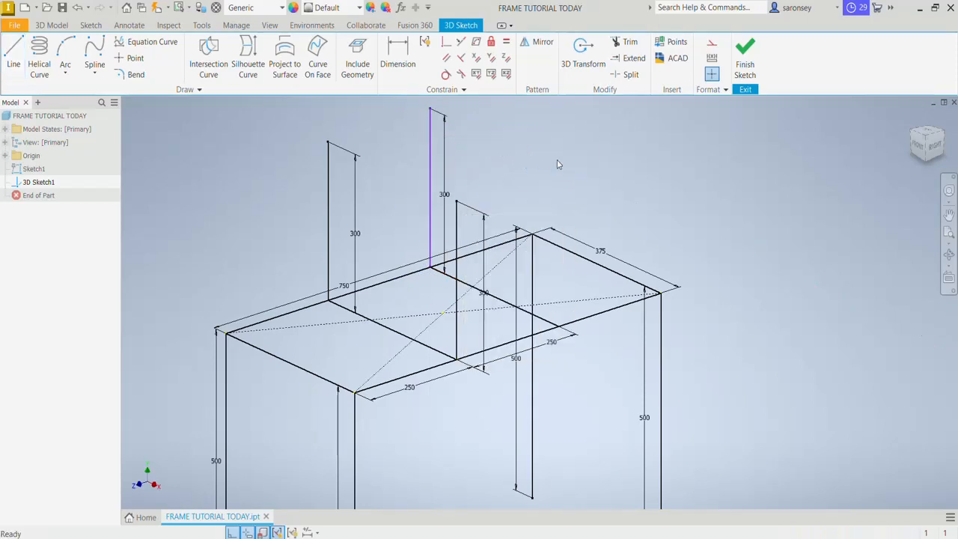
Draw a 300 mm line straight up from the front end of the right inner divider and end the line.
left_click(21, 51)
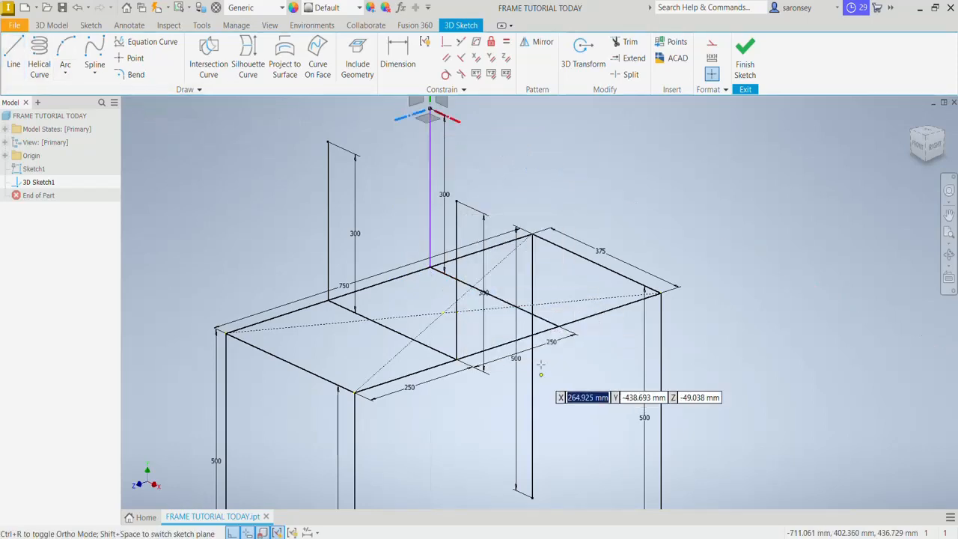
left_click(558, 326)
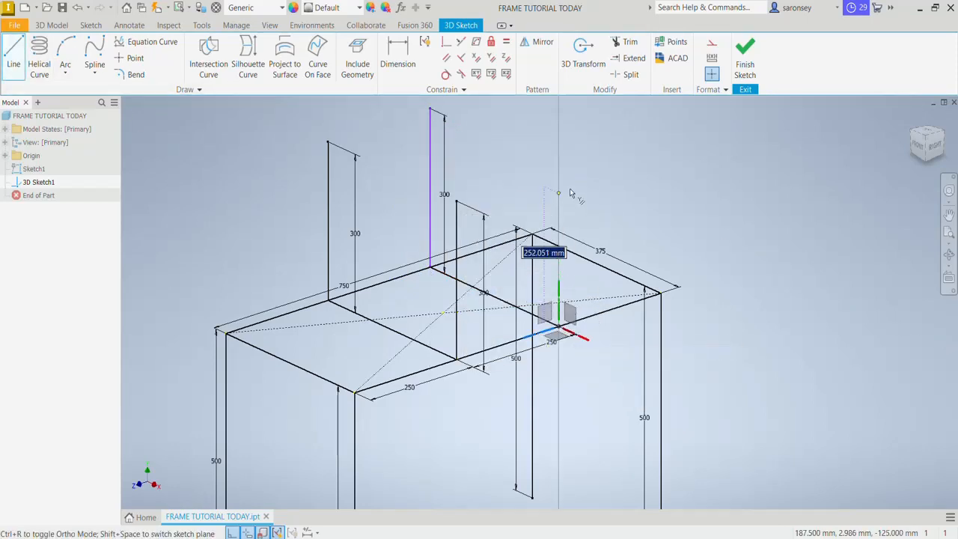
type("300")
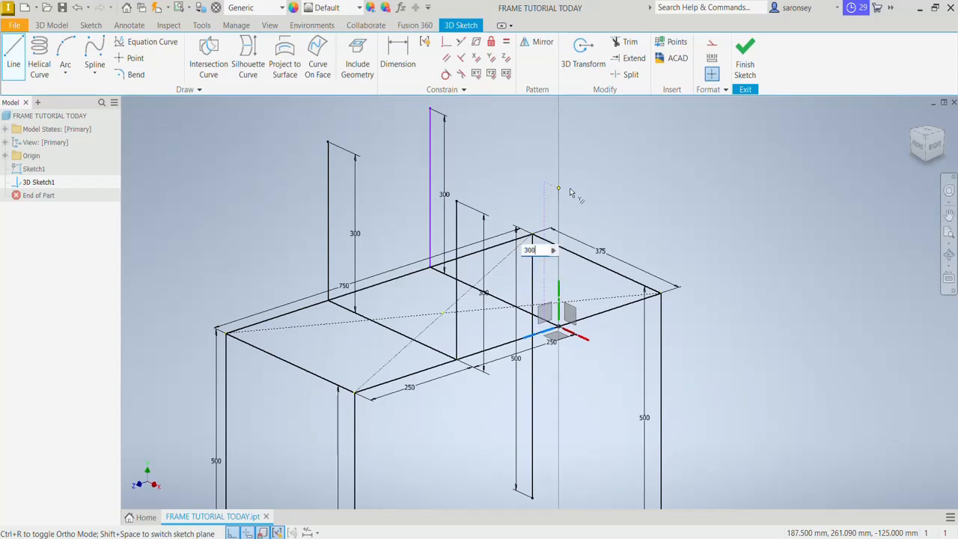
key("Return")
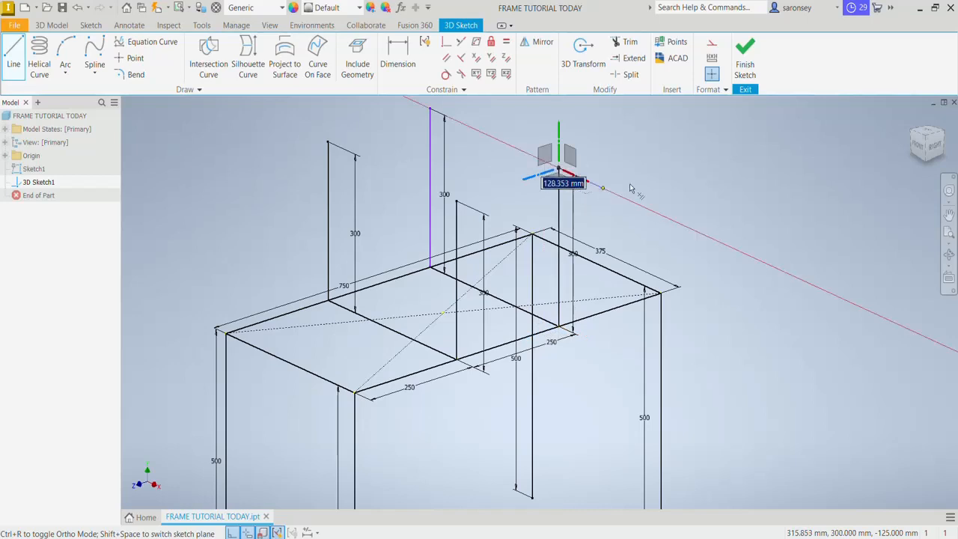
right_click(655, 185)
left_click(697, 184)
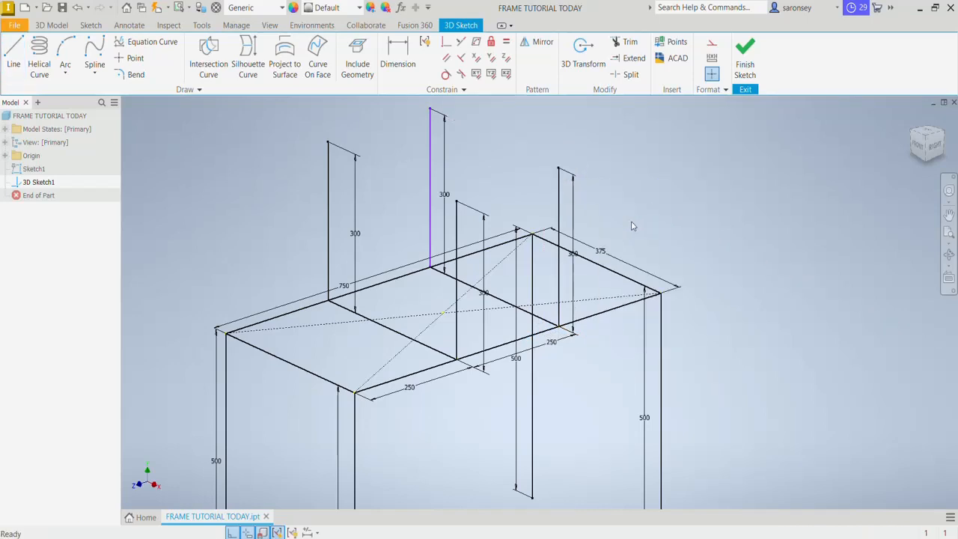
Delete the purple upright line at the rear end of the right inner divider.
scroll(568, 224, "down", 1)
left_click_drag(506, 229, 507, 229)
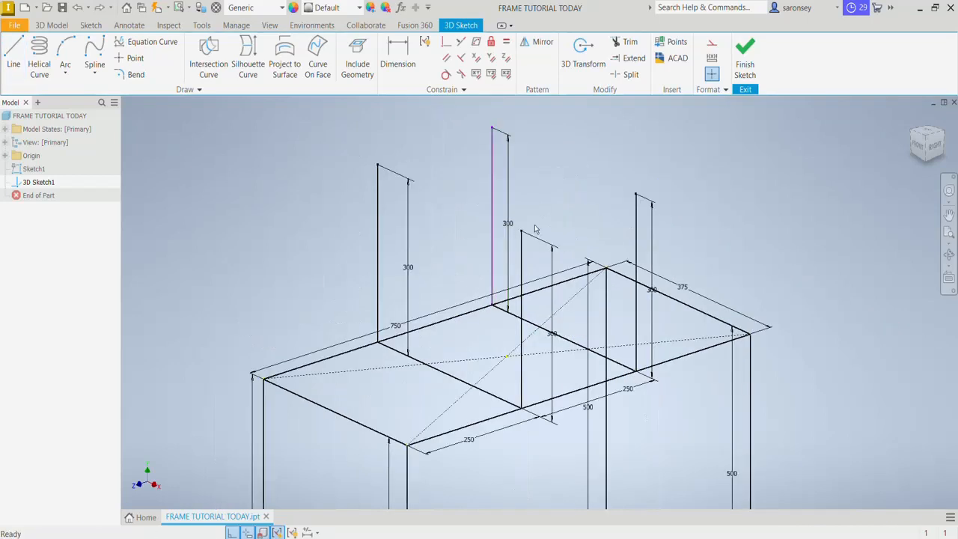
left_click(492, 204)
key("Delete")
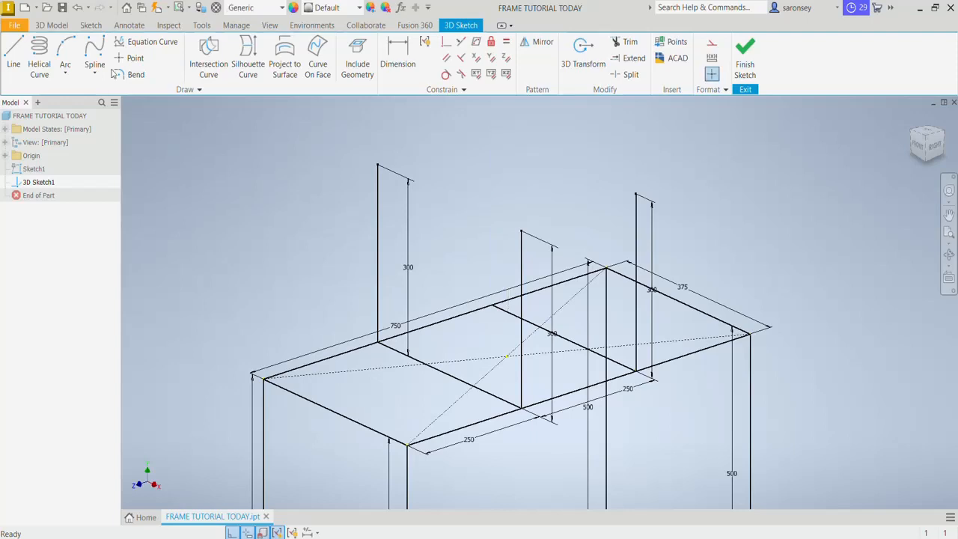
Redraw the upright at the rear end of the right inner divider as a vertical 300 mm line and end the line.
left_click(16, 54)
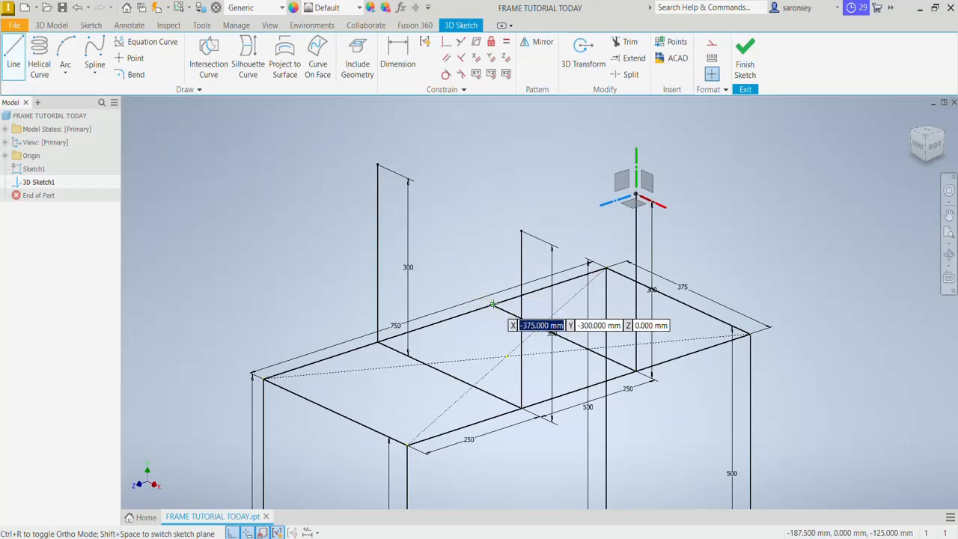
left_click(491, 306)
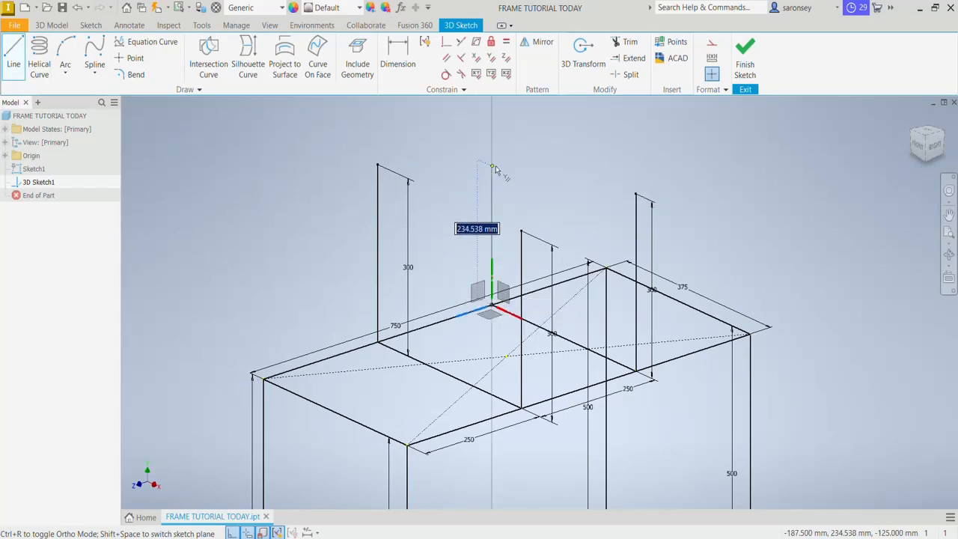
type("300")
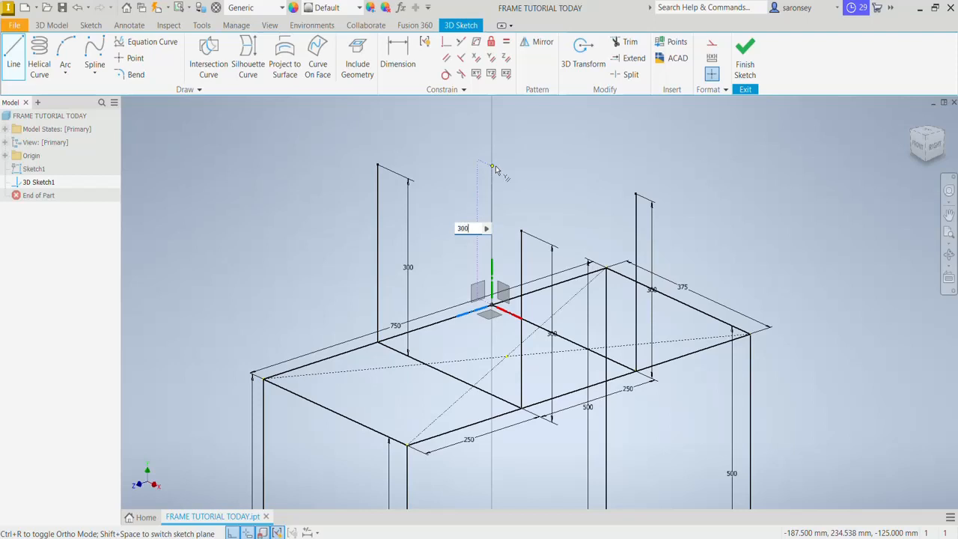
key("Return")
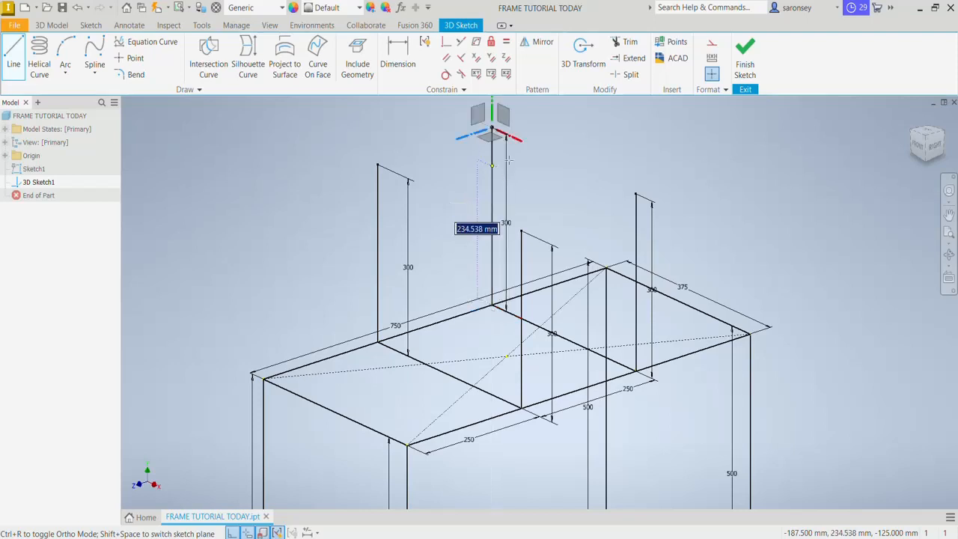
right_click(580, 176)
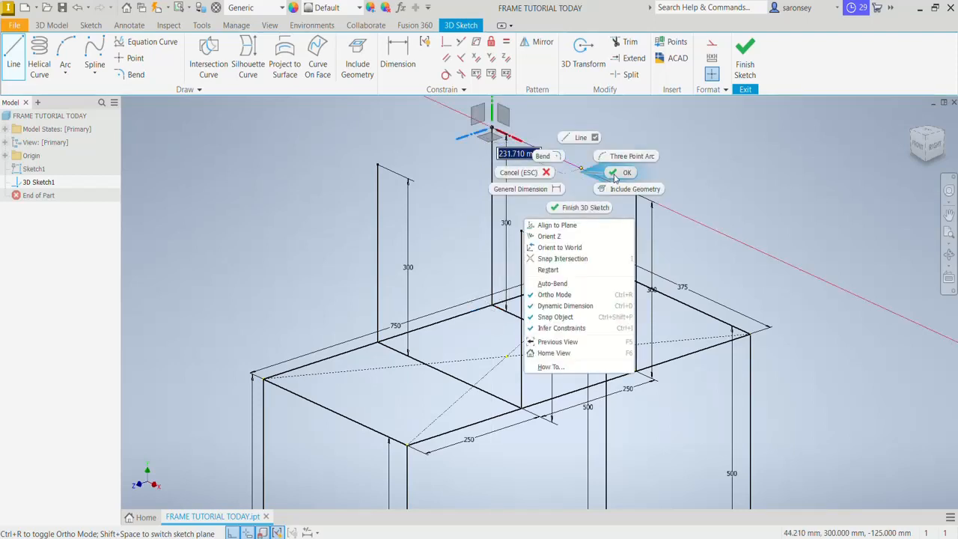
left_click(618, 173)
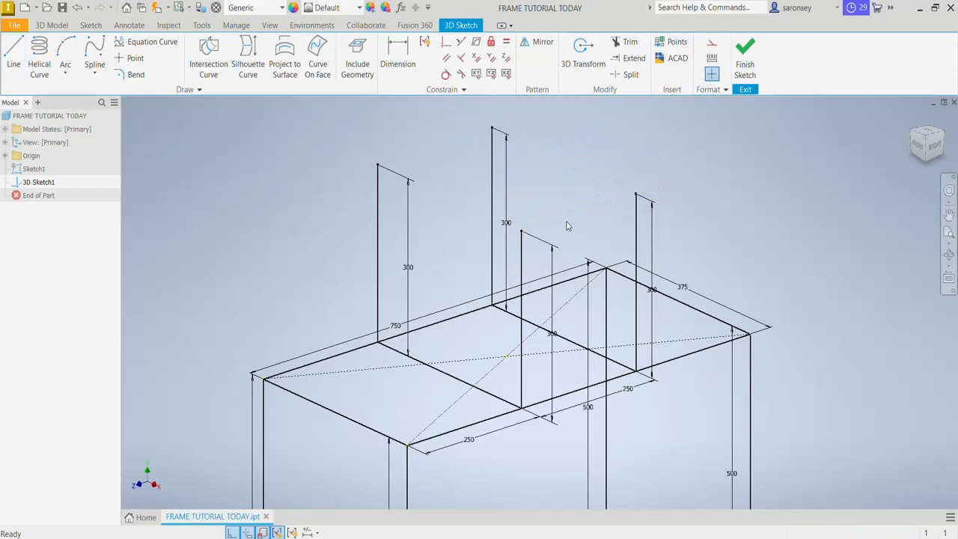
Connect the top ends of the four 300 mm uprights with a closed loop of four lines and end the line.
scroll(566, 226, "down", 3)
mouse_move(567, 226)
middle_mouse_down()
mouse_move(507, 202)
mouse_move(499, 187)
middle_mouse_up()
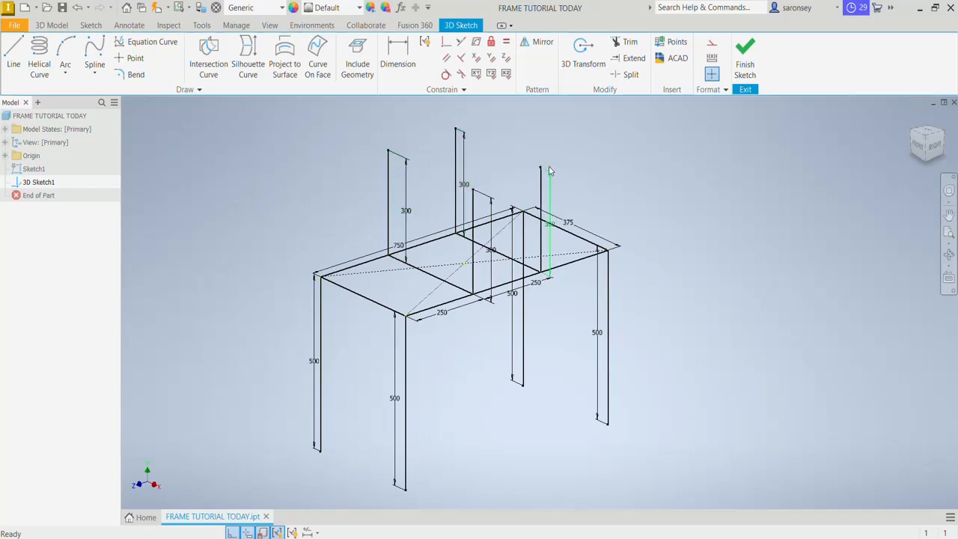
left_click(12, 52)
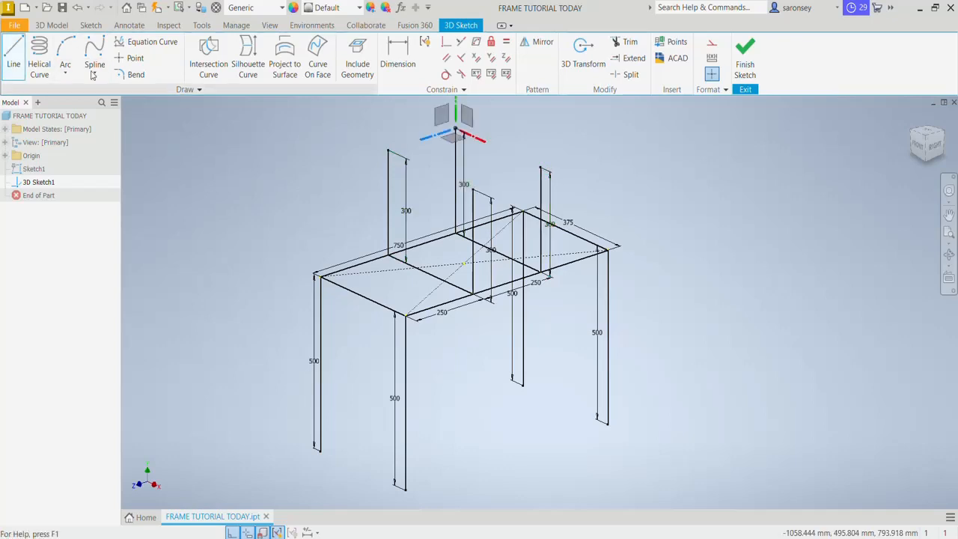
left_click(388, 150)
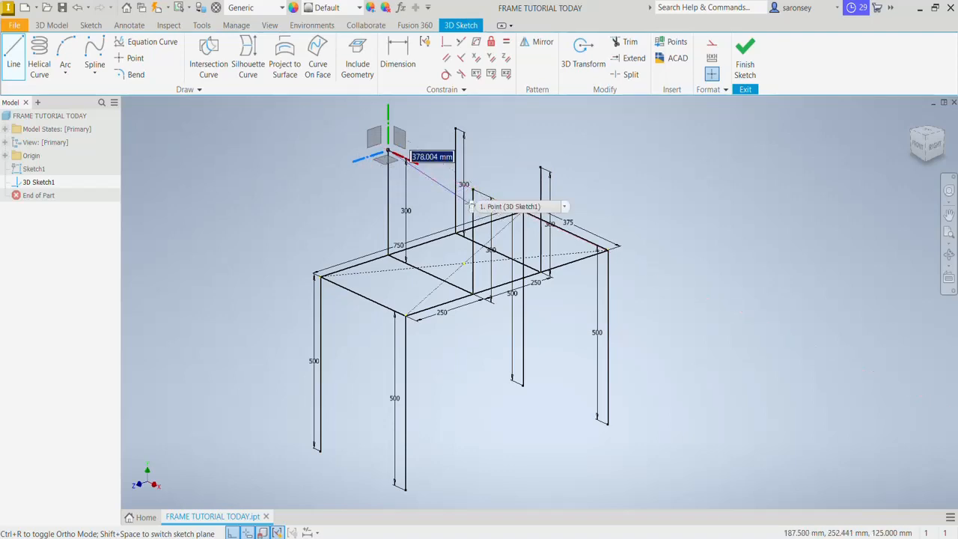
left_click(472, 189)
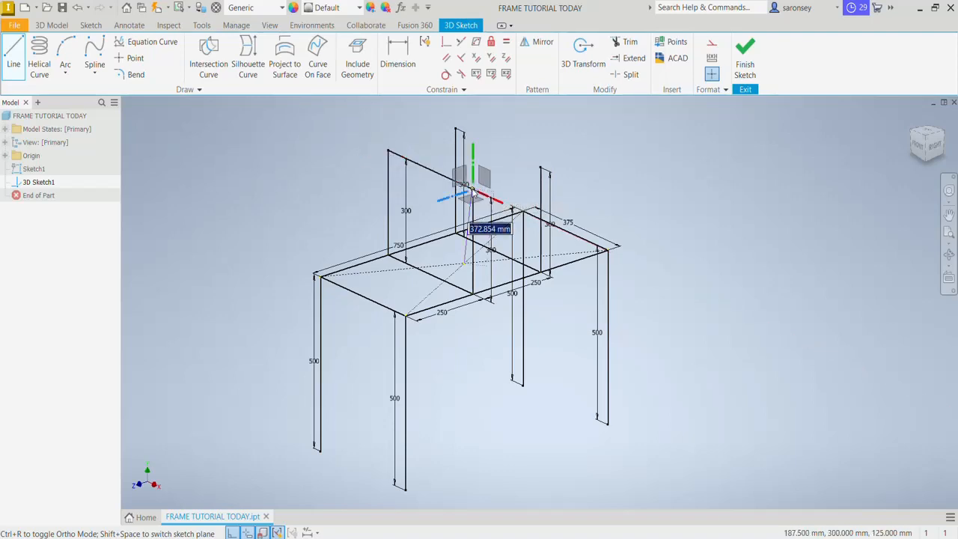
left_click(541, 169)
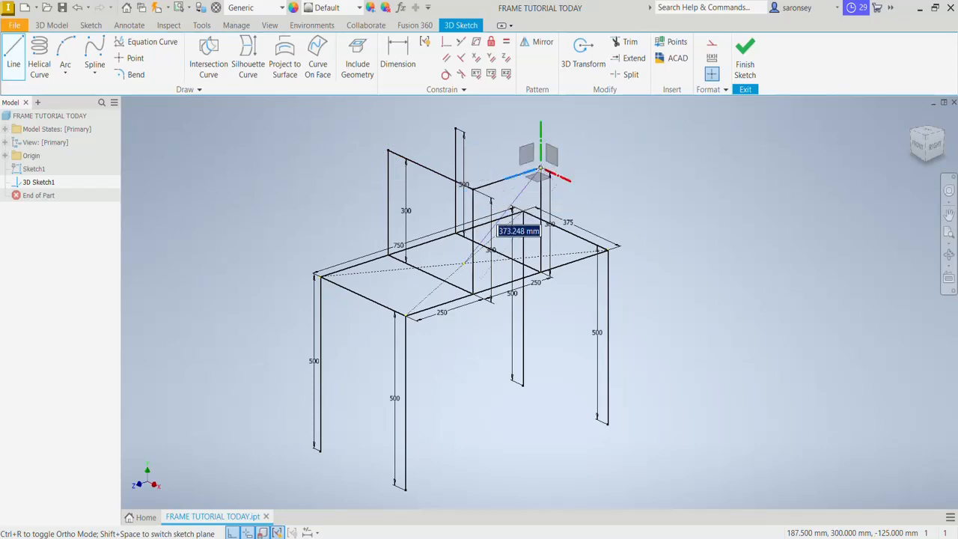
left_click(456, 129)
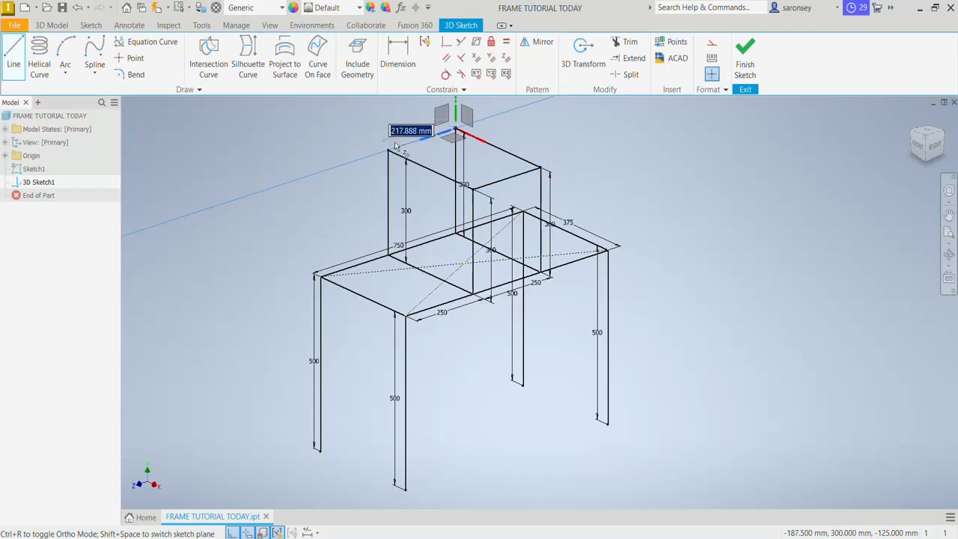
left_click(388, 150)
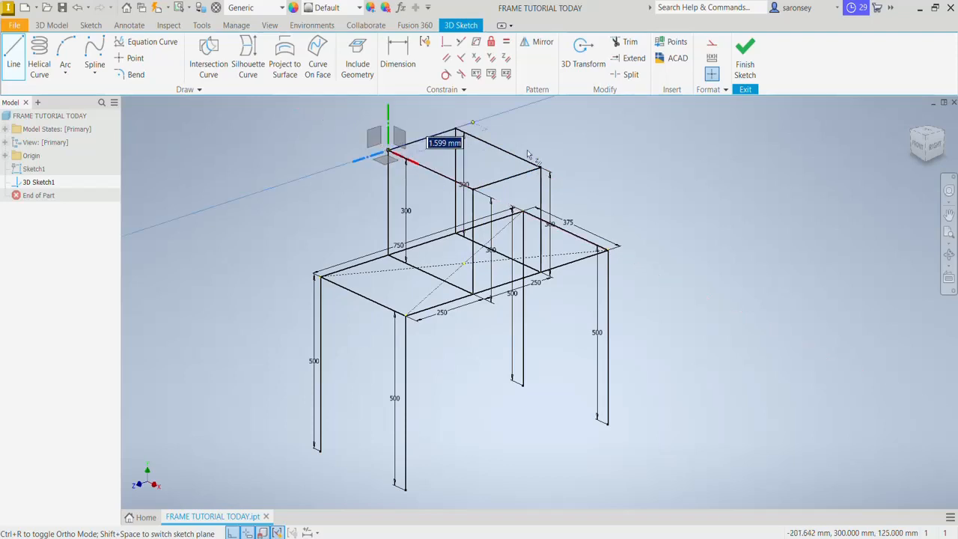
right_click(569, 144)
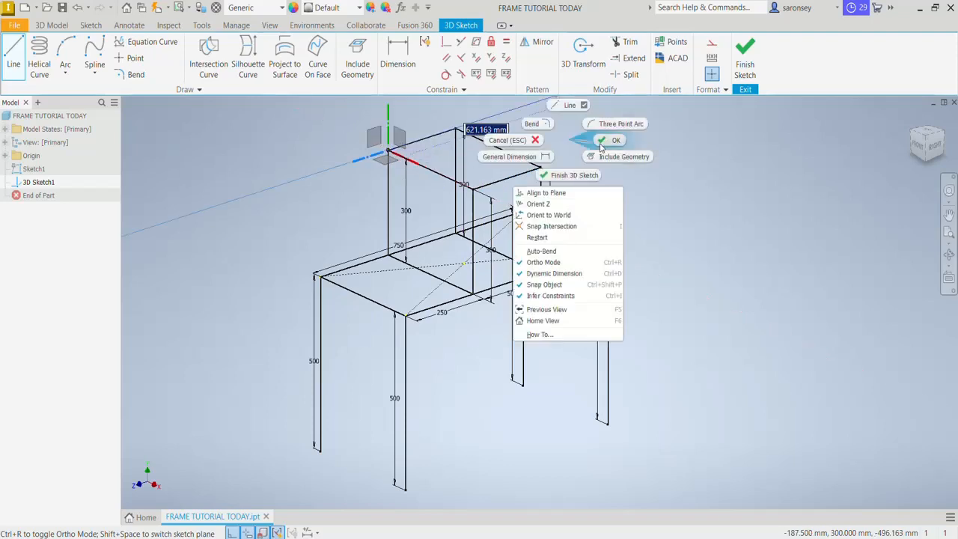
left_click(599, 143)
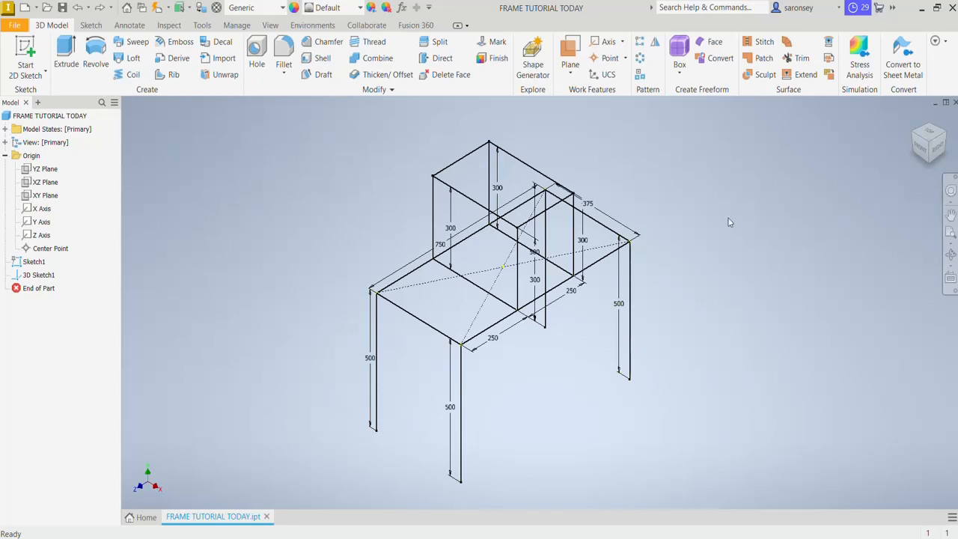
Create a work plane offset -375 mm from the XZ Plane, below the frame's top.
left_click(576, 75)
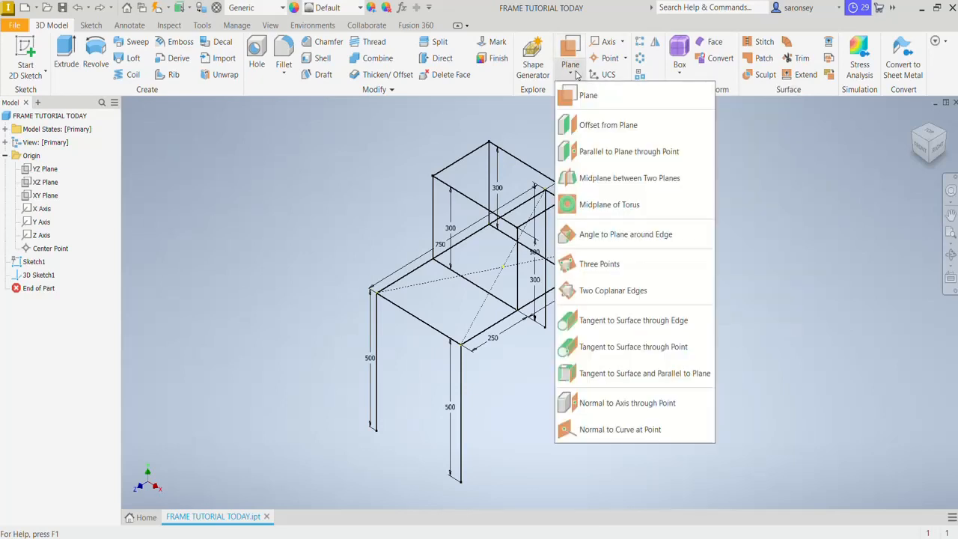
left_click(607, 124)
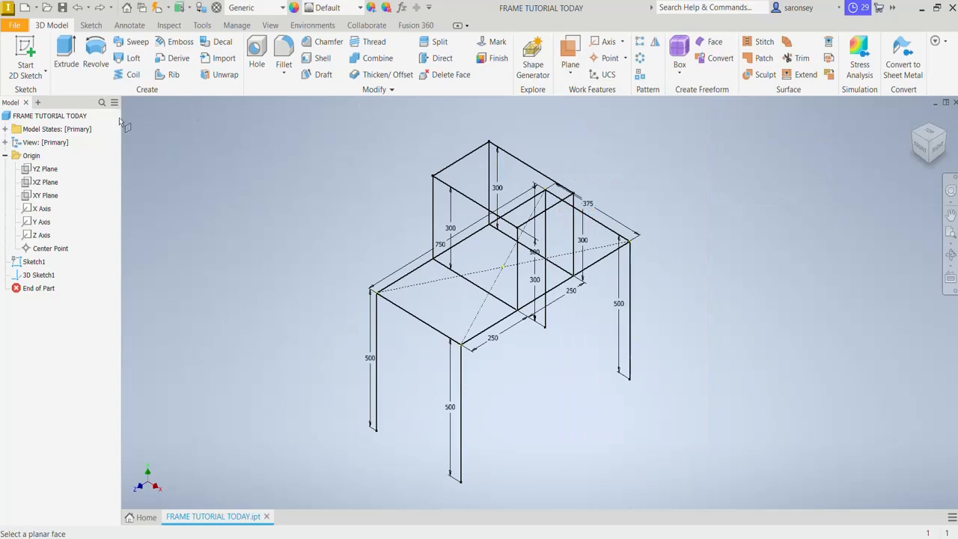
left_click(5, 155)
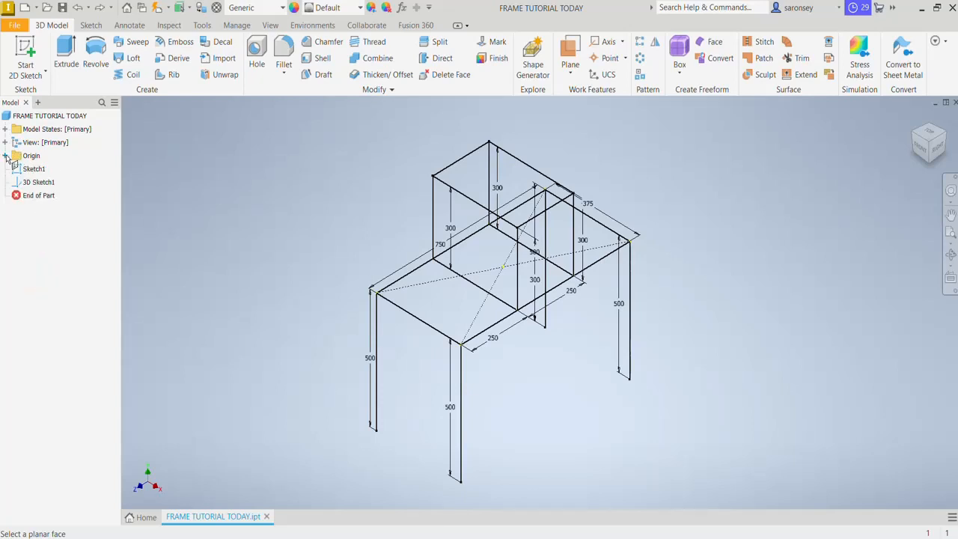
left_click(5, 155)
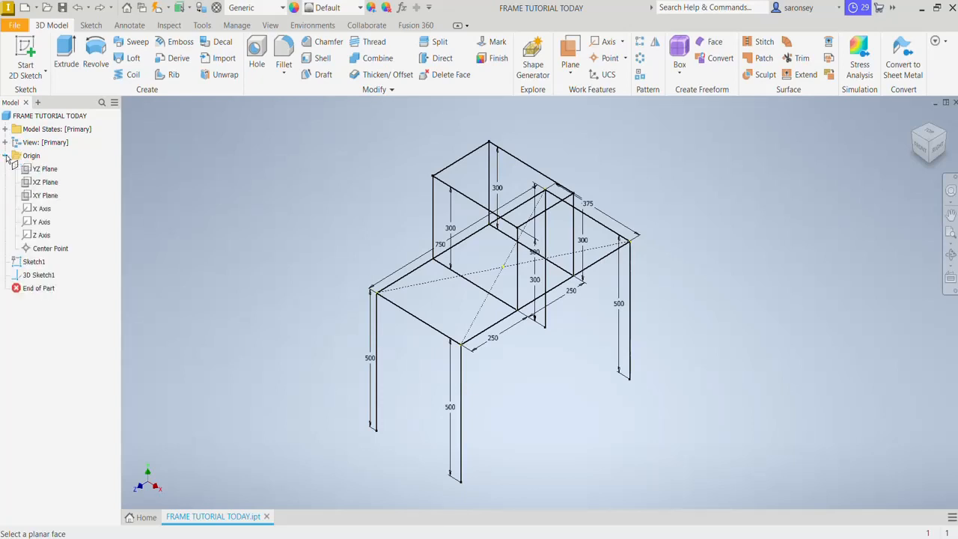
left_click(47, 183)
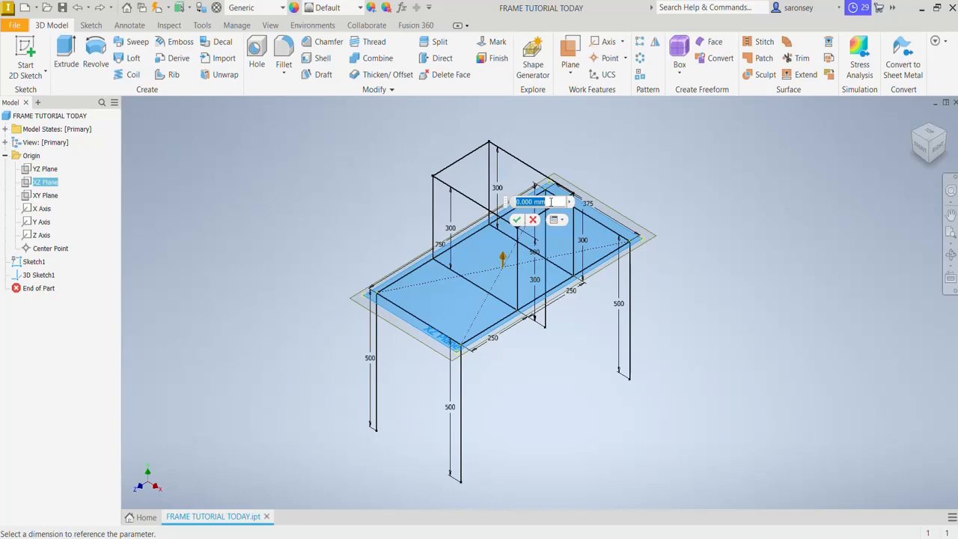
type("375")
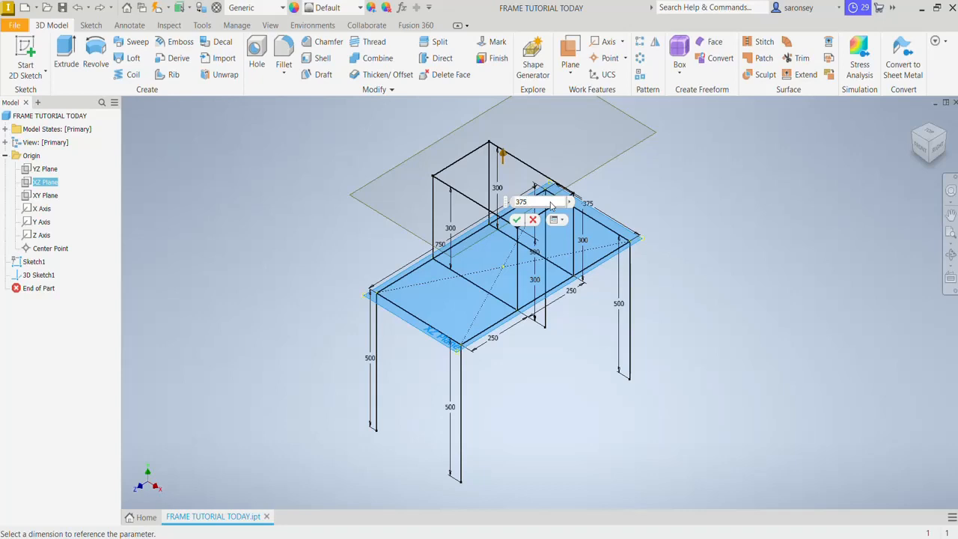
type("-")
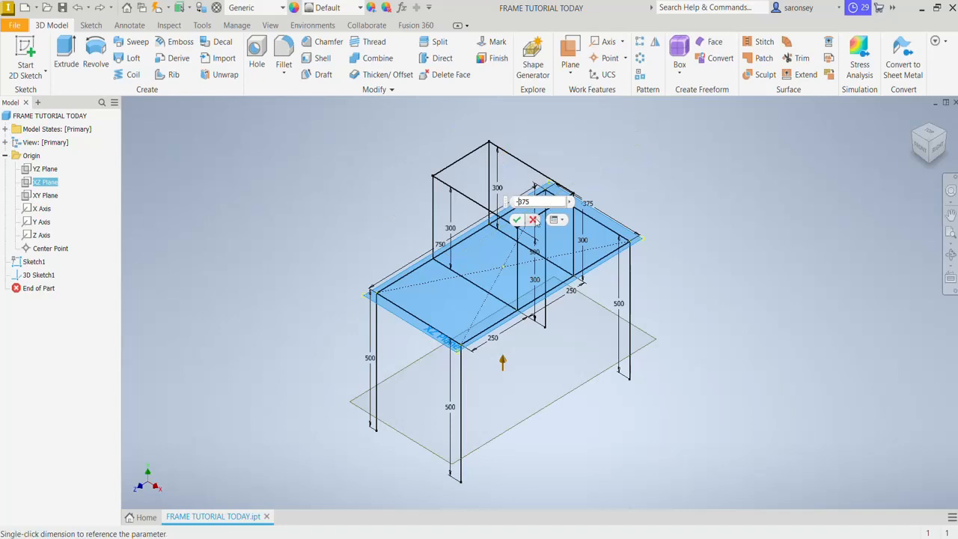
left_click(516, 221)
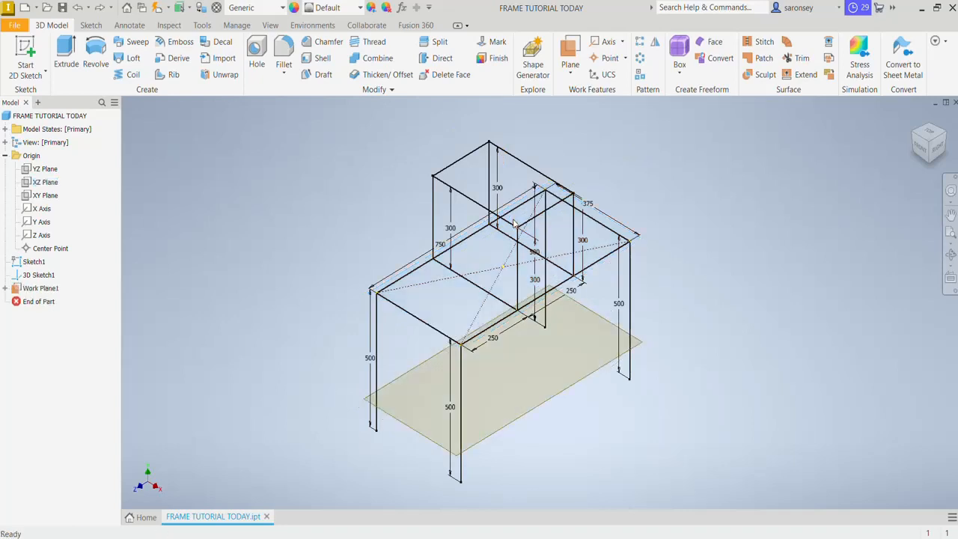
Start a sketch on the offset work plane and draw a two-point center rectangle 375 mm by 750 mm centred on the origin.
left_click(591, 376)
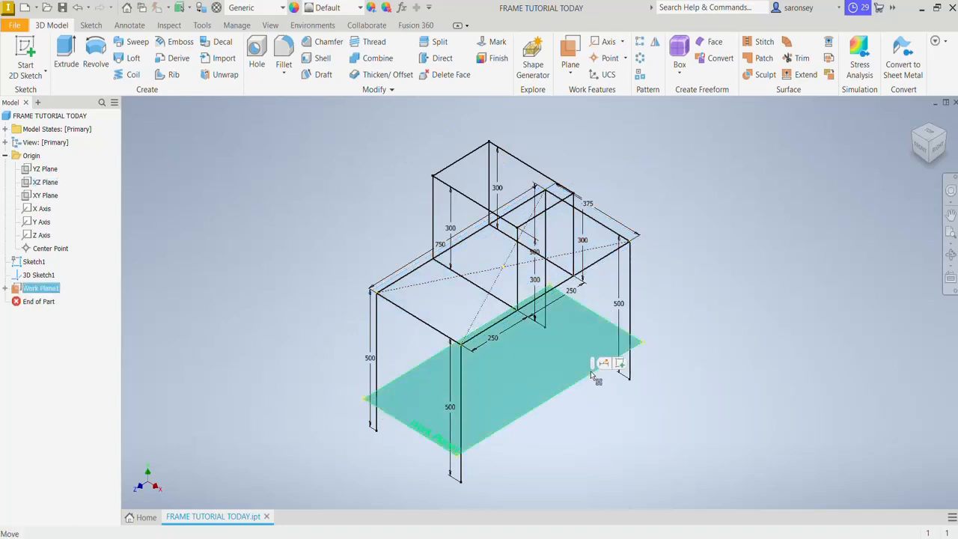
left_click(620, 364)
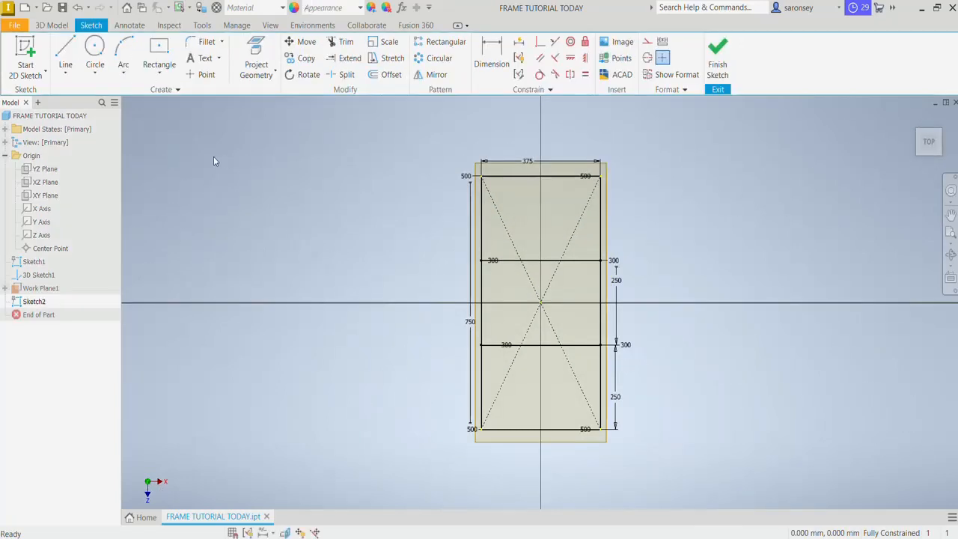
left_click(159, 73)
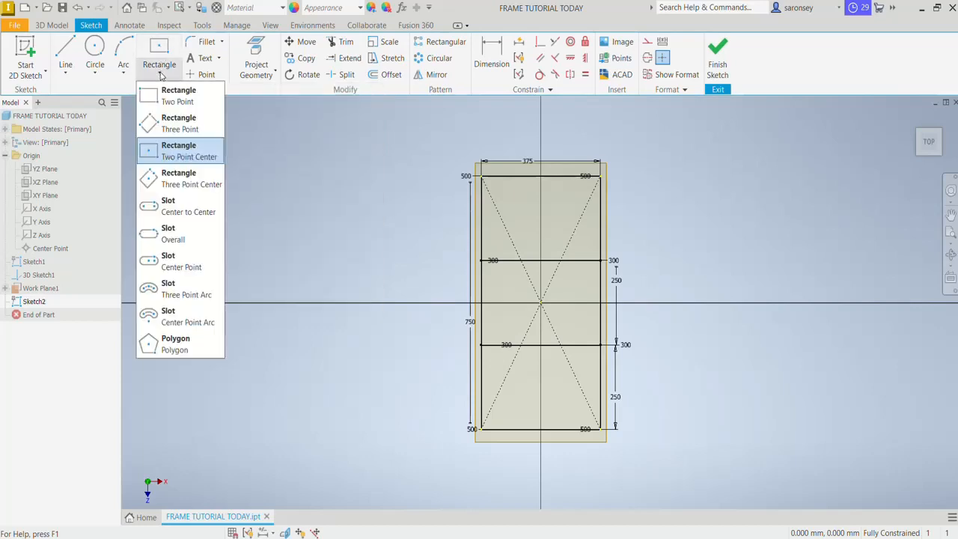
left_click(182, 155)
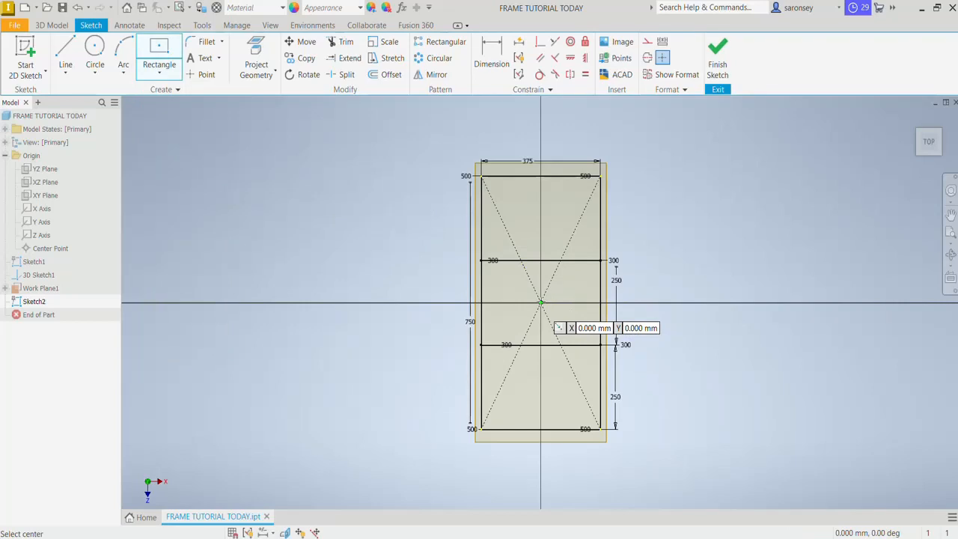
left_click(540, 302)
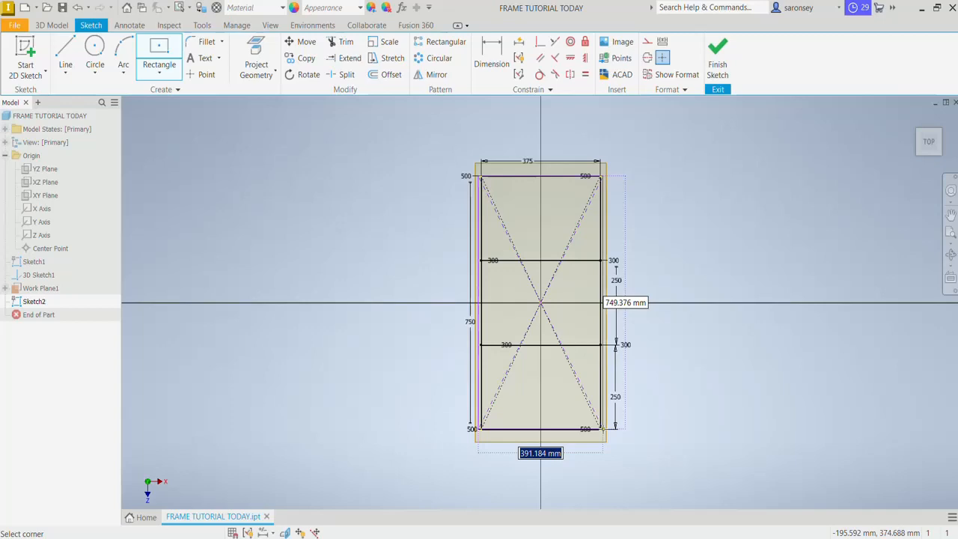
type("375")
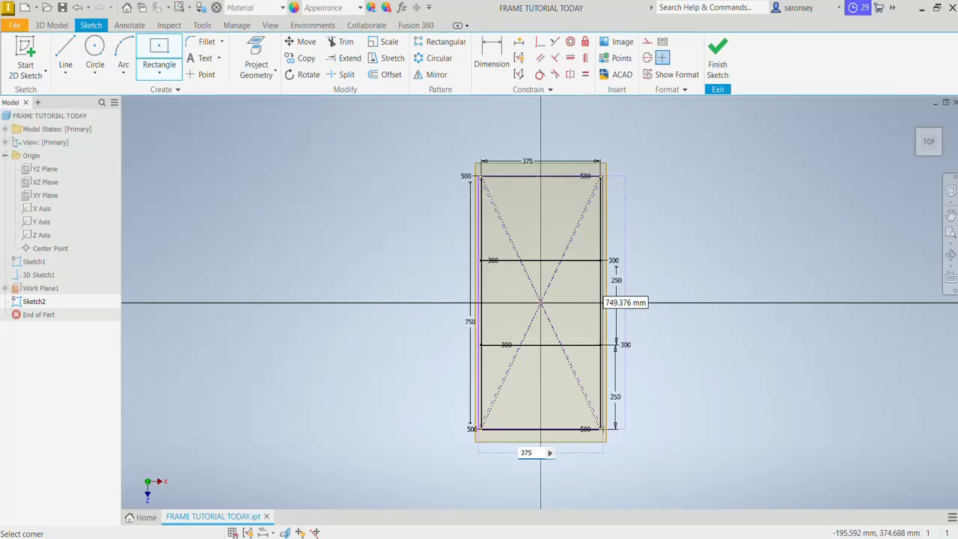
key("Tab")
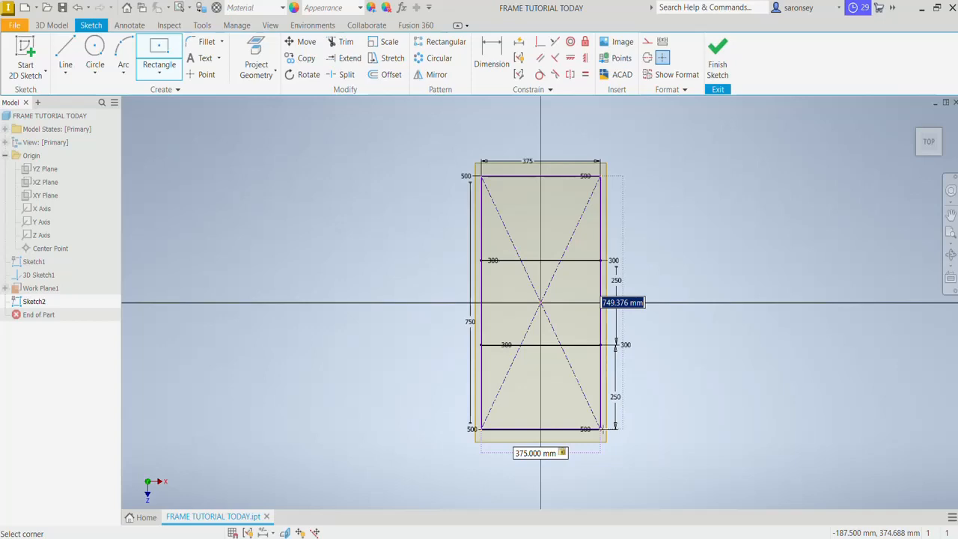
type("7")
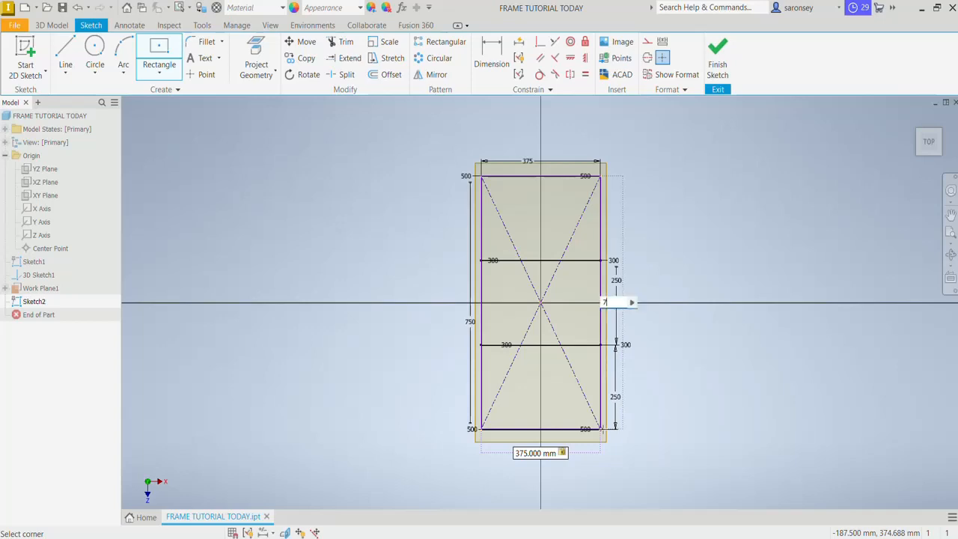
type("50")
key("Return")
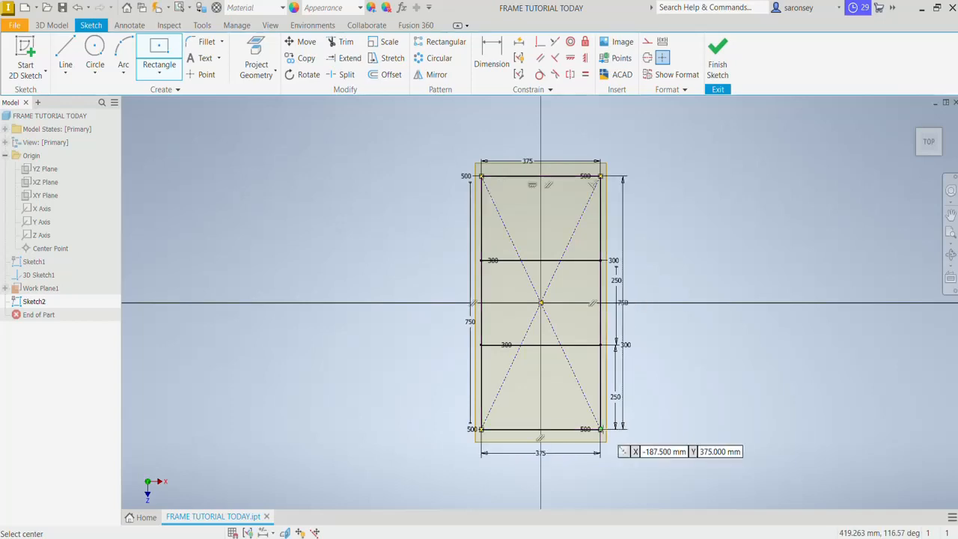
right_click(768, 170)
left_click(811, 175)
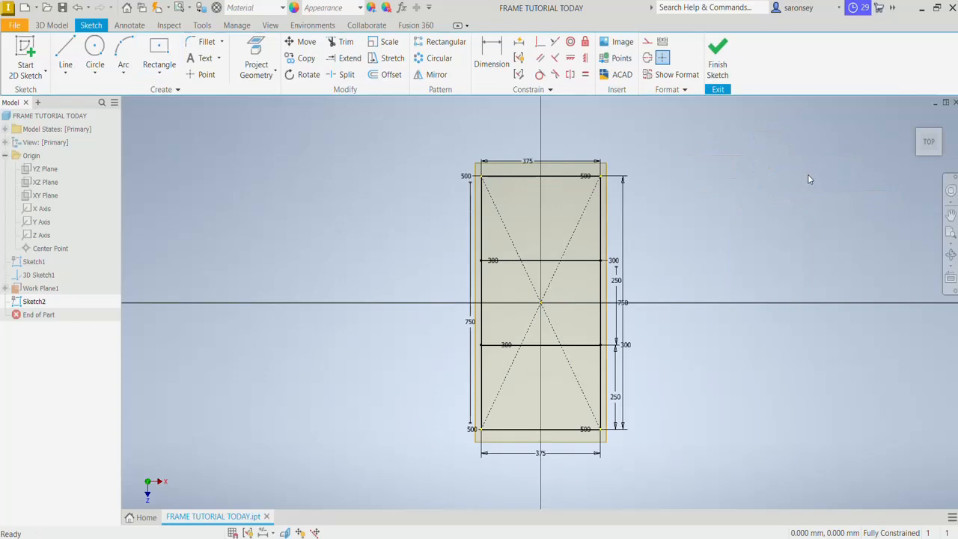
Finish the lower rectangle's sketch and hide the offset work plane.
left_click(717, 70)
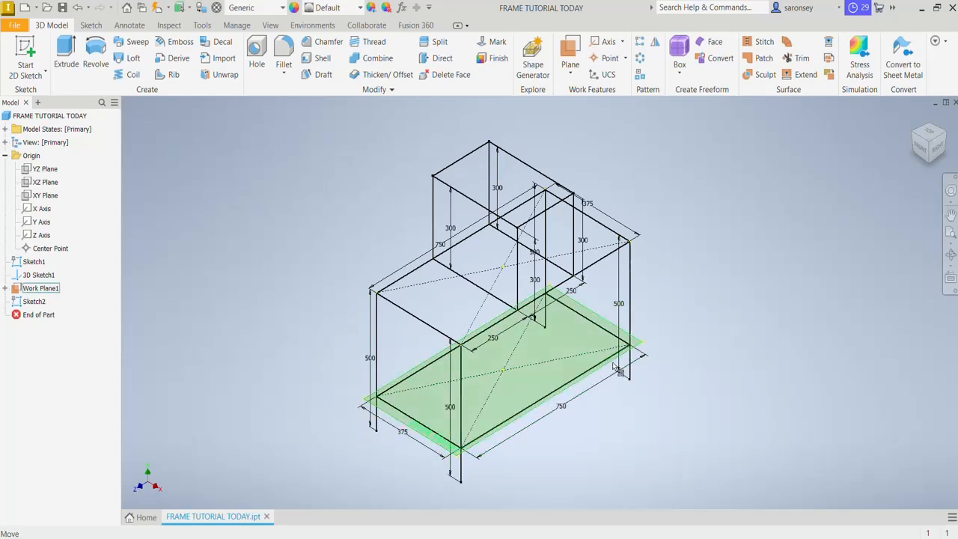
right_click(608, 327)
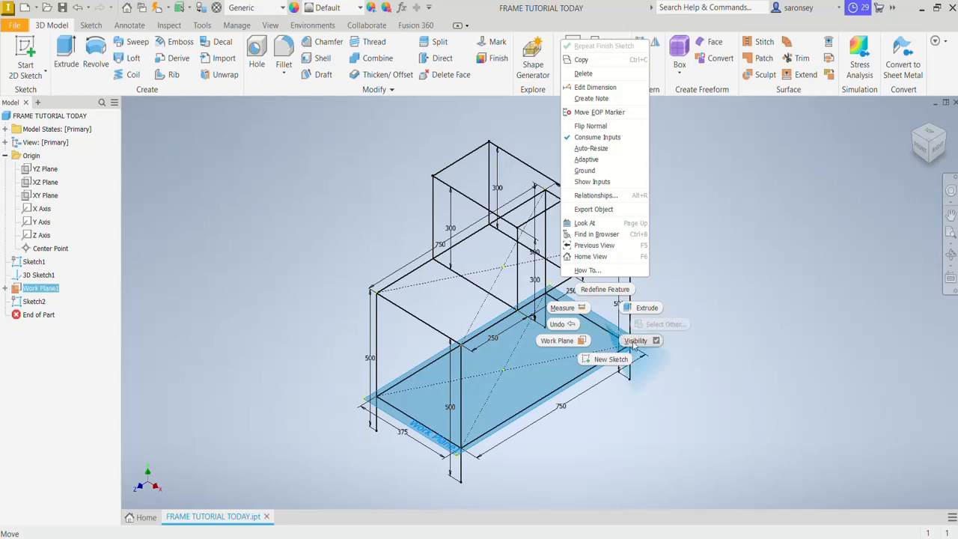
left_click(636, 340)
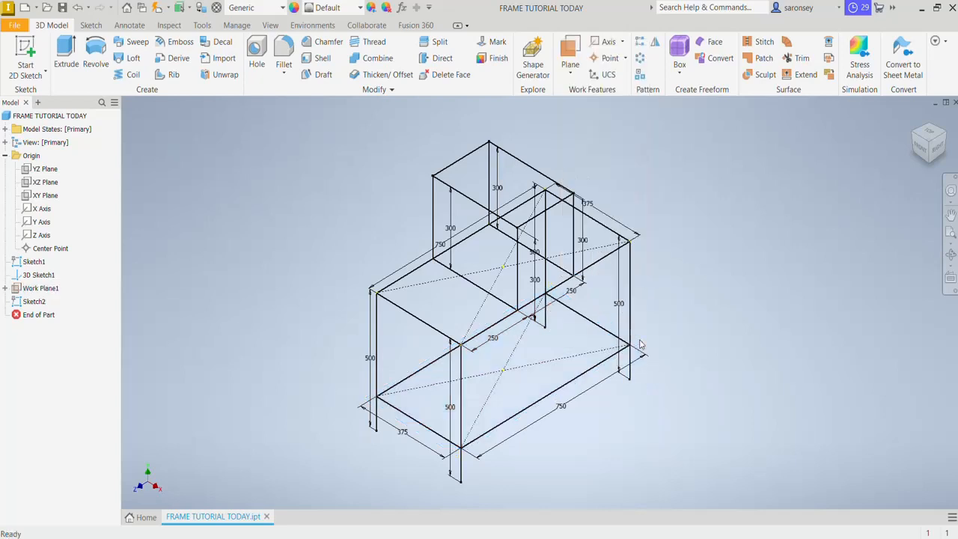
Reopen Sketch1, the sketch of the frame's 750 by 375 mm top, for editing.
mouse_move(661, 319)
middle_mouse_down()
mouse_move(671, 276)
mouse_move(671, 313)
middle_mouse_up()
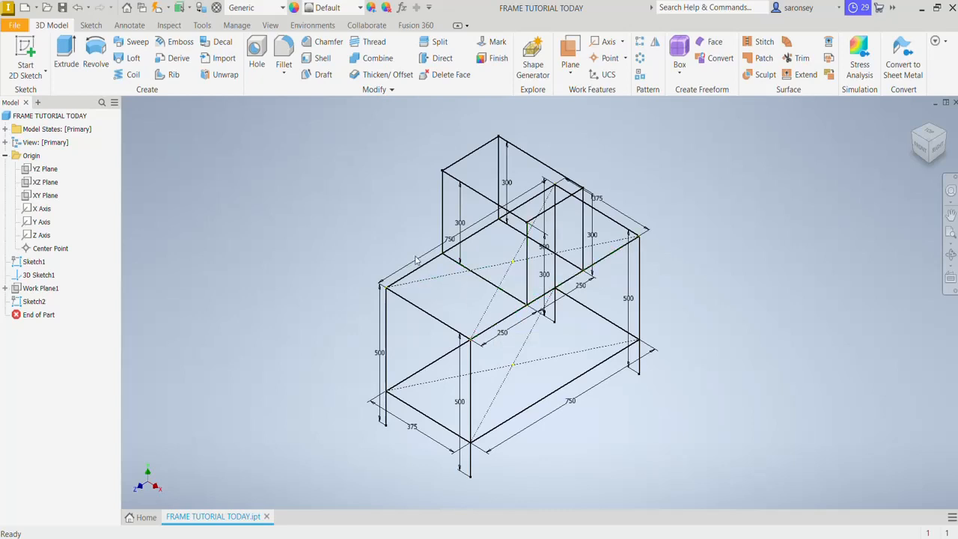
left_click_drag(443, 216, 459, 210)
left_click(30, 264)
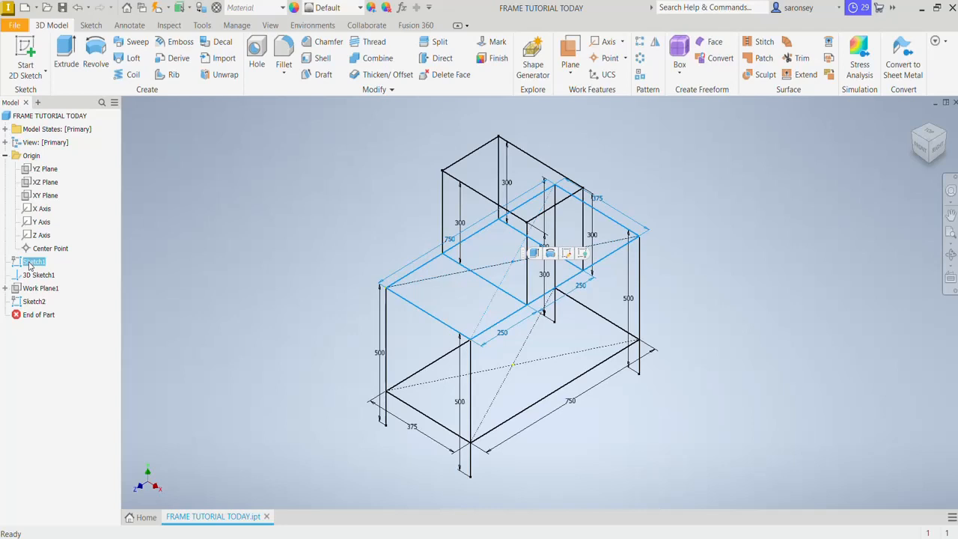
right_click(30, 265)
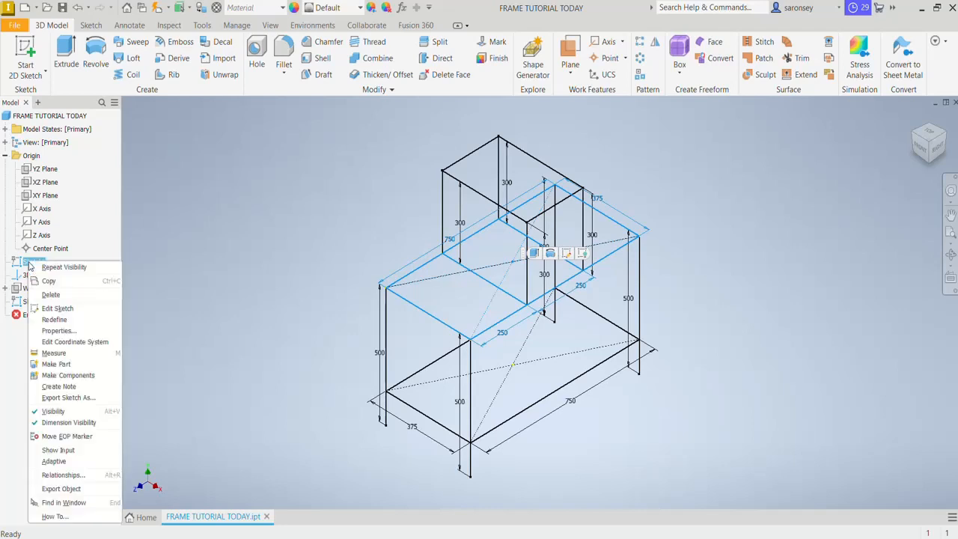
left_click(59, 309)
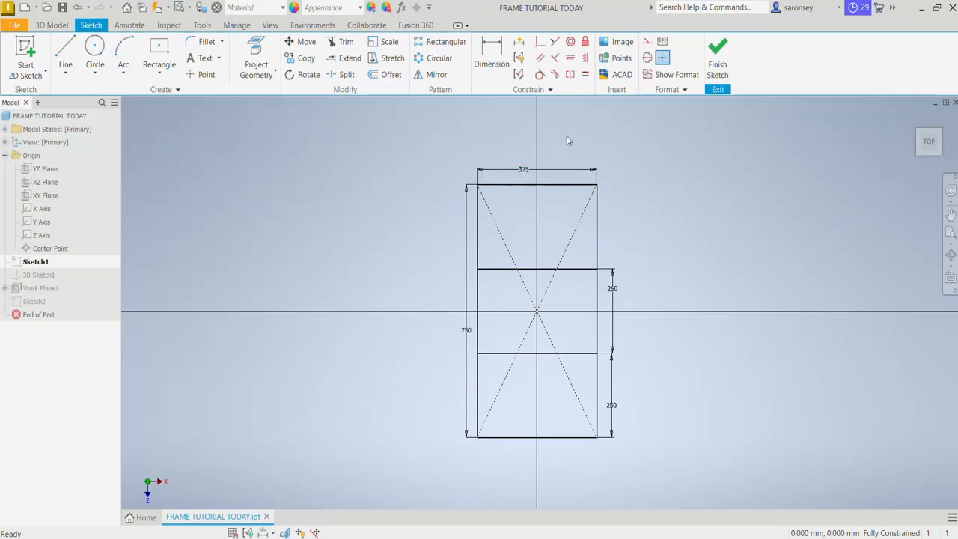
Draw a 150 mm construction line from the rectangle's lower-right corner up along its right long side and end the line.
left_click(70, 48)
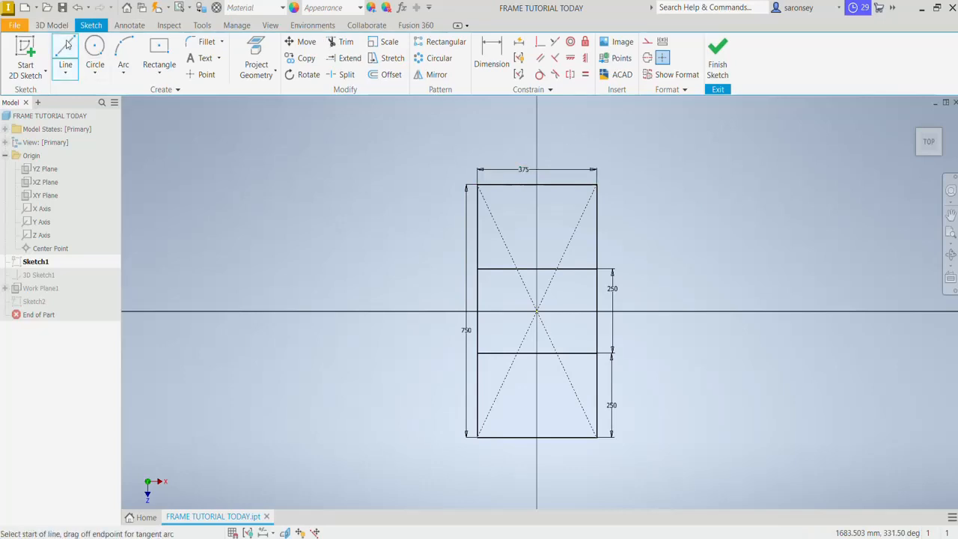
left_click(647, 42)
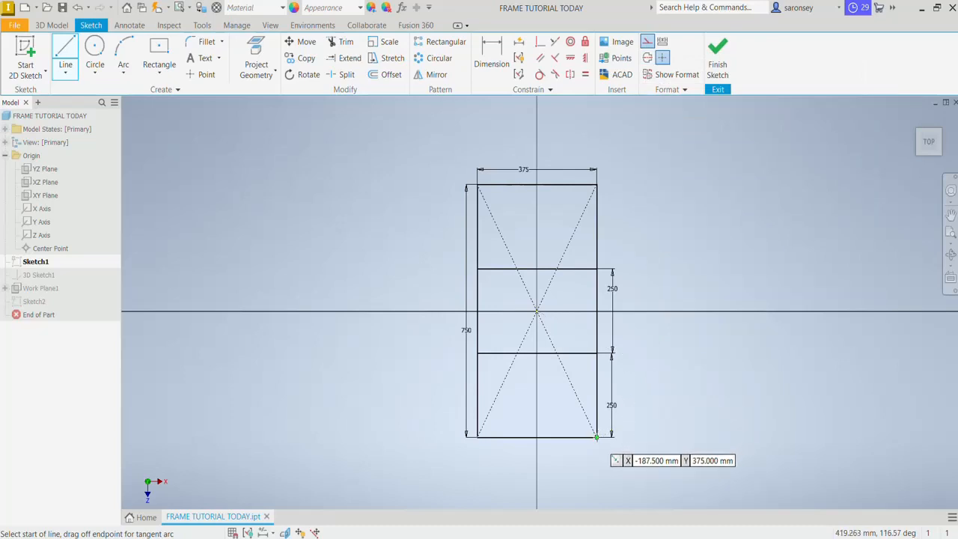
left_click(596, 436)
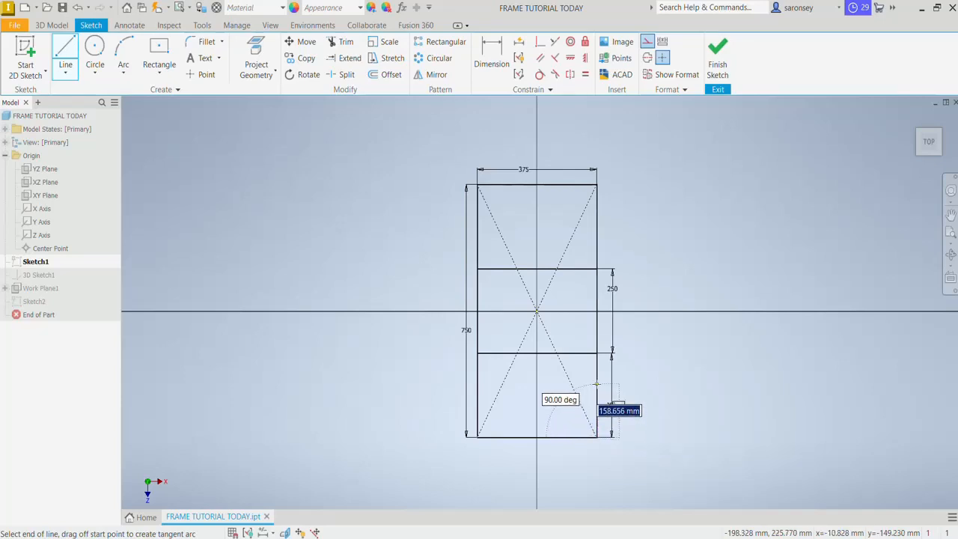
type("150")
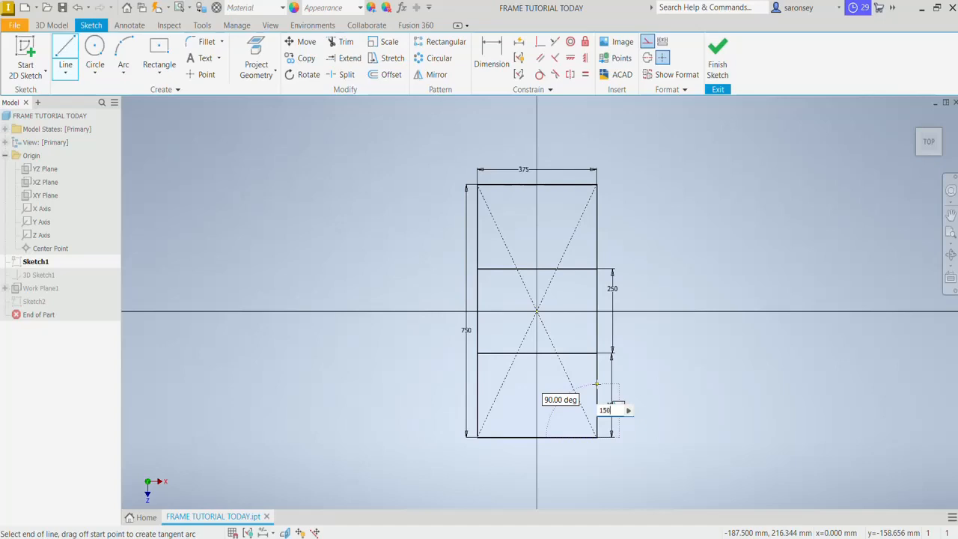
key("Return")
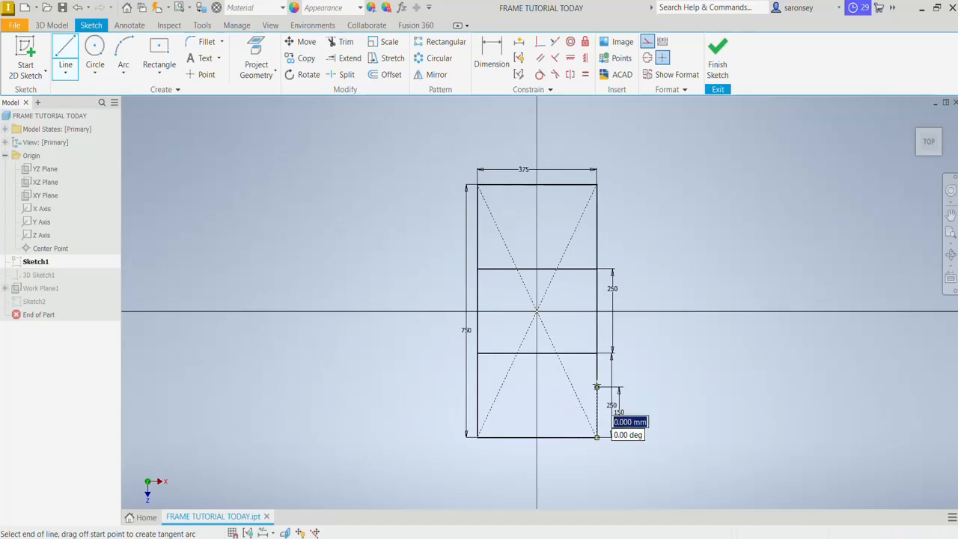
right_click(897, 374)
left_click(892, 365)
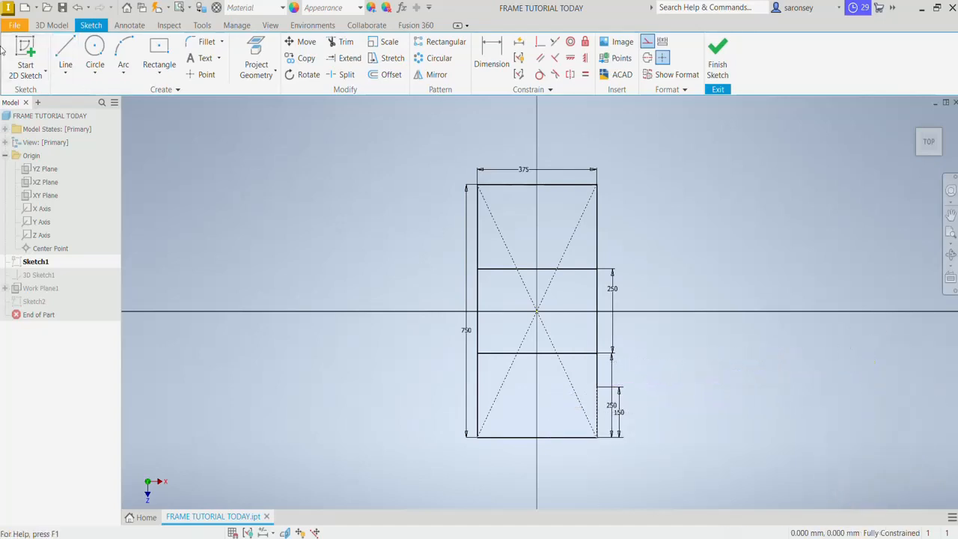
Draw a 150 mm construction line from the rectangle's lower-left corner up along its left long side and end the line.
left_click(65, 54)
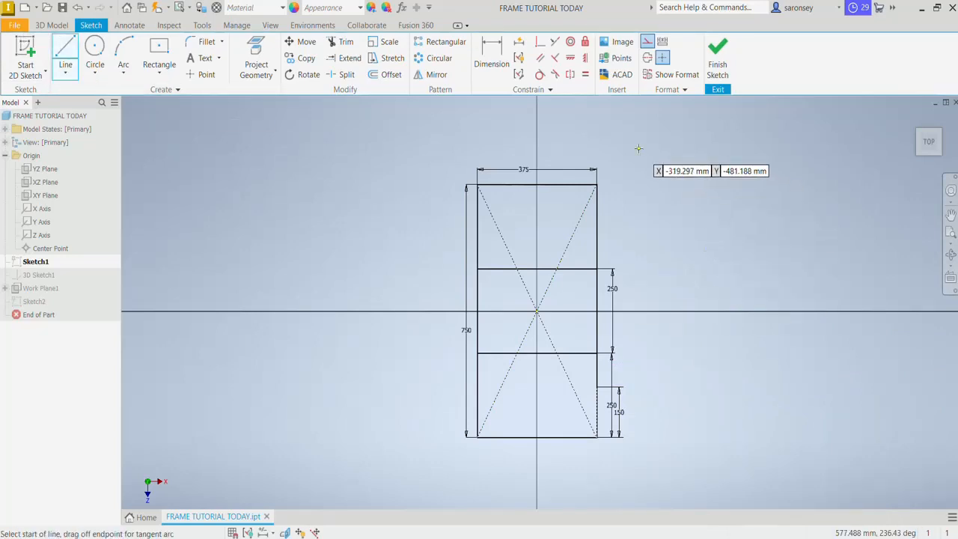
left_click(647, 42)
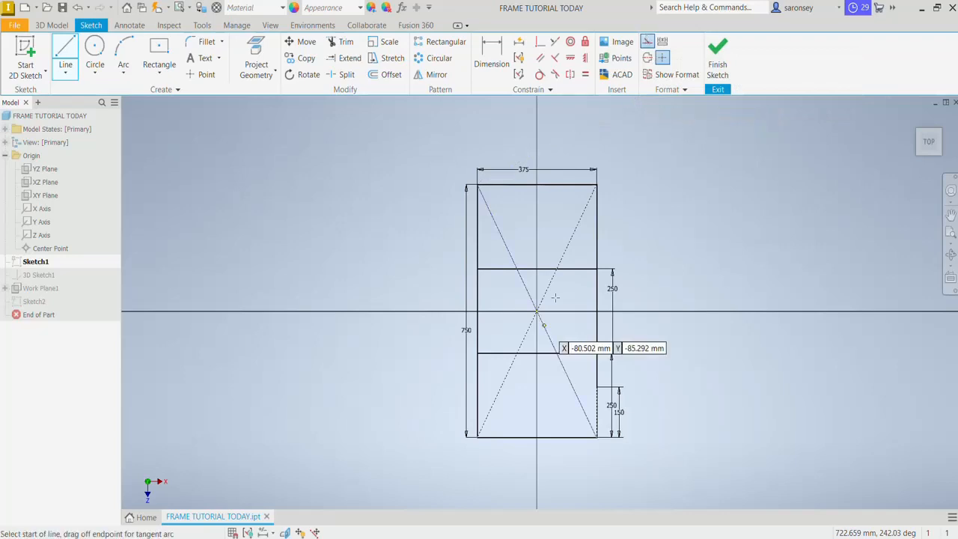
left_click(477, 436)
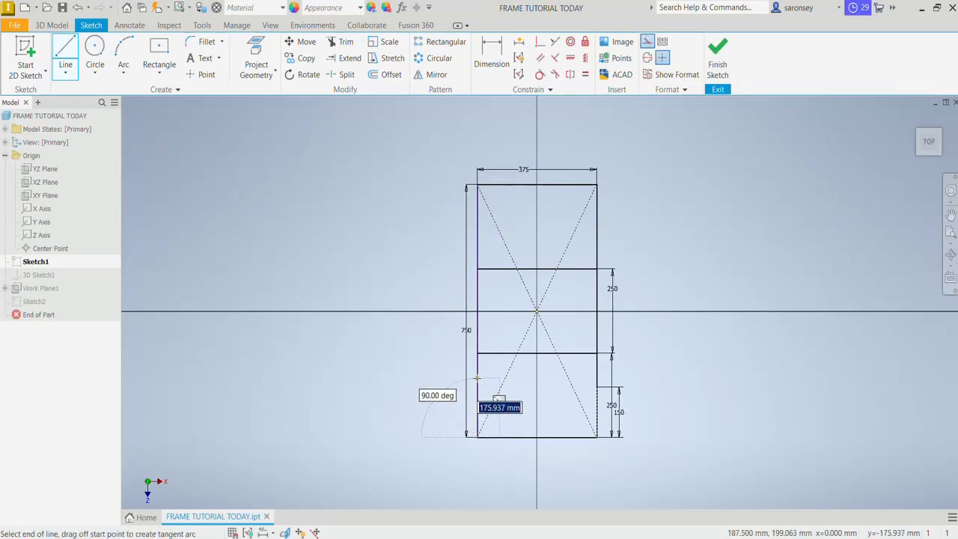
type("150")
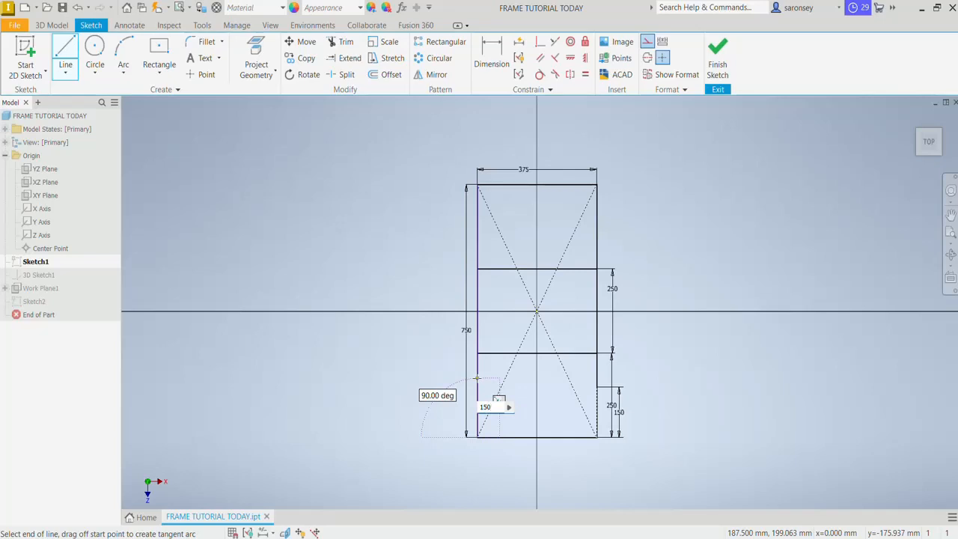
key("Return")
right_click(421, 353)
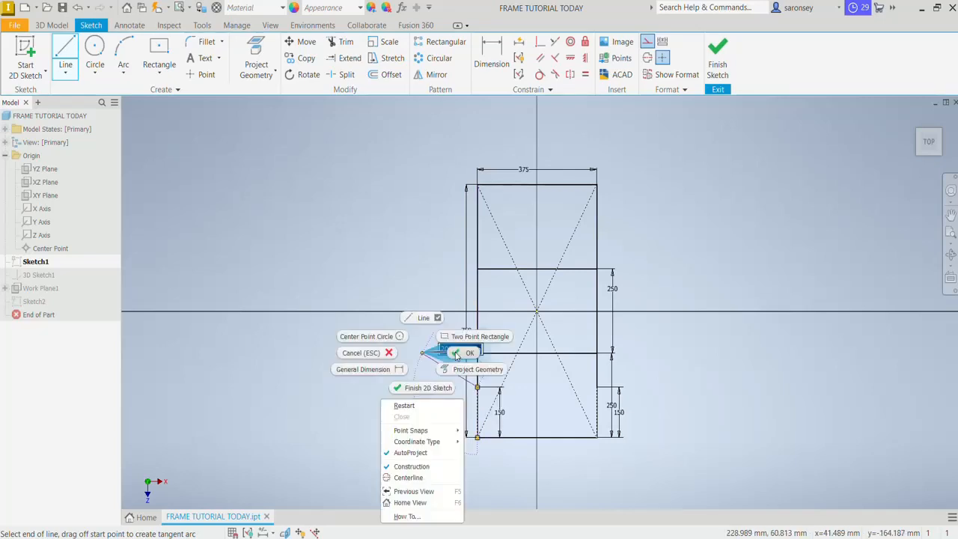
left_click(456, 354)
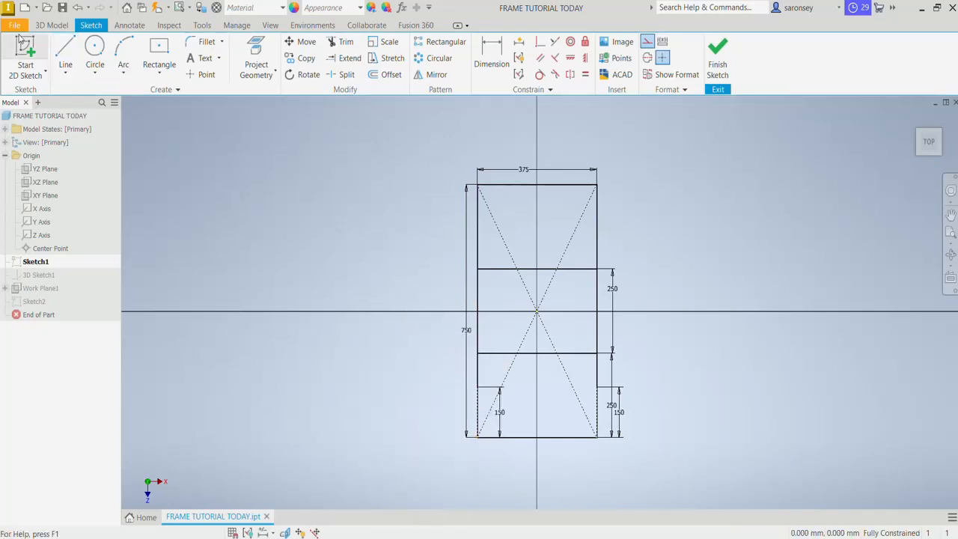
Draw a 150 mm construction line from the rectangle's upper-left corner down along its left long side and end the line.
left_click(477, 185)
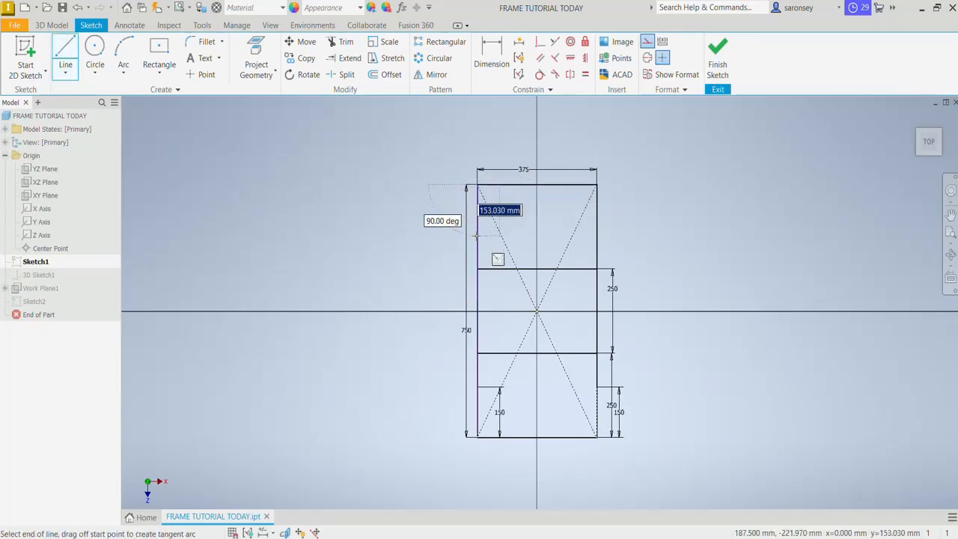
type("150")
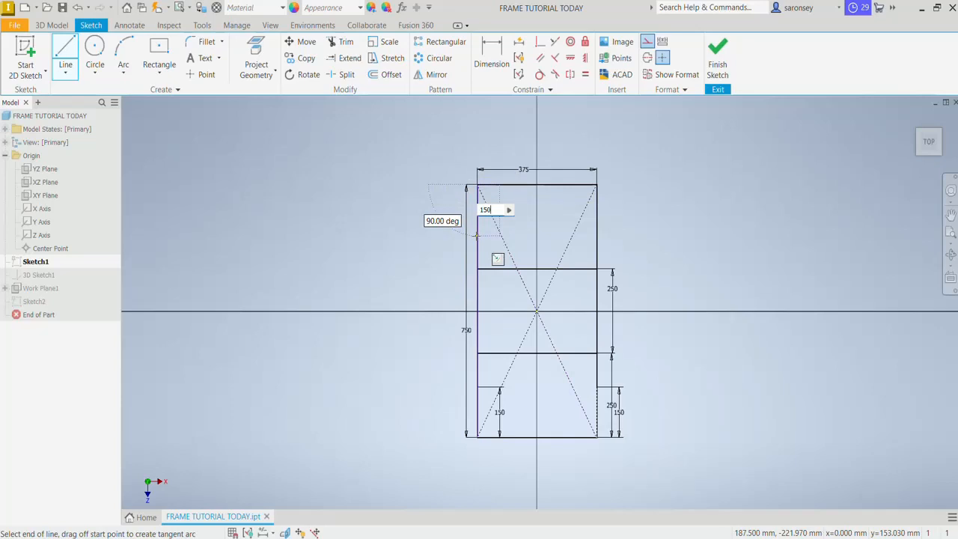
key("Return")
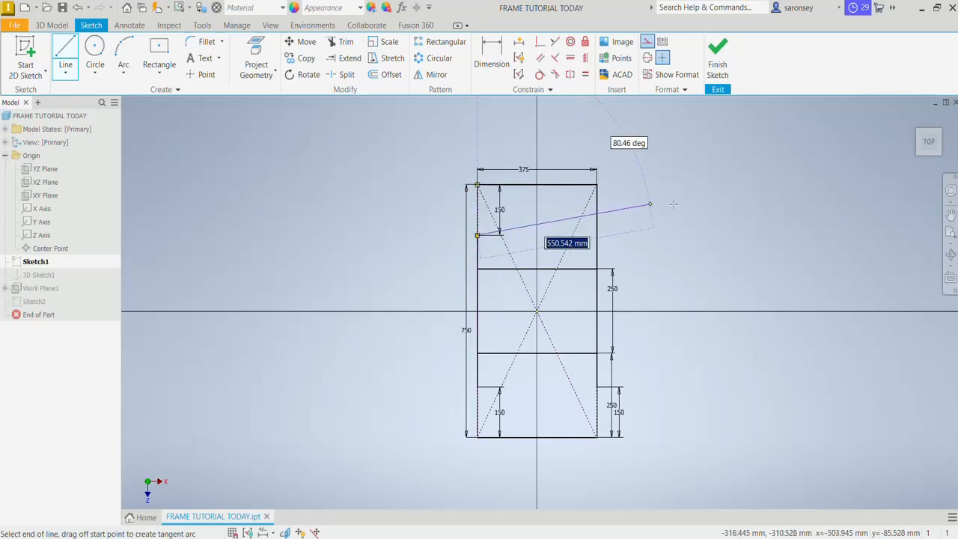
right_click(684, 205)
left_click(718, 207)
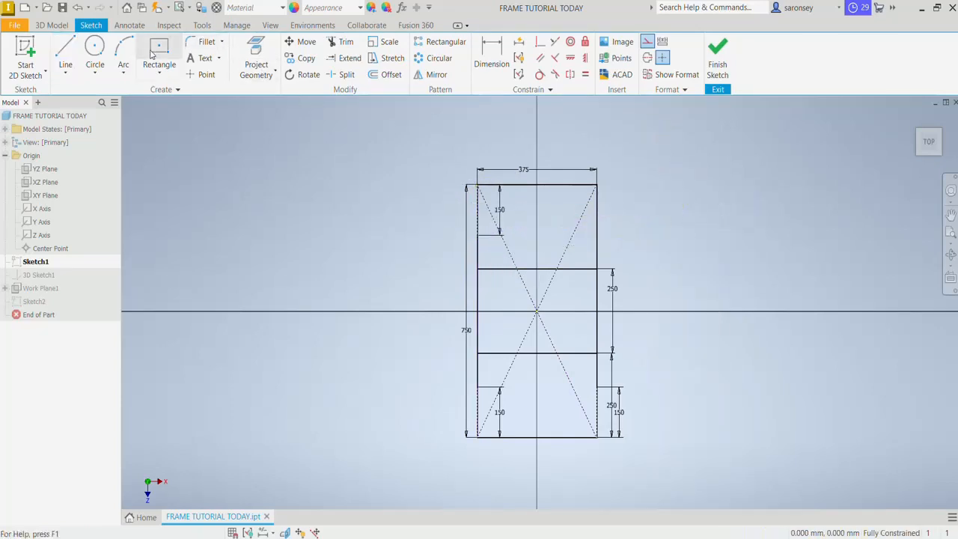
Draw a construction line from the rectangle's upper-right corner down its right long side, ending level with the opposite 150 mm line.
left_click(65, 50)
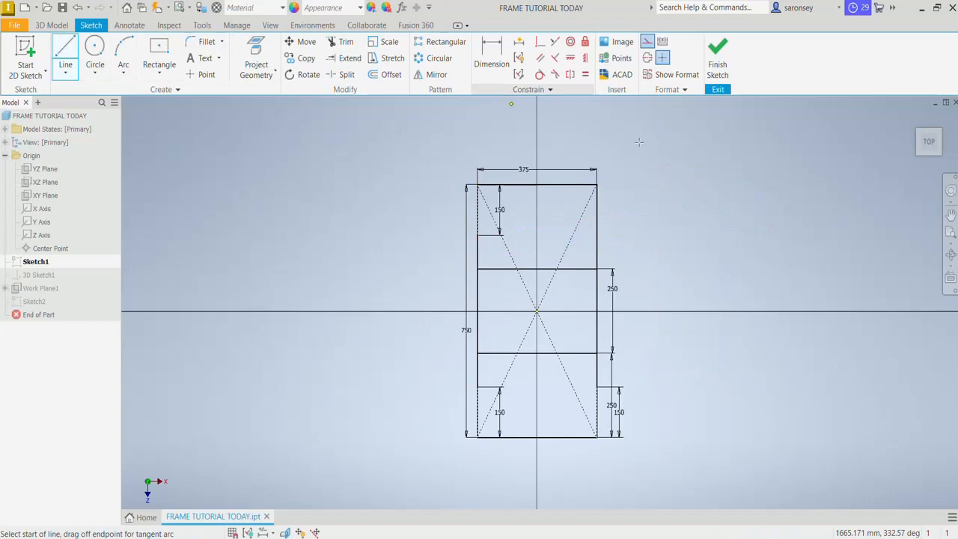
left_click(596, 186)
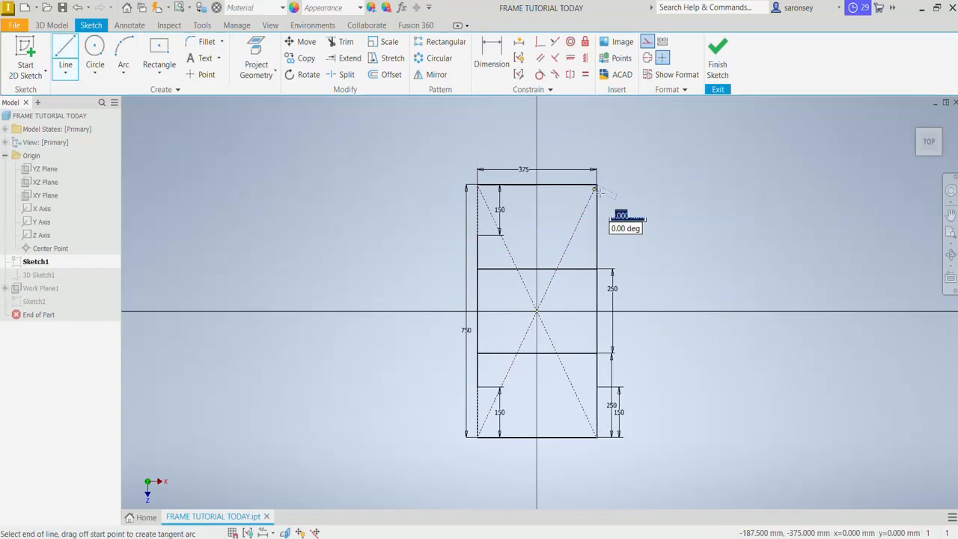
left_click(597, 235)
right_click(640, 186)
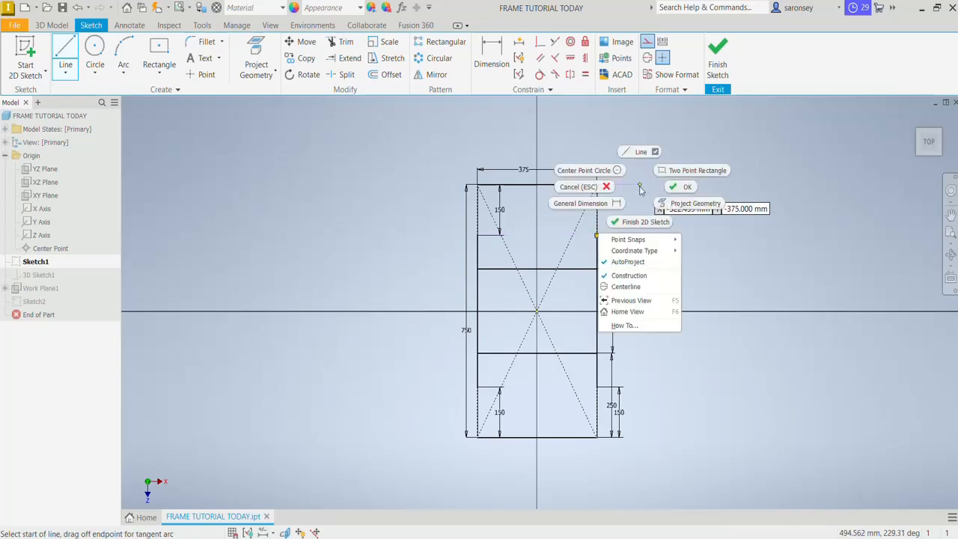
left_click(683, 193)
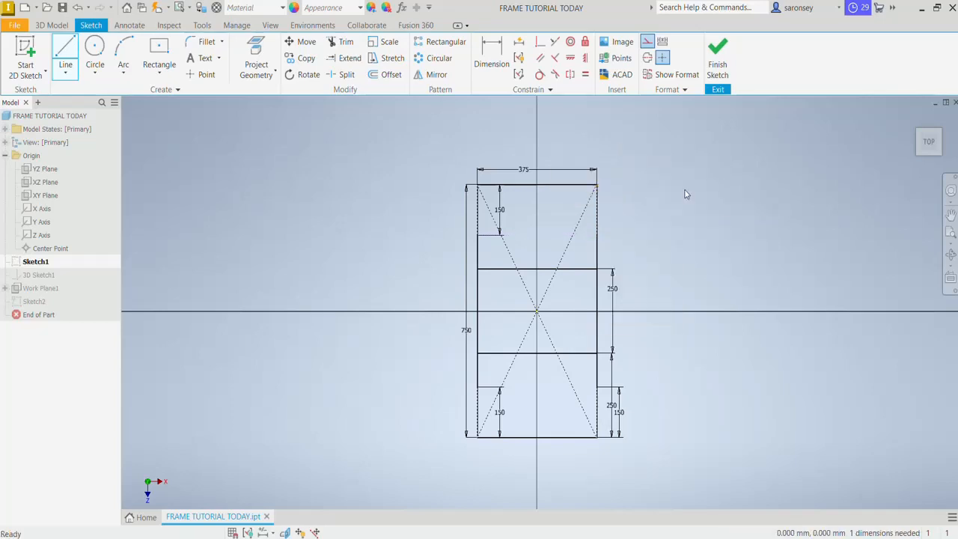
Finish the frame top's sketch and reopen 3D Sketch1, the sketch of the legs and upper frame, for editing.
left_click(718, 66)
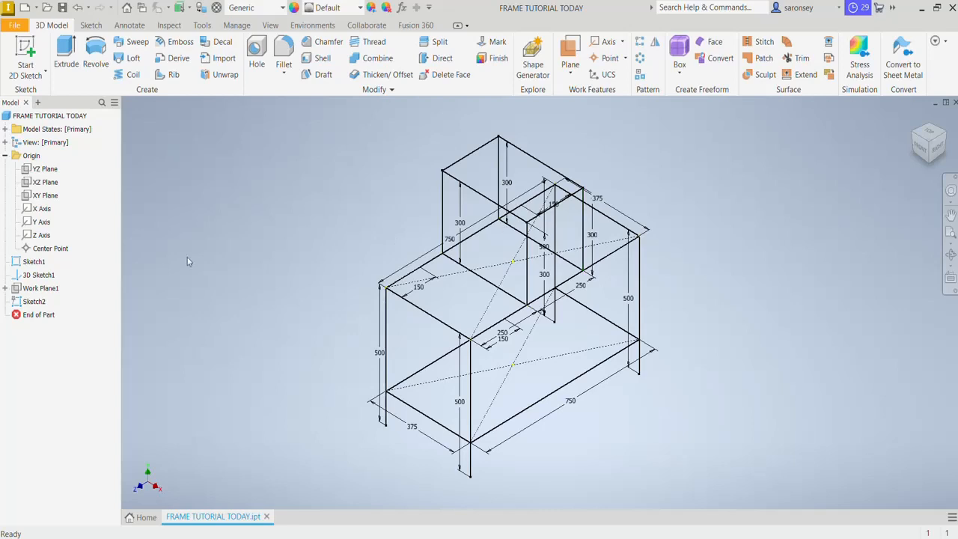
left_click(38, 275)
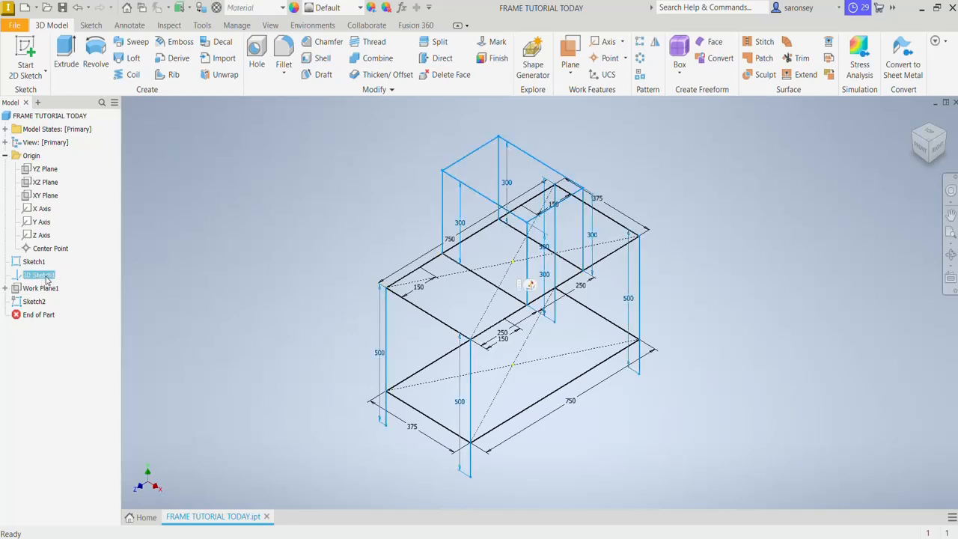
right_click(46, 280)
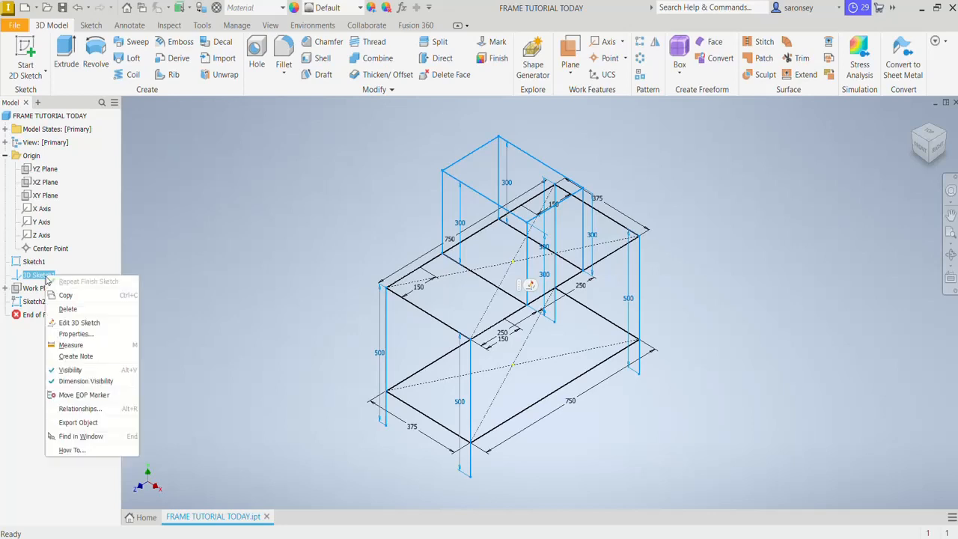
left_click(79, 323)
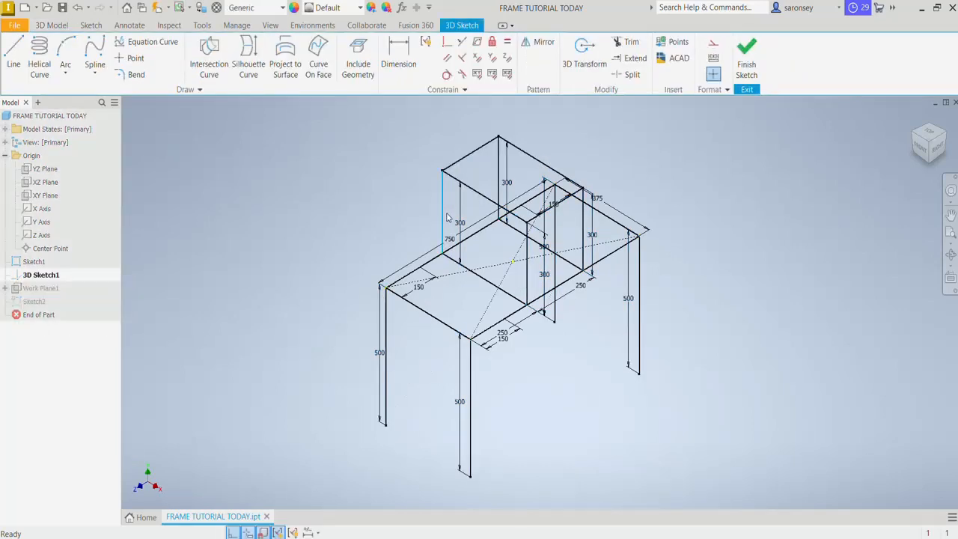
Draw a 150 mm construction line from the upper frame's front-left top corner down along its vertical post and end the line.
middle_click_drag(447, 219, 447, 246)
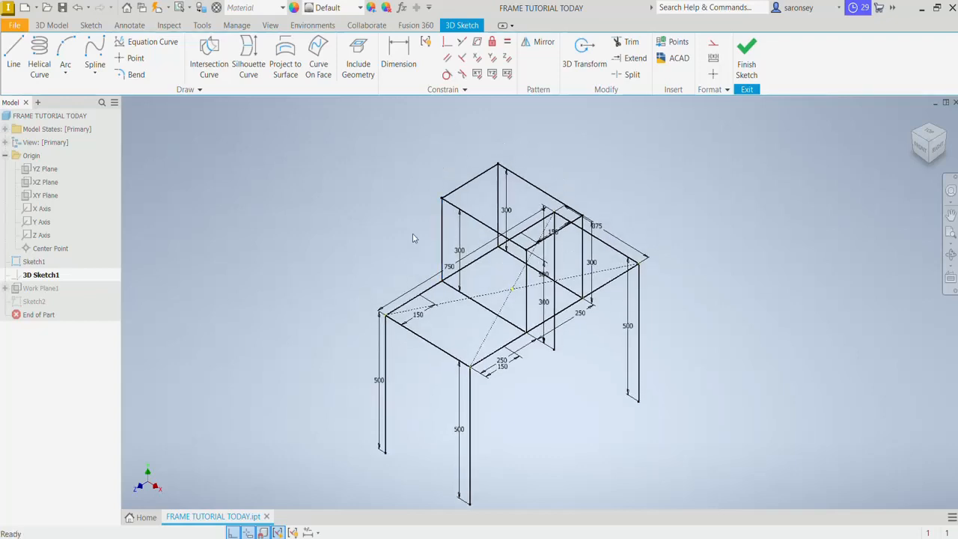
scroll(390, 220, "up", 2)
middle_click_drag(390, 220, 330, 171)
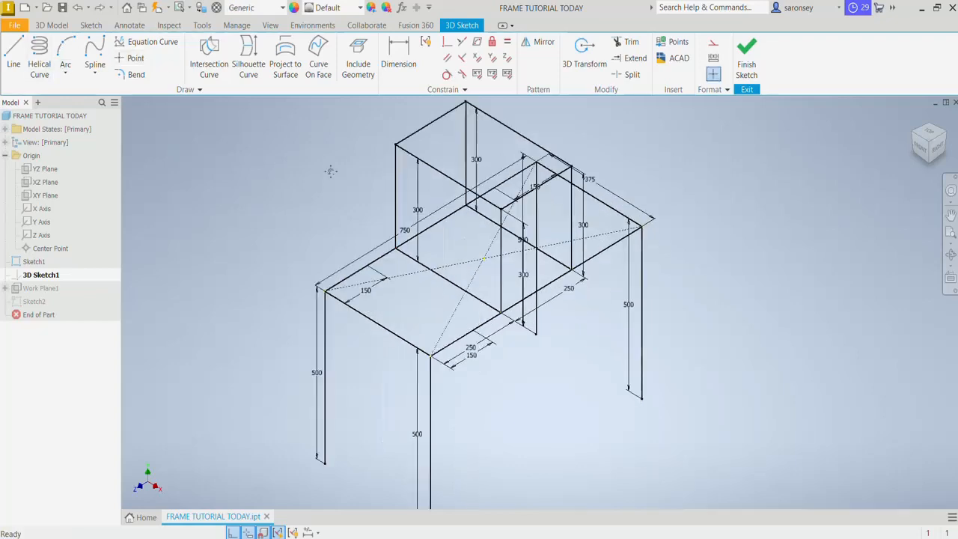
left_click(10, 49)
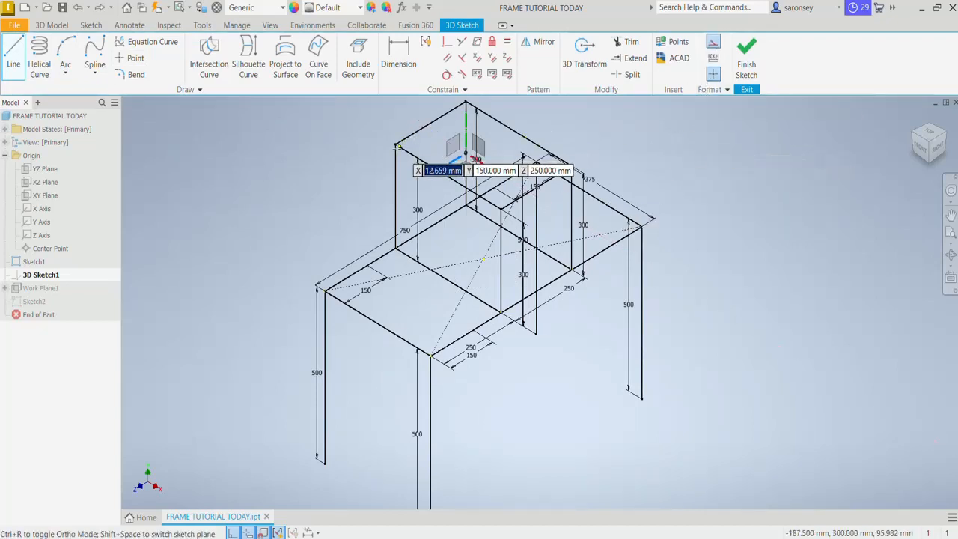
left_click(395, 144)
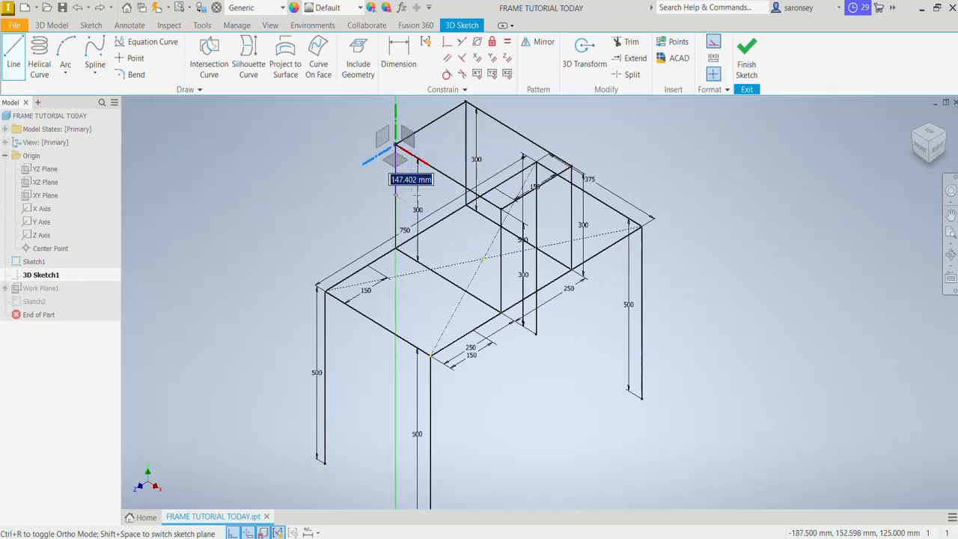
type("15")
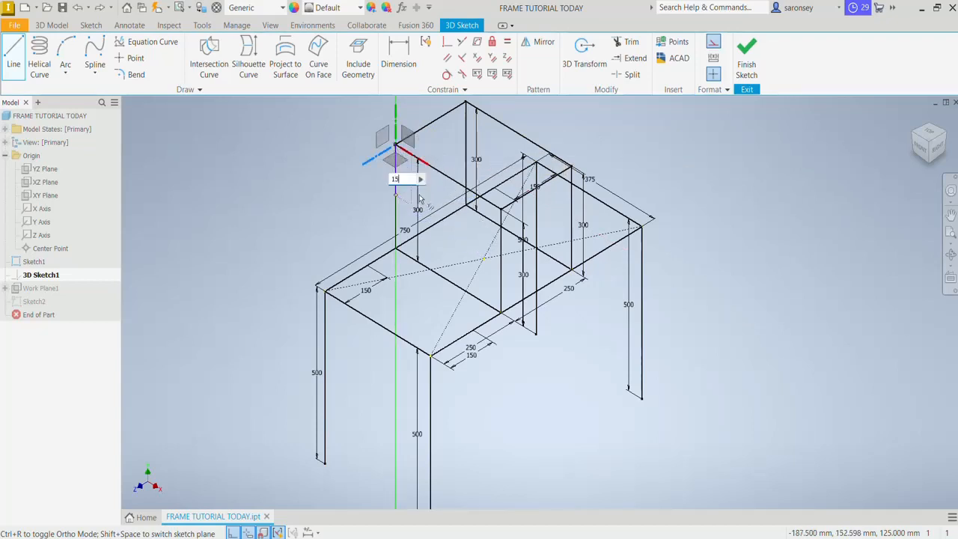
type("0")
key("Return")
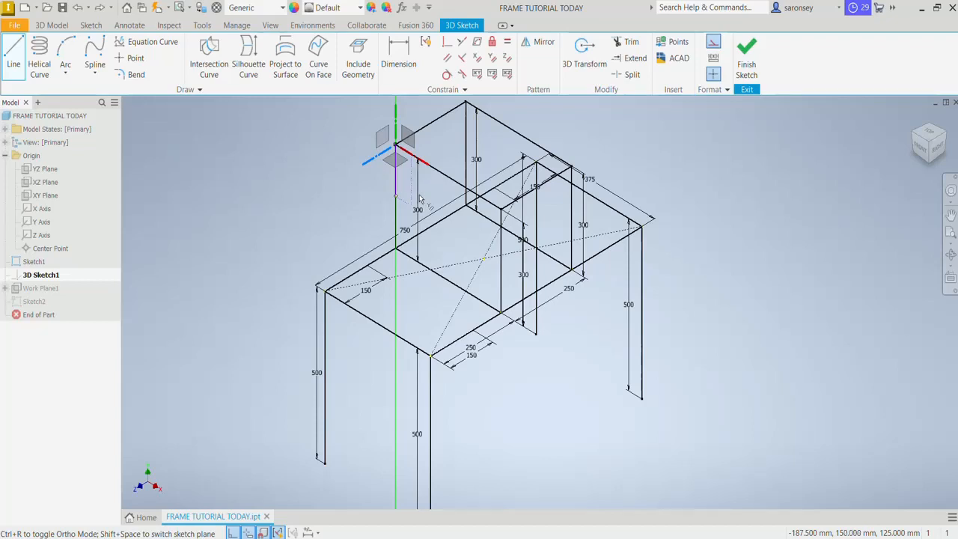
right_click(586, 143)
left_click(628, 143)
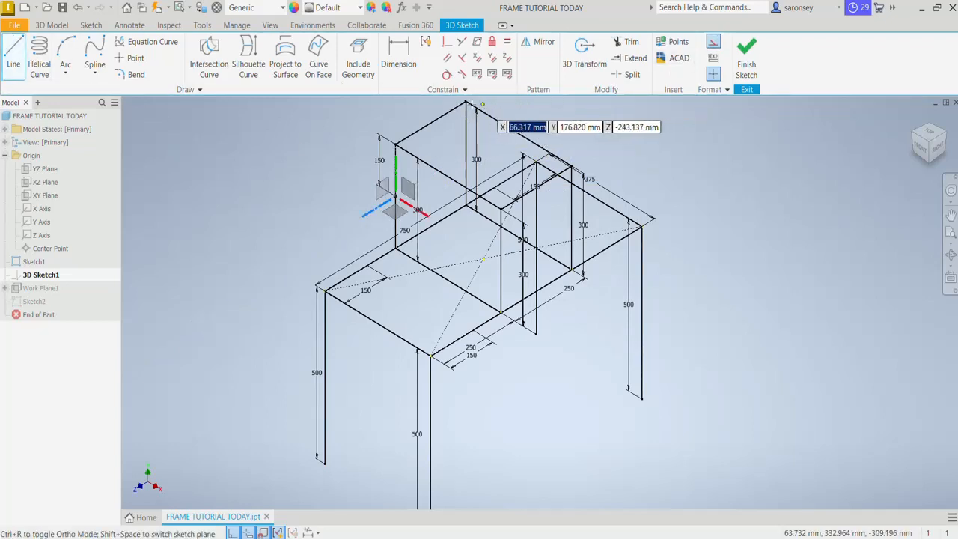
Draw a 150 mm construction line from the upper frame's rear-left top corner down along its vertical post and end the line.
left_click(473, 111)
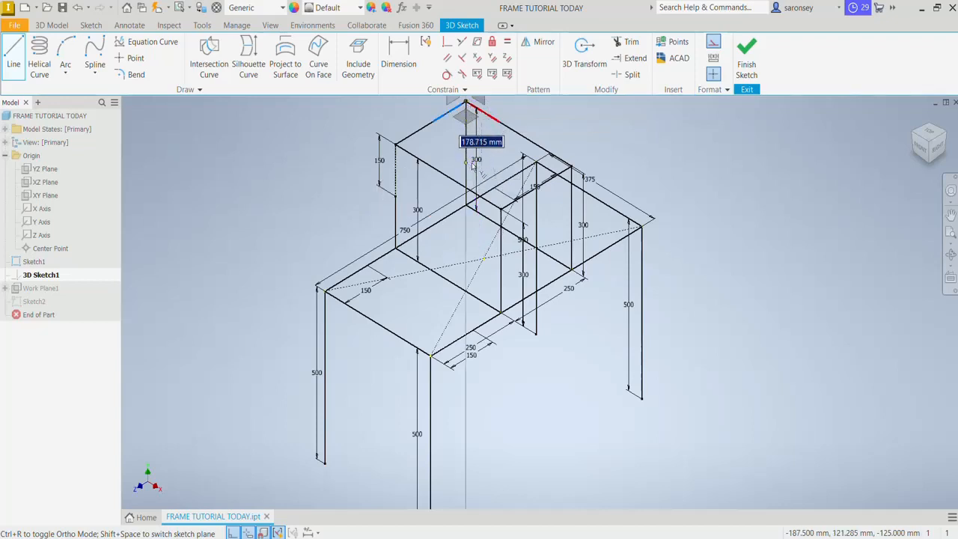
type("15")
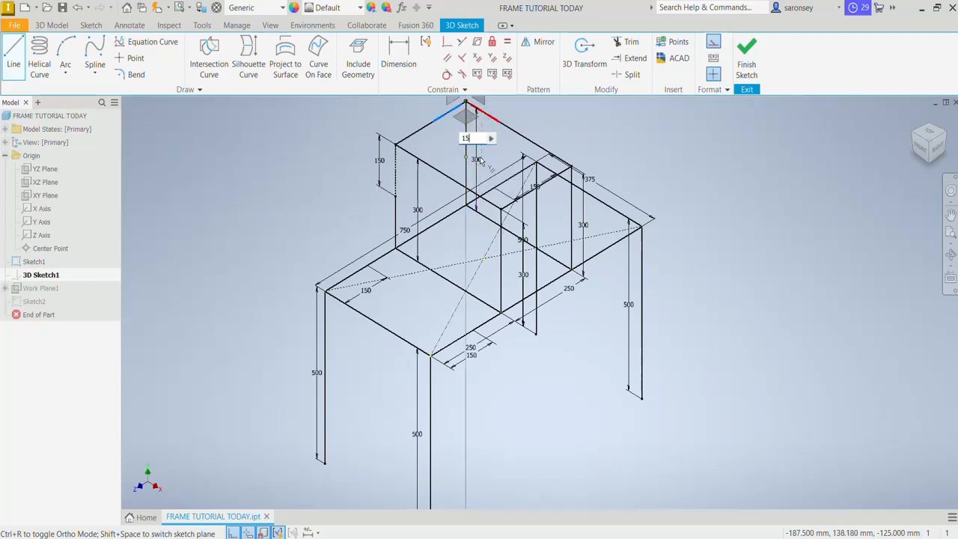
type("0")
key("Return")
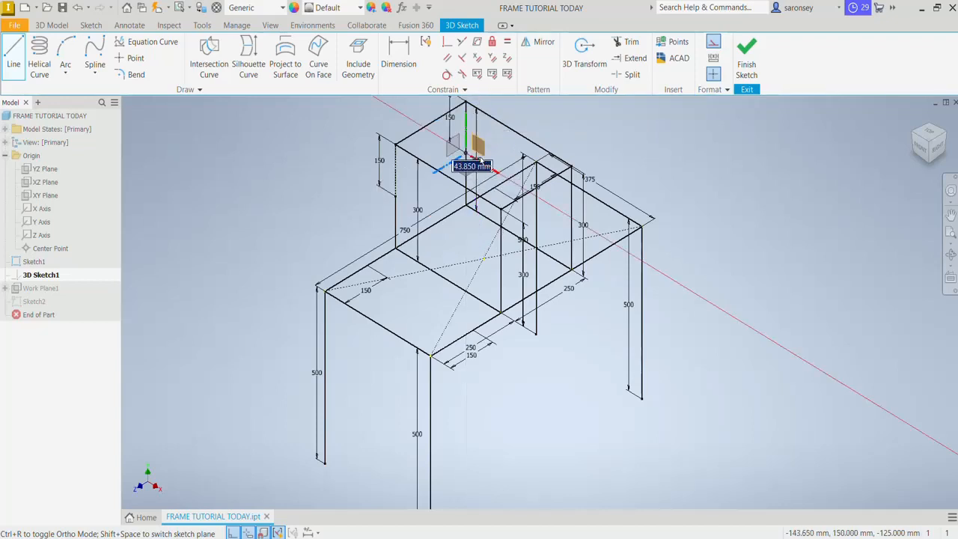
right_click(479, 161)
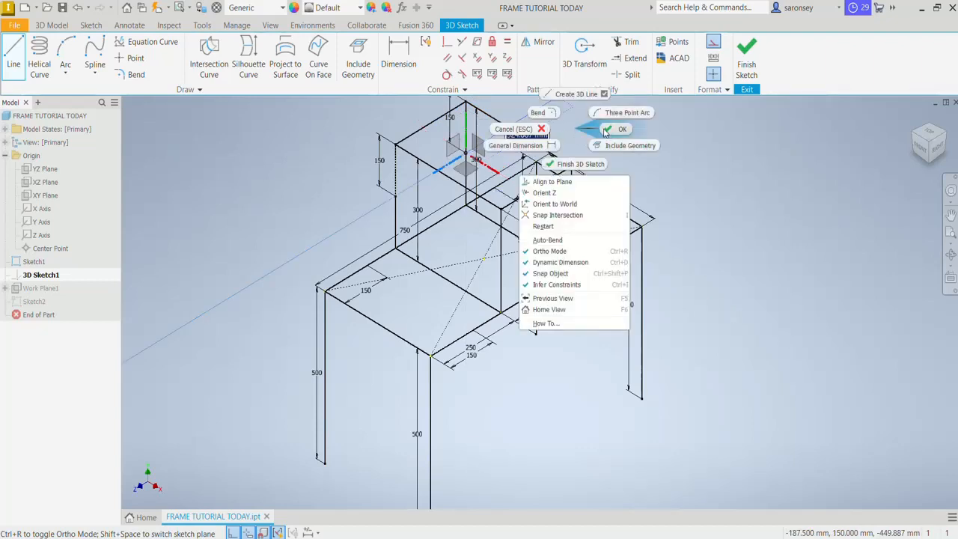
left_click(608, 133)
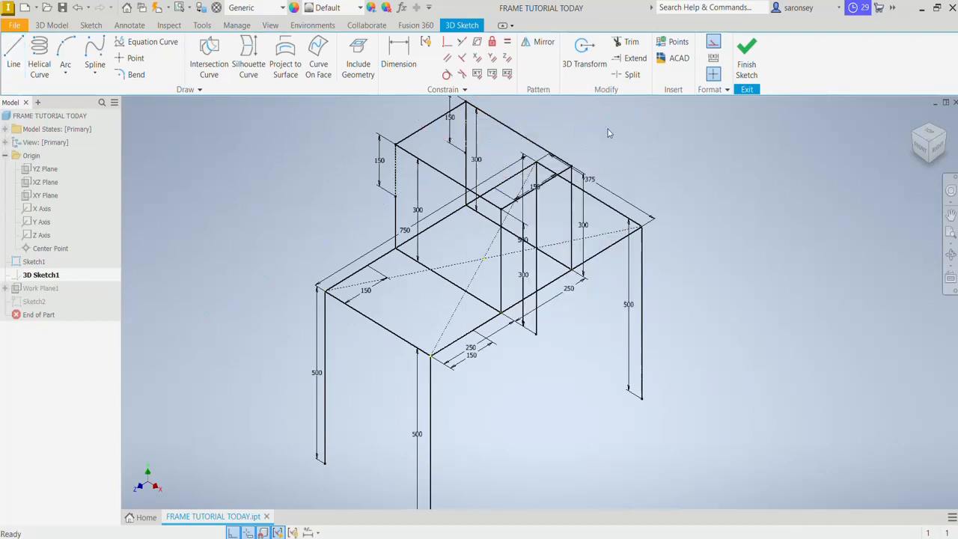
Try to draw a 150 mm construction line from the upper frame's front-right top corner down along its vertical post.
left_click(13, 56)
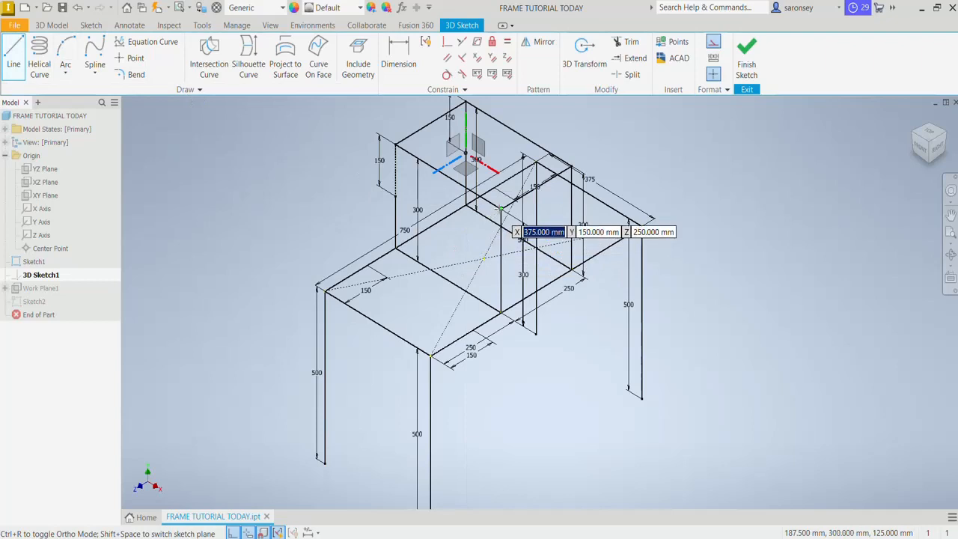
left_click(502, 210)
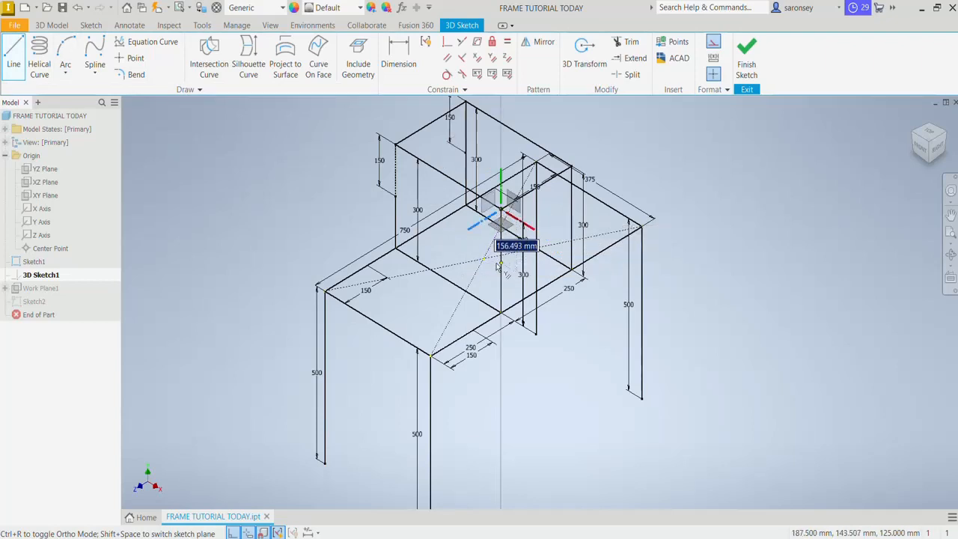
type("150")
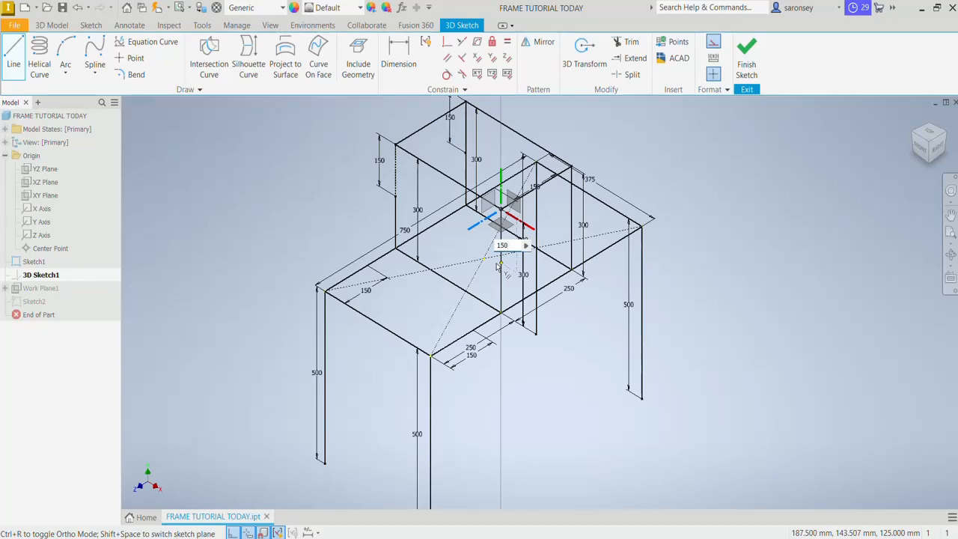
right_click(498, 267)
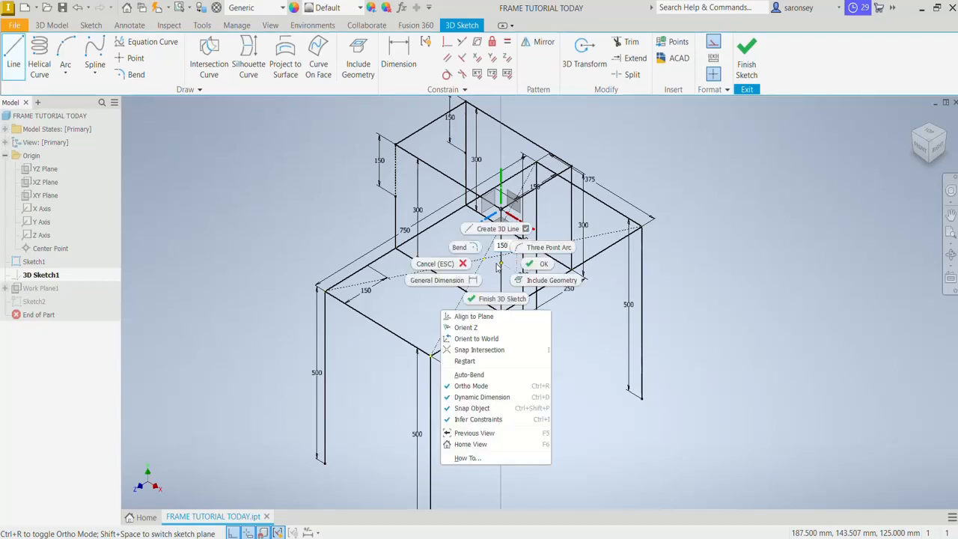
left_click(529, 266)
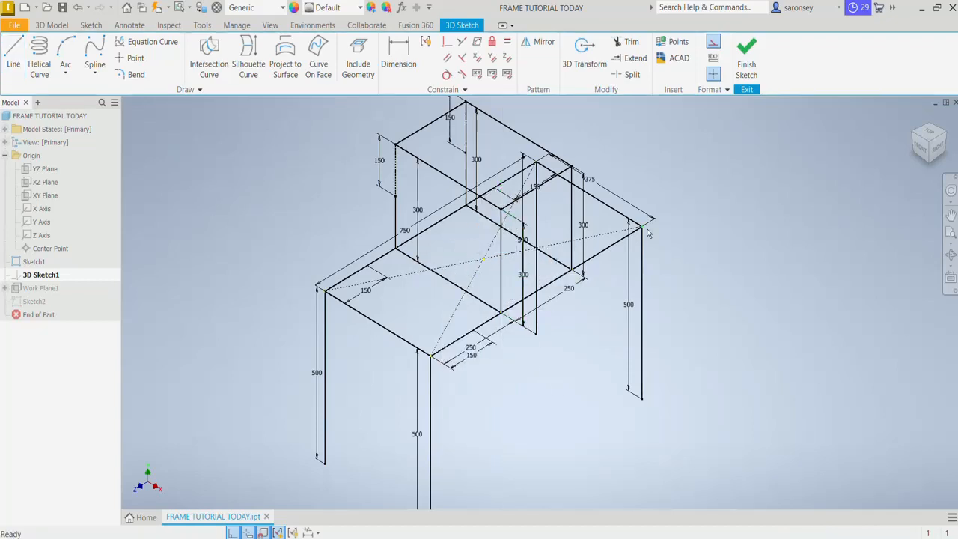
Draw a 150 mm construction line from the upper frame's front-right top corner down along its vertical post and end the line.
scroll(516, 262, "up", 2)
middle_click_drag(505, 235, 502, 341)
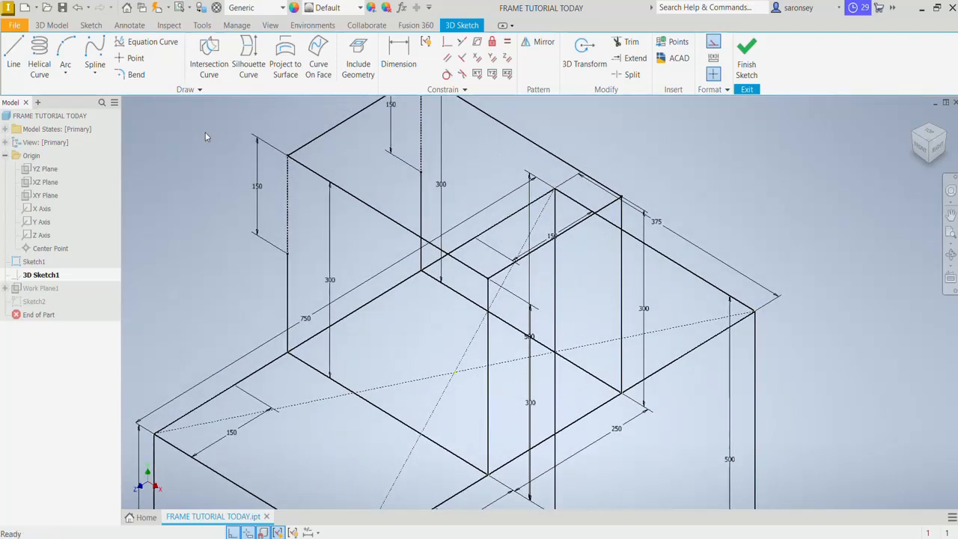
left_click(9, 57)
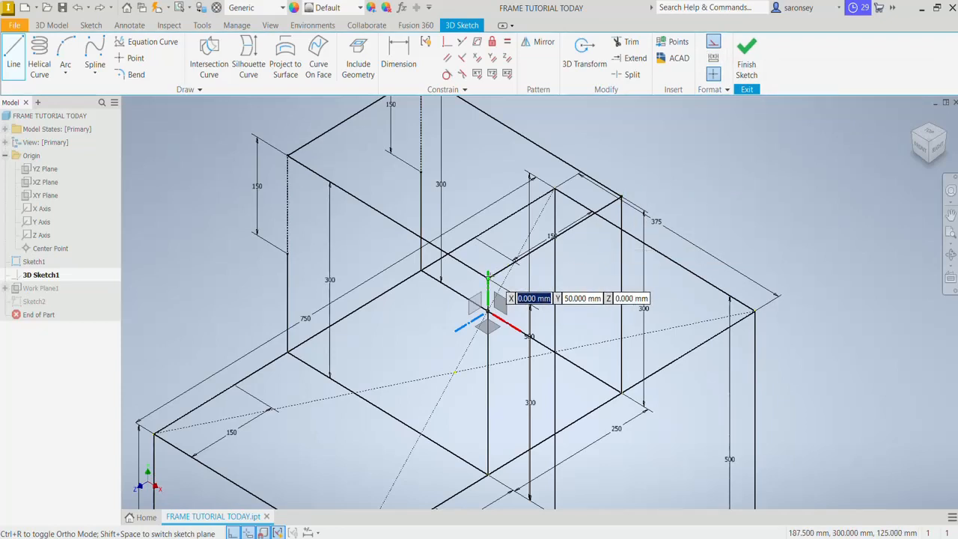
key("Return")
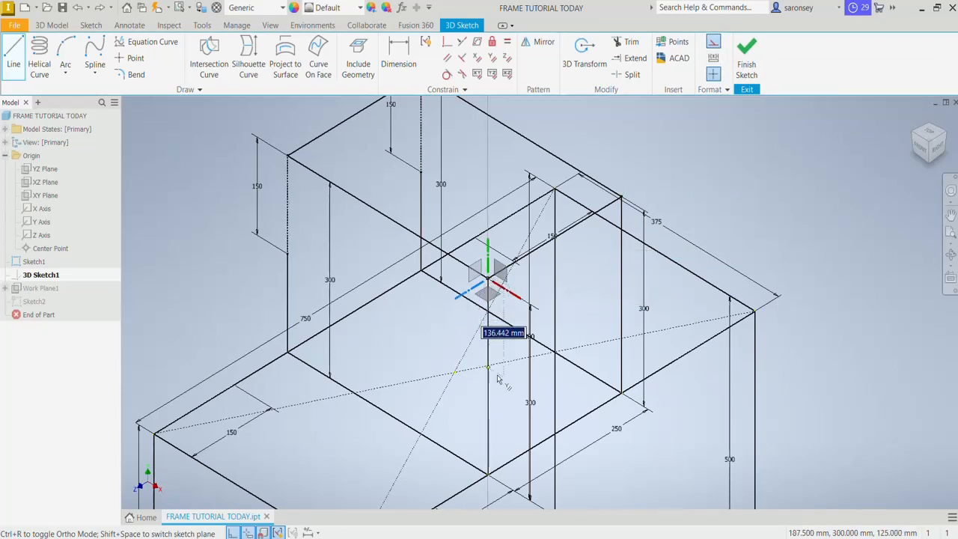
type("150")
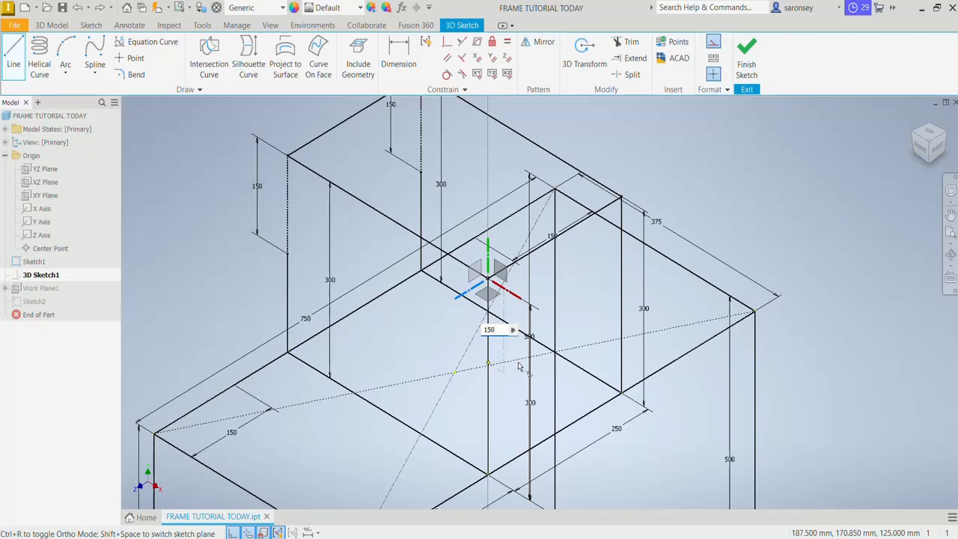
key("Return")
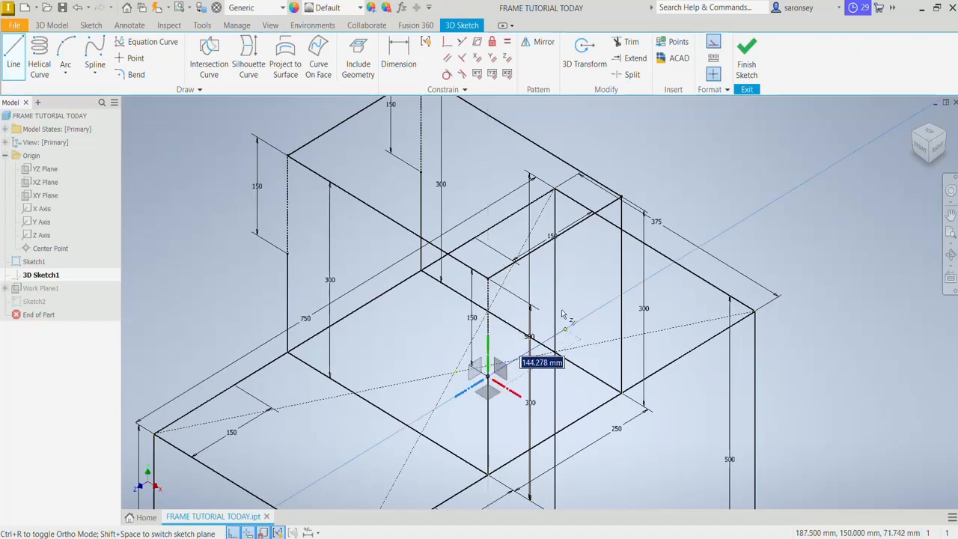
right_click(516, 314)
left_click(605, 300)
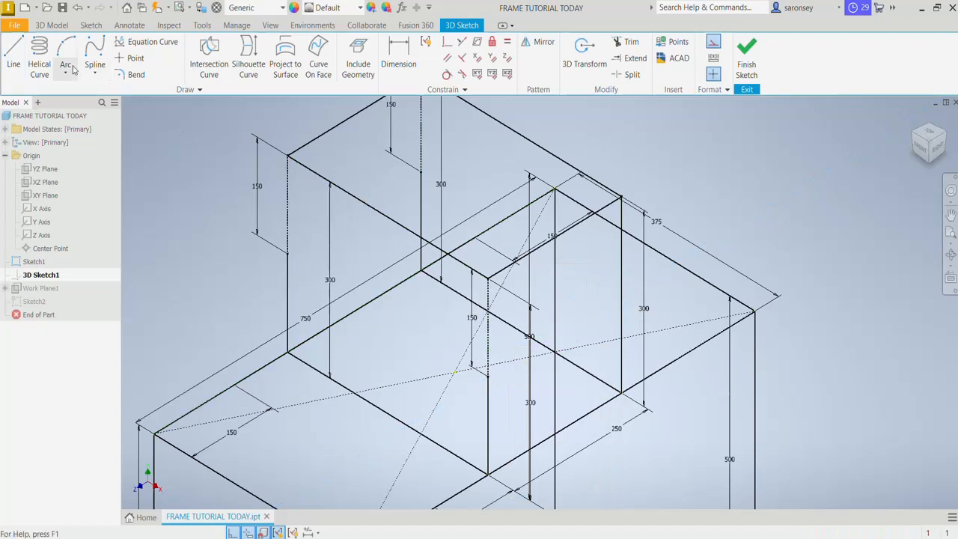
Draw a 150 mm construction line from the upper frame's rear-right top corner down its vertical post and finish the 3D sketch.
left_click(18, 51)
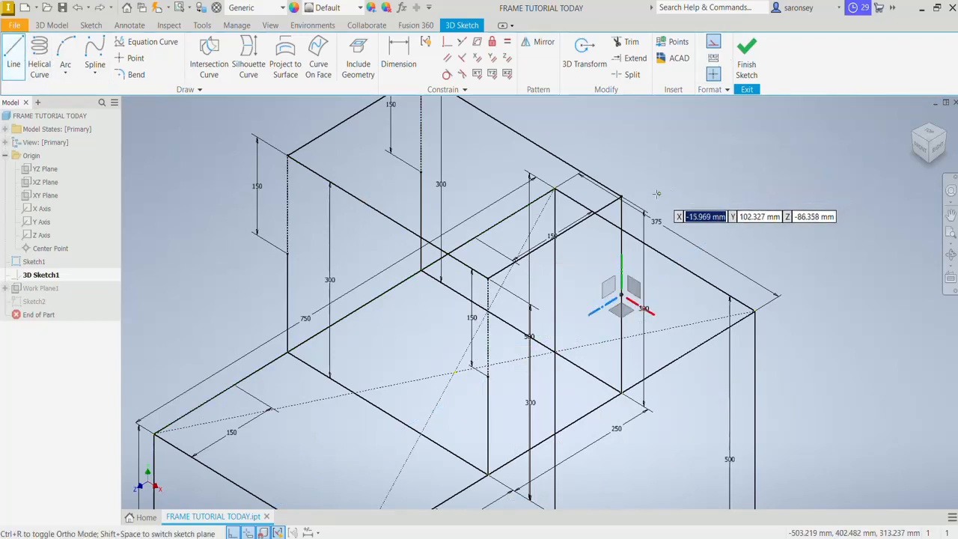
left_click(621, 196)
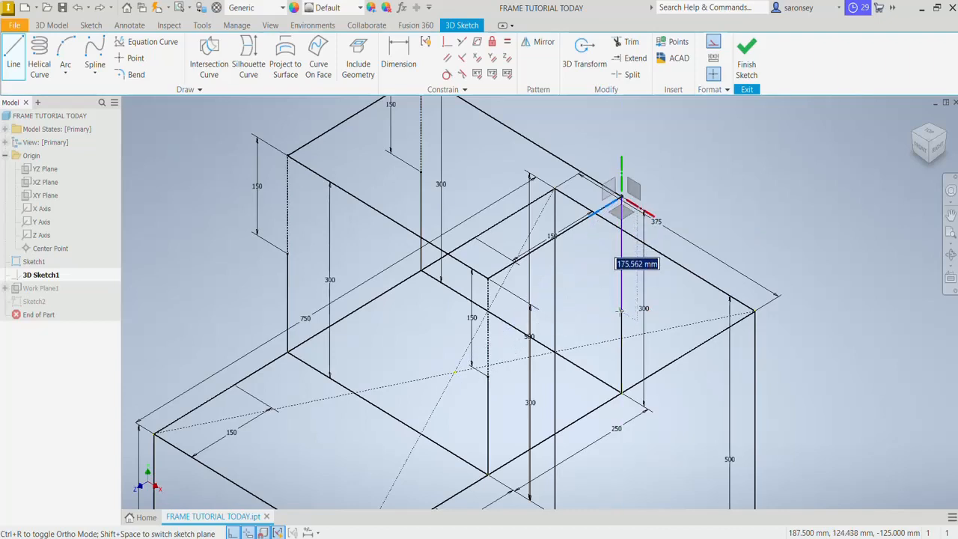
type("15")
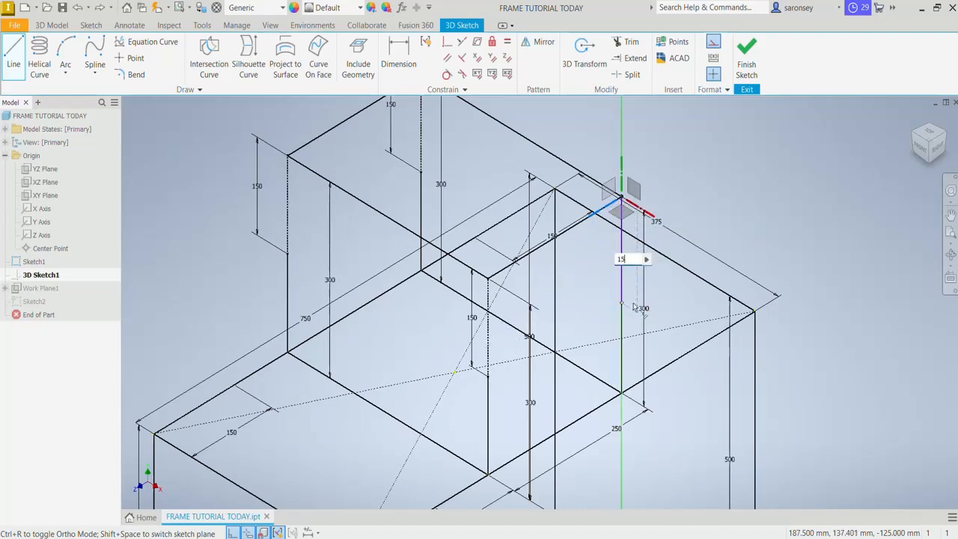
type("0")
key("Return")
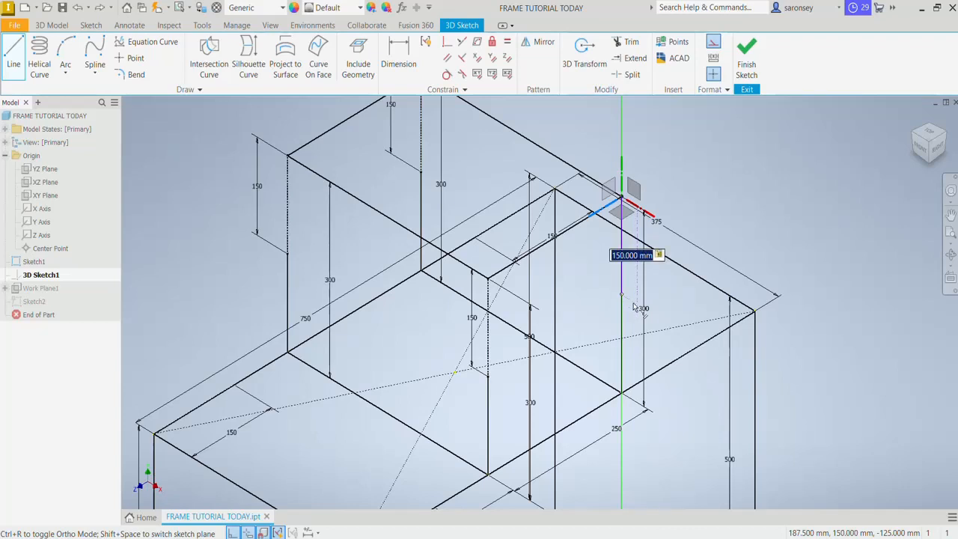
right_click(718, 196)
left_click(741, 232)
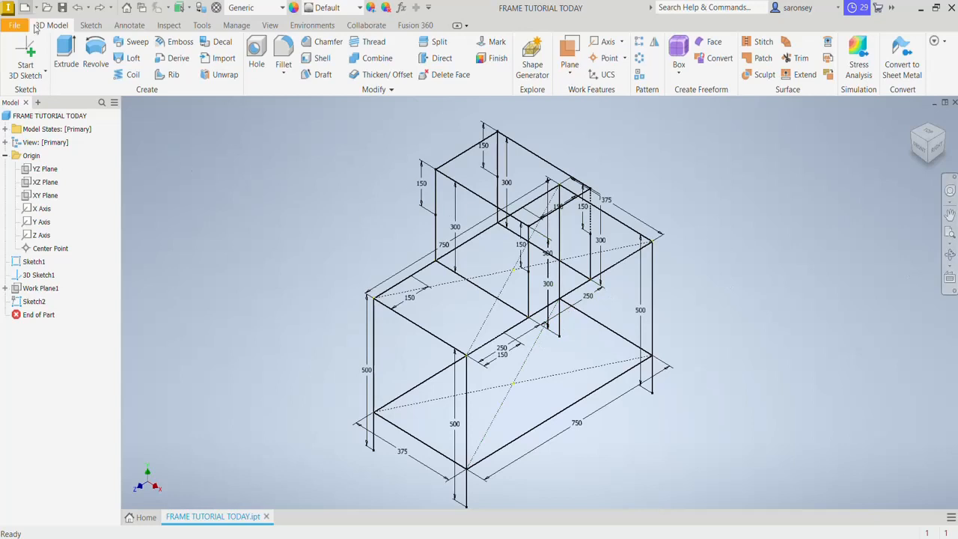
Reopen 3D Sketch1 and draw a brace from the front-left construction line's lower end to the 150 mm point on the top's left edge.
left_click(46, 277)
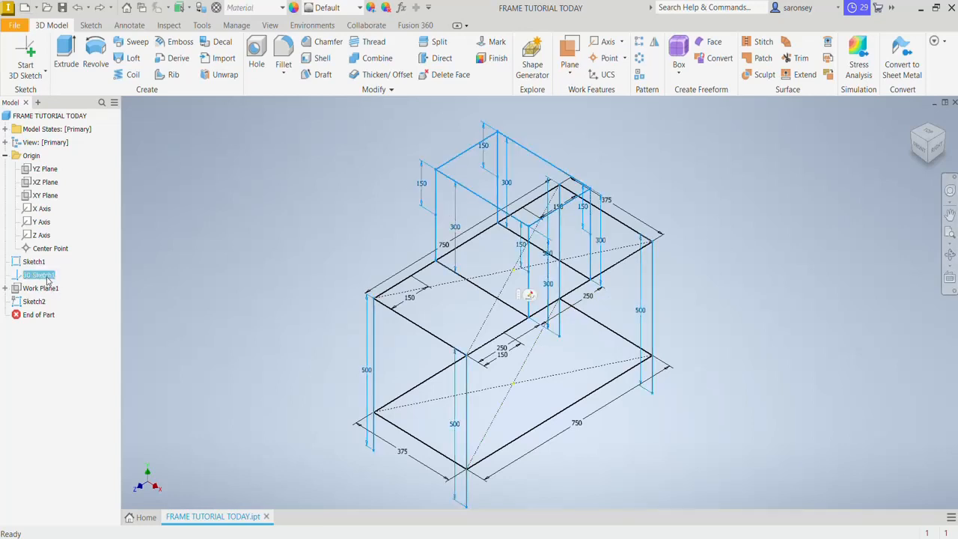
right_click(48, 279)
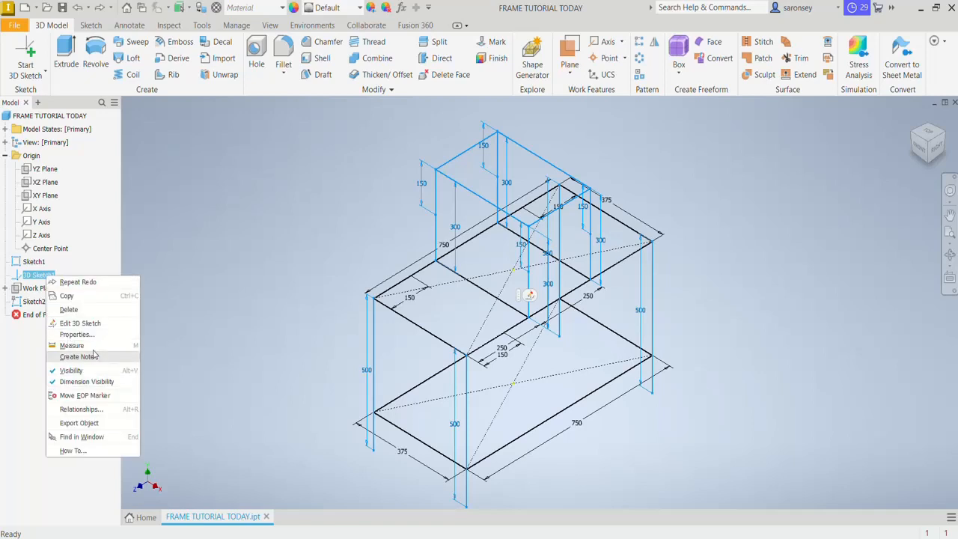
left_click(101, 324)
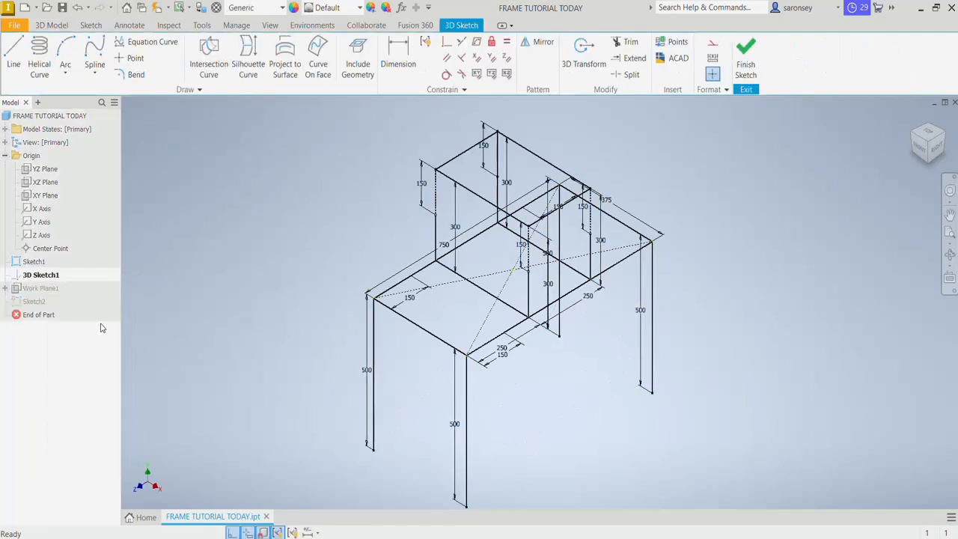
left_click(13, 56)
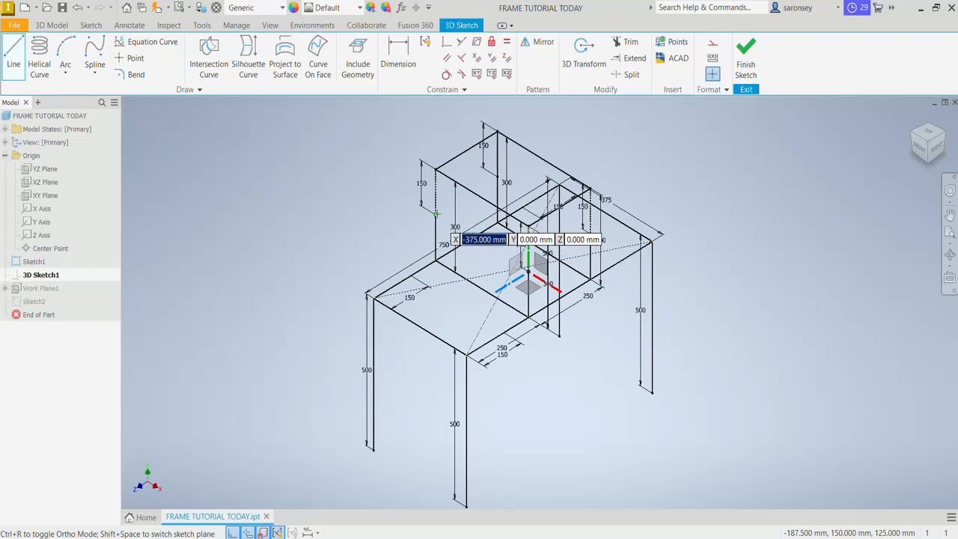
left_click(435, 215)
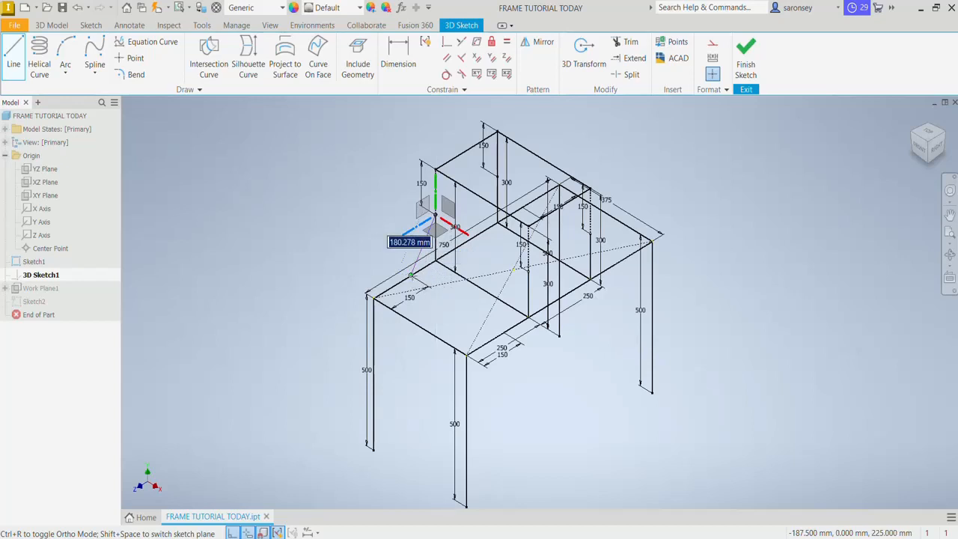
right_click(389, 215)
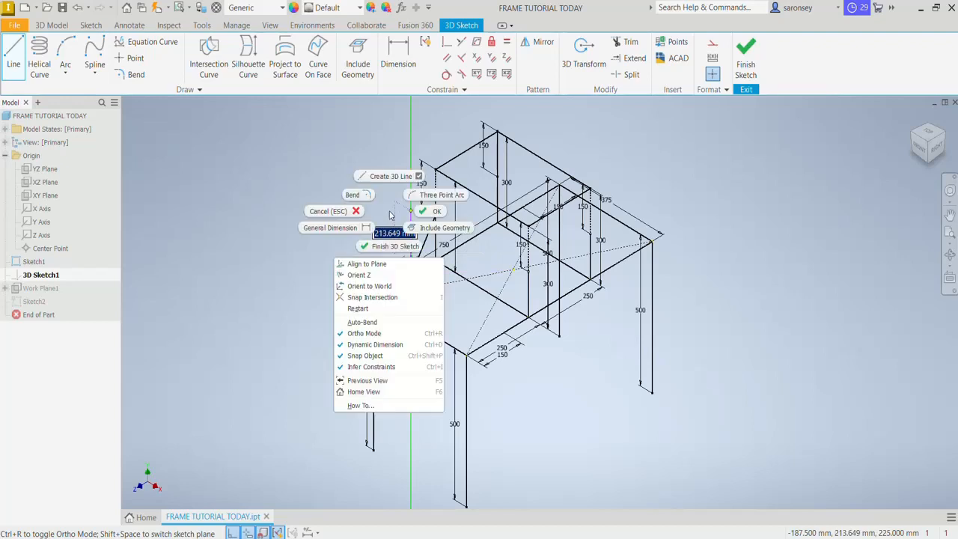
left_click(427, 212)
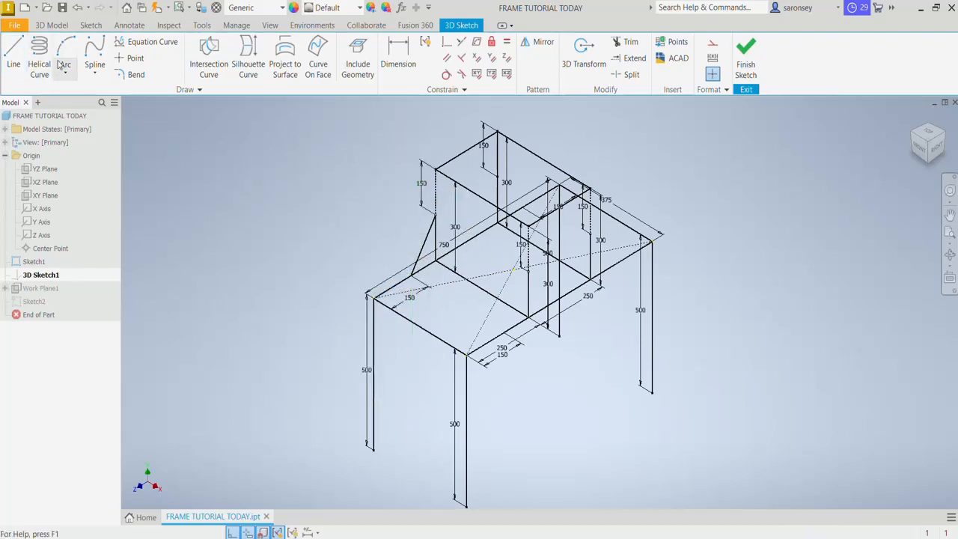
Draw a brace line from the front-right construction line's lower end to the 150 mm point on the top's right edge.
left_click(14, 57)
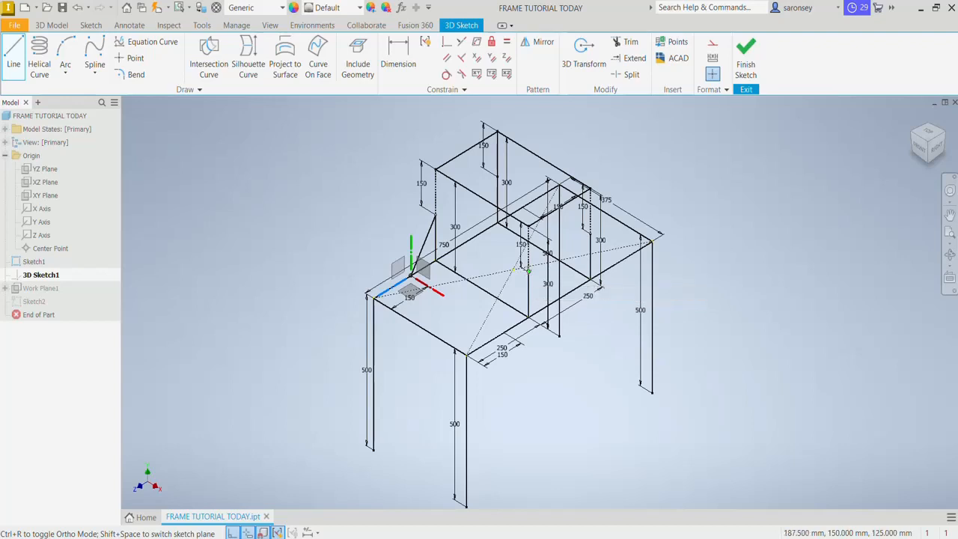
left_click(528, 273)
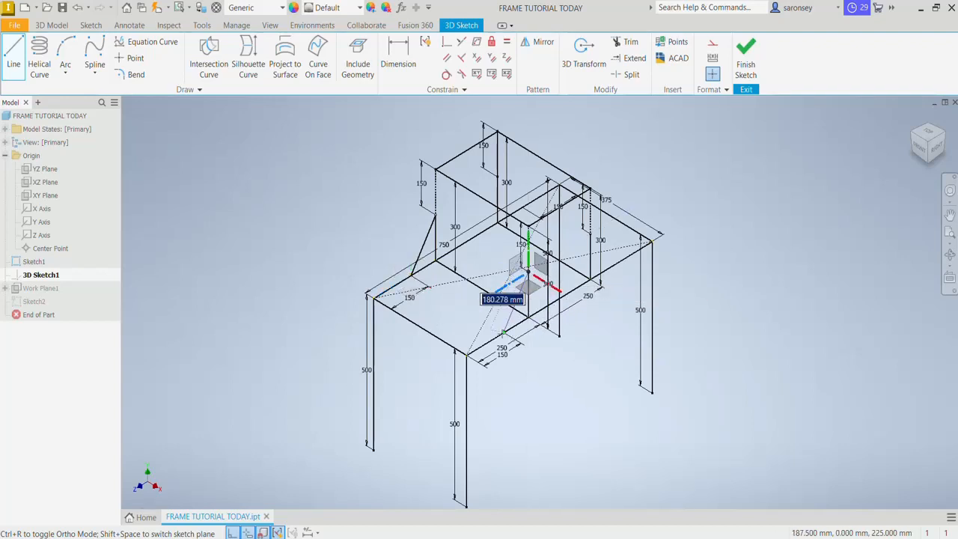
right_click(455, 302)
left_click(482, 301)
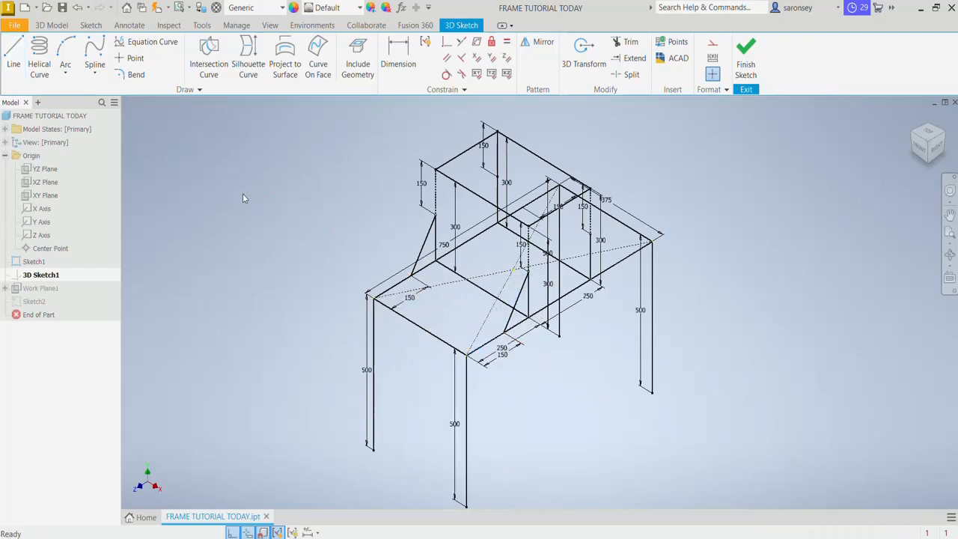
Draw a brace line from the rear-left construction line's lower end to the rear 150 mm point on the top's left edge.
left_click(13, 57)
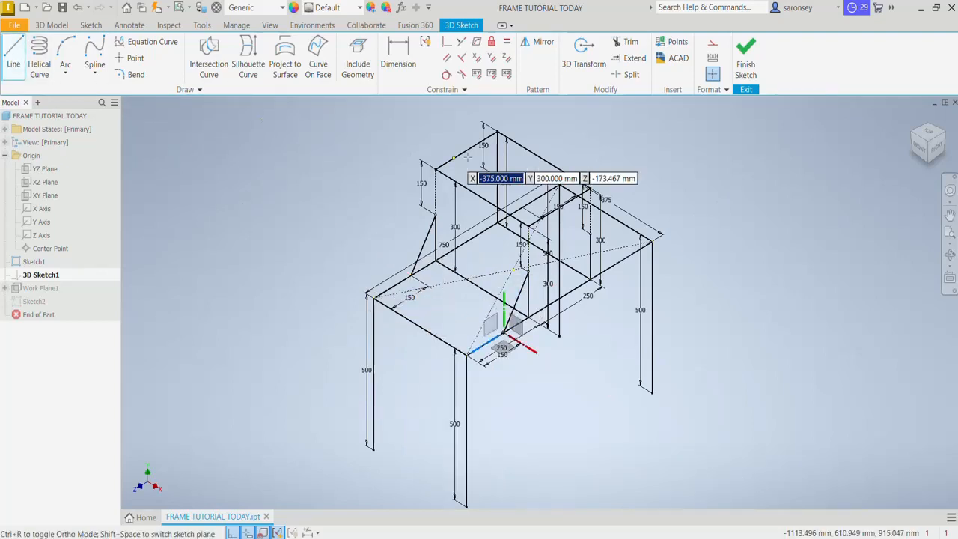
scroll(496, 176, "up", 3)
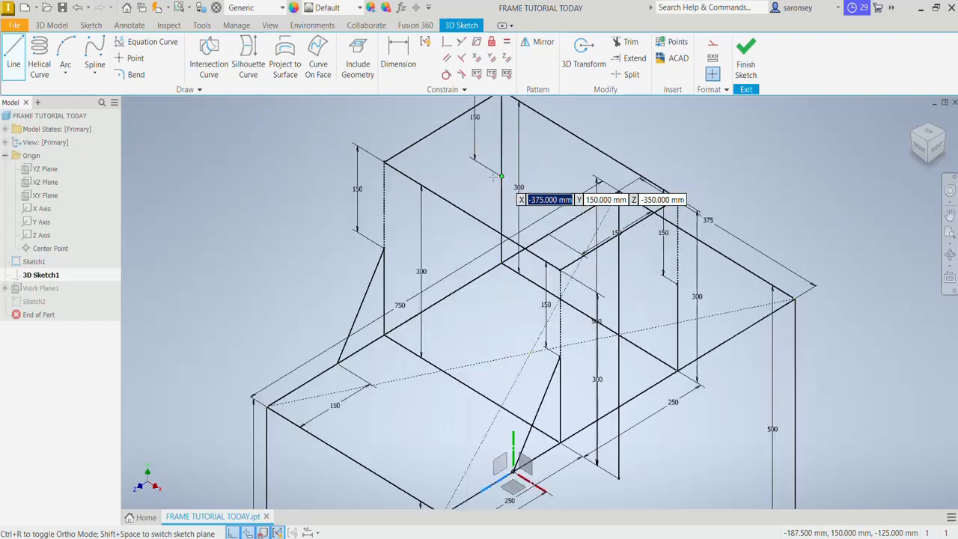
left_click(500, 180)
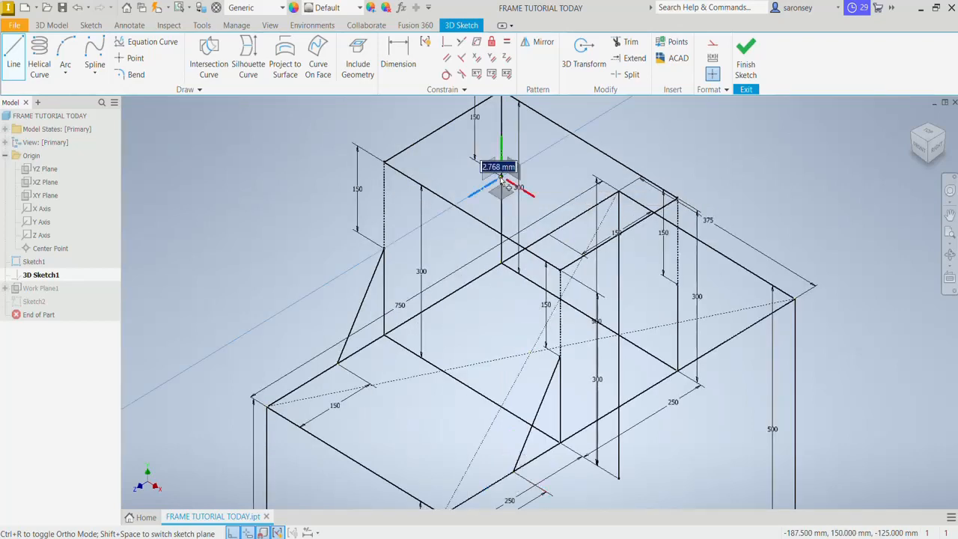
left_click(548, 236)
right_click(556, 158)
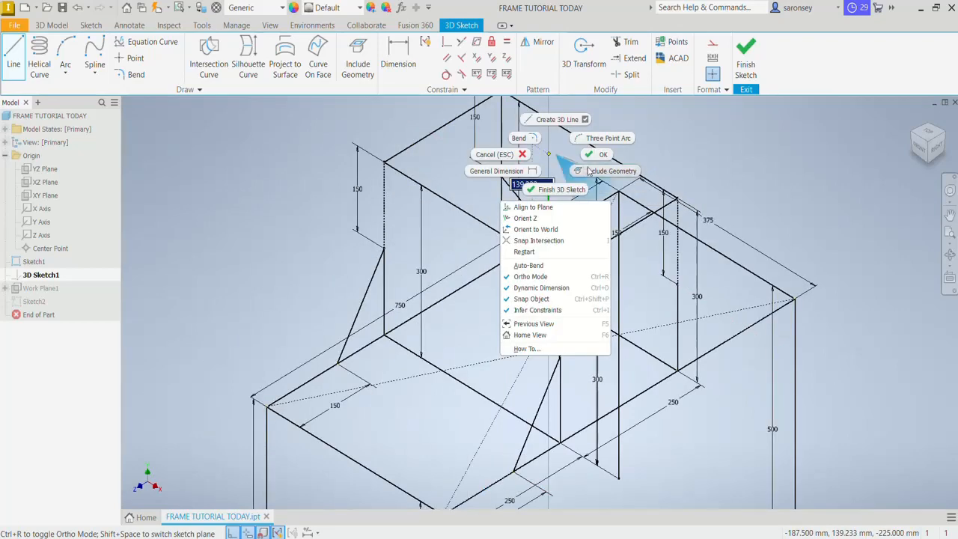
left_click(591, 159)
Draw a brace line from the rear-right construction line's lower end to the rear point on the top's right edge, and finish the sketch.
key("l")
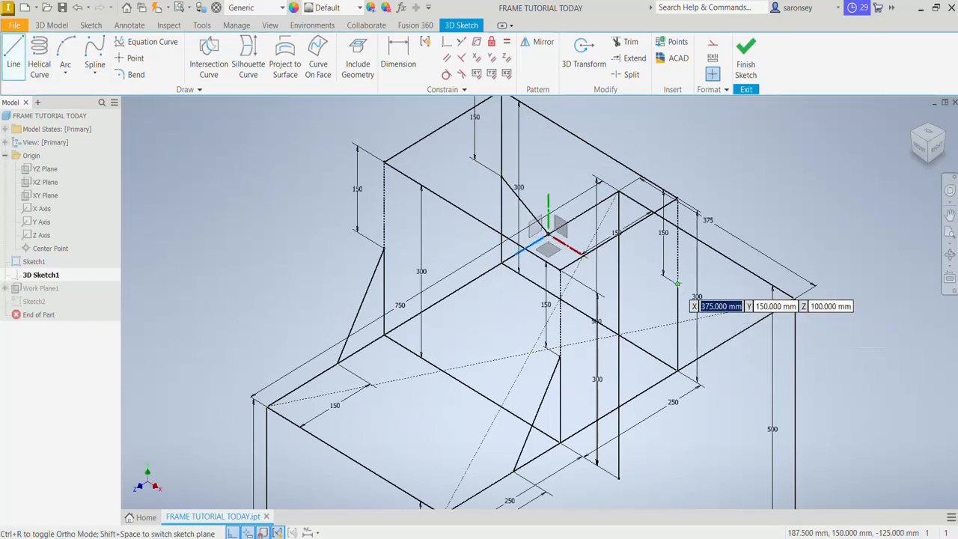
left_click(677, 287)
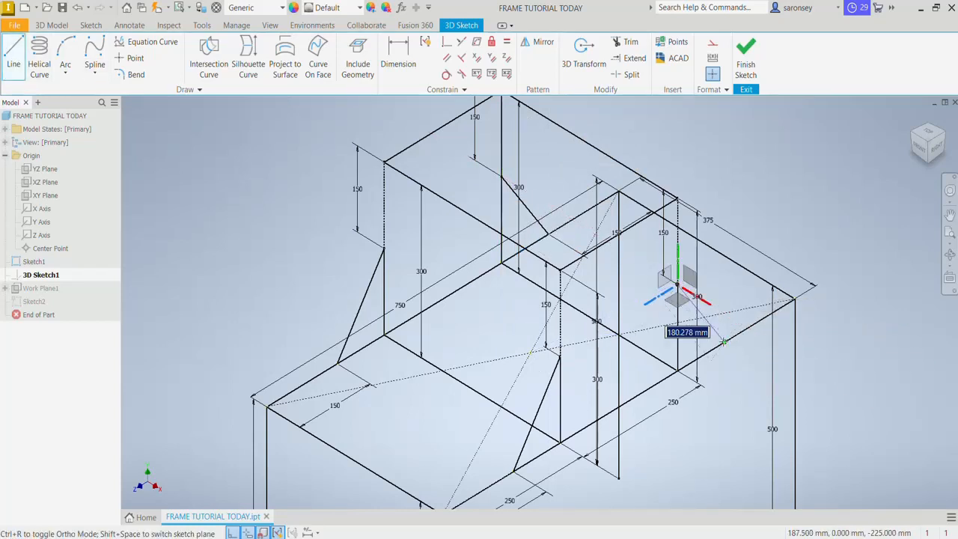
right_click(759, 193)
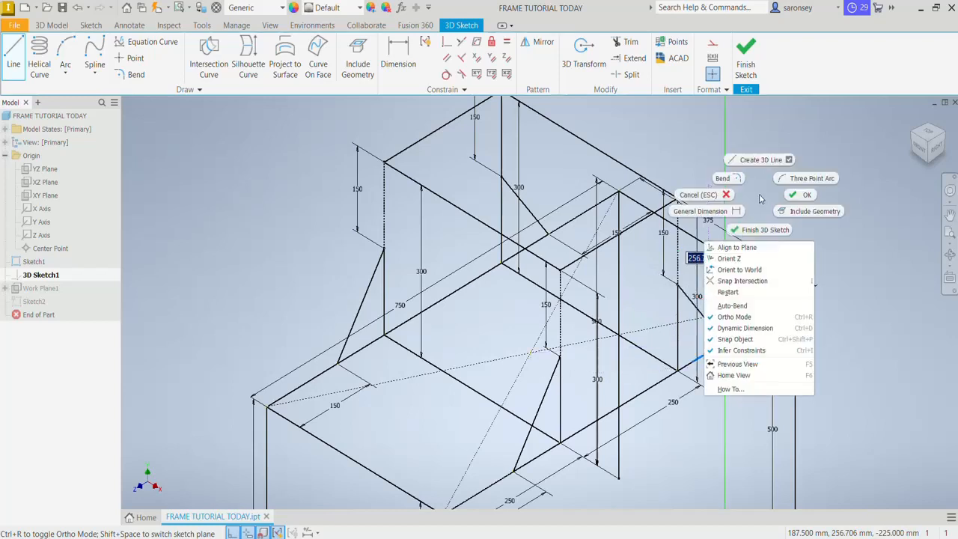
left_click(787, 197)
scroll(767, 237, "down", 3)
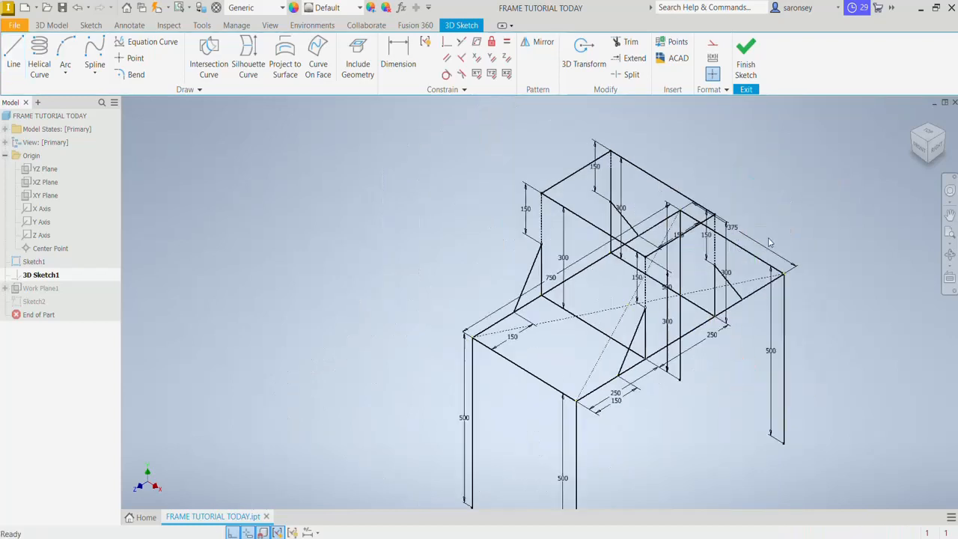
mouse_move(779, 233)
middle_mouse_down()
mouse_move(759, 201)
mouse_move(710, 182)
middle_mouse_up()
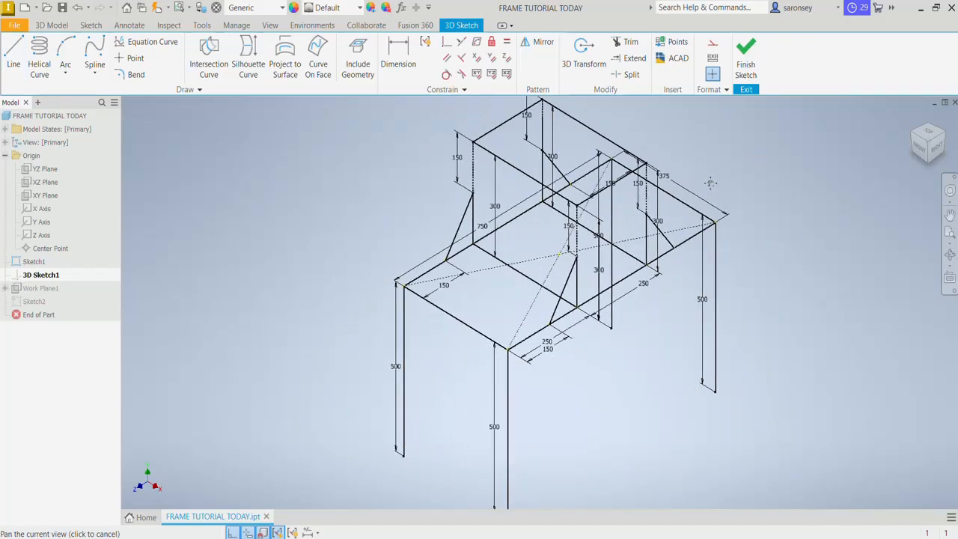
left_click(745, 66)
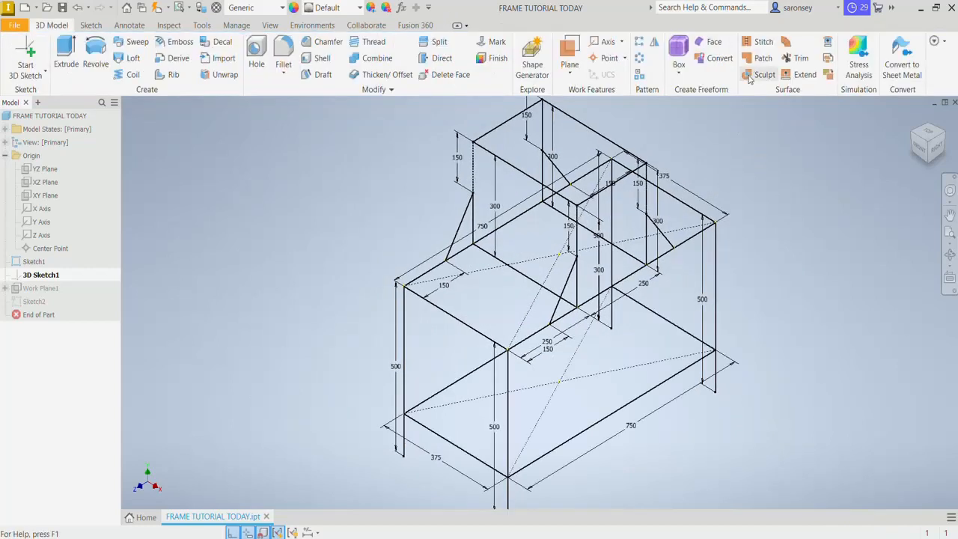
Hide the dimensions of Sketch1.
left_click(911, 140)
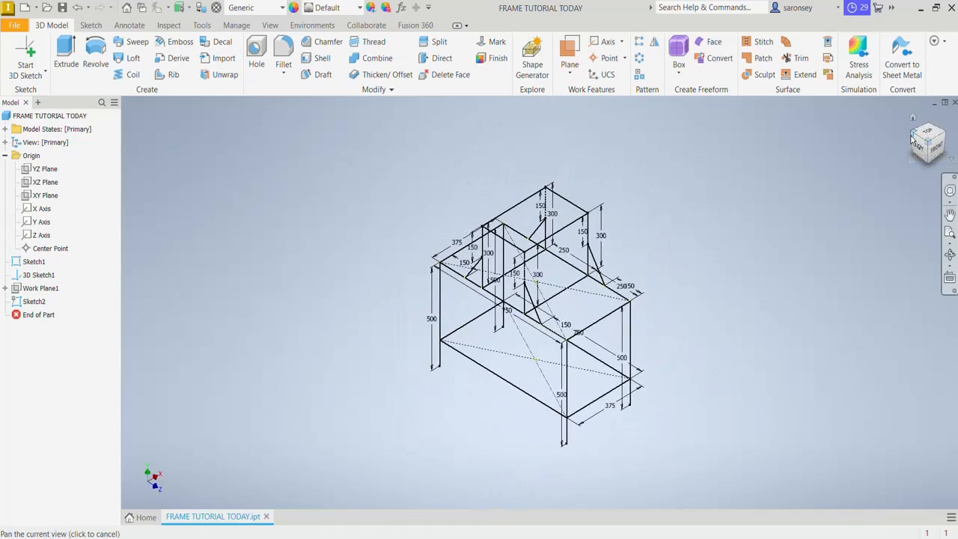
left_click(946, 138)
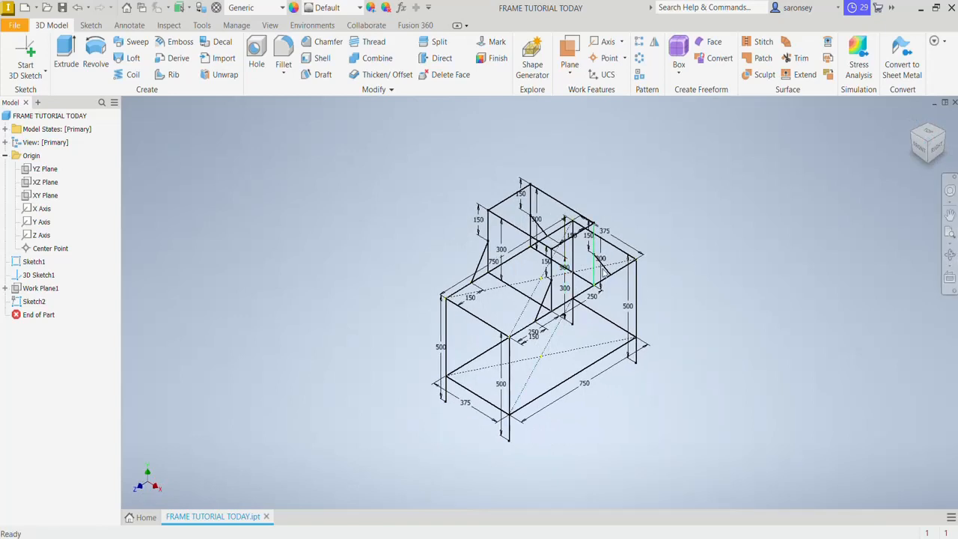
scroll(609, 275, "down", 6)
scroll(610, 274, "up", 5)
middle_click_drag(610, 299, 564, 267)
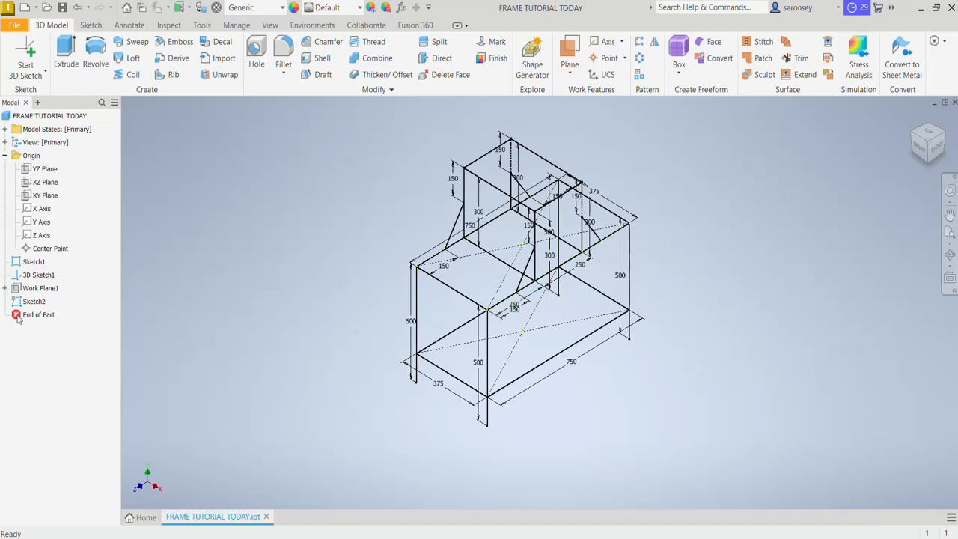
left_click(34, 262)
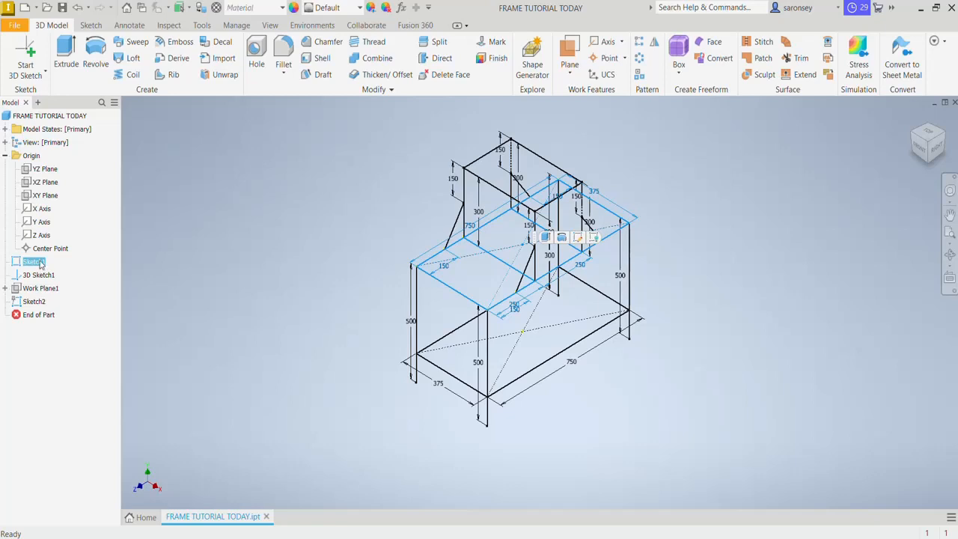
right_click(41, 265)
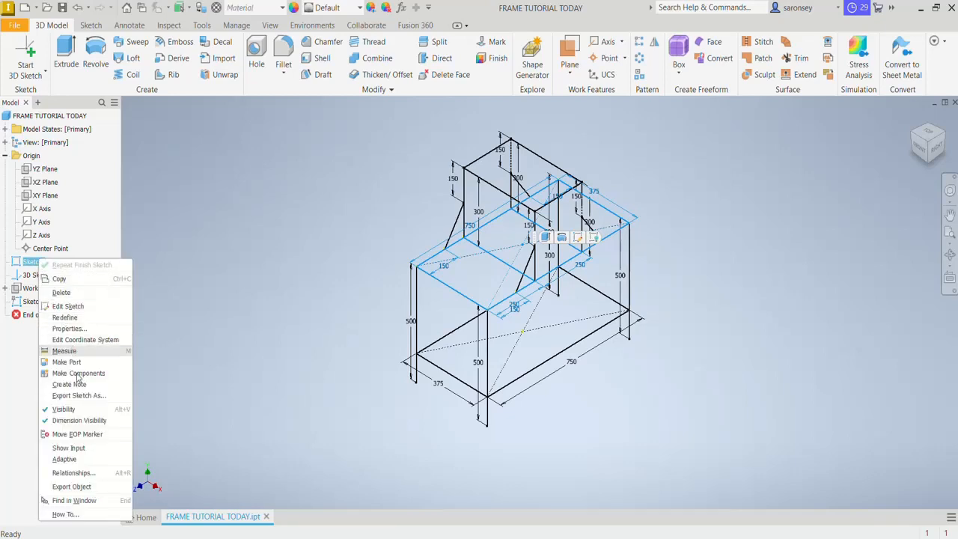
left_click(76, 421)
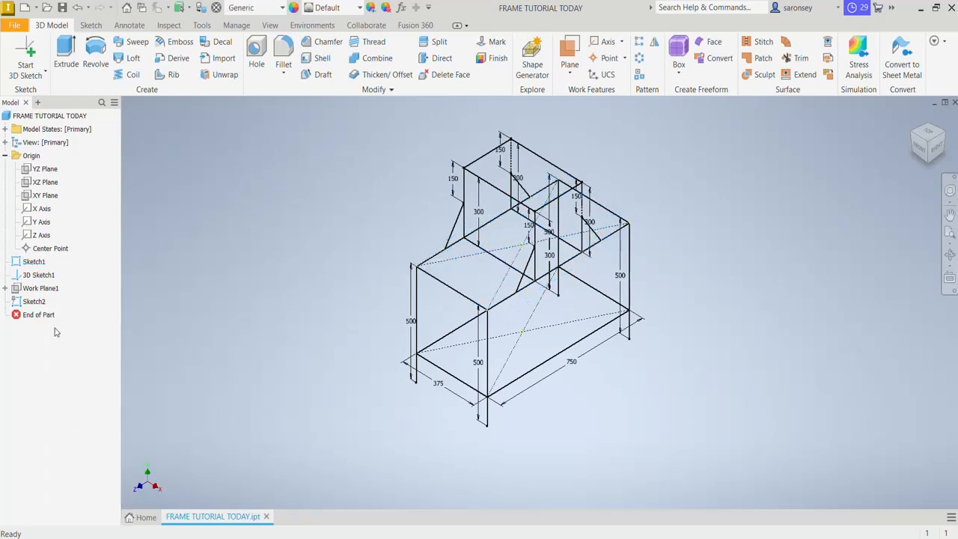
Hide the dimensions of 3D Sketch1 and of Sketch2, the lower rectangle.
left_click(41, 275)
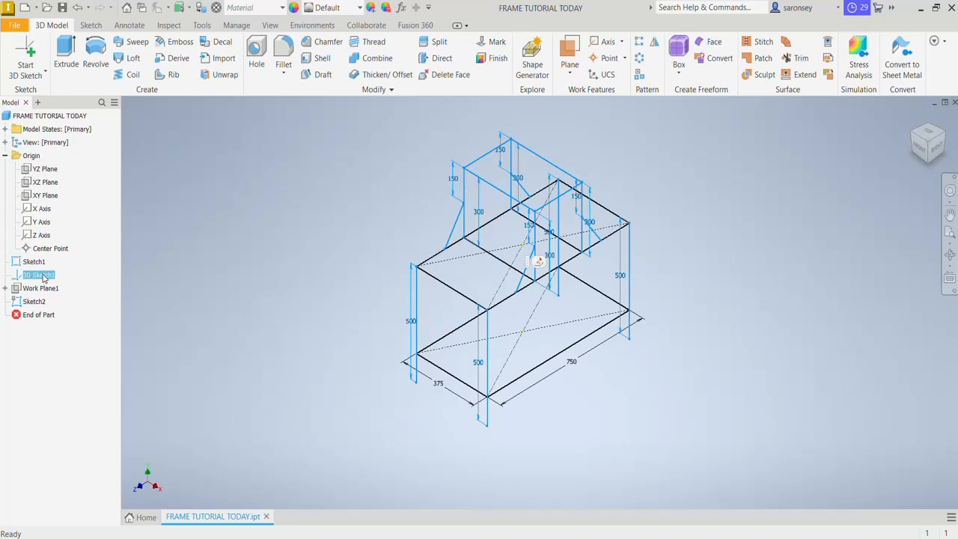
right_click(44, 278)
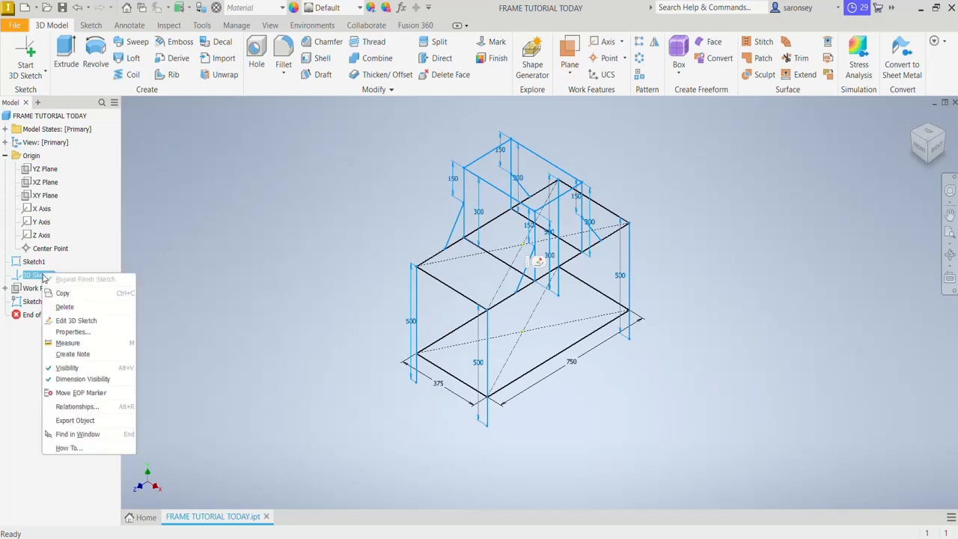
left_click(75, 383)
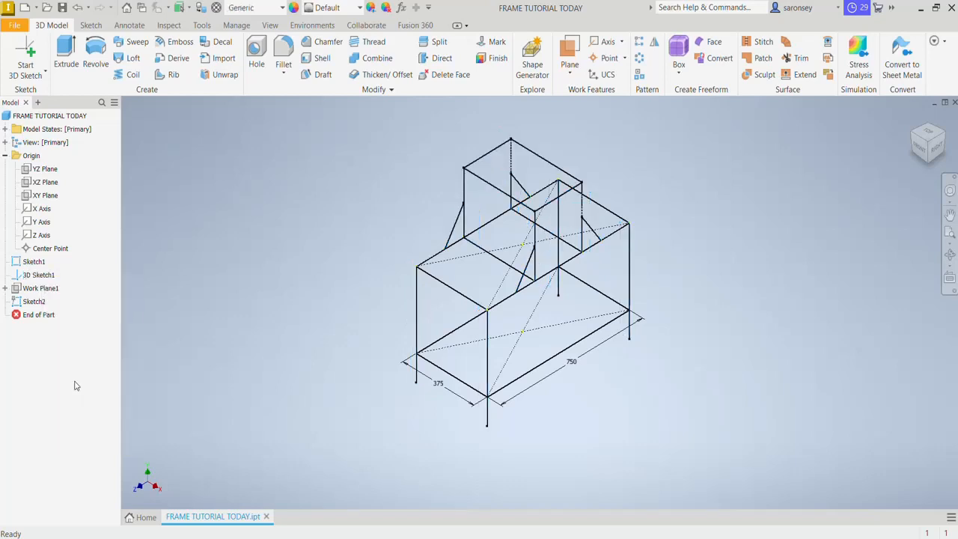
left_click(38, 302)
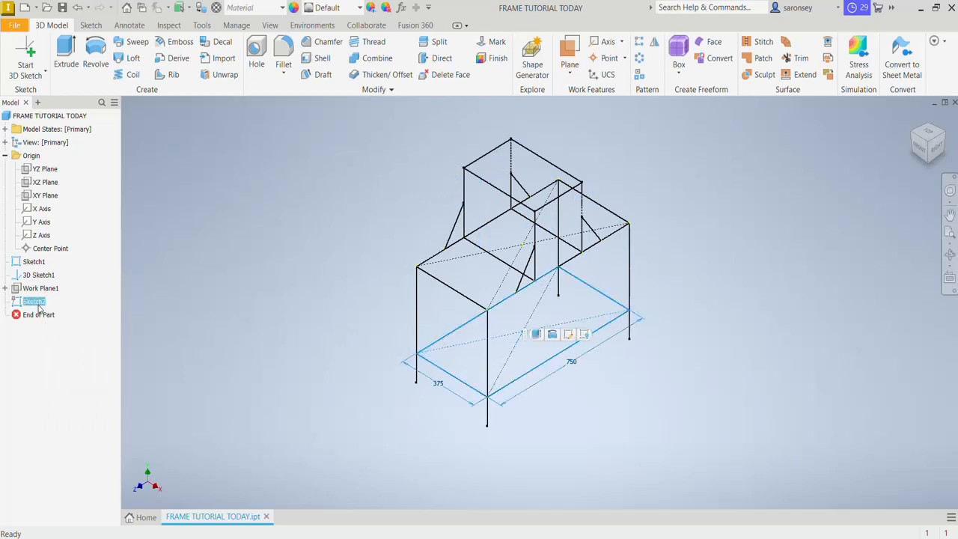
right_click(41, 305)
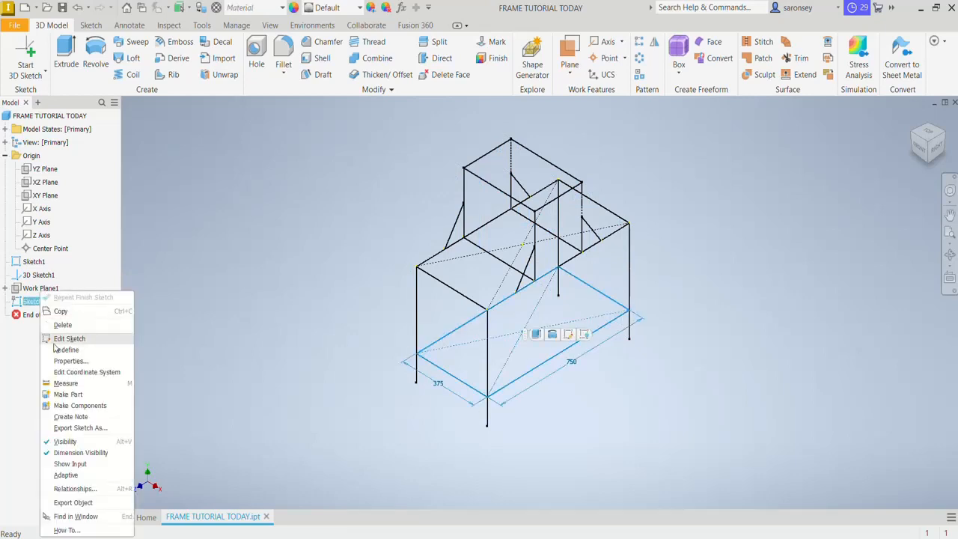
left_click(76, 454)
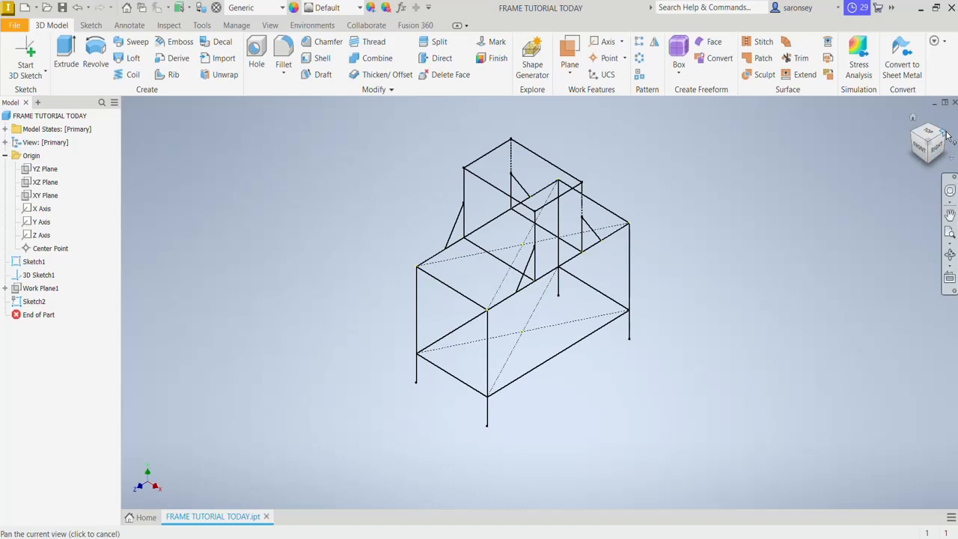
left_click_drag(946, 135, 912, 140)
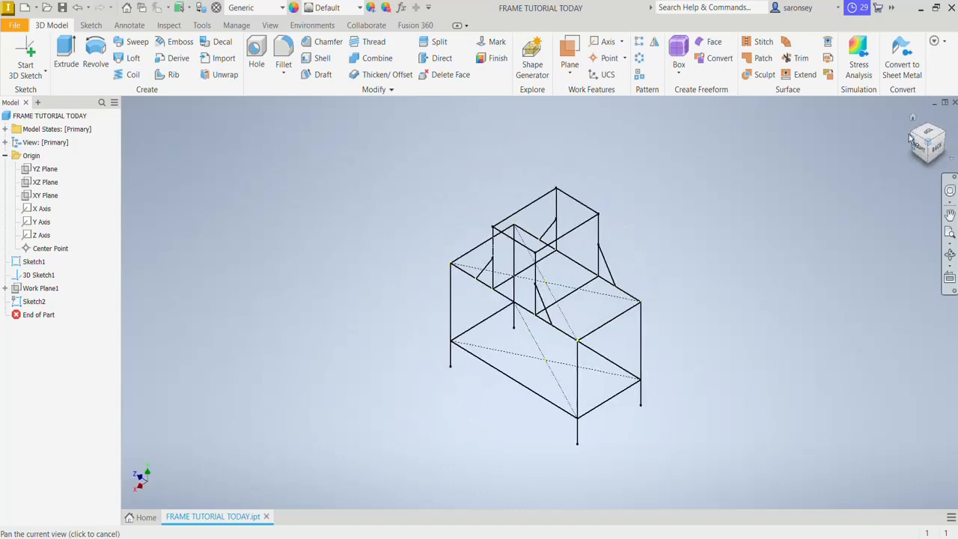
left_click(911, 136)
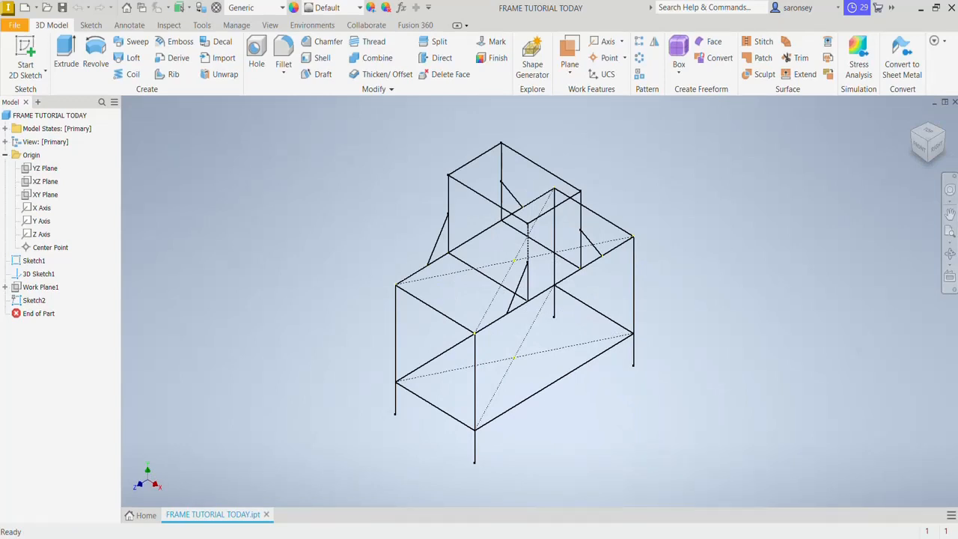
Create a new assembly from the Standard (DIN).iam metric template and save it as FRAME ASSEMBLY TODAY 2.
left_click(25, 9)
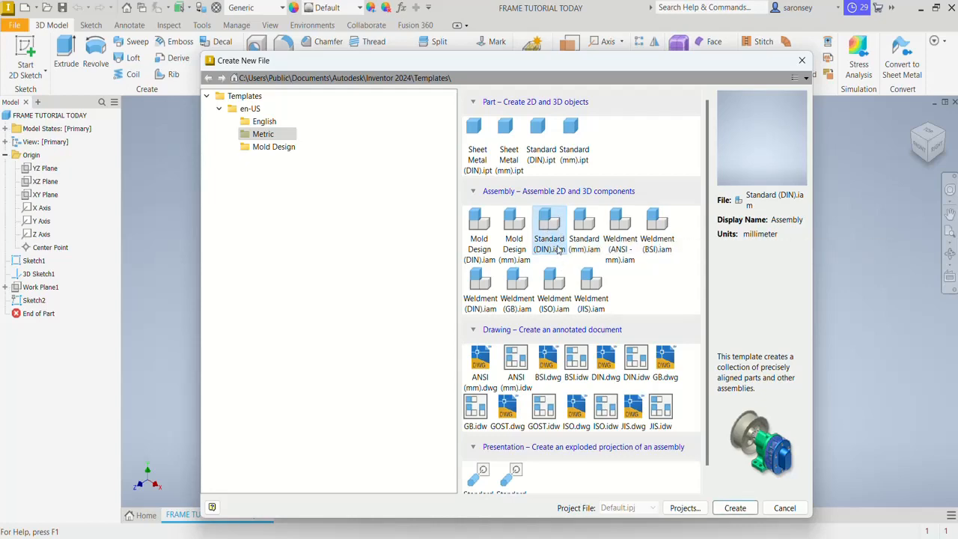
left_click(734, 508)
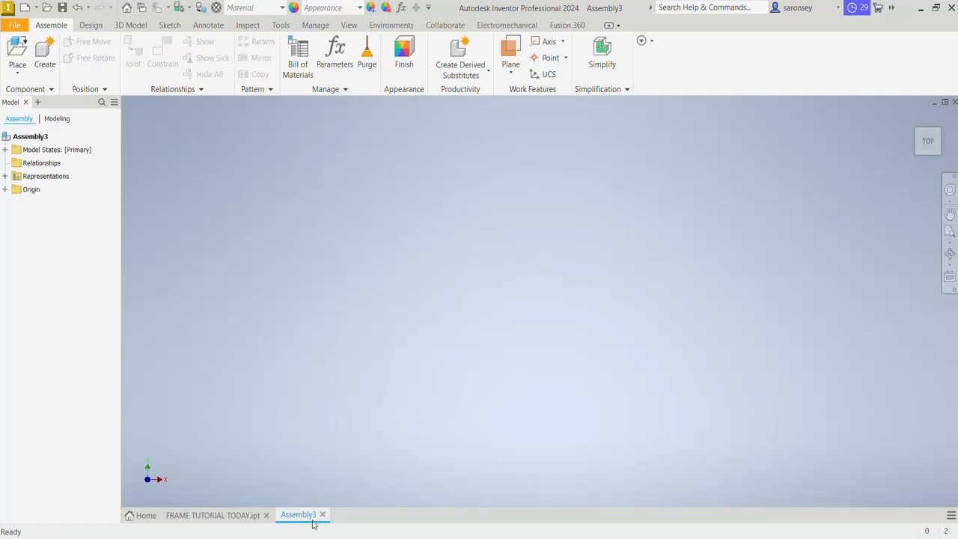
left_click(63, 9)
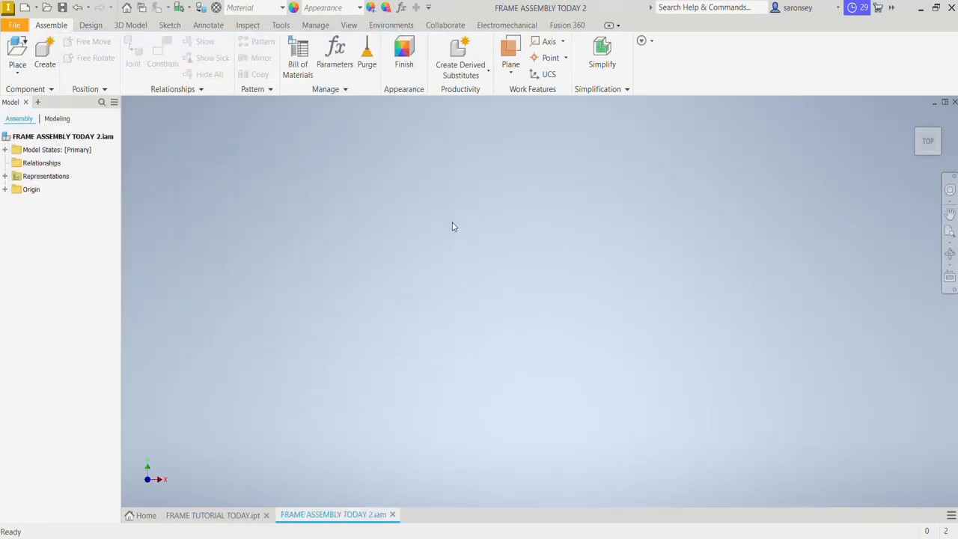
Place one instance of the FRAME TUTORIAL TODAY part in the assembly and finish placing.
left_click(18, 51)
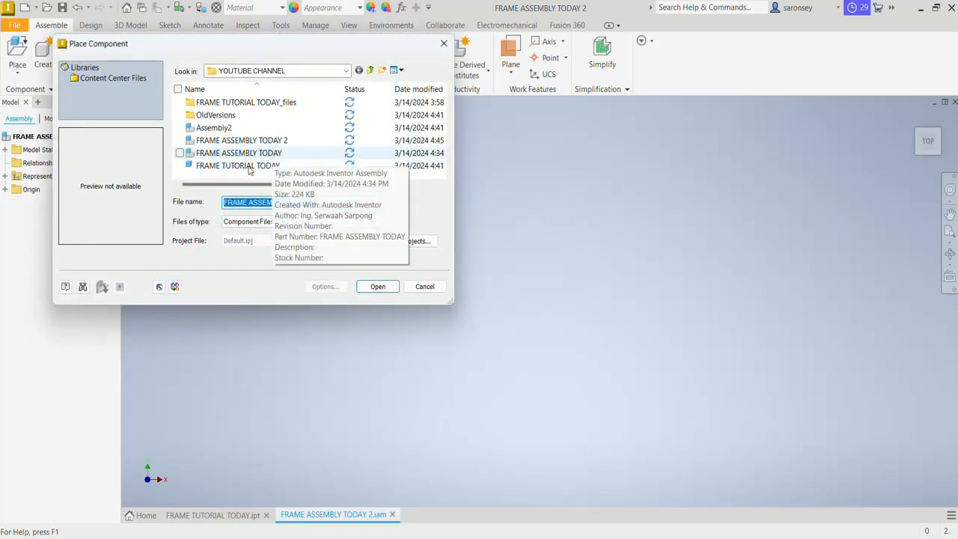
left_click(249, 166)
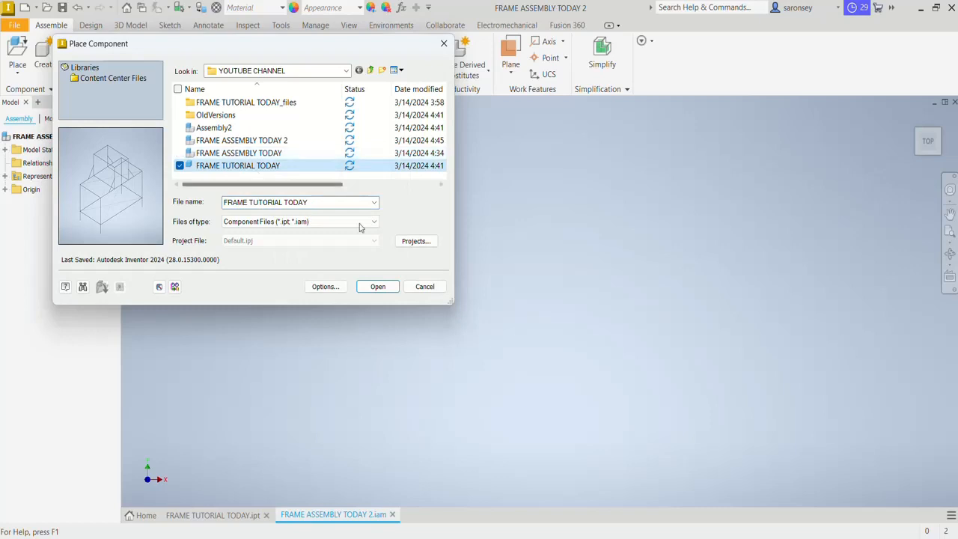
left_click(394, 288)
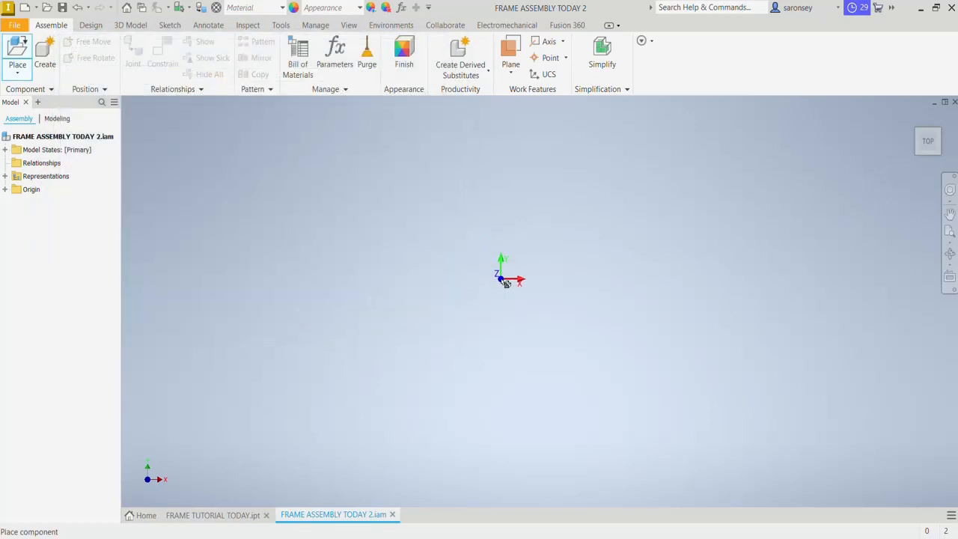
left_click(506, 282)
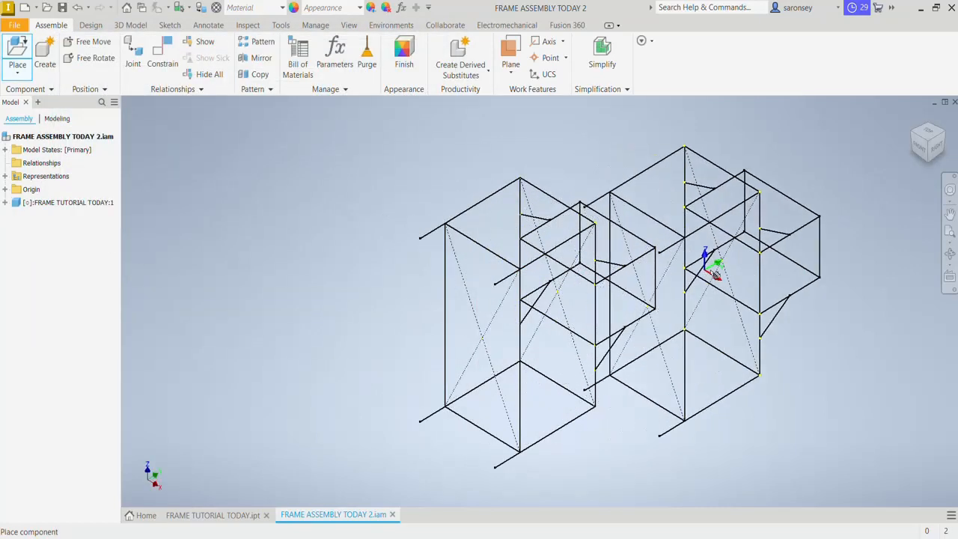
right_click(754, 244)
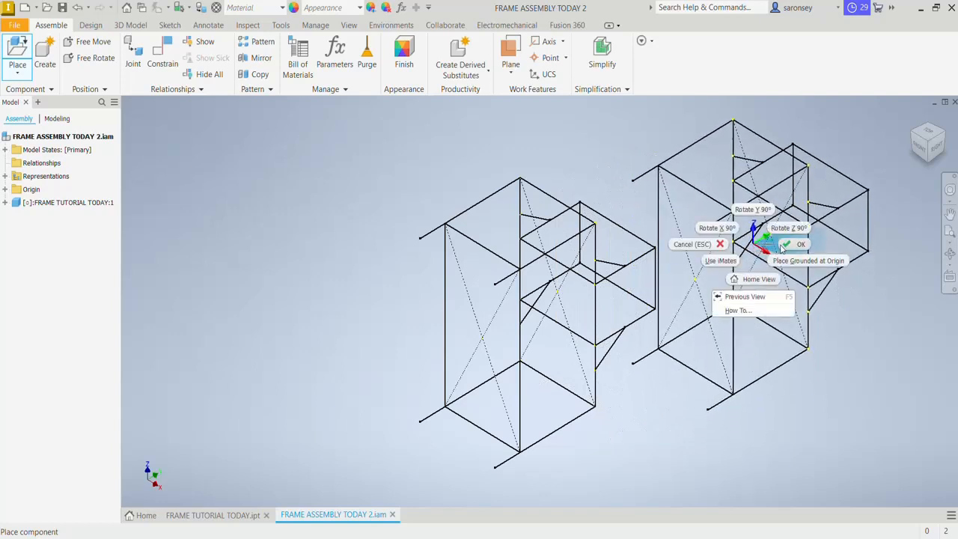
left_click(780, 246)
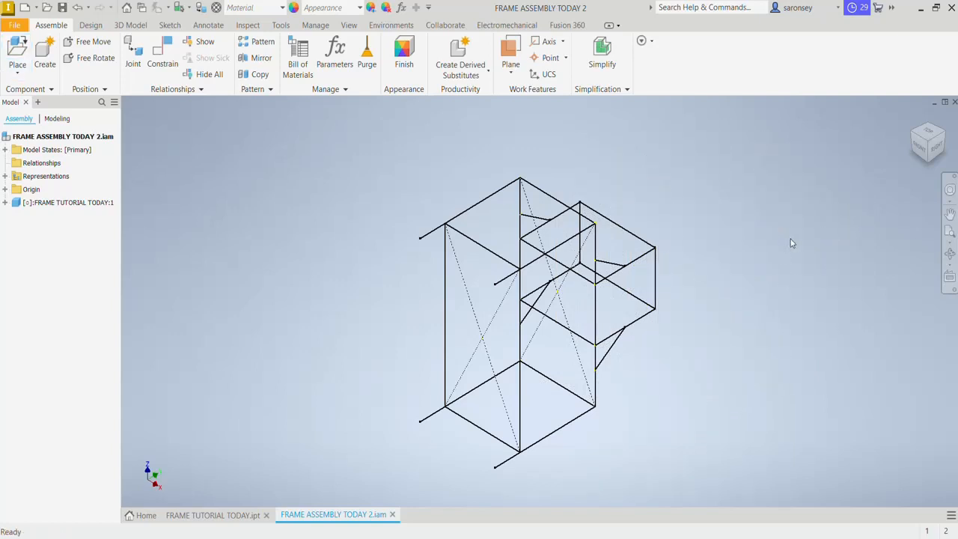
Orbit the frame so it stands upright on its legs and set this view as the home view with Fit to View.
middle_click_drag(780, 227, 487, 190, "shift")
right_click(915, 123)
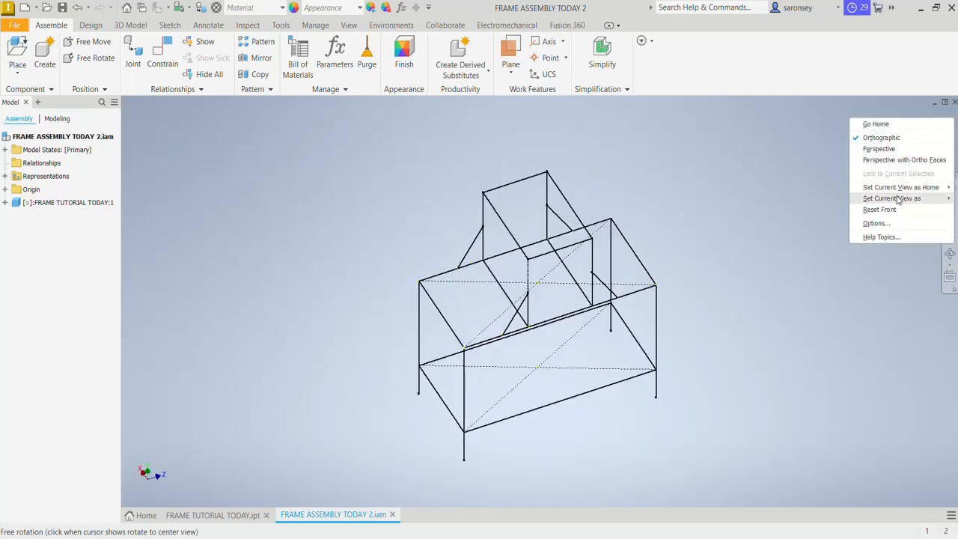
mouse_move(896, 200)
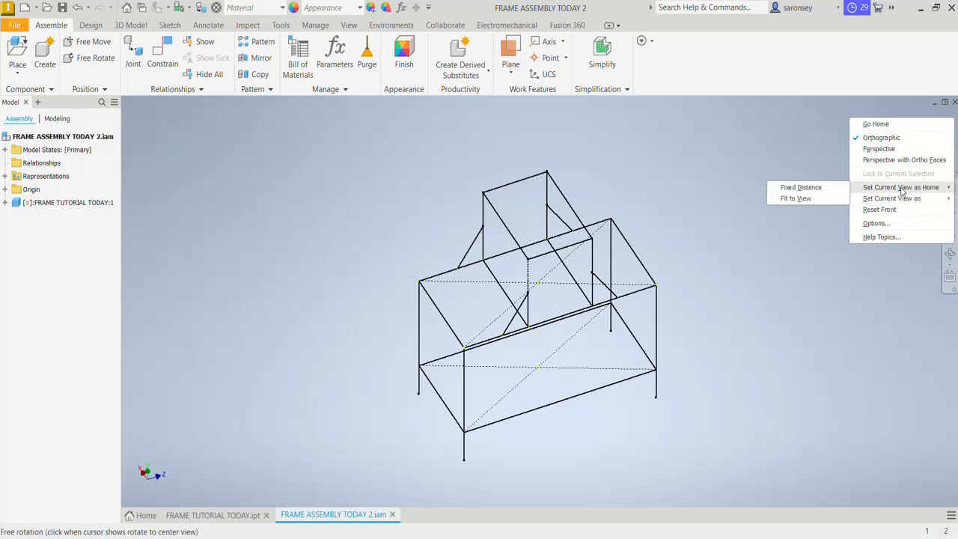
left_click(821, 197)
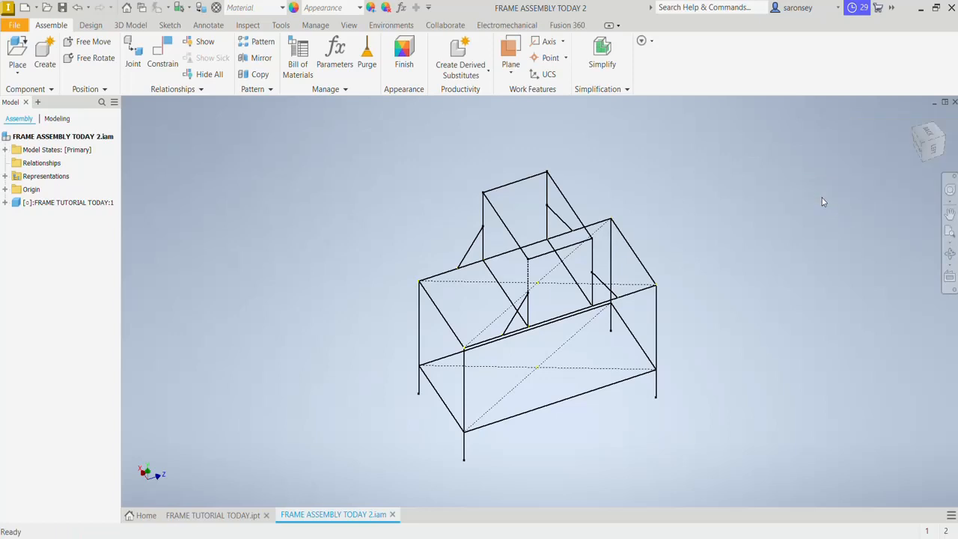
left_click(912, 122)
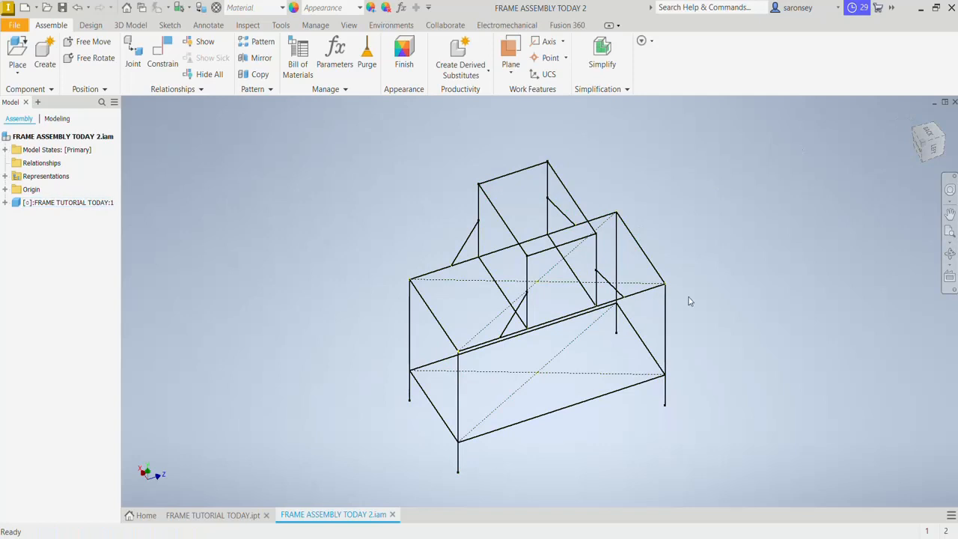
Start Insert Frame with the Square/Rectangular Tubes category, family ISO 10799-2 (Square), and size 30x30x2.5.
scroll(689, 301, "down", 4)
scroll(689, 301, "up", 3)
middle_click_drag(689, 300, 714, 285)
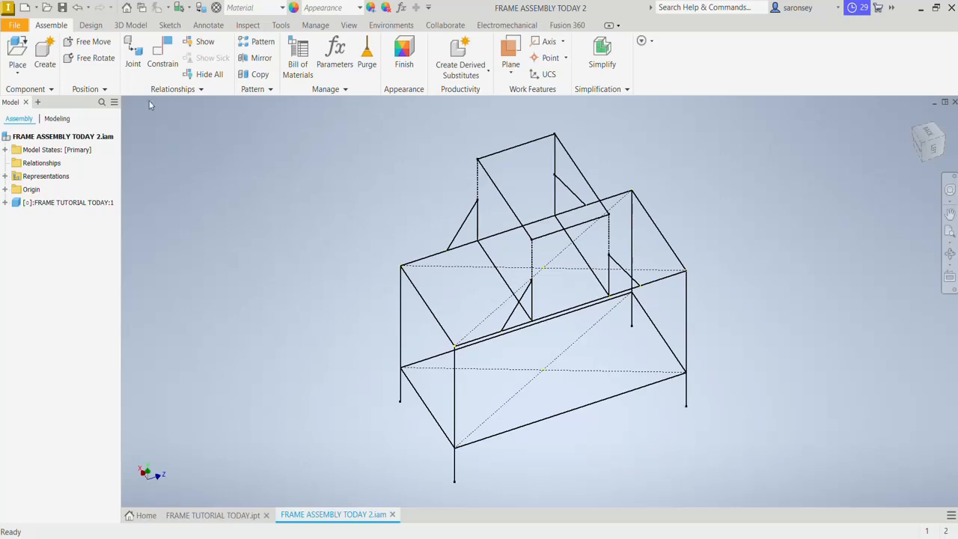
left_click(90, 25)
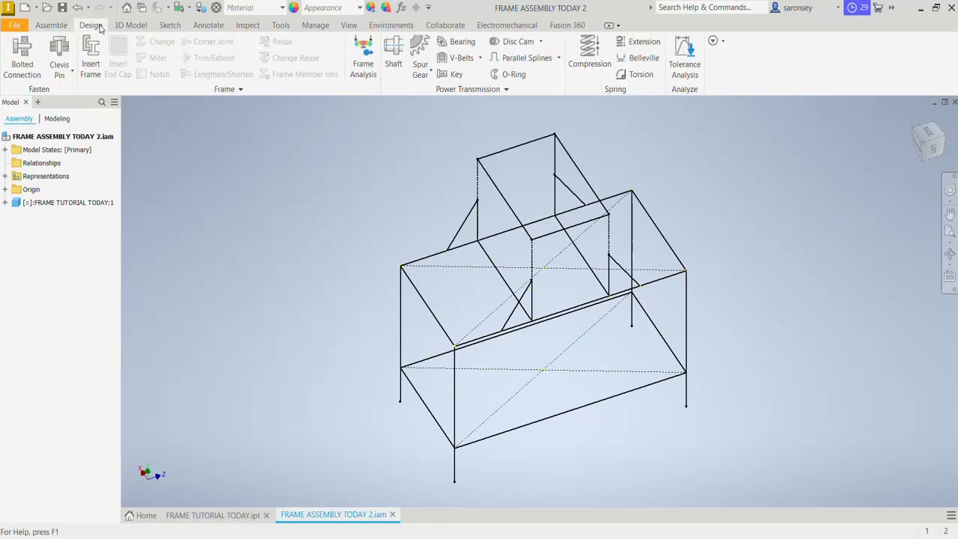
left_click(90, 66)
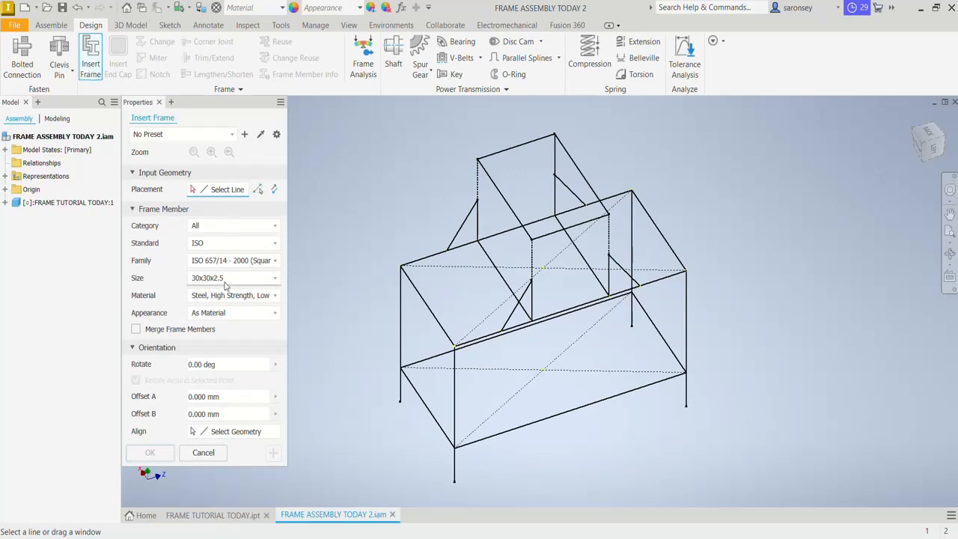
left_click(275, 225)
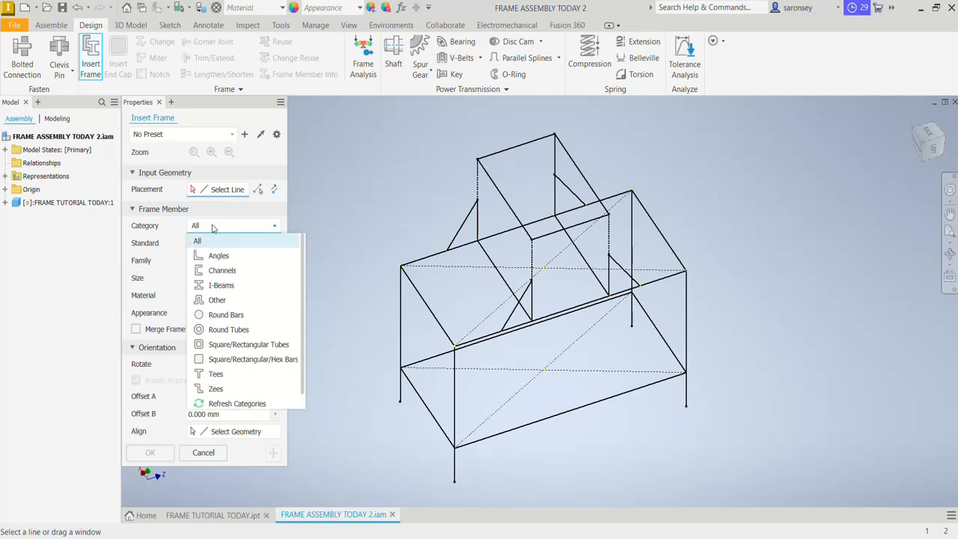
left_click(230, 344)
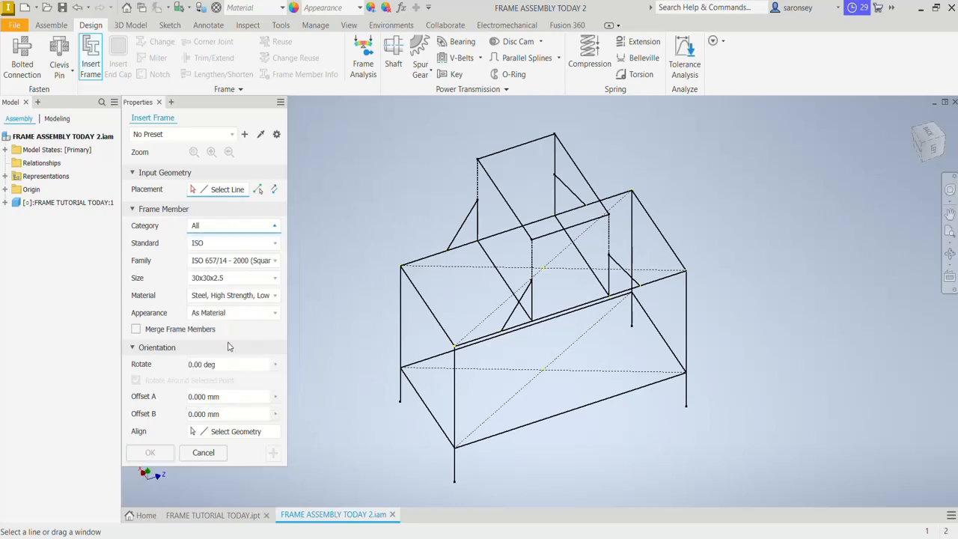
left_click(235, 261)
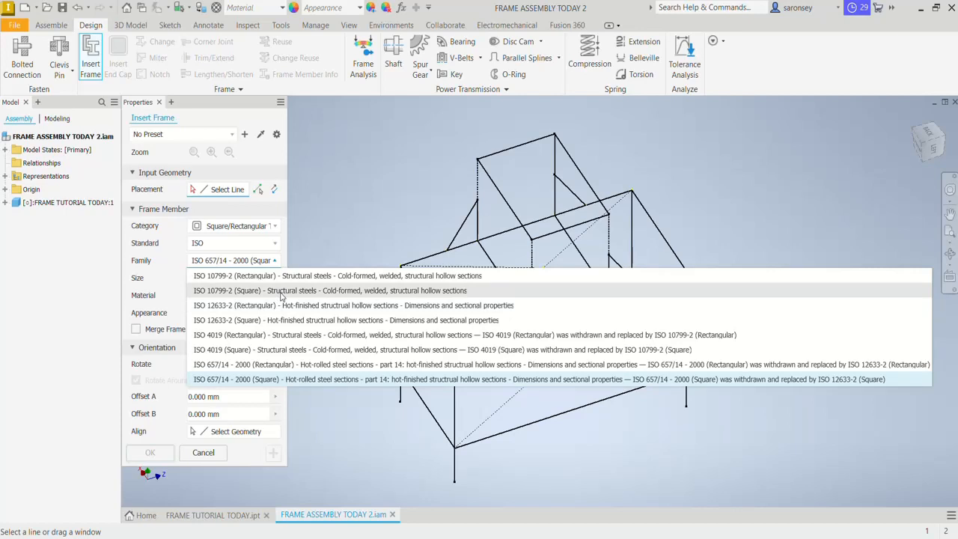
left_click(359, 292)
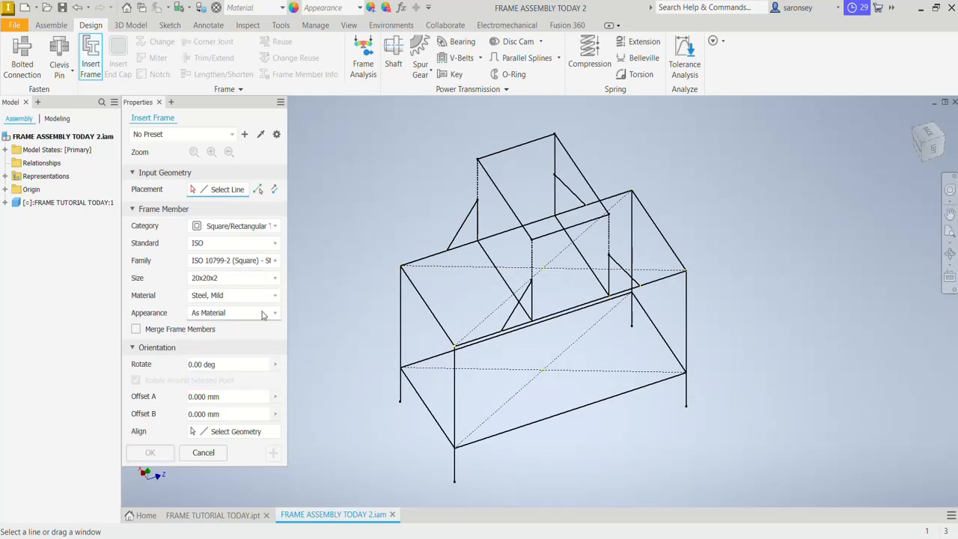
left_click(275, 280)
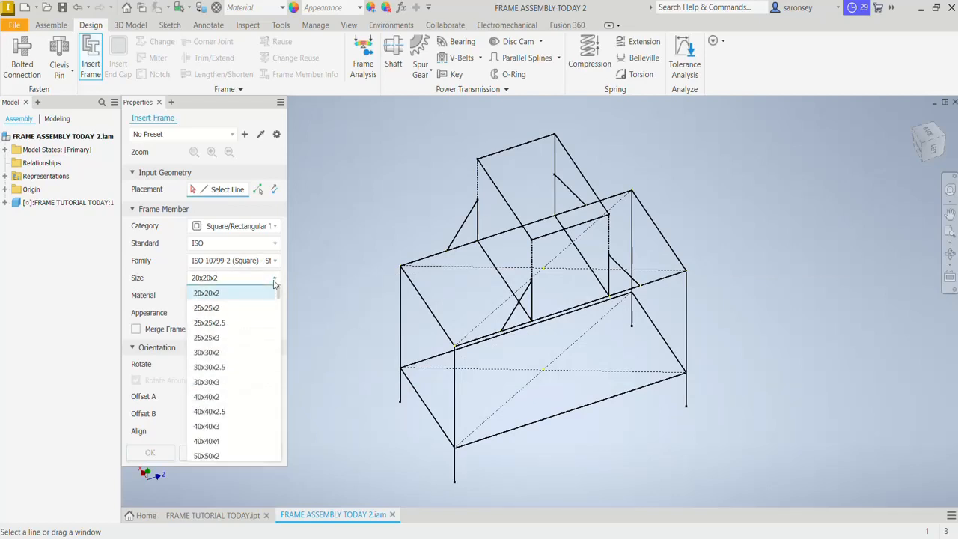
left_click(232, 367)
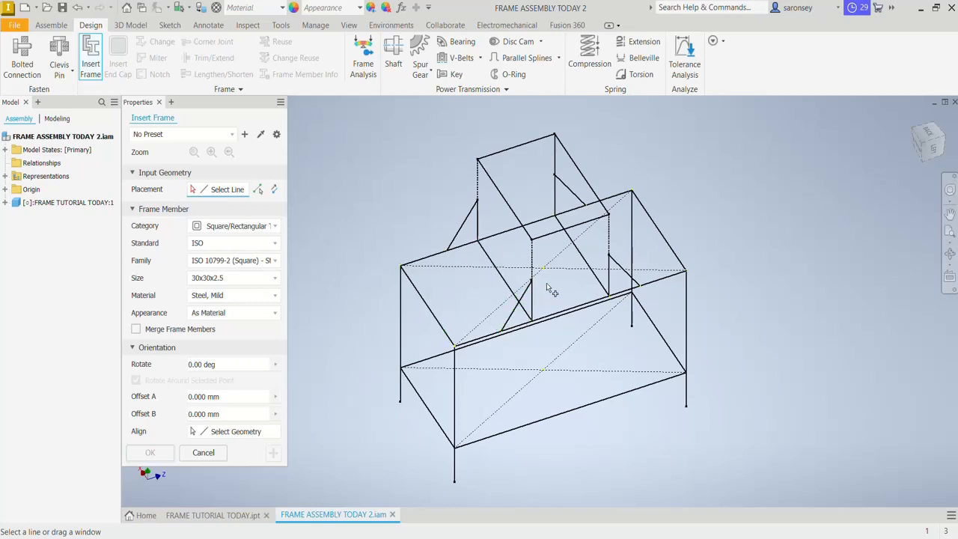
Select the four lines of the upper main rectangle, two long and two short, as placement for the tube members.
scroll(485, 293, "up", 3)
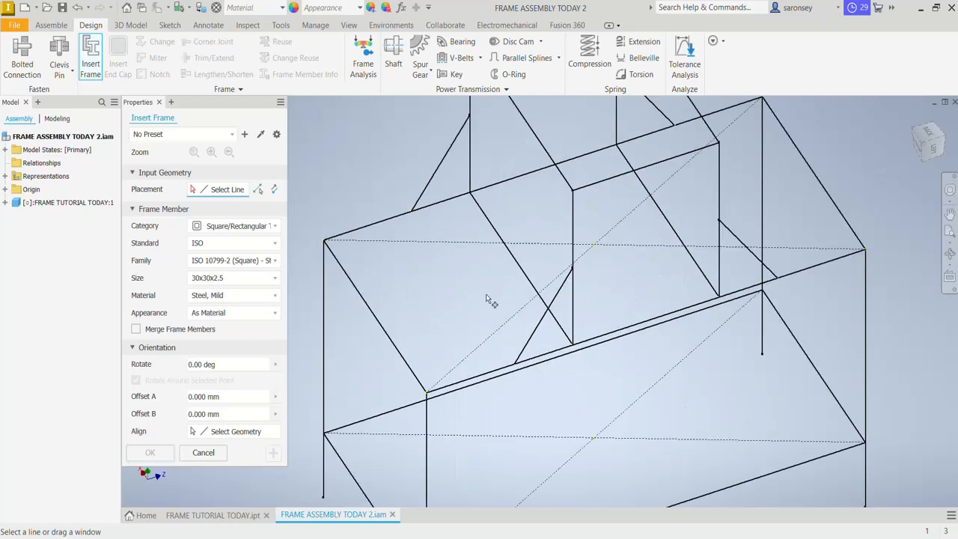
scroll(486, 293, "down", 2)
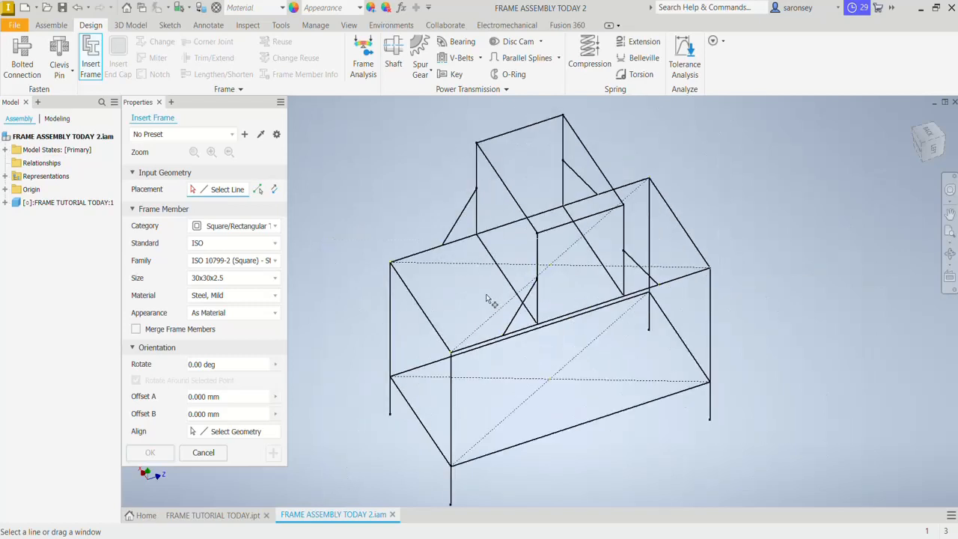
left_click(468, 244)
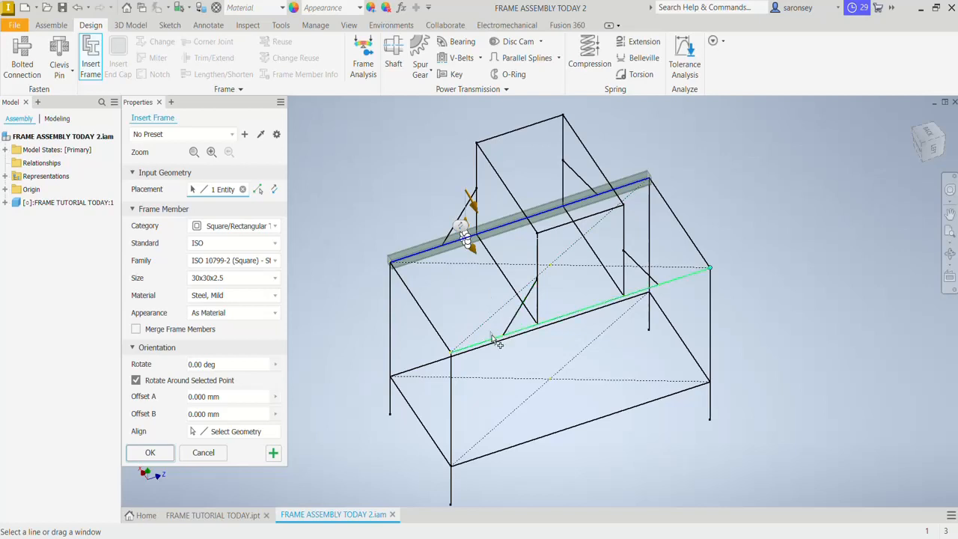
scroll(494, 338, "down", 3)
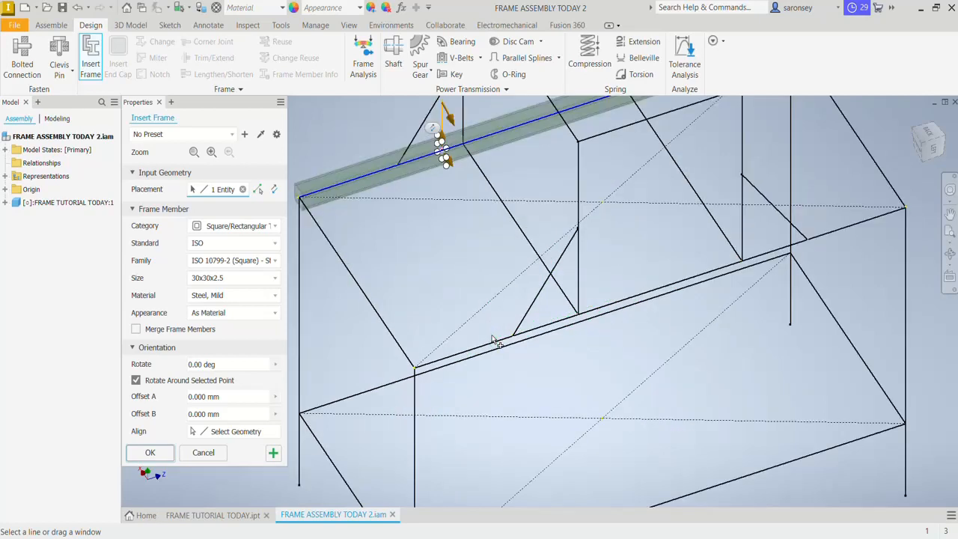
left_click(627, 302)
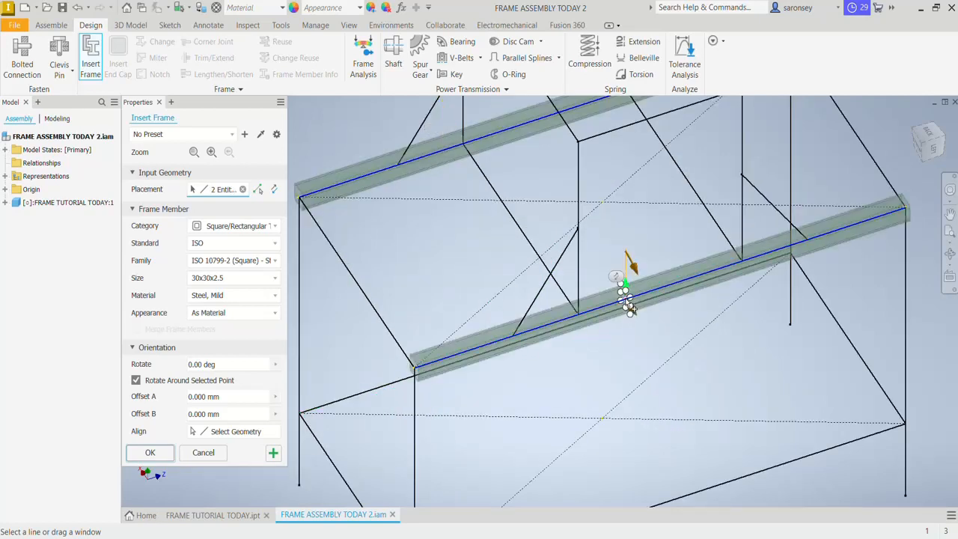
left_click(370, 300)
scroll(432, 293, "up", 2)
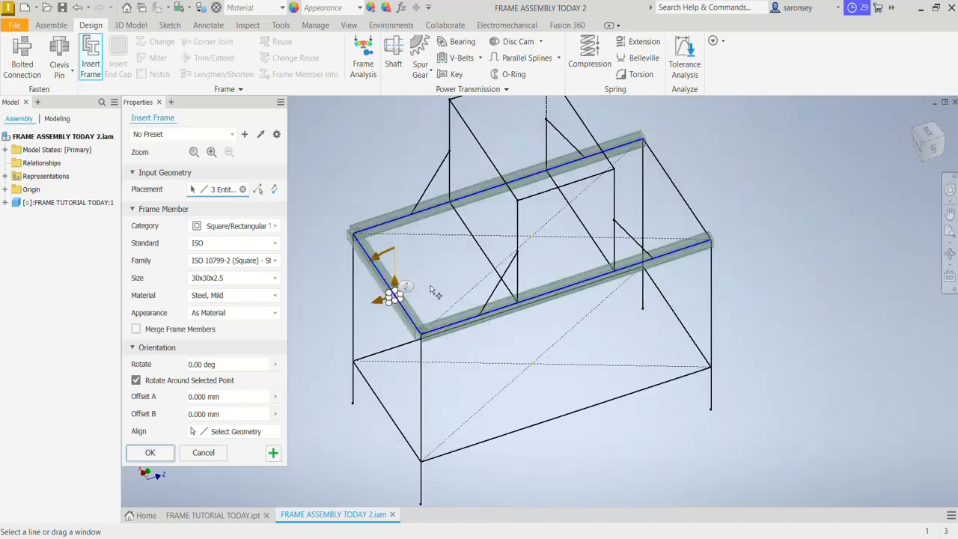
left_click(696, 219)
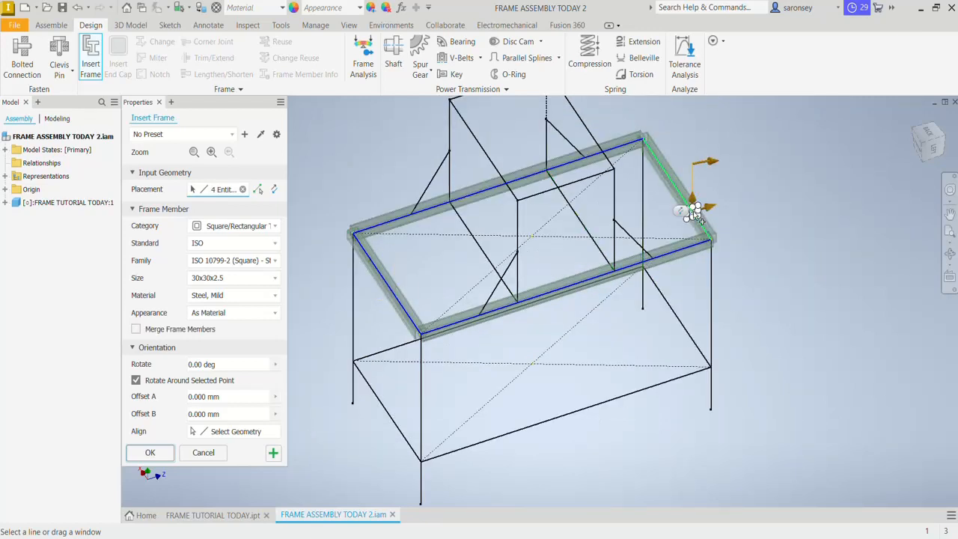
Try side anchor points on the tube profile, and return the members to the centred anchor on their lines.
scroll(696, 219, "down", 2)
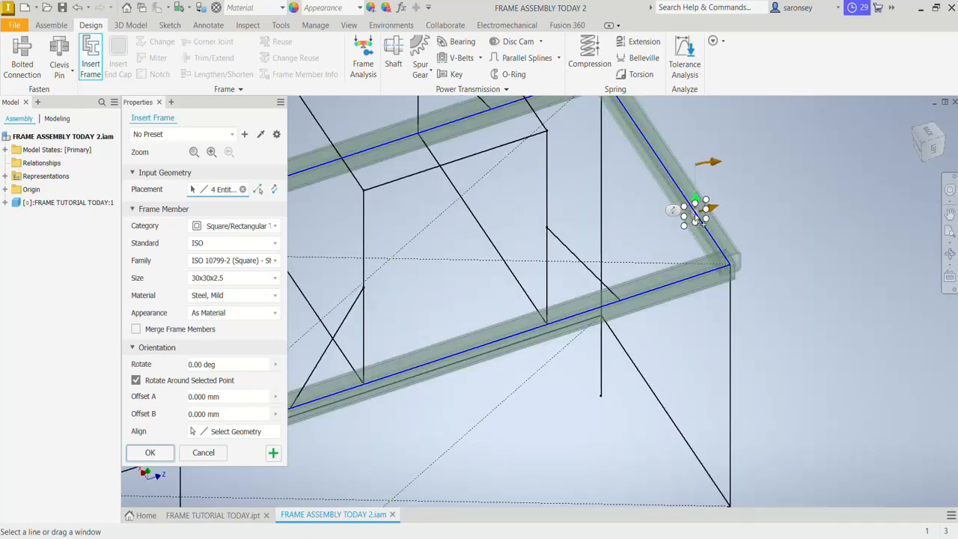
scroll(698, 220, "down", 1)
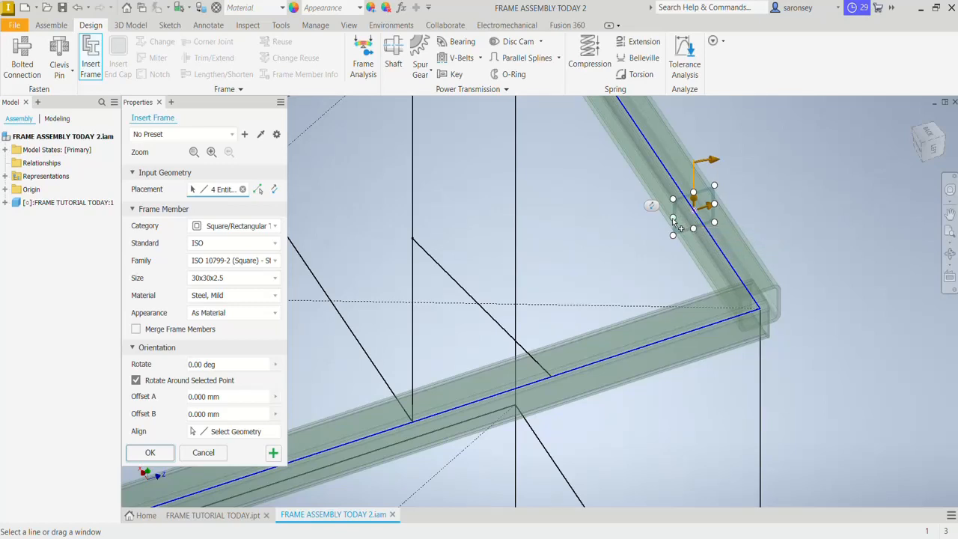
left_click(673, 219)
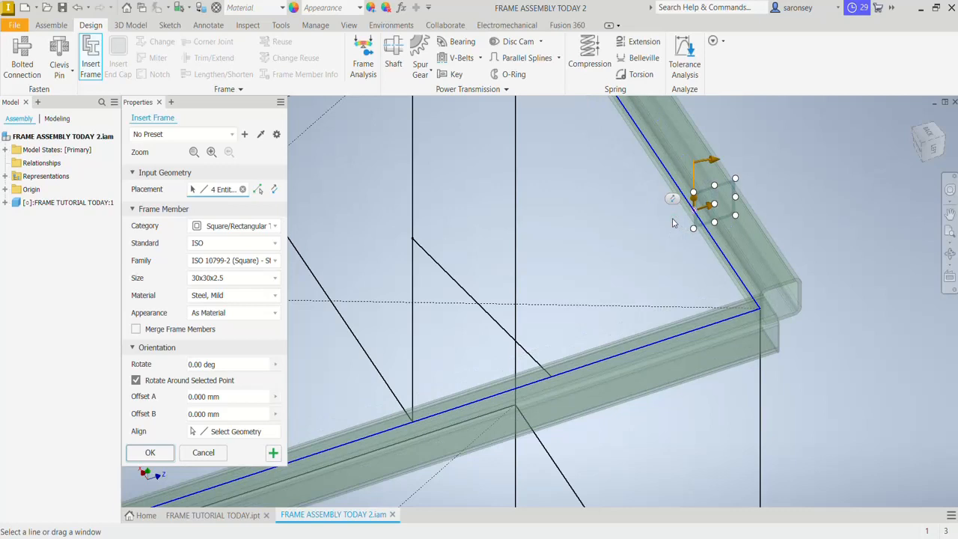
left_click(735, 197)
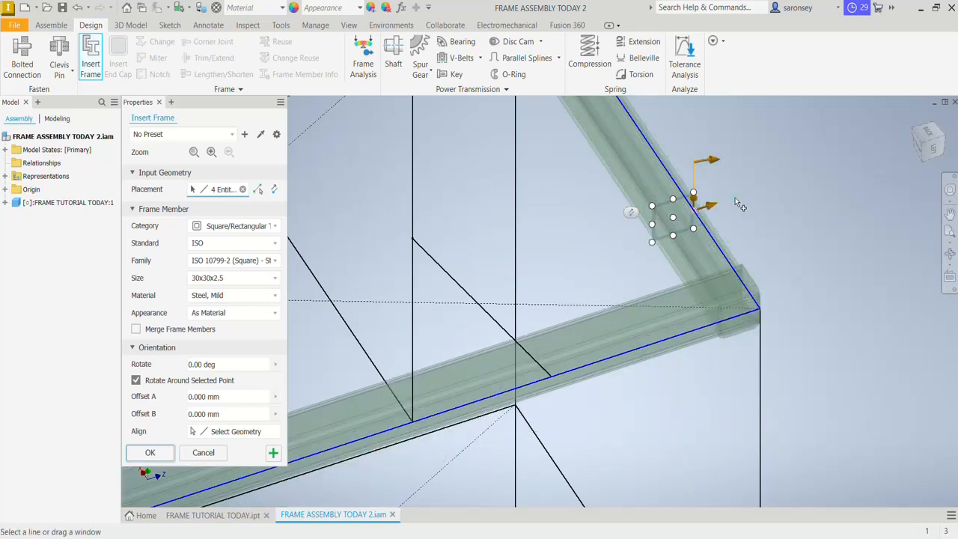
left_click(652, 224)
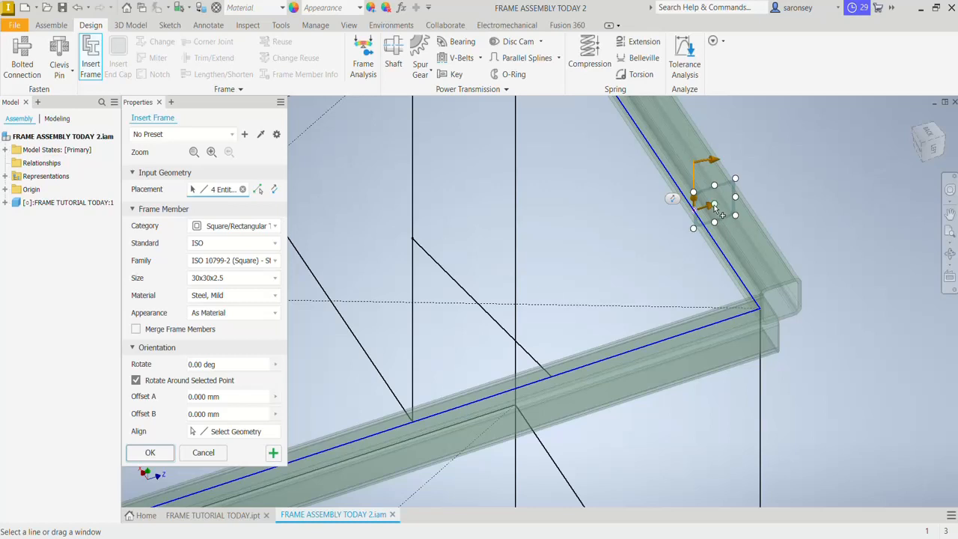
left_click(714, 205)
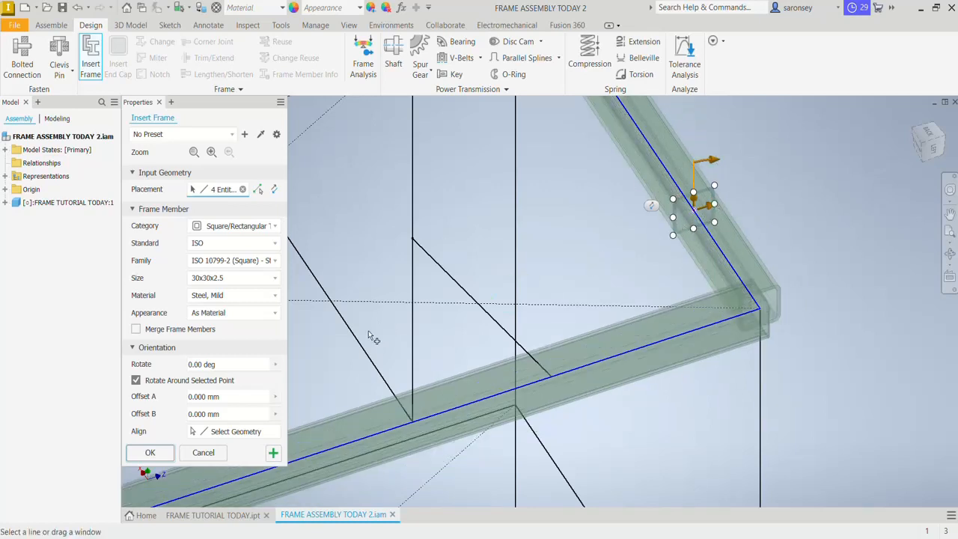
Insert the four upper-rectangle members, accepting the default frame, skeleton and member file names.
middle_click_drag(453, 314, 507, 314)
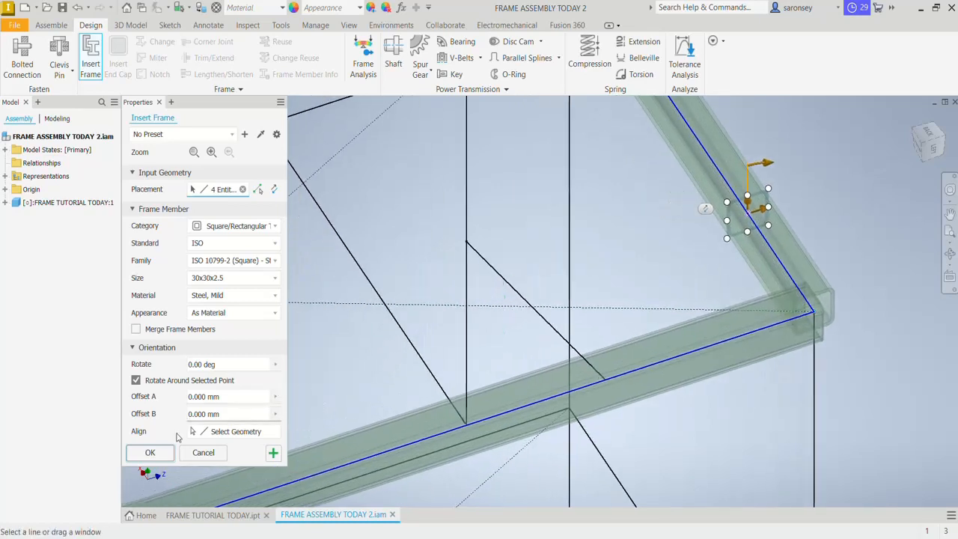
left_click(150, 453)
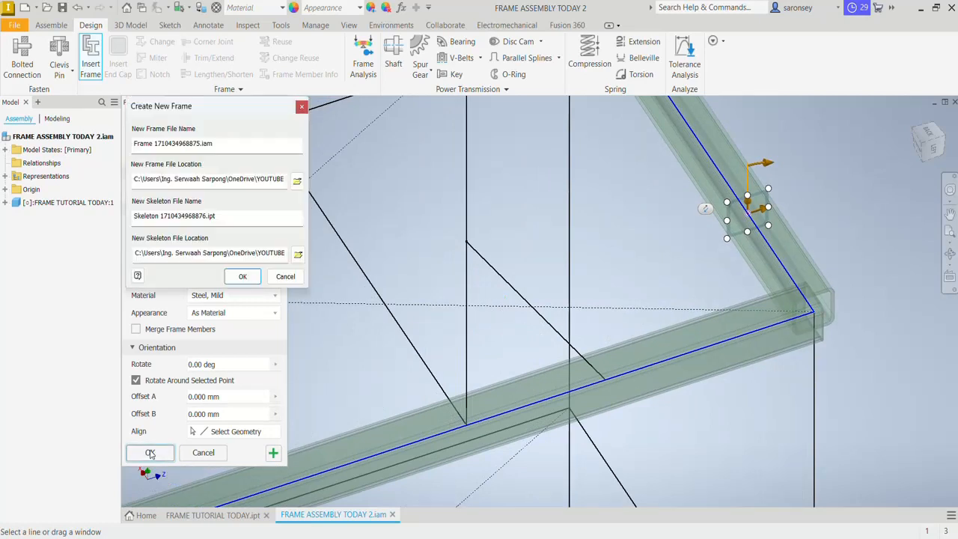
left_click(243, 276)
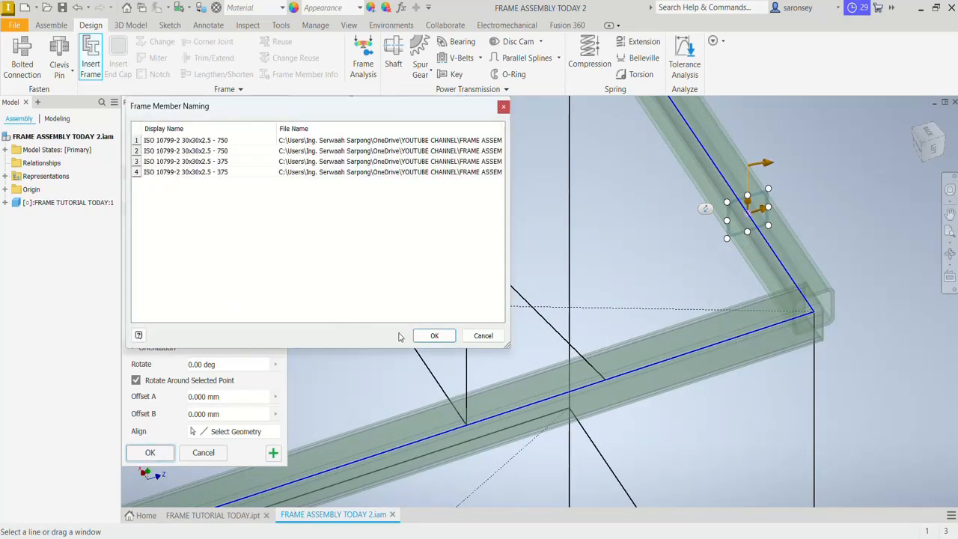
left_click(434, 336)
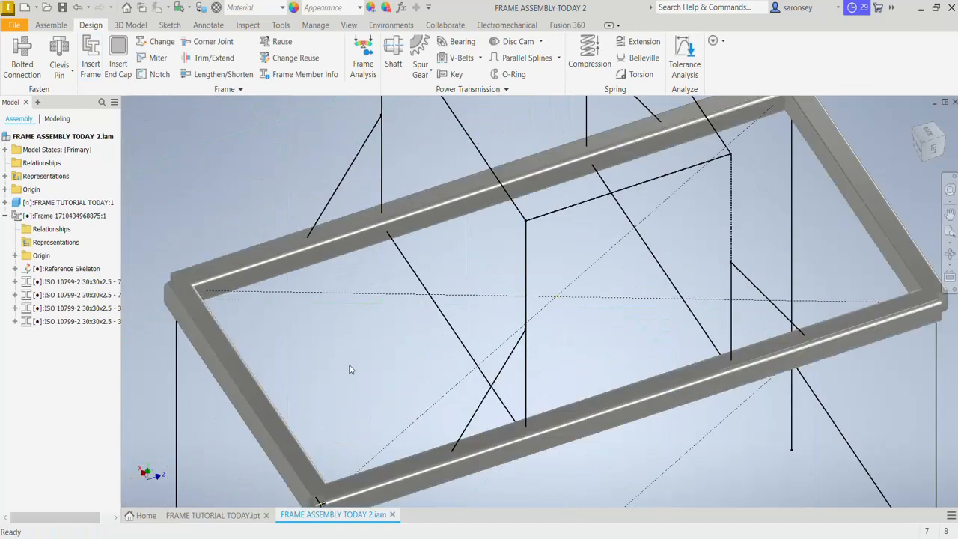
Miter the four tube members of the upper rectangle together at their corners.
left_click(158, 59)
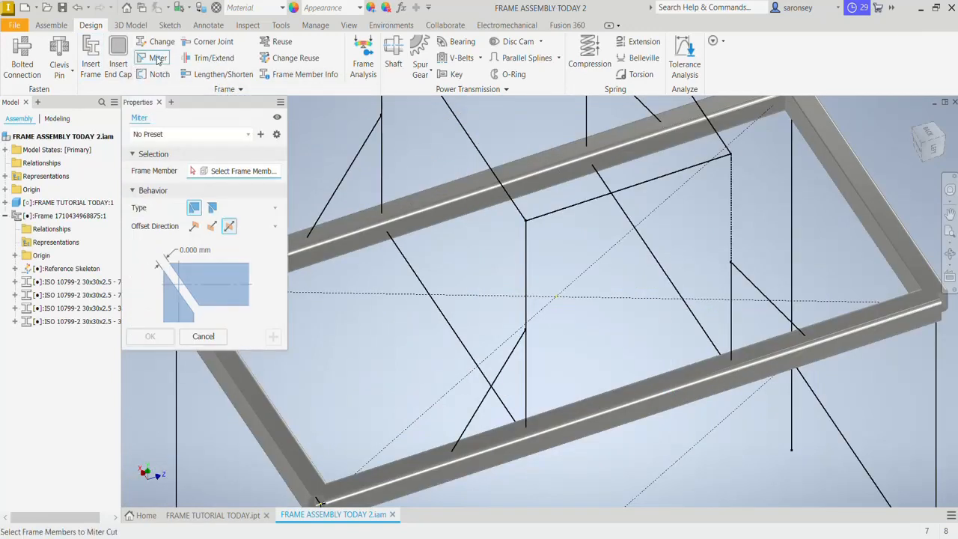
scroll(389, 318, "up", 3)
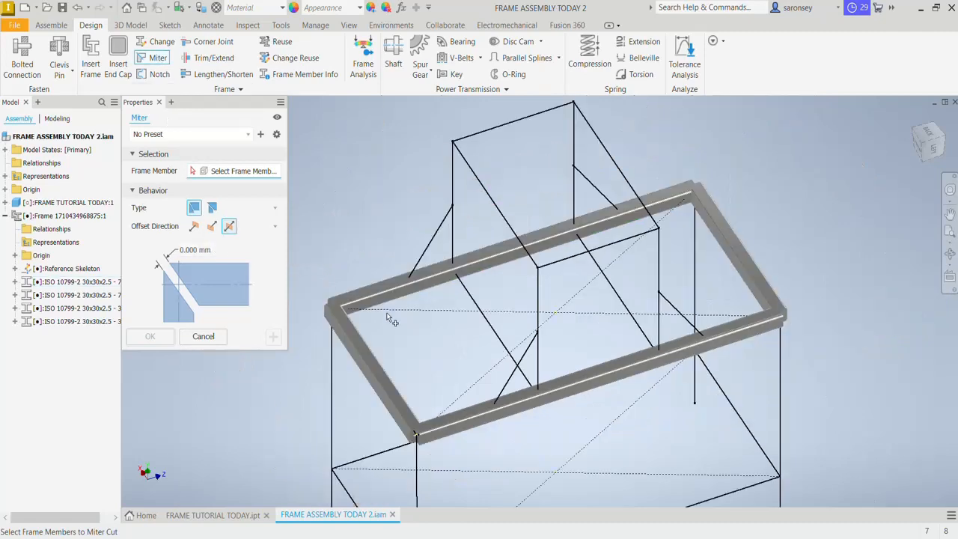
scroll(389, 318, "down", 3)
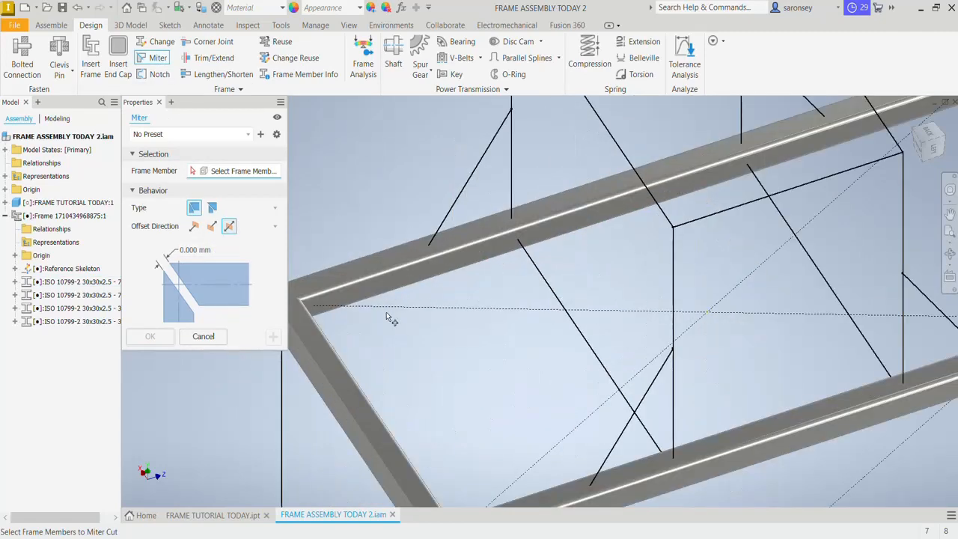
scroll(389, 318, "up", 3)
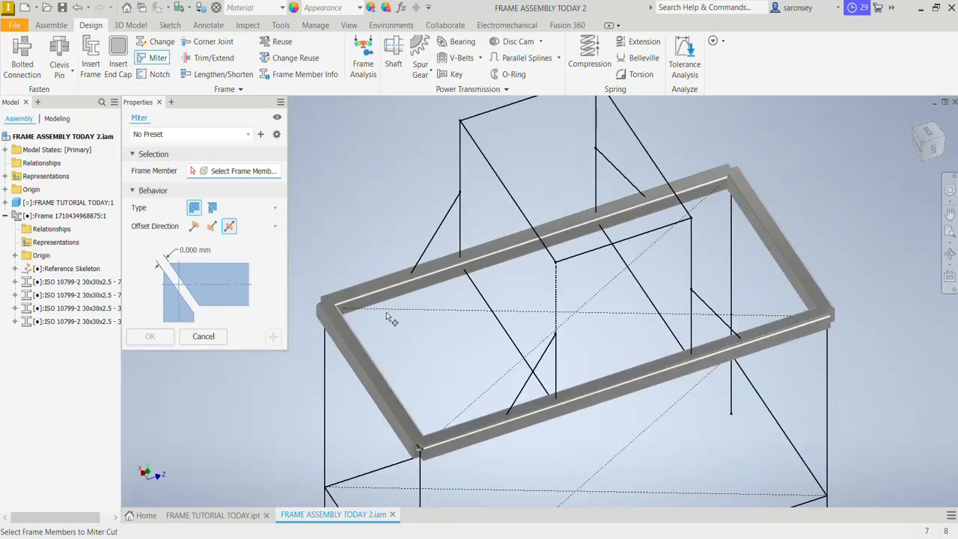
left_click(351, 297)
left_click(339, 324)
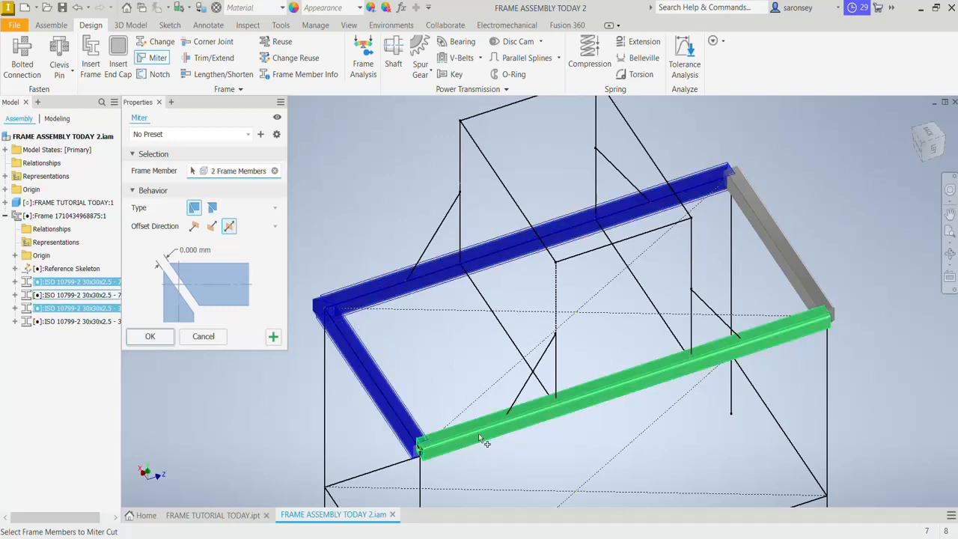
left_click(798, 280)
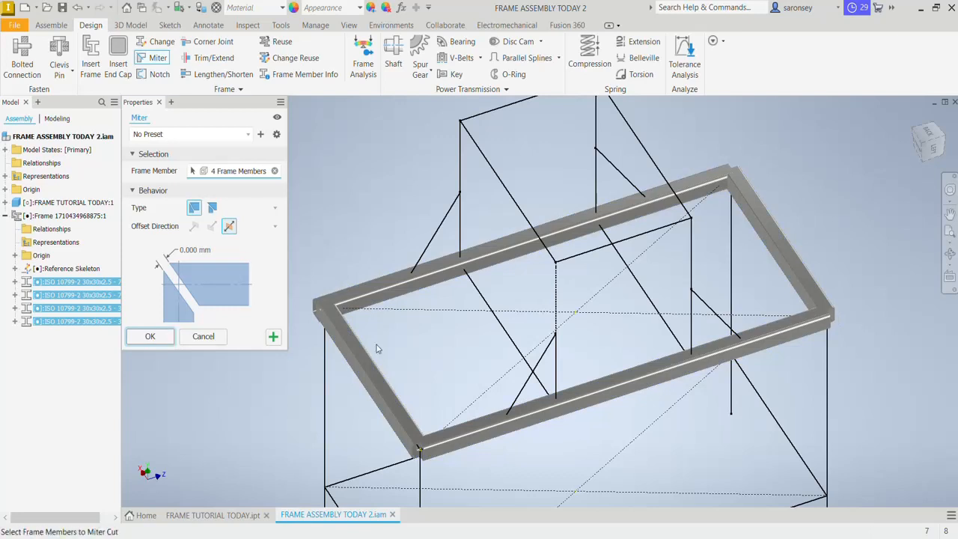
key("Return")
left_click(330, 310)
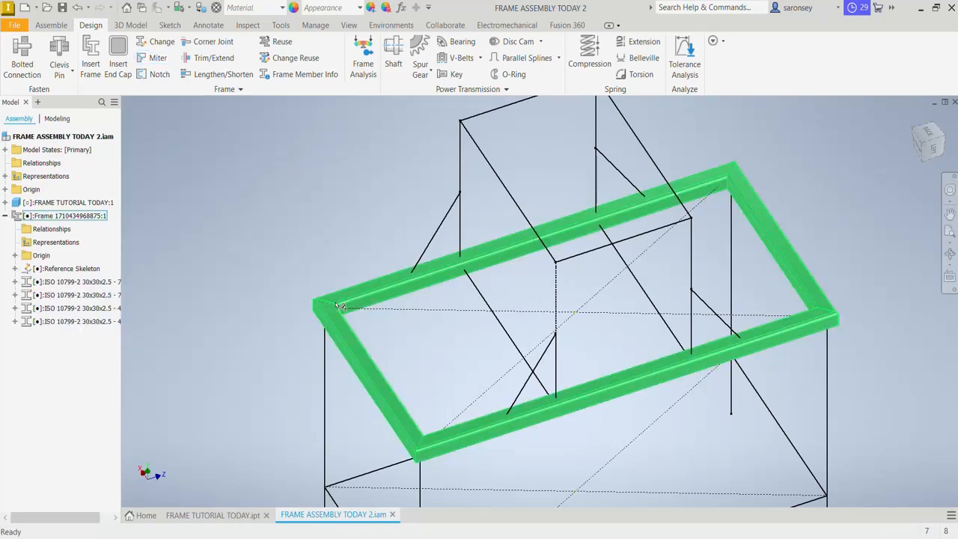
Insert ISO 30x30x2.5 square-tube members along the four vertical leg lines, accepting the default member file names.
mouse_move(520, 363)
middle_mouse_down()
mouse_move(439, 267)
mouse_move(422, 230)
middle_mouse_up()
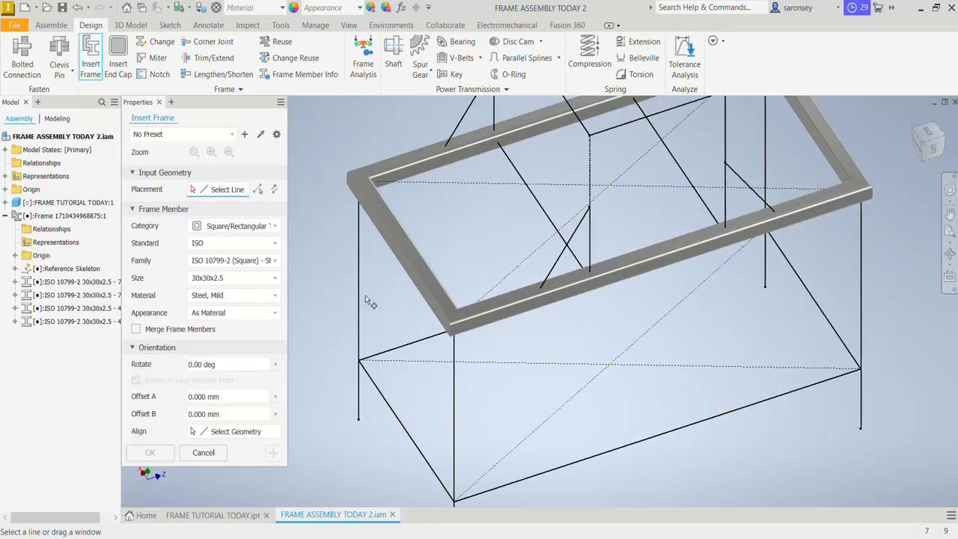
left_click(359, 298)
left_click(453, 365)
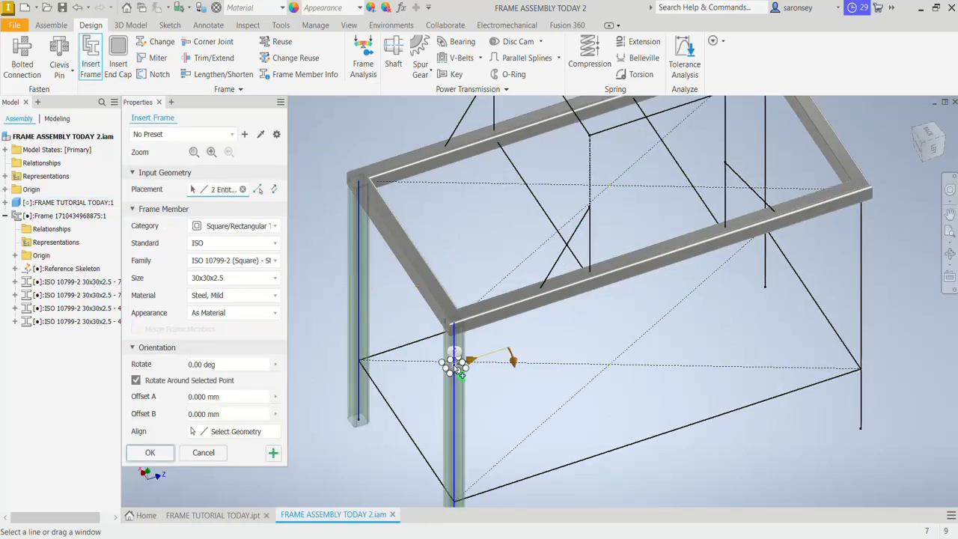
mouse_move(747, 146)
middle_mouse_down()
mouse_move(706, 317)
mouse_move(724, 297)
mouse_move(765, 158)
middle_mouse_up()
left_click(723, 314)
left_click(809, 236)
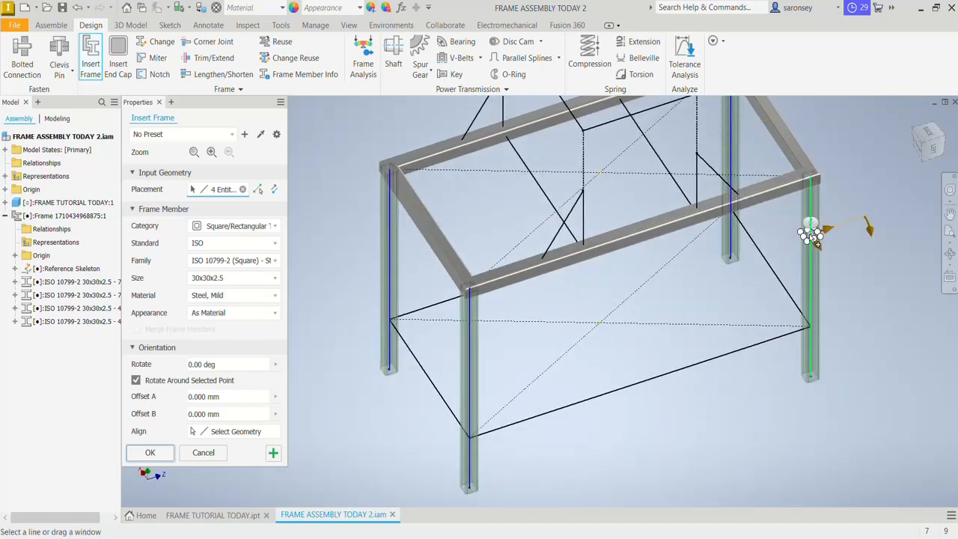
left_click(150, 452)
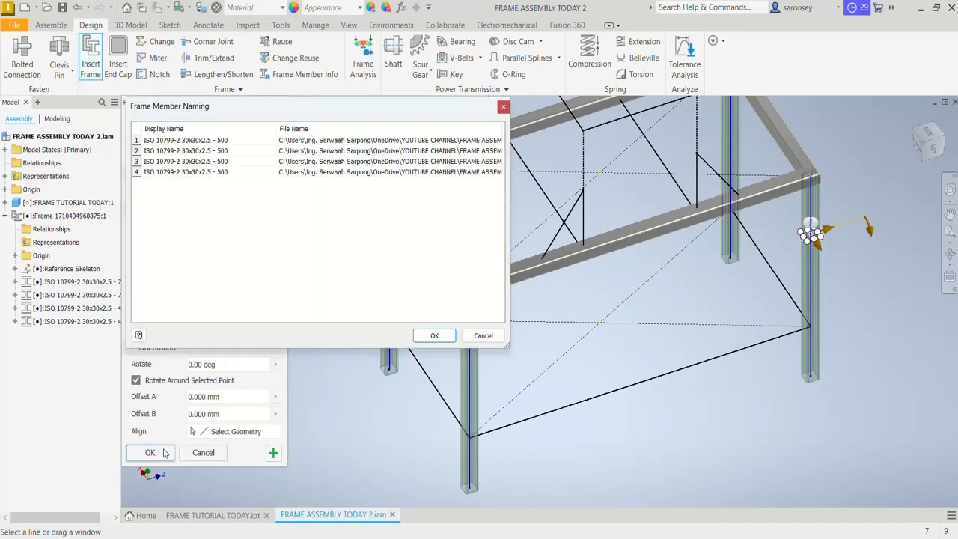
left_click(435, 336)
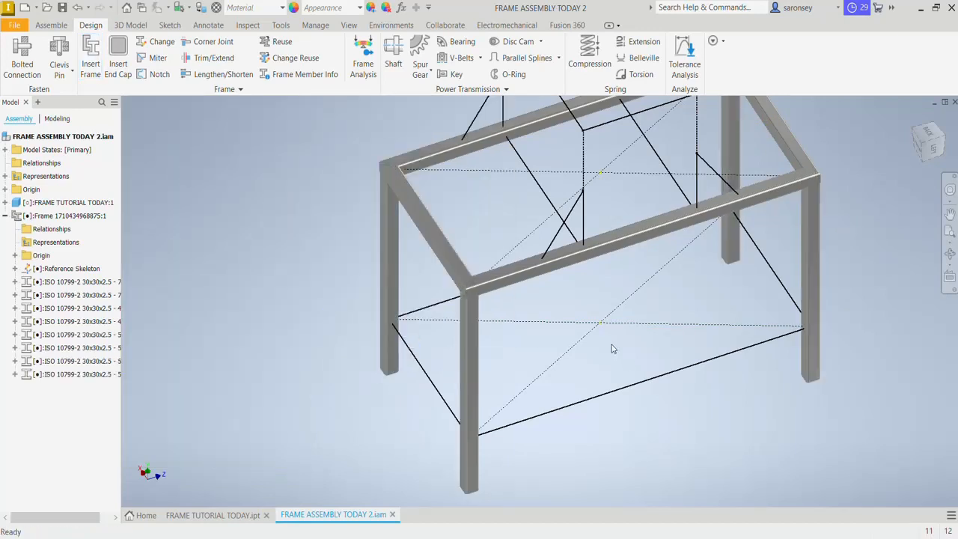
Trim all four legs to the underside face of a short upper-rectangle member with a 0 mm offset.
middle_click_drag(611, 344, 569, 398)
scroll(351, 258, "down", 4)
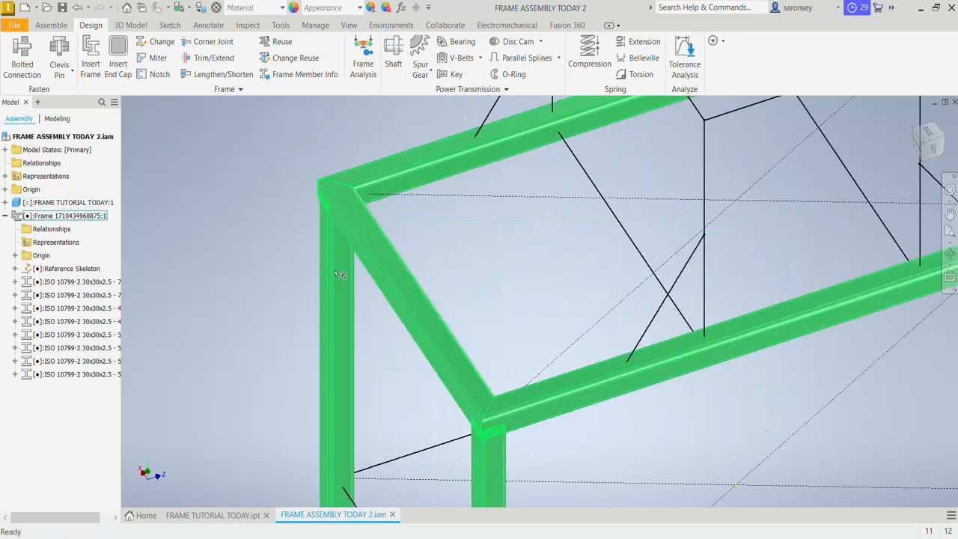
left_click(216, 64)
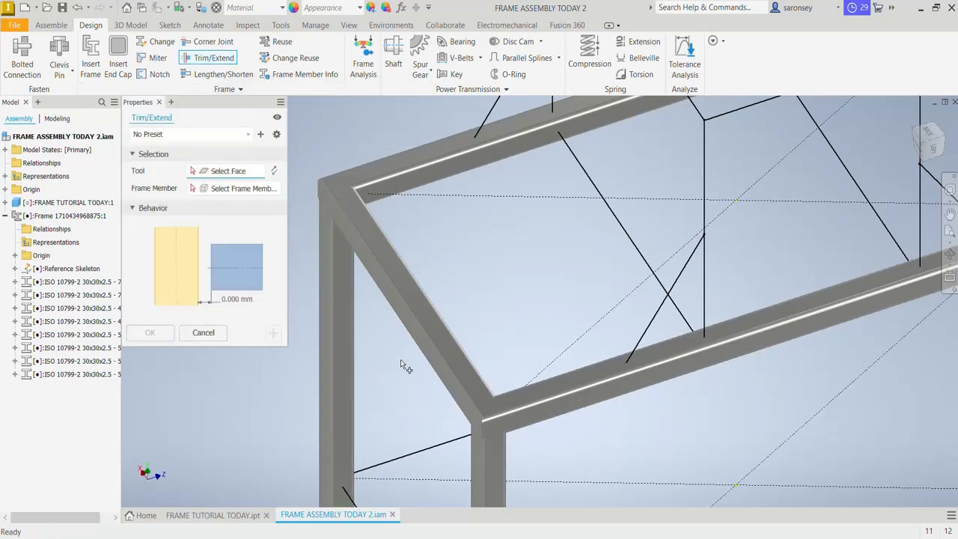
middle_click_drag(400, 360, 419, 327, "shift")
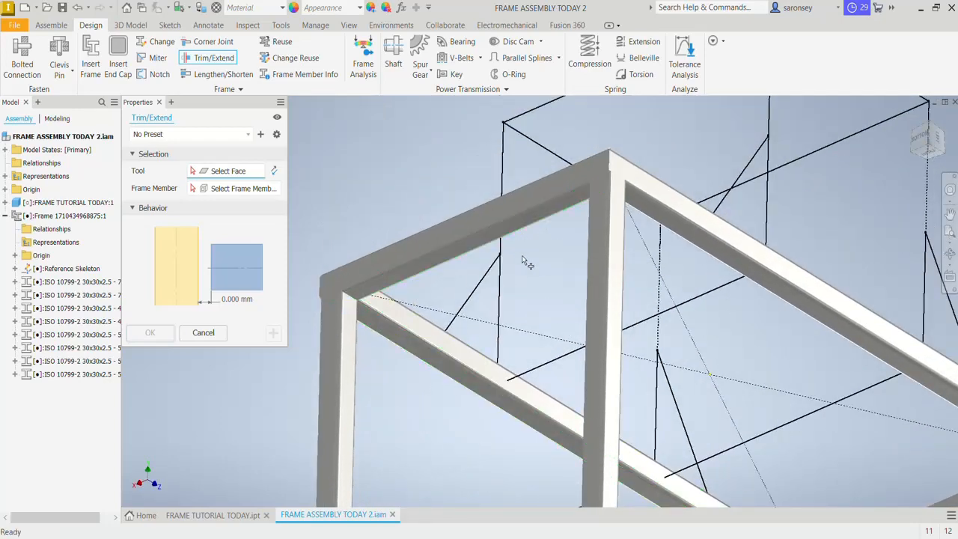
left_click(563, 208)
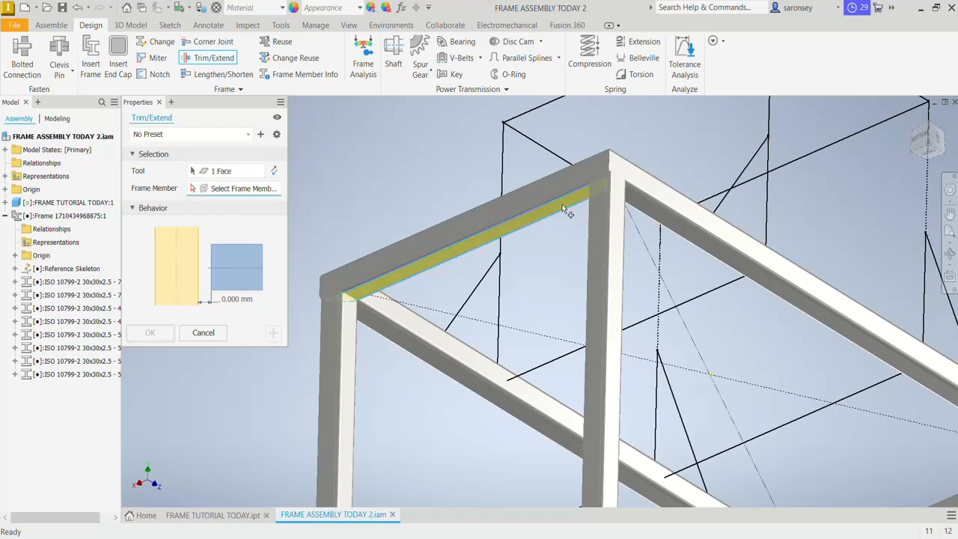
left_click(352, 350)
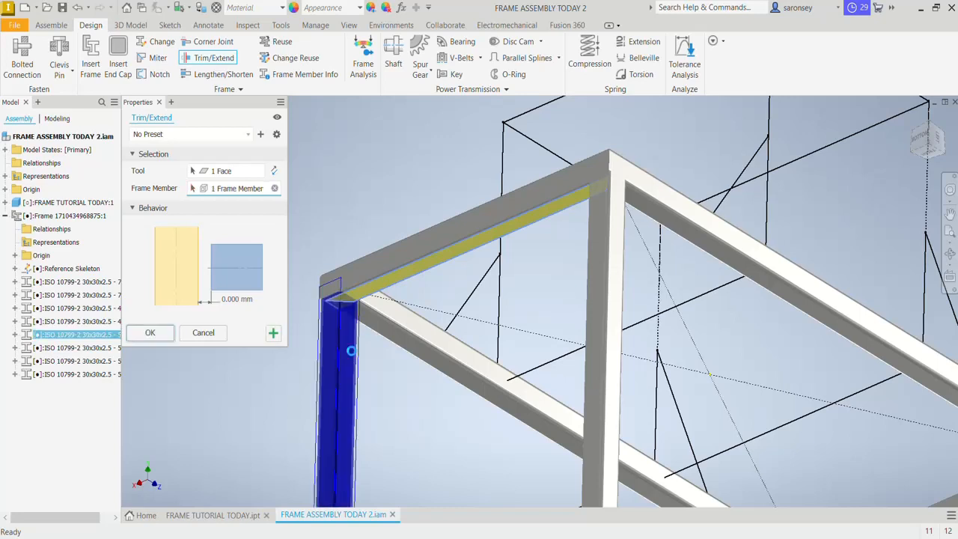
left_click(606, 292)
scroll(742, 332, "down", 3)
middle_click_drag(773, 354, 585, 204)
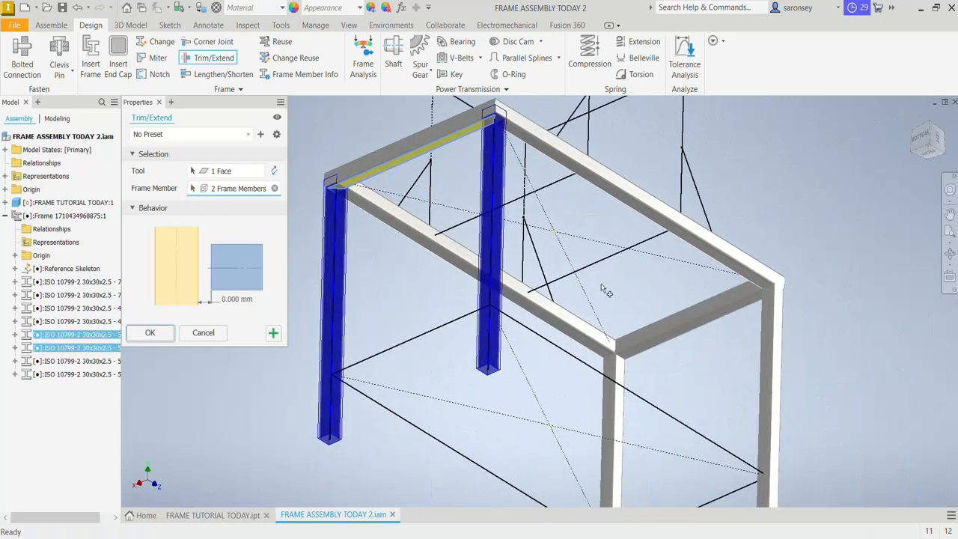
left_click(614, 364)
left_click(767, 372)
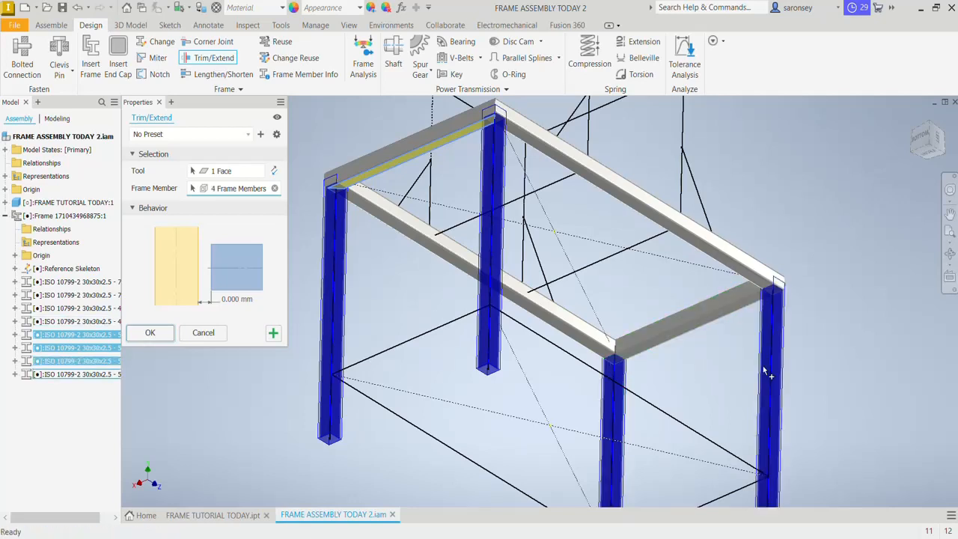
left_click(150, 333)
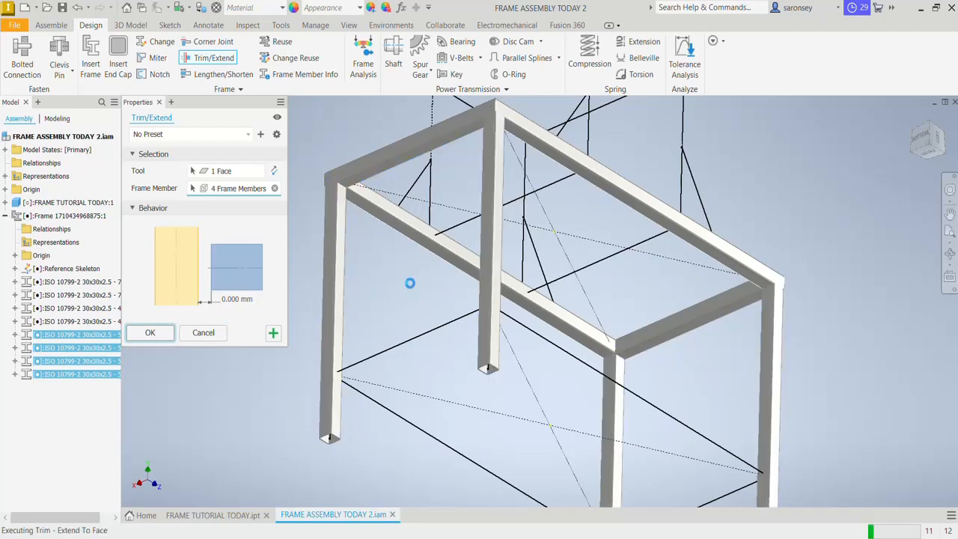
Insert 30x30x2.5 square-tube members along the two long and two short lower-rectangle lines, accepting the default member names.
middle_click_drag(410, 283, 448, 339, "shift")
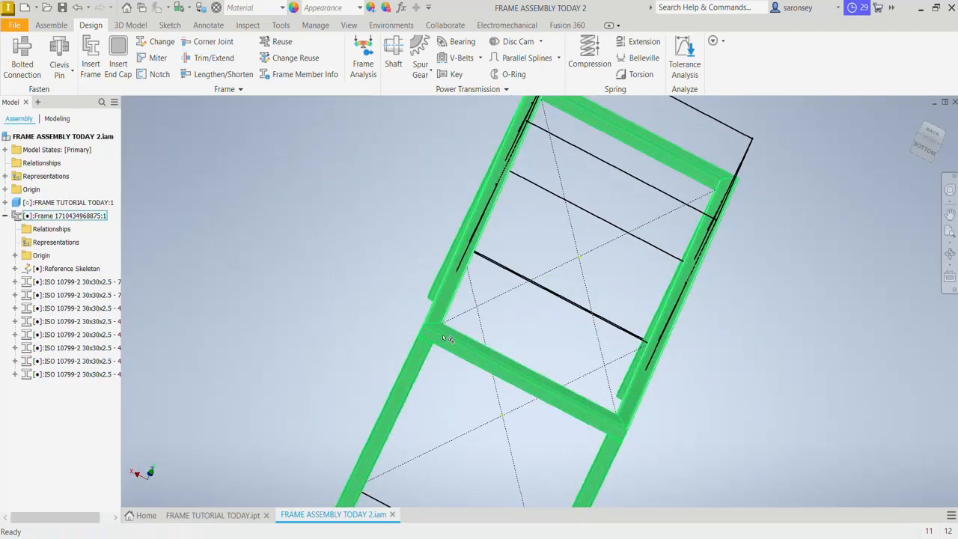
scroll(402, 348, "down", 3)
mouse_move(504, 384)
middle_mouse_down("shift")
mouse_move(547, 391)
mouse_move(534, 366)
mouse_move(517, 385)
middle_mouse_up("shift")
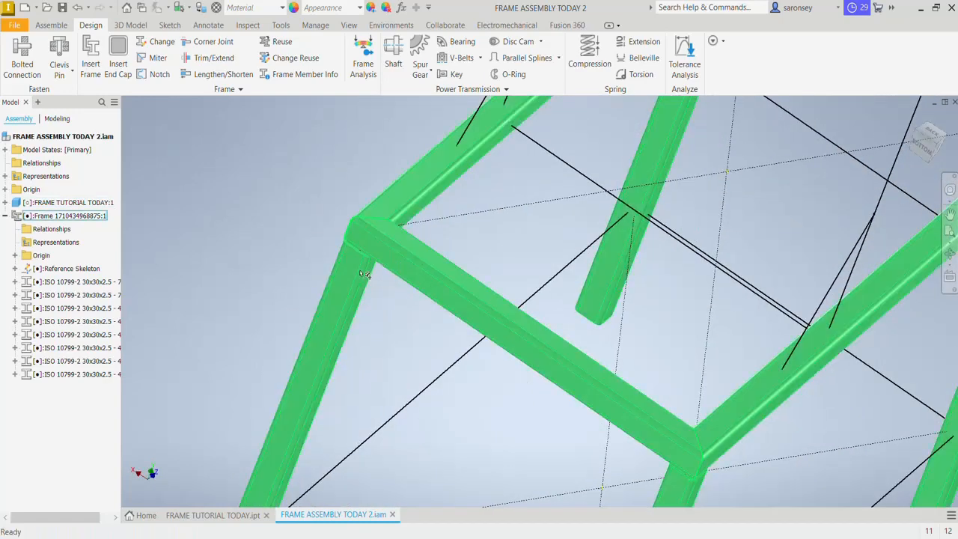
scroll(402, 284, "up", 3)
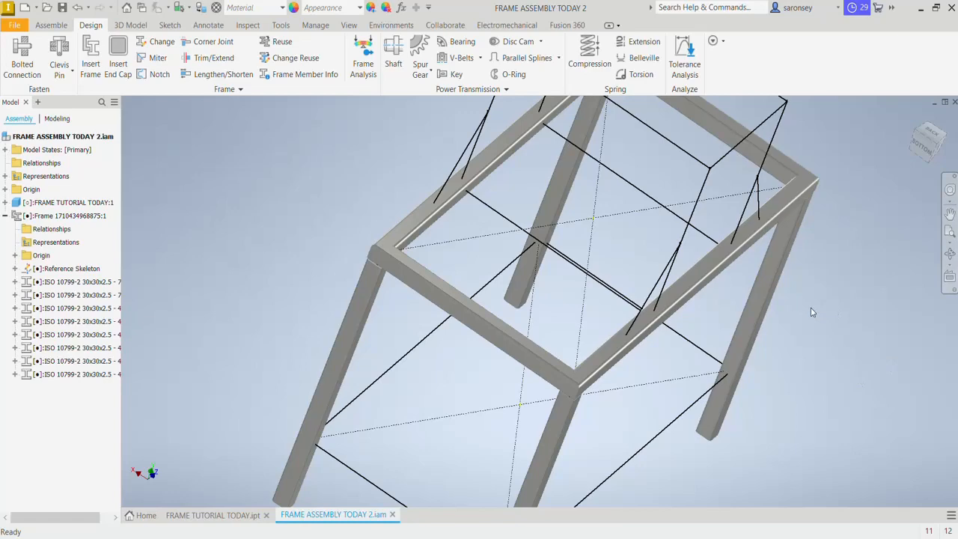
middle_click_drag(825, 316, 762, 302, "shift")
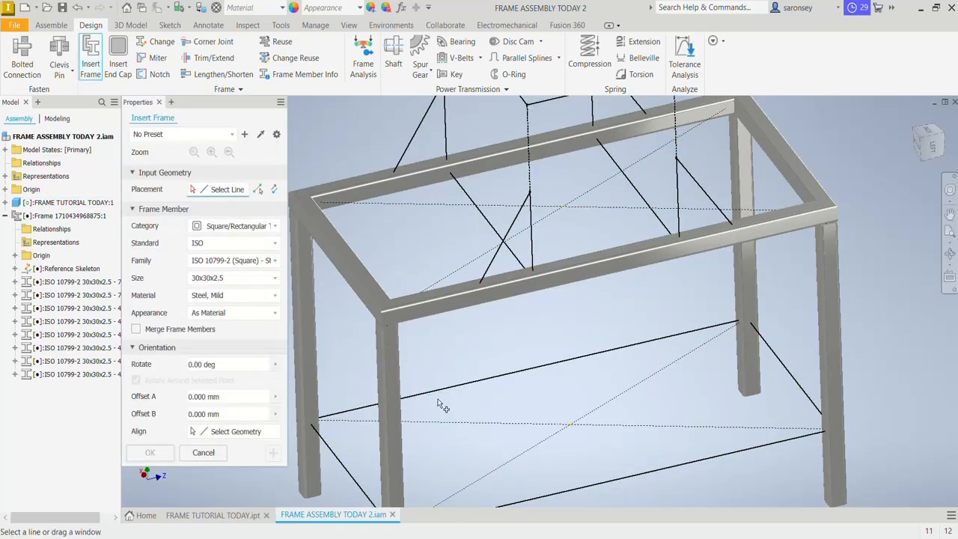
left_click(477, 374)
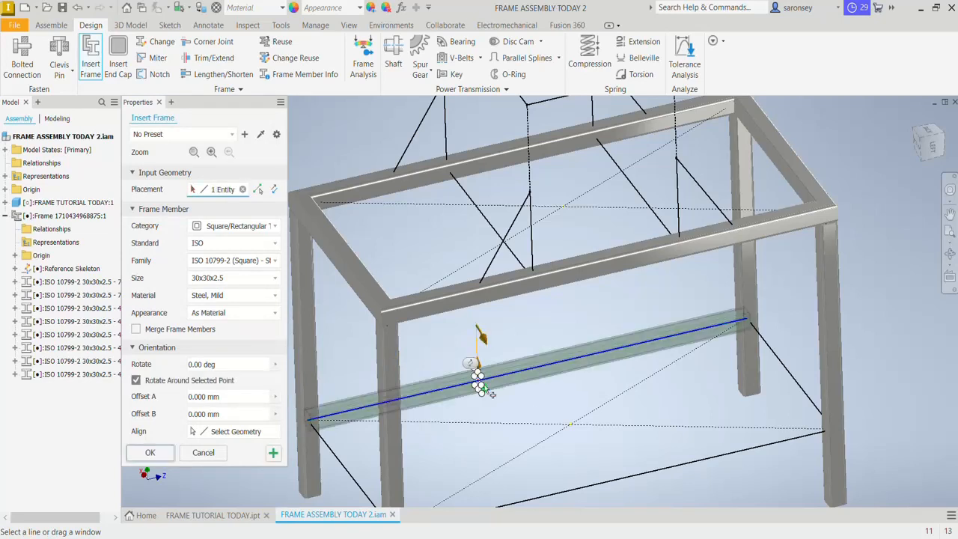
left_click(637, 475)
left_click(786, 369)
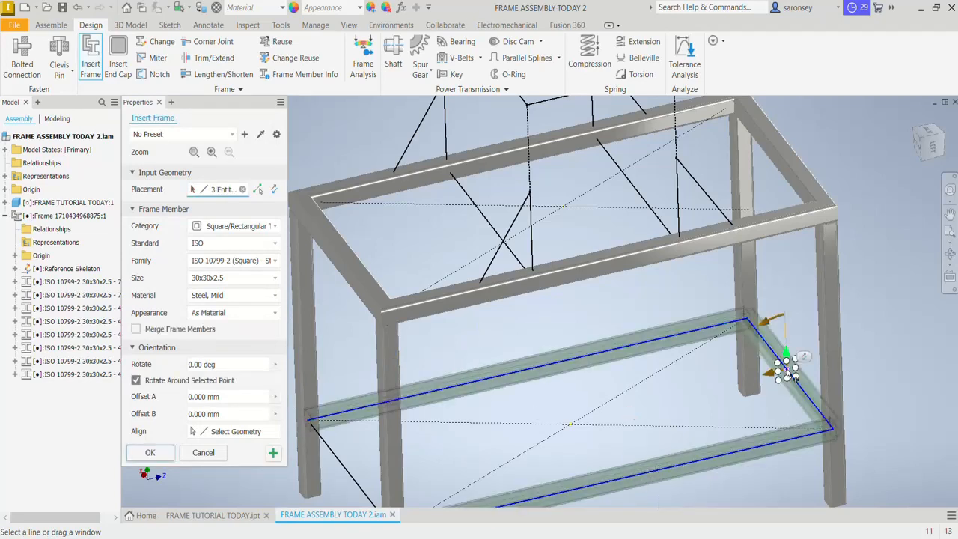
left_click(329, 447)
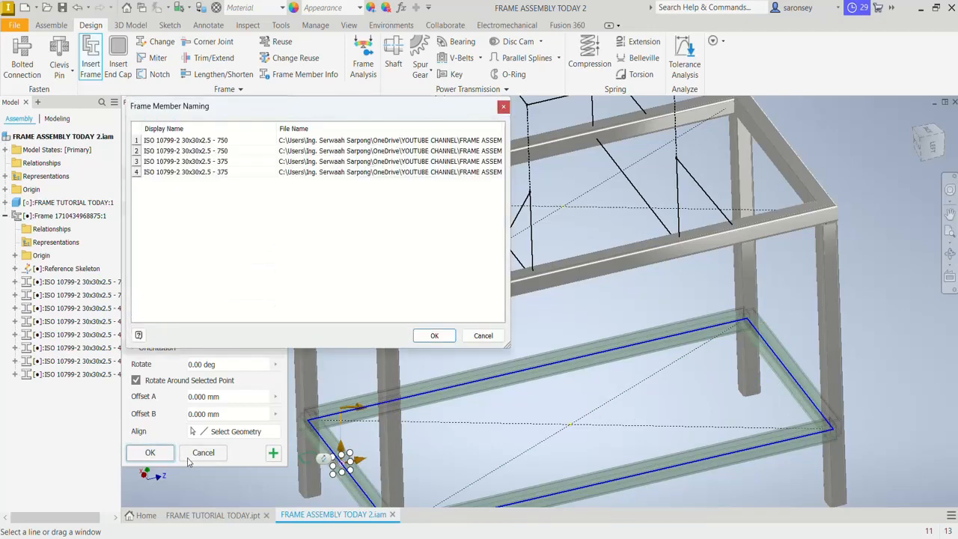
left_click(434, 336)
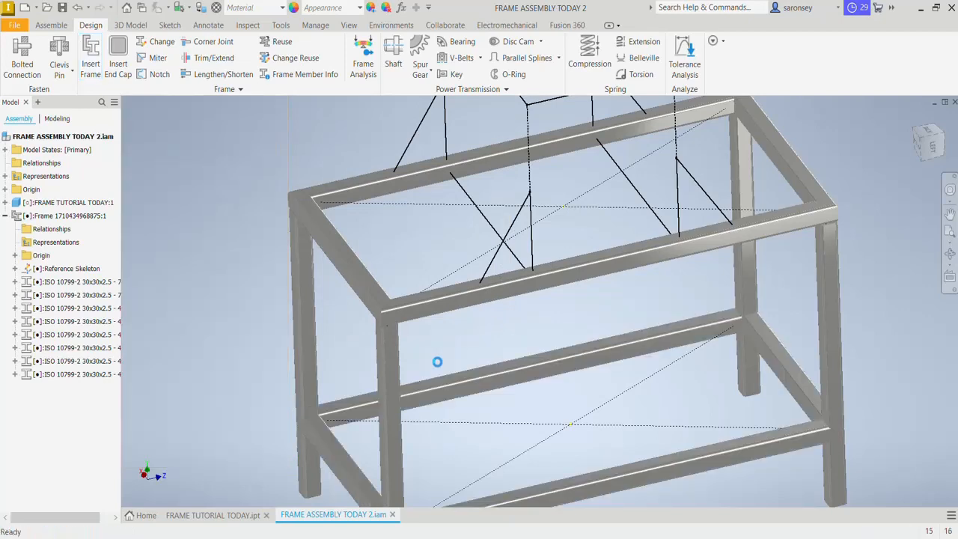
Trim both long lower members at one end to the inward-facing side of a leg there, with a 0 mm offset.
middle_click_drag(447, 363, 401, 291)
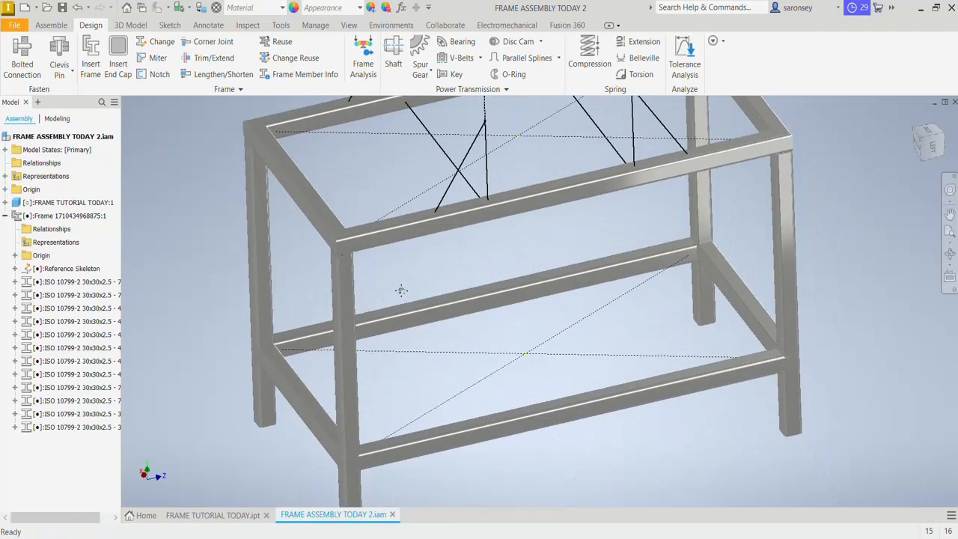
left_click(222, 60)
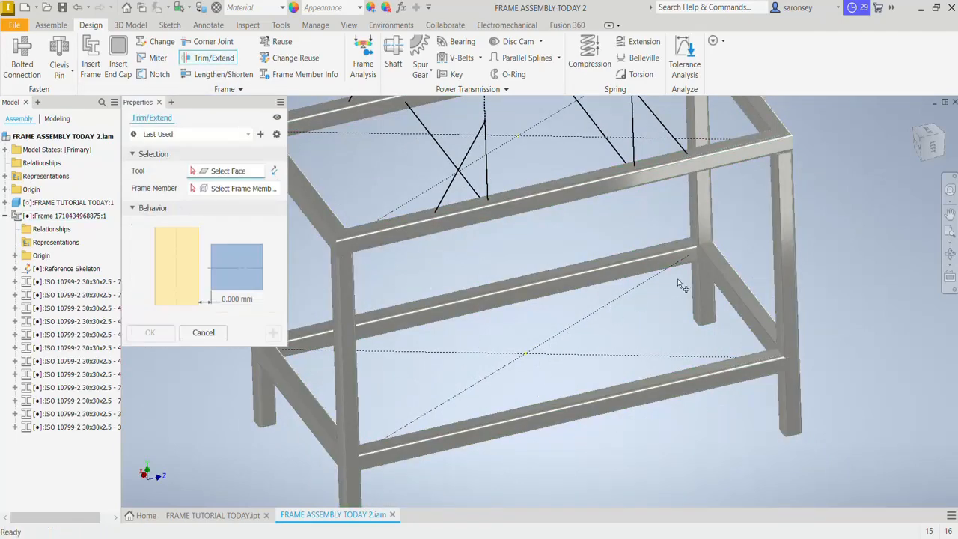
mouse_move(649, 307)
middle_mouse_down("shift")
mouse_move(671, 314)
mouse_move(650, 345)
middle_mouse_up("shift")
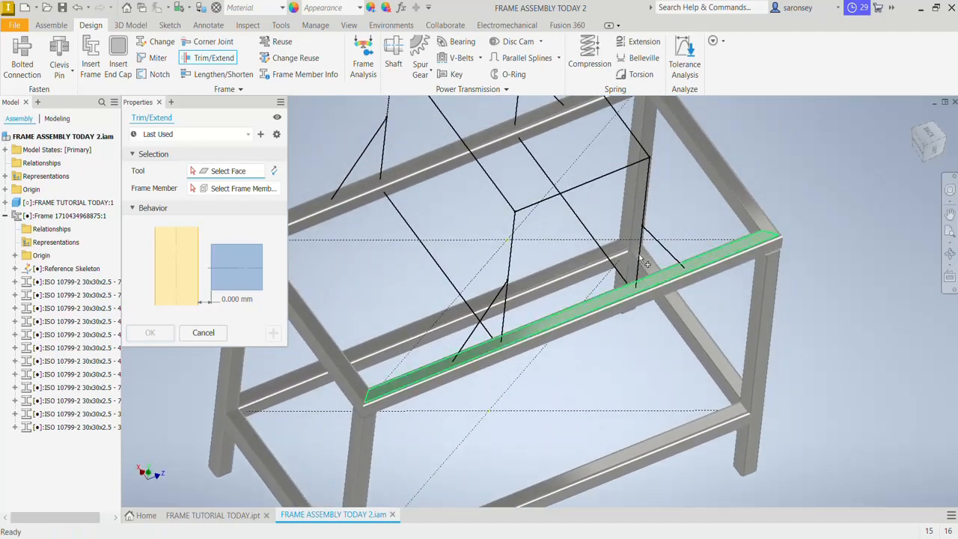
left_click(627, 212)
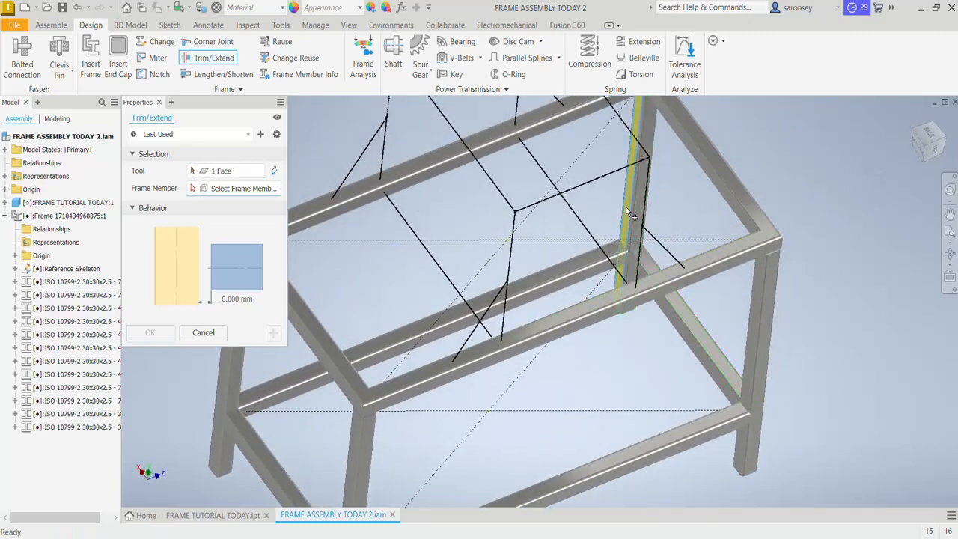
left_click(563, 277)
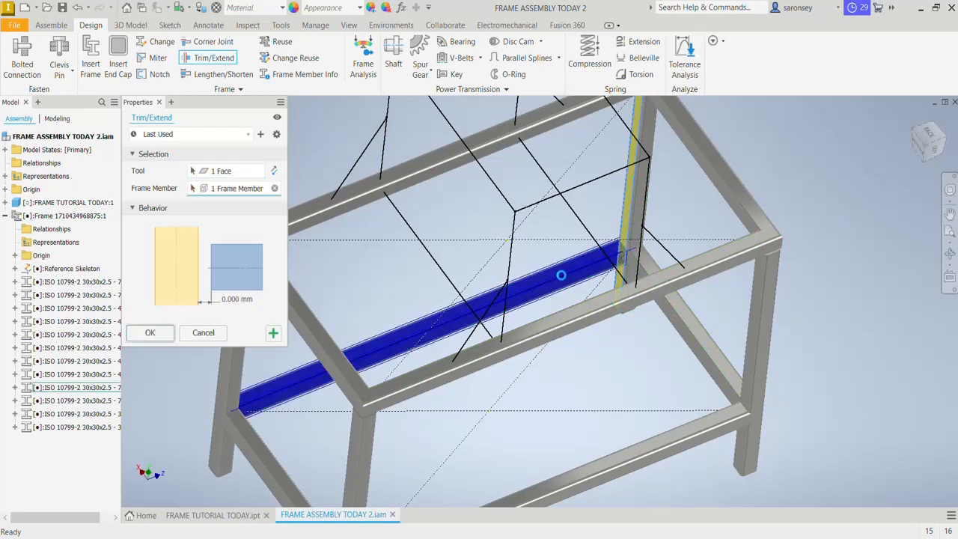
left_click(662, 446)
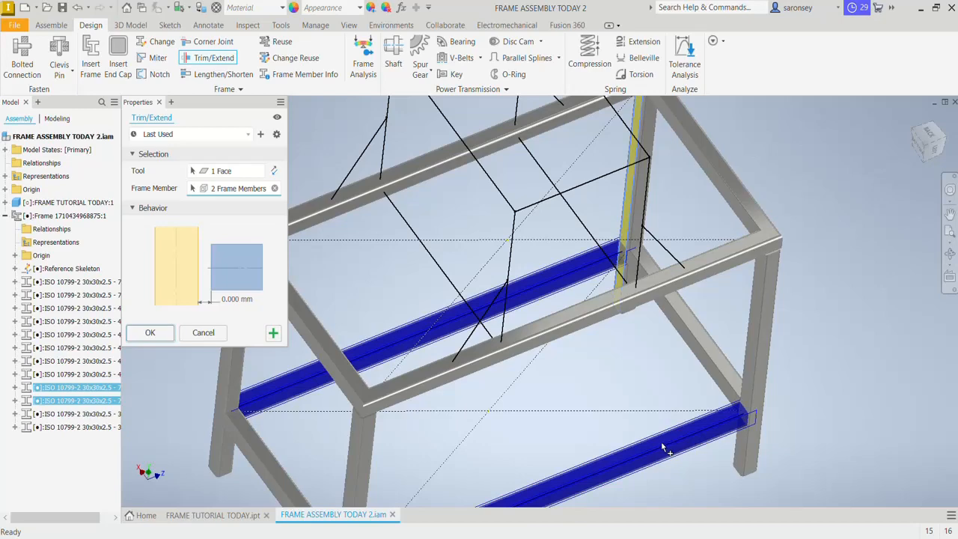
middle_click_drag(609, 427, 669, 339)
scroll(627, 352, "down", 3)
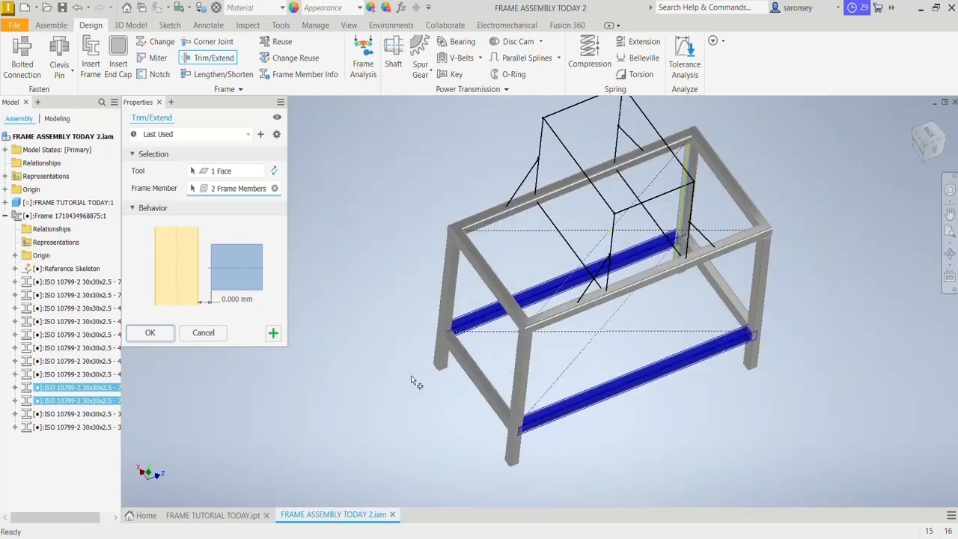
left_click(152, 333)
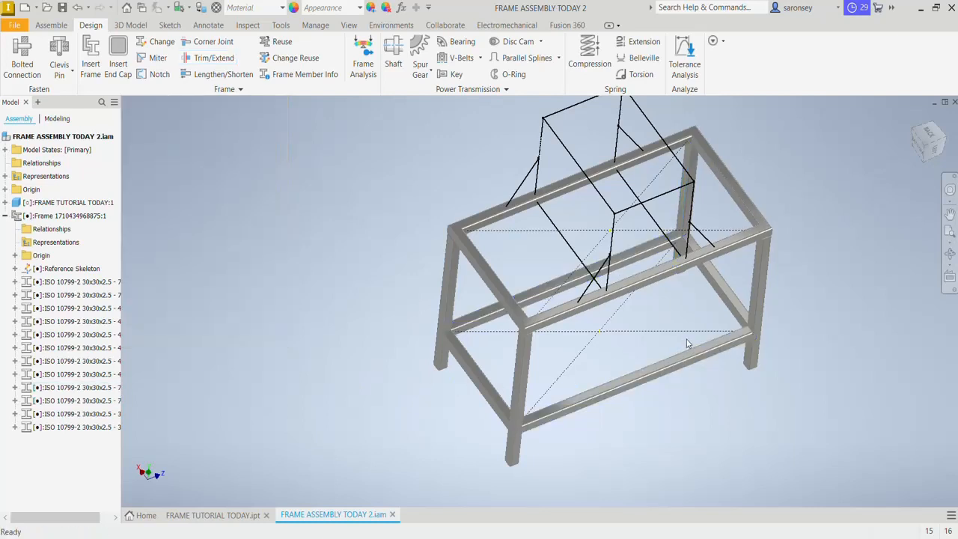
Trim the opposite ends of both long lower members to the inner face of a leg at that end, with 0 mm offset.
middle_click_drag(675, 333, 592, 352, "shift")
scroll(558, 351, "up", 4)
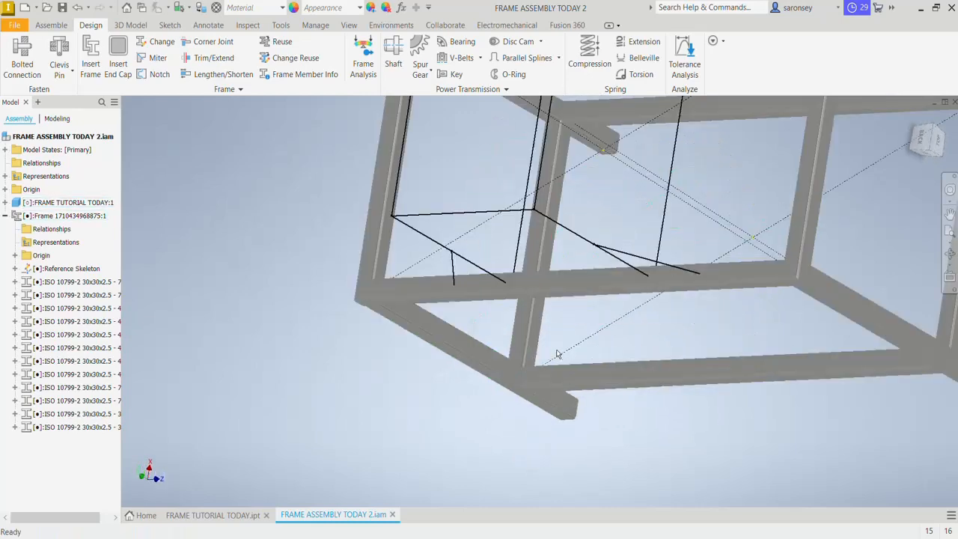
left_click(216, 59)
left_click(462, 338)
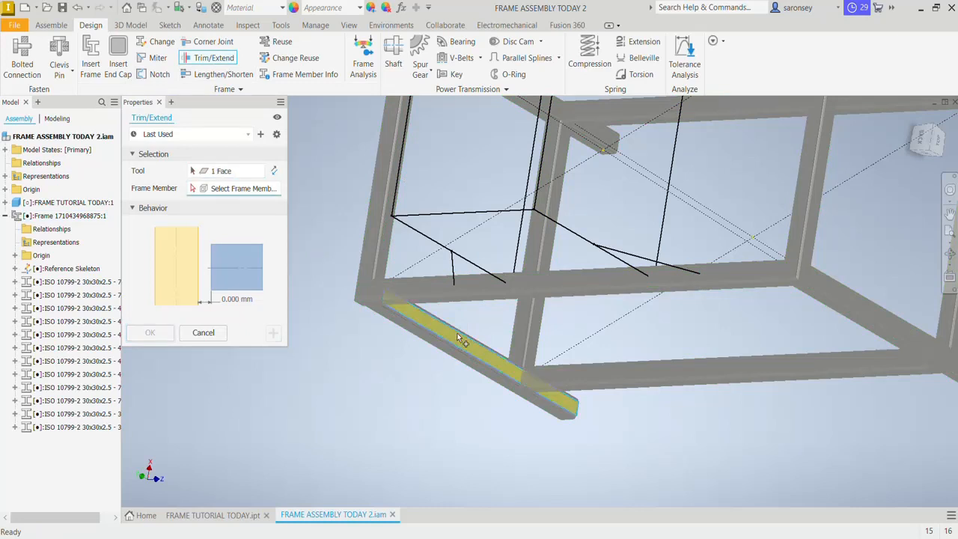
middle_click_drag(621, 361, 648, 340, "shift")
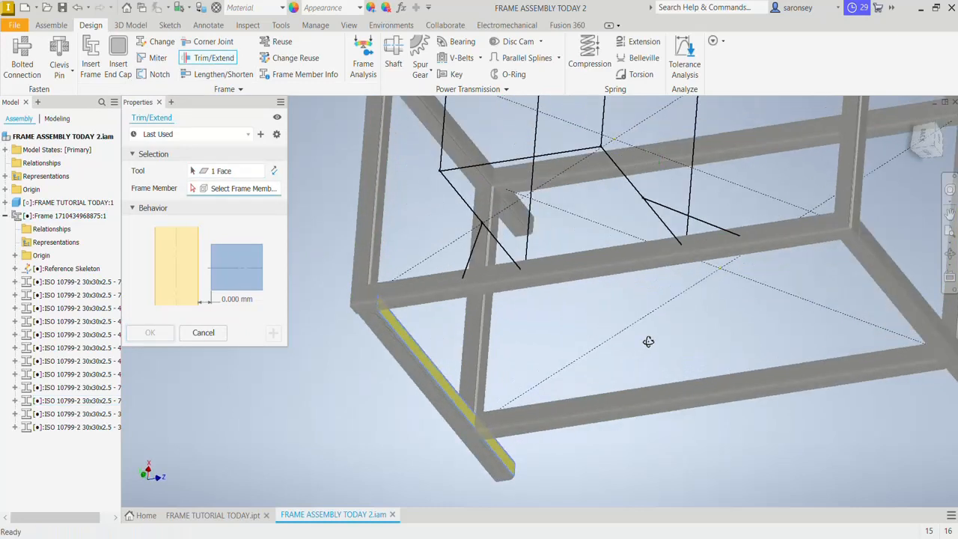
left_click(577, 407)
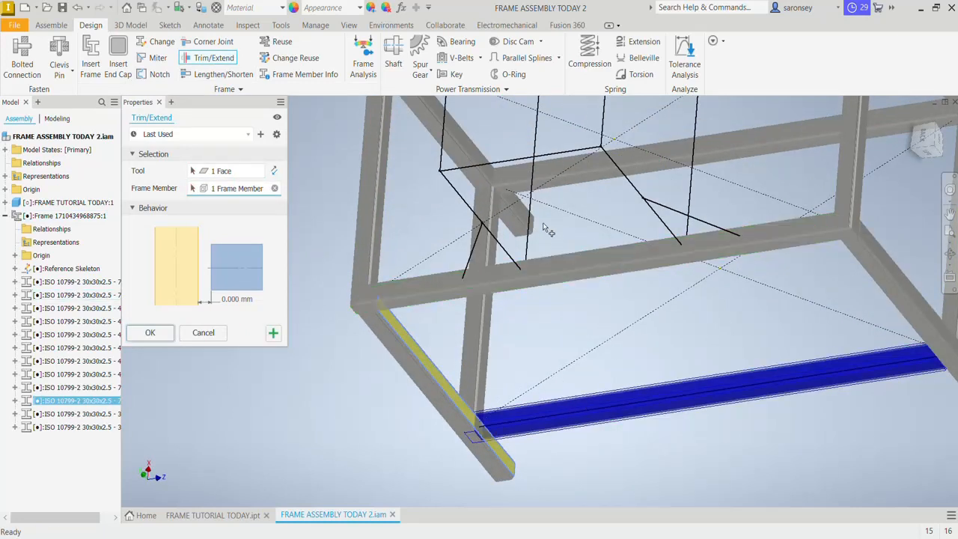
left_click(570, 178)
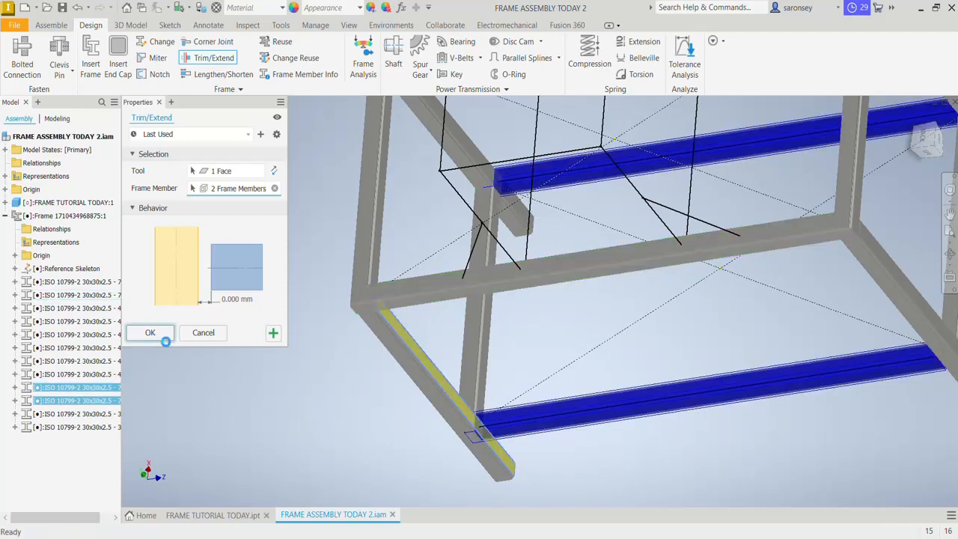
left_click(164, 337)
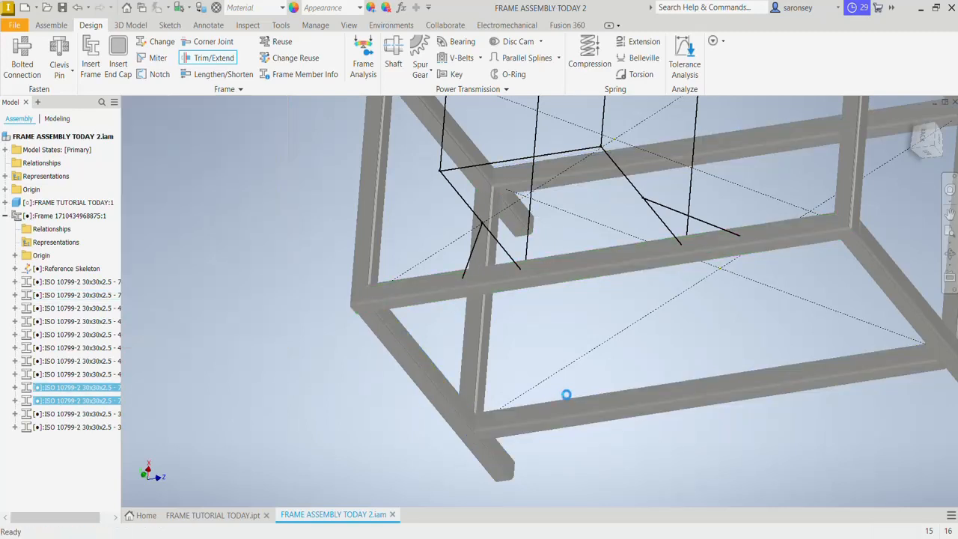
Trim both short lower members at one end to the inner face of a leg there, with a 0 mm offset.
middle_click_drag(567, 389, 594, 357, "shift")
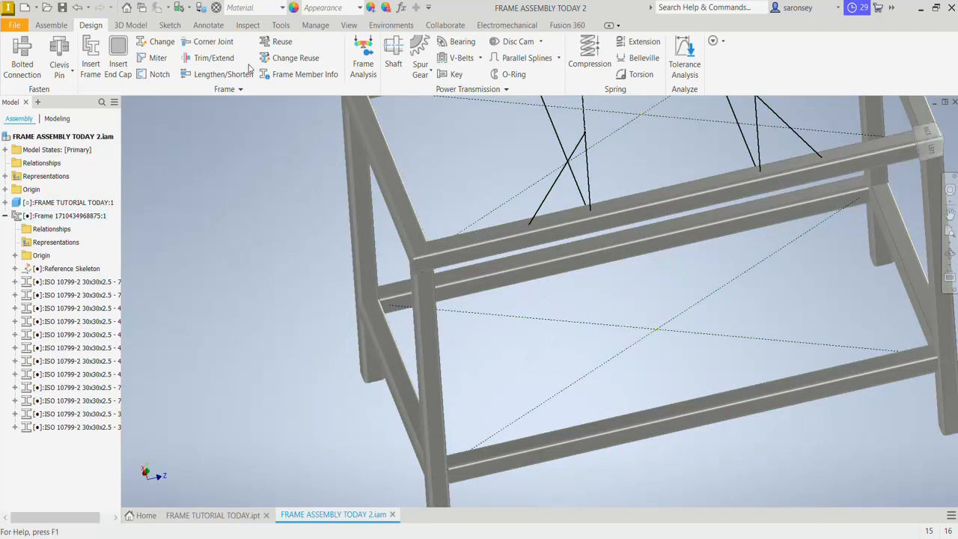
left_click(202, 60)
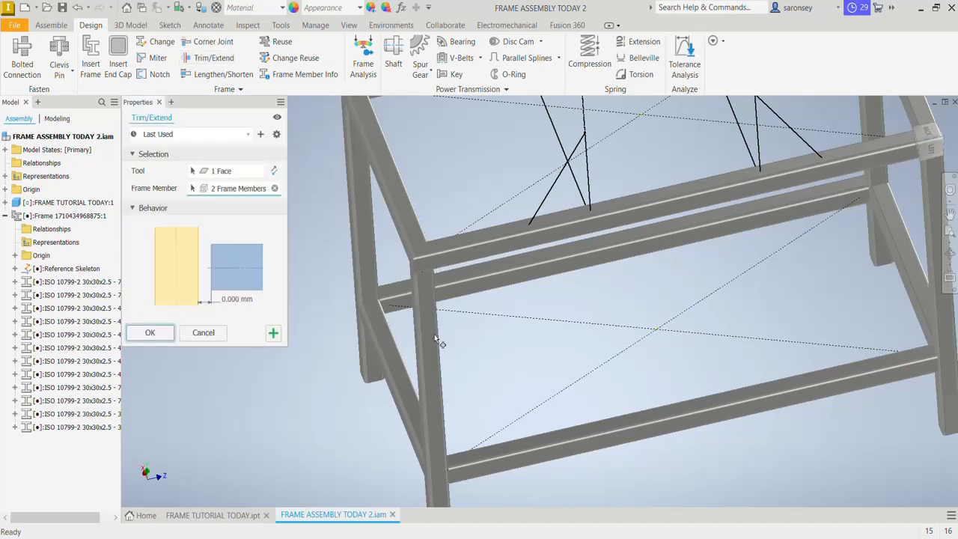
left_click(369, 282)
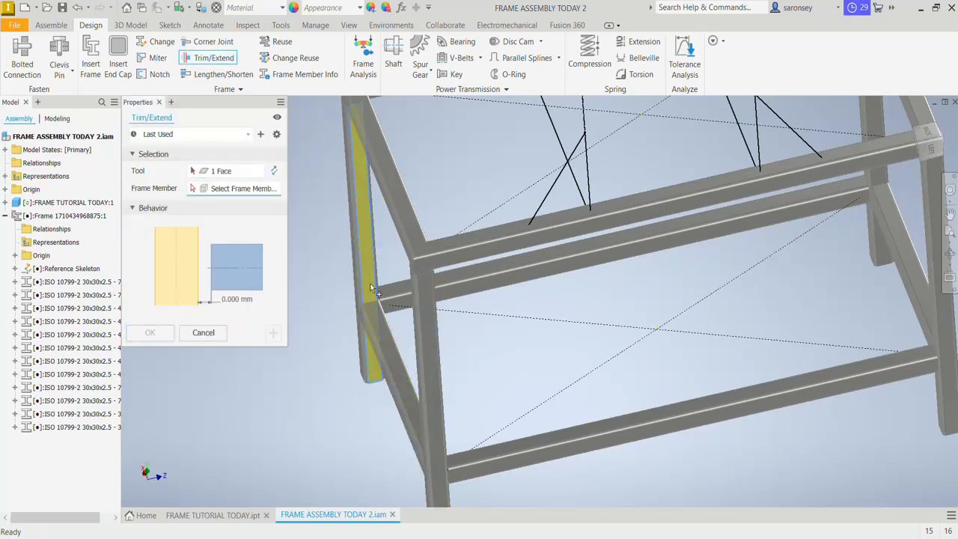
left_click(389, 351)
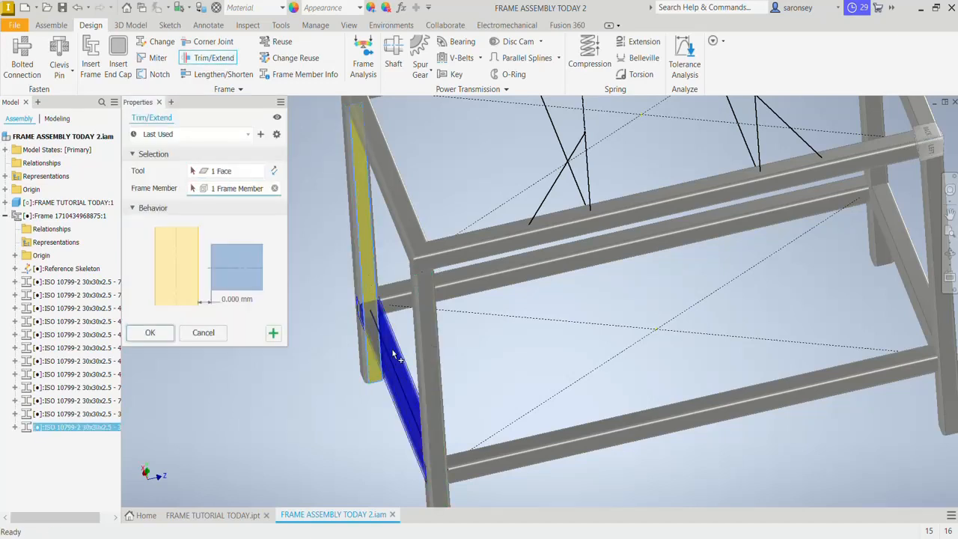
left_click(921, 281)
left_click(149, 334)
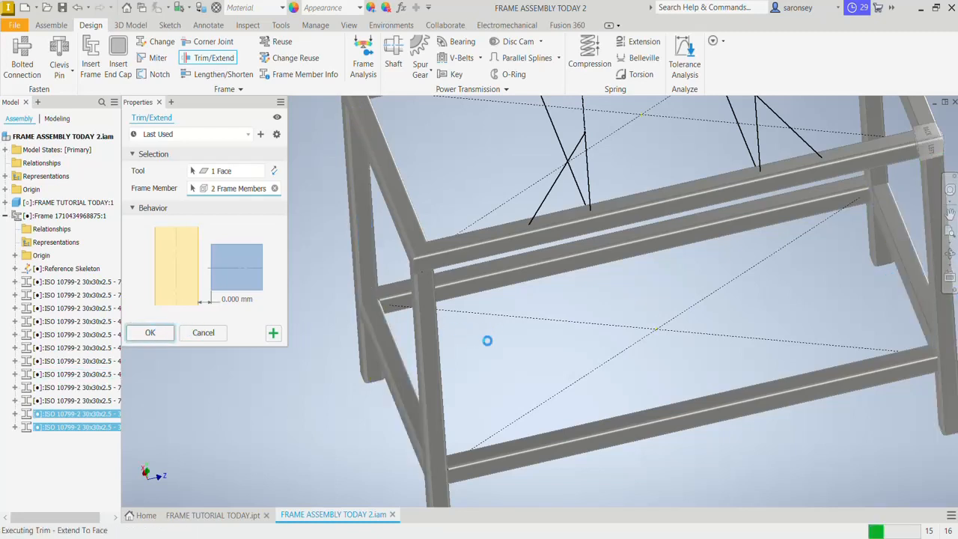
Trim the opposite ends of both short lower members to the inward-facing side of a leg at that end, with a 0 mm offset.
middle_click_drag(528, 344, 820, 333, "shift")
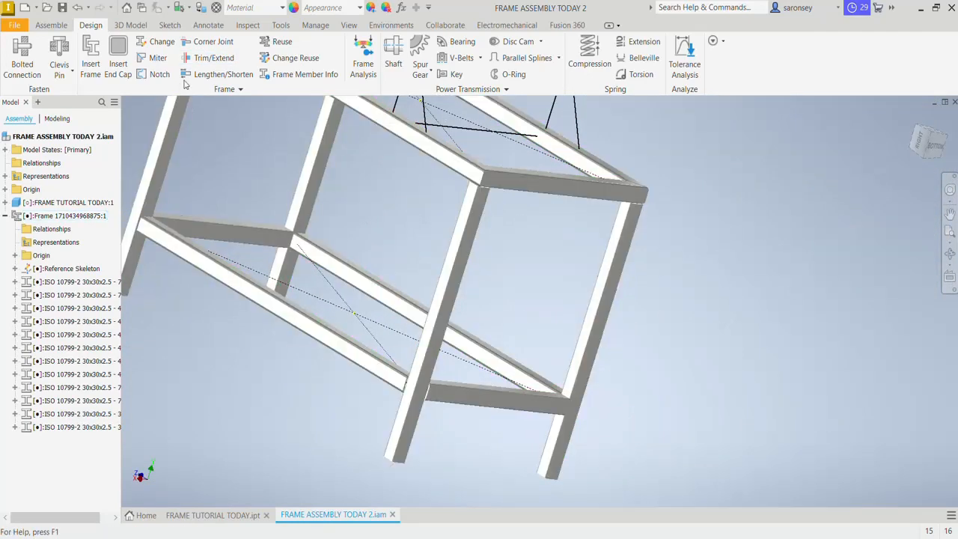
left_click(209, 58)
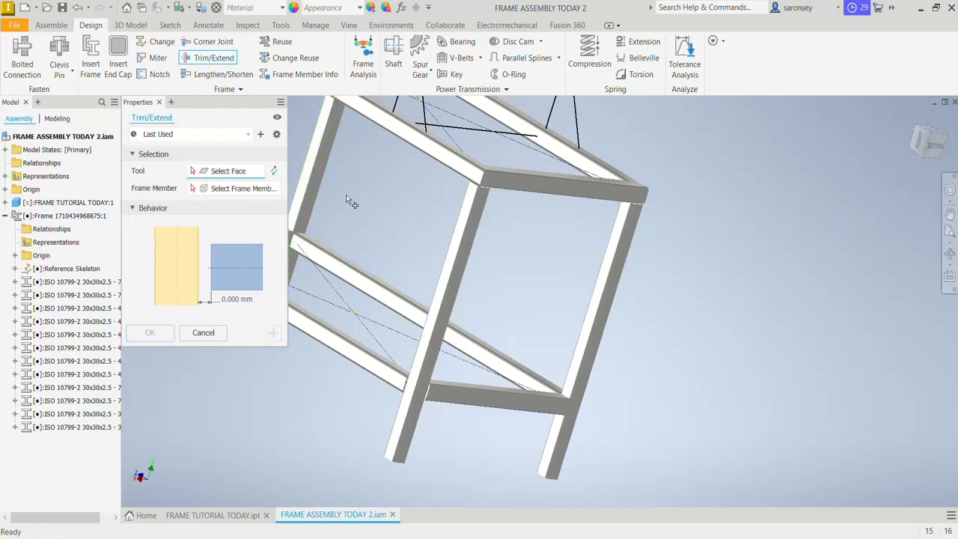
middle_click_drag(348, 199, 483, 252)
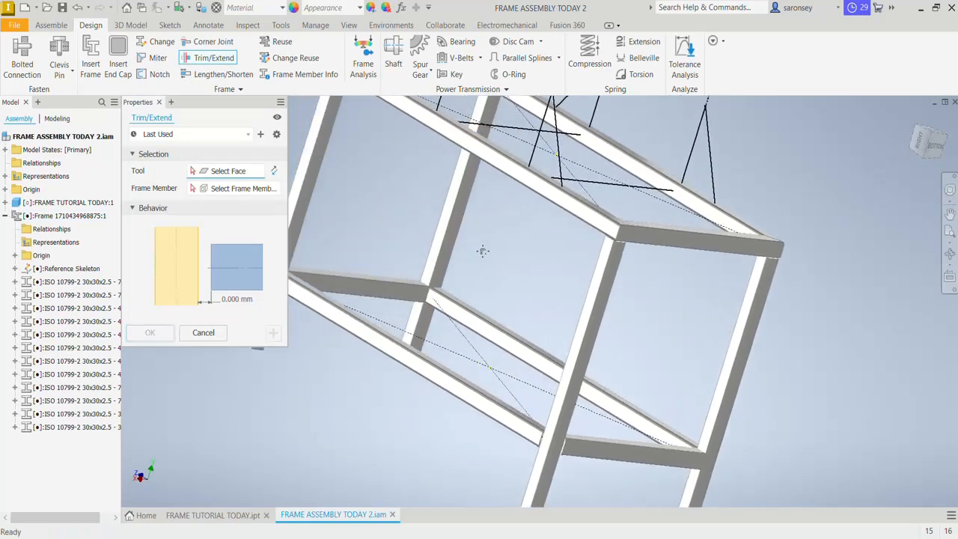
left_click(442, 227)
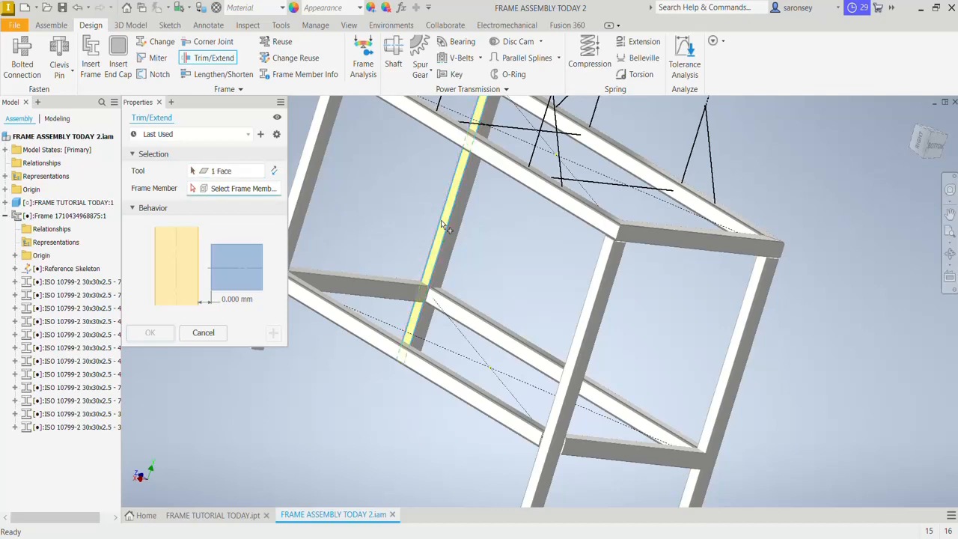
left_click(361, 282)
left_click(625, 462)
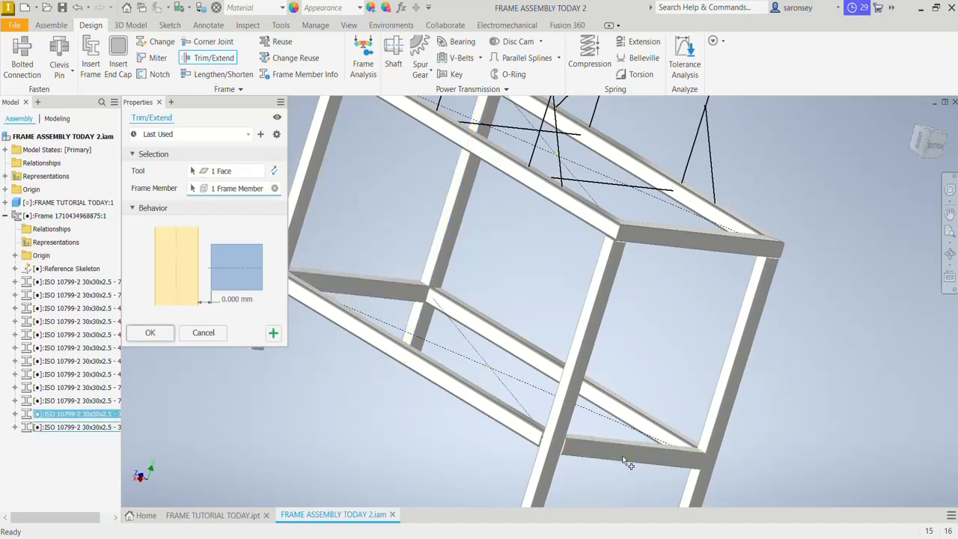
left_click(154, 334)
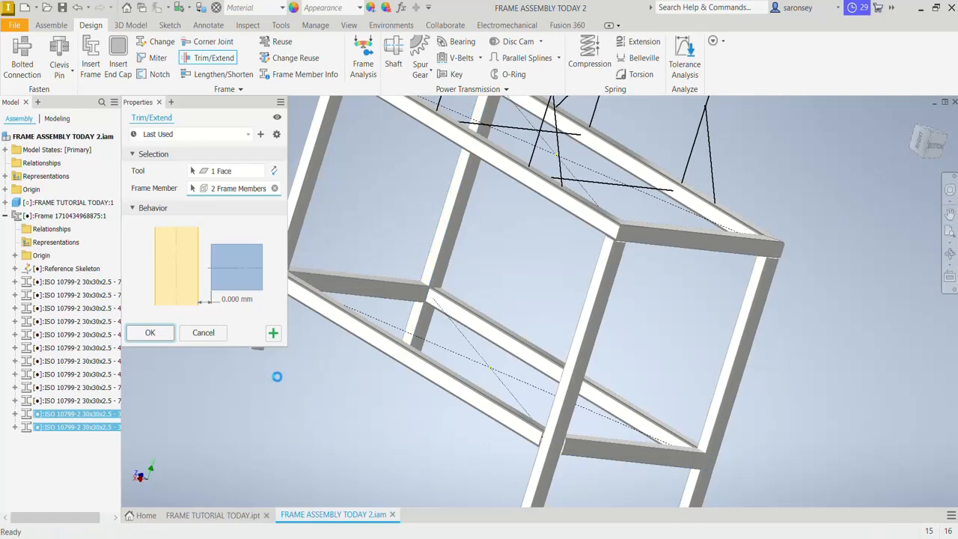
Insert 30x30x2.5 square-tube members along the two cross lines between the long upper members and the two parallel lines above them, accepting the default names.
scroll(521, 296, "down", 3)
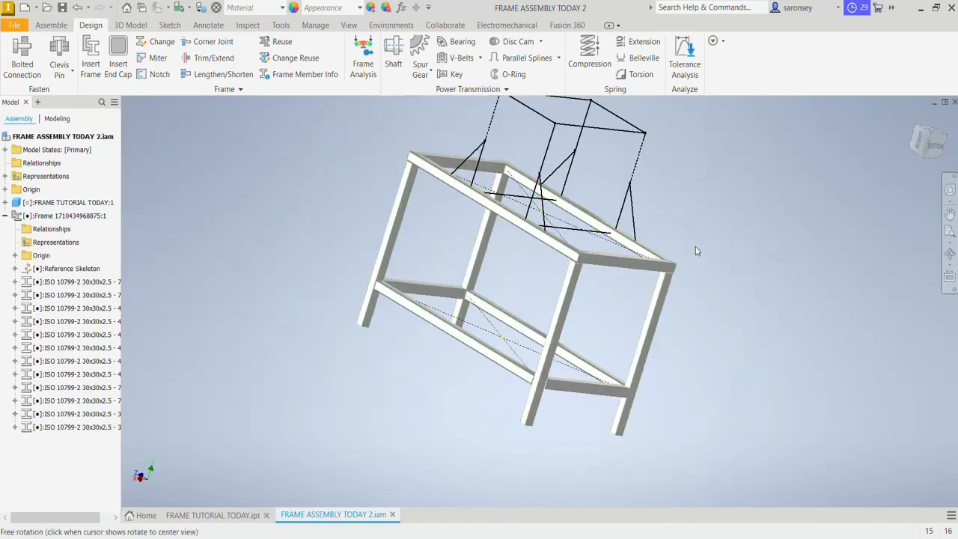
mouse_move(694, 247)
middle_mouse_down("shift")
mouse_move(646, 259)
mouse_move(733, 271)
middle_mouse_up("shift")
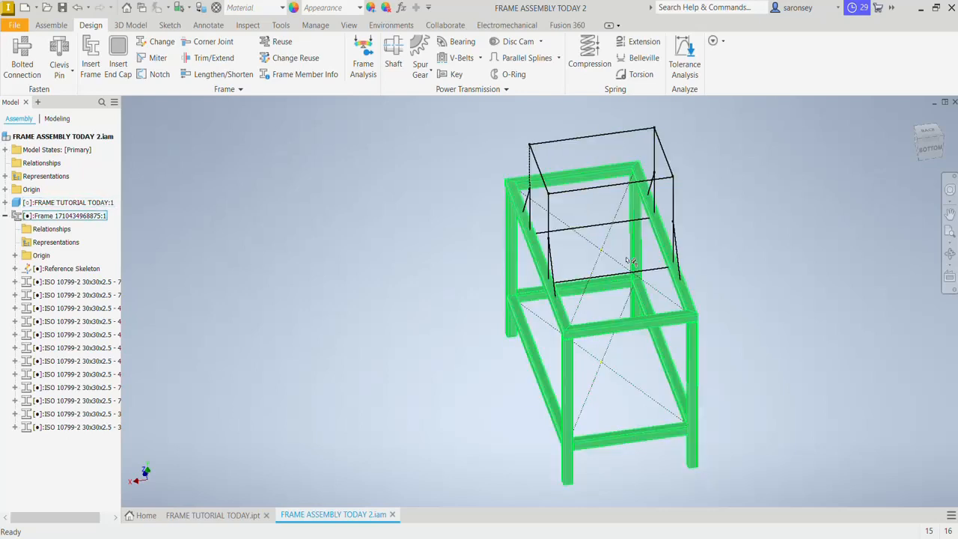
scroll(625, 273, "up", 4)
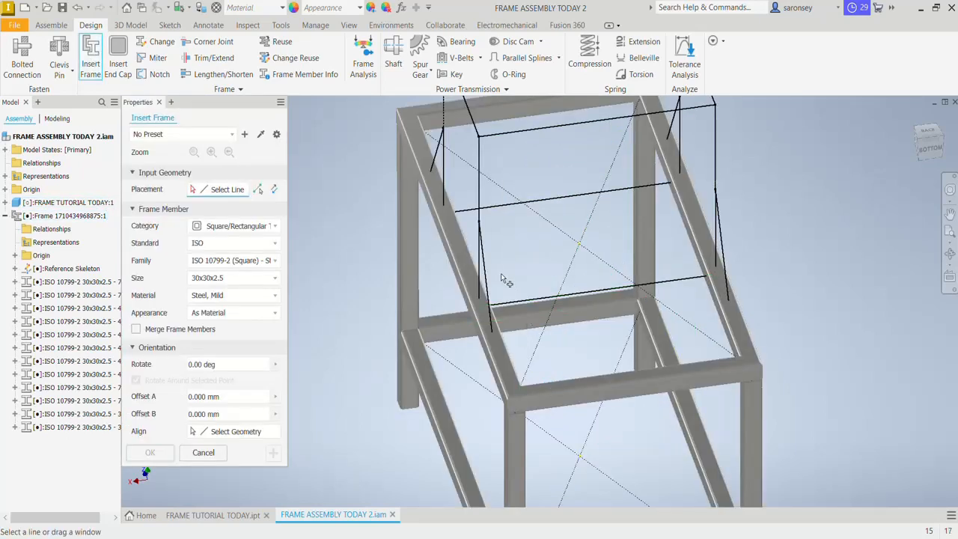
left_click(535, 201)
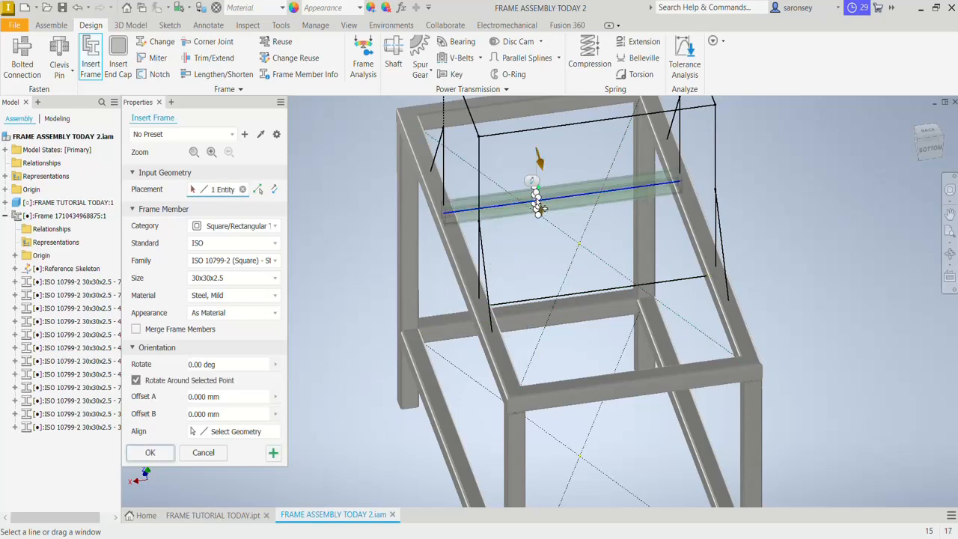
left_click(603, 297)
scroll(596, 297, "down", 3)
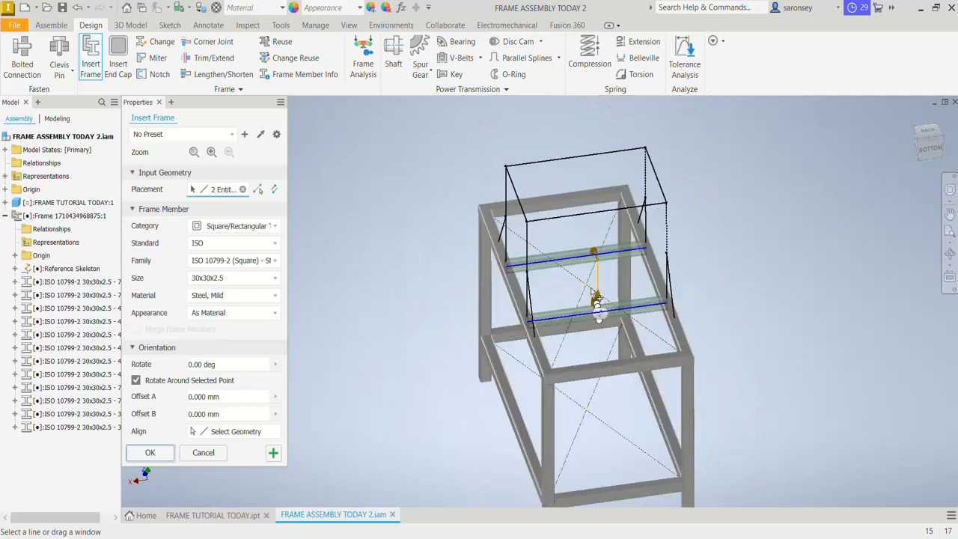
left_click(583, 215)
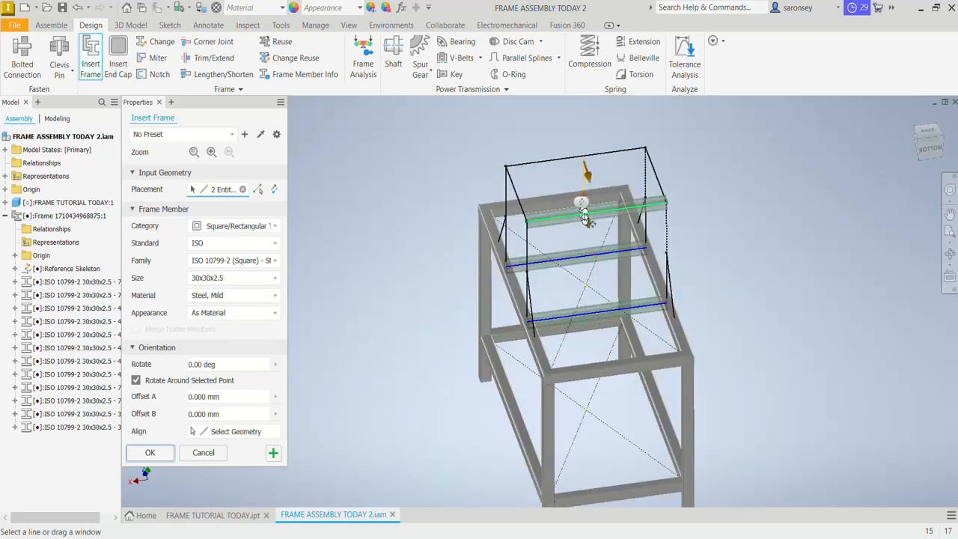
left_click(575, 158)
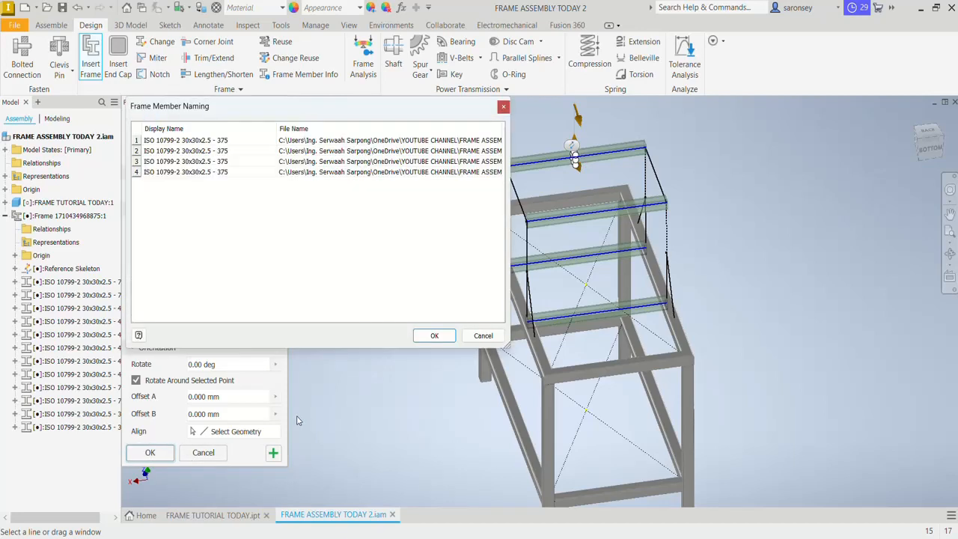
left_click(434, 335)
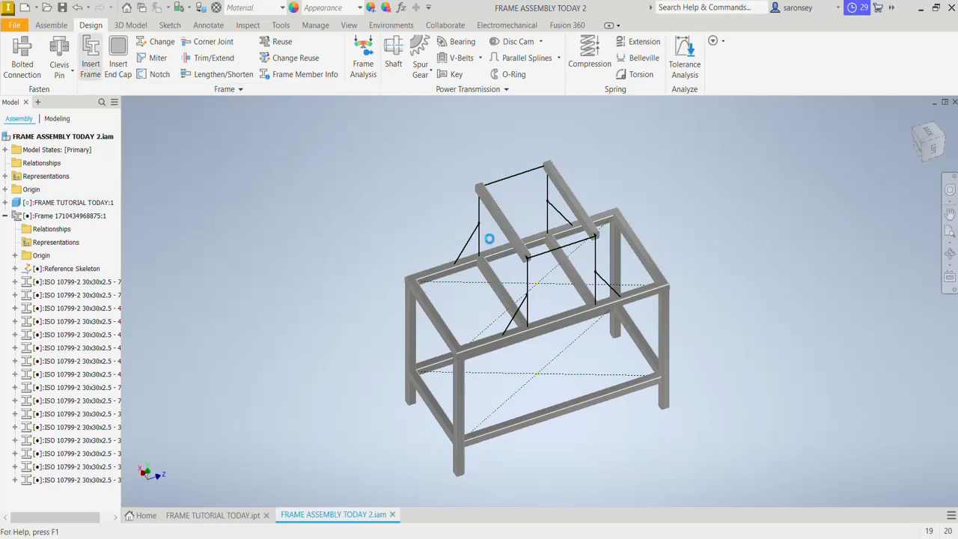
Insert 30x30x2.5 square-tube members along the four vertical lines of the raised top section, accepting the default member names.
left_click(478, 212)
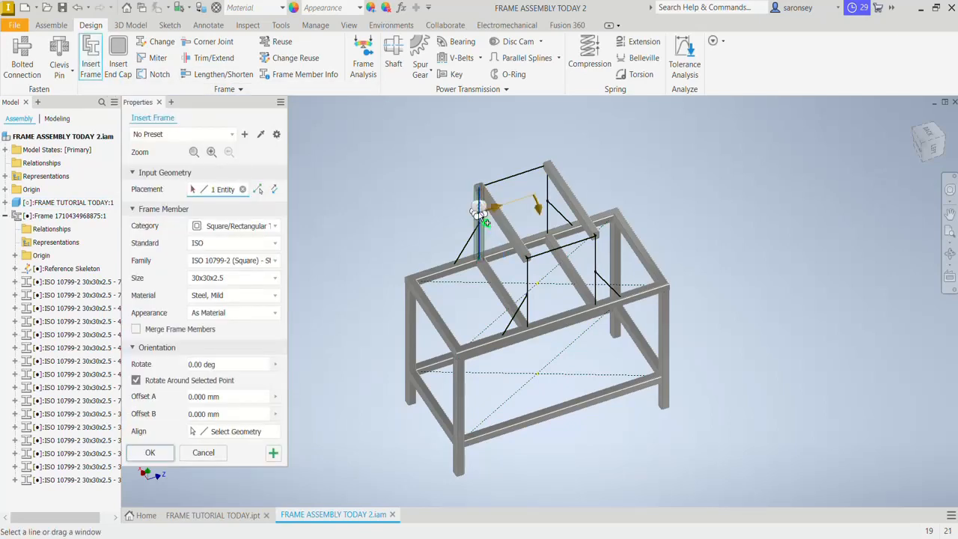
left_click(550, 196)
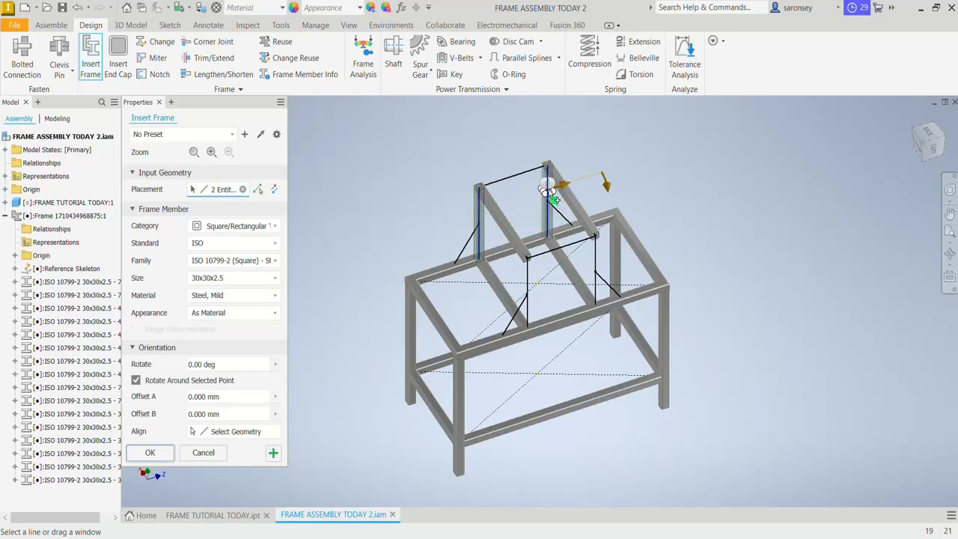
left_click(529, 286)
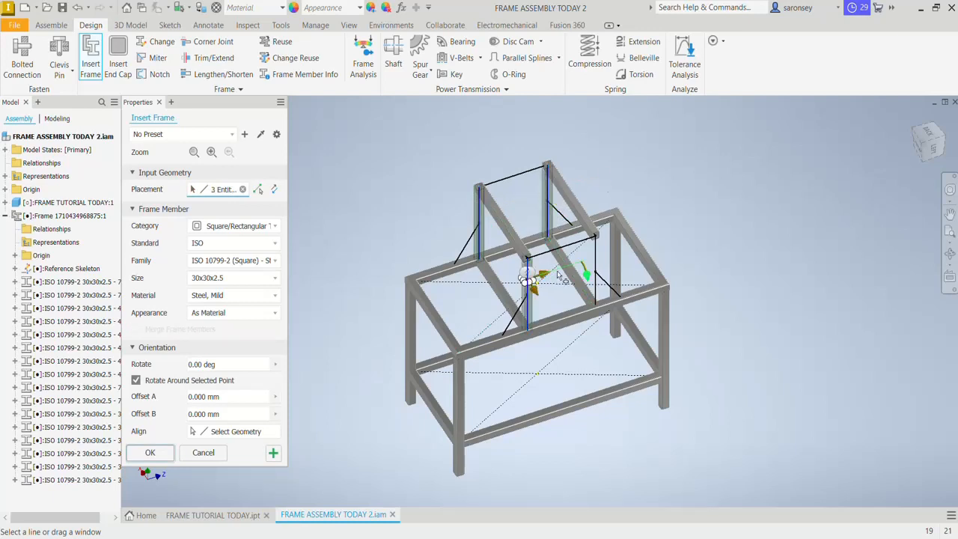
left_click(594, 255)
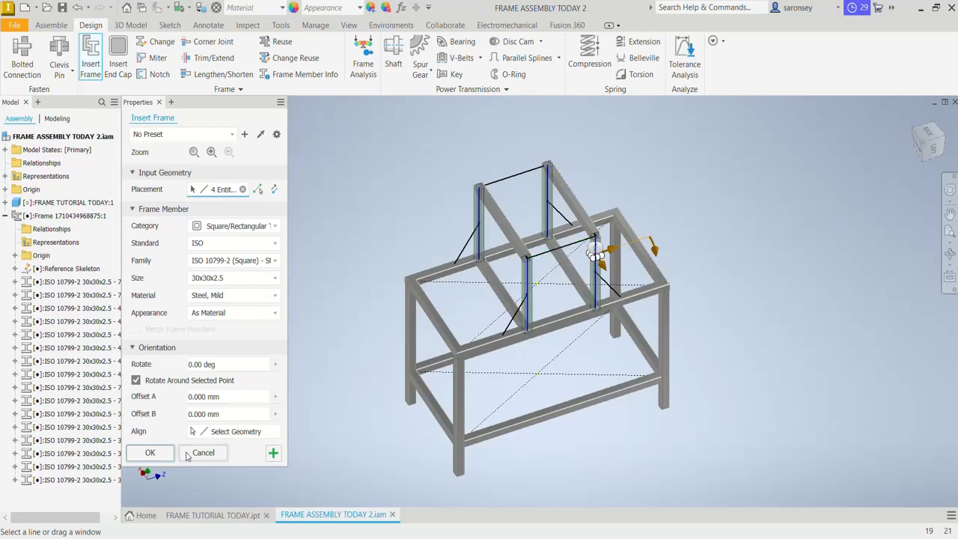
left_click(272, 452)
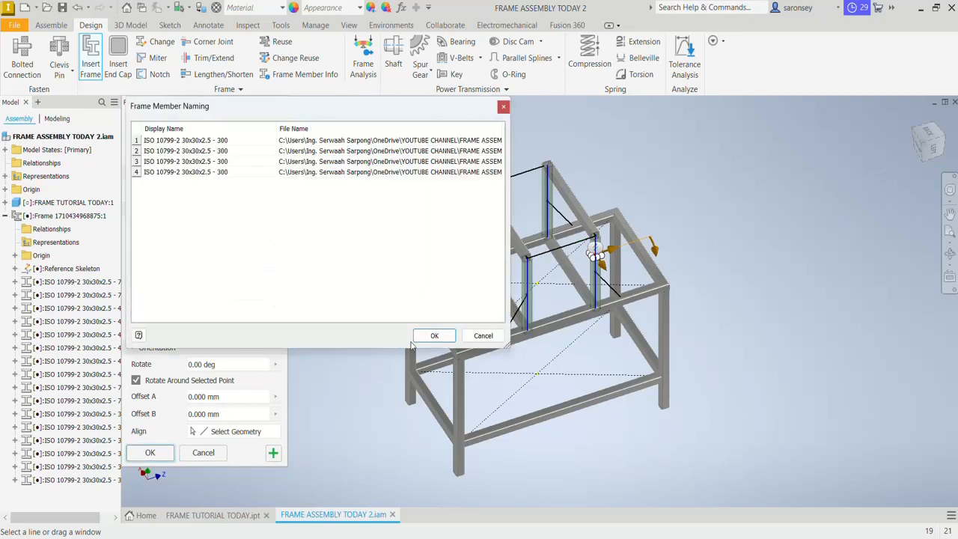
left_click(434, 335)
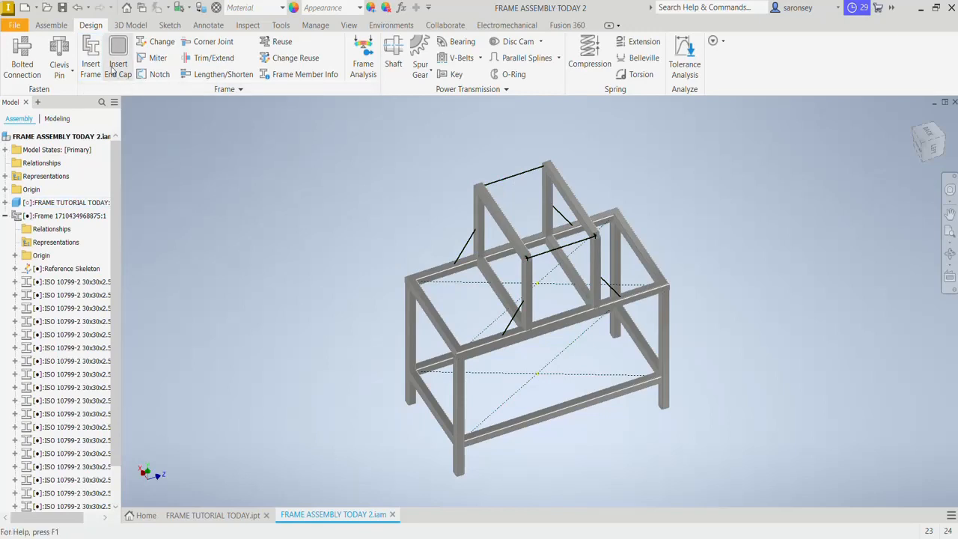
Insert 30x30x2.5 square-tube members along the two remaining lines of the raised section's top rectangle, accepting the default member names.
left_click(92, 60)
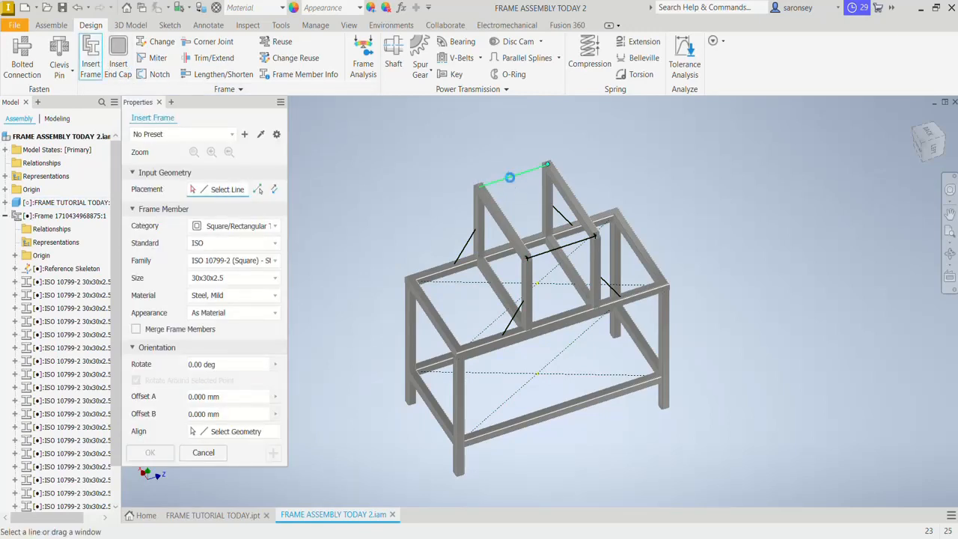
left_click(511, 177)
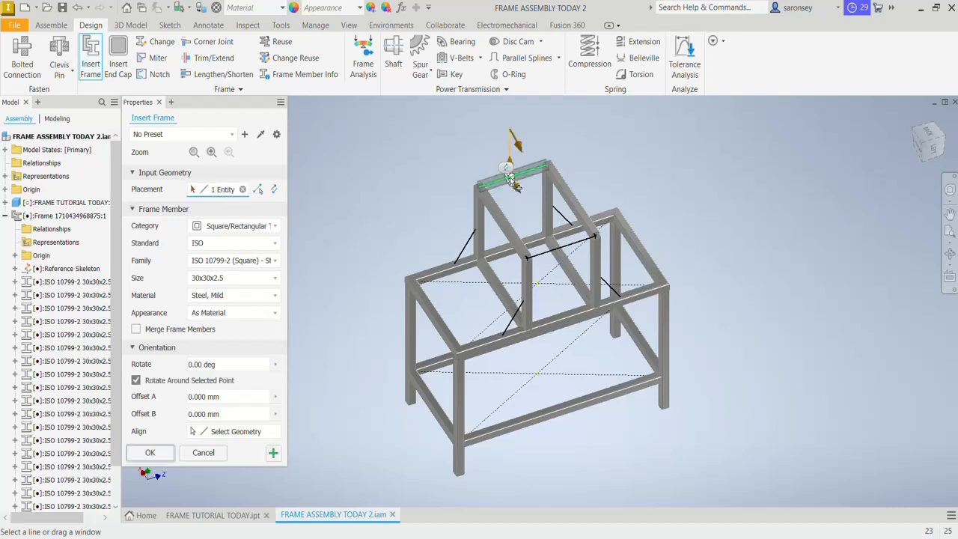
left_click(563, 247)
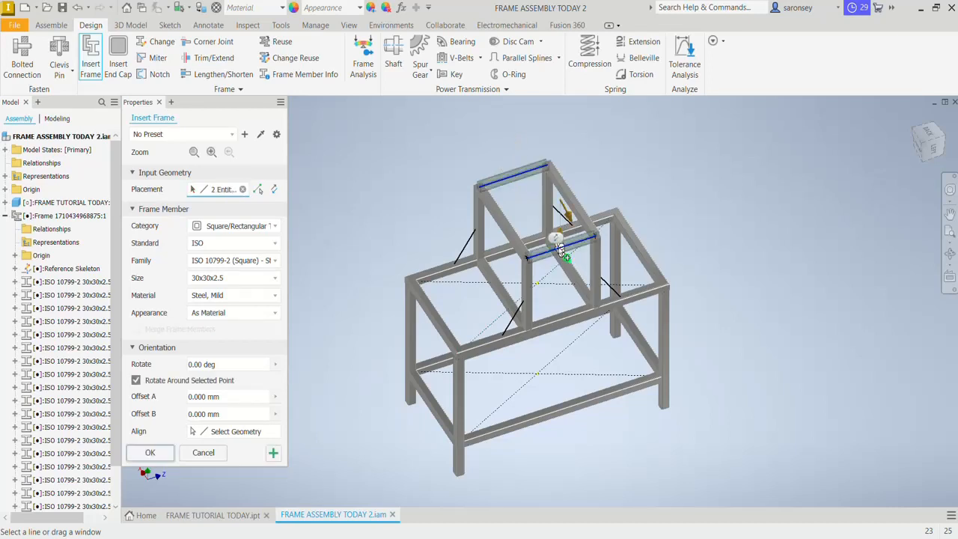
left_click(149, 453)
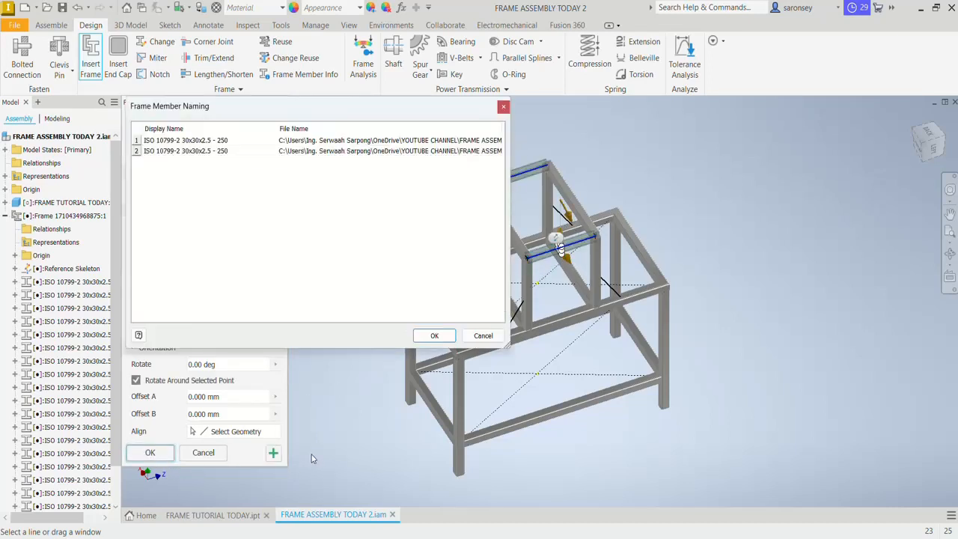
left_click(434, 335)
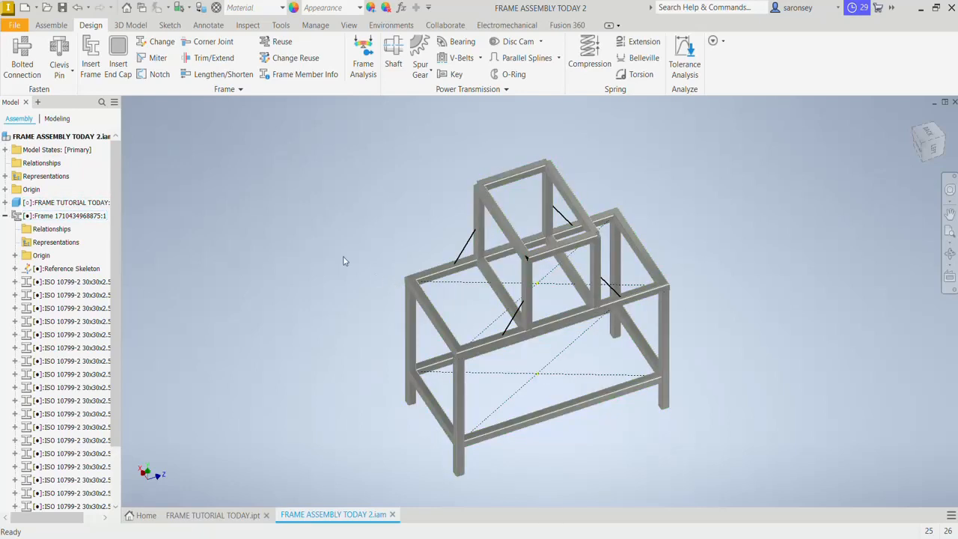
Insert 30x30x2.5 square-tube members along the four diagonal brace lines beside the raised section's posts, accepting the default member names.
left_click(91, 60)
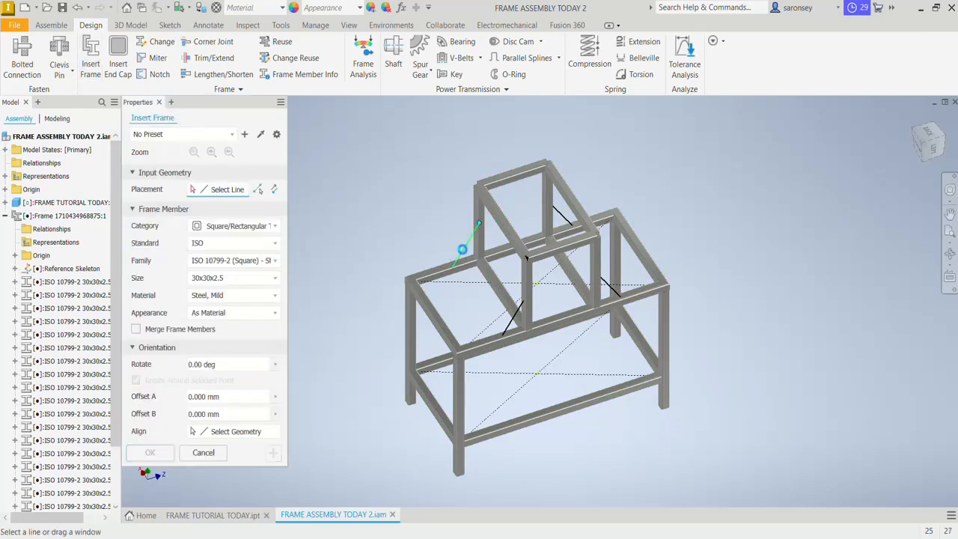
left_click(465, 245)
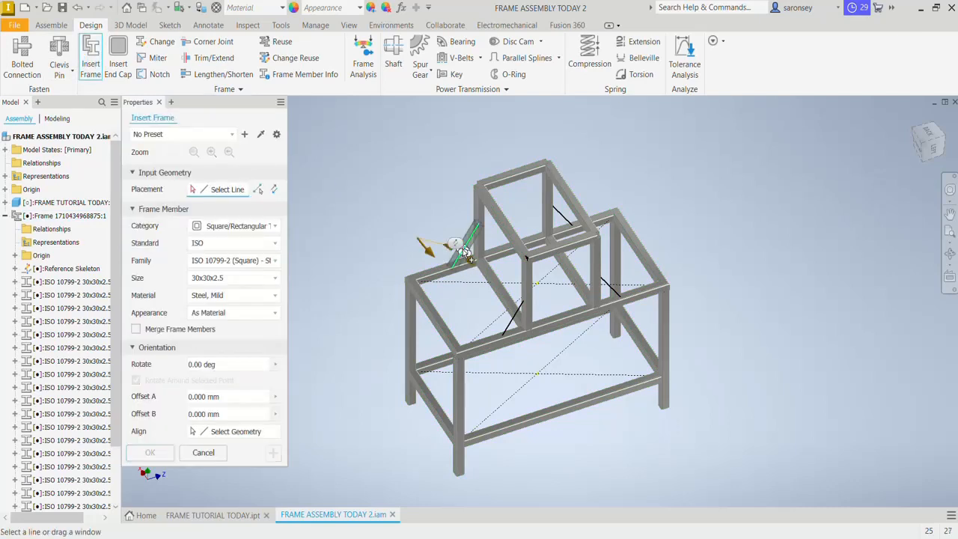
left_click(514, 321)
left_click(564, 218)
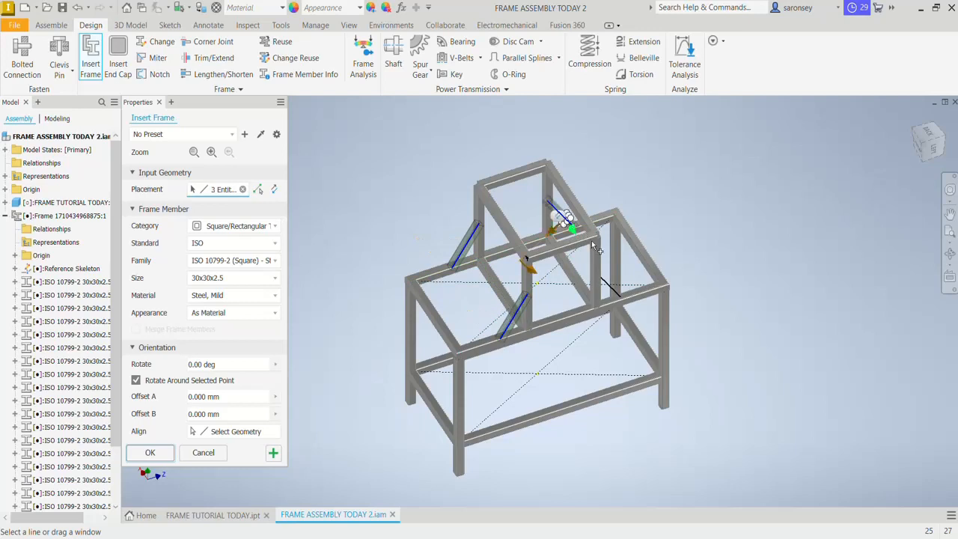
left_click(610, 282)
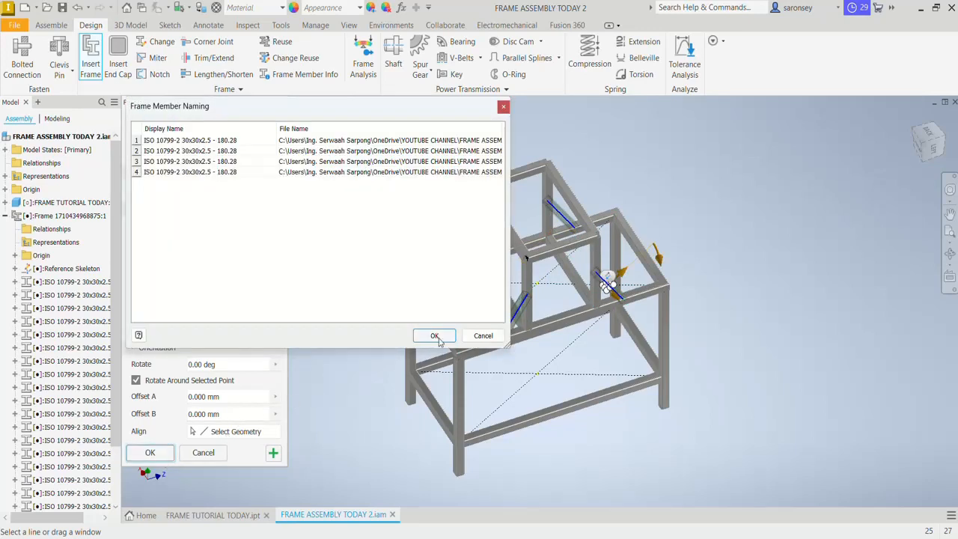
left_click(435, 336)
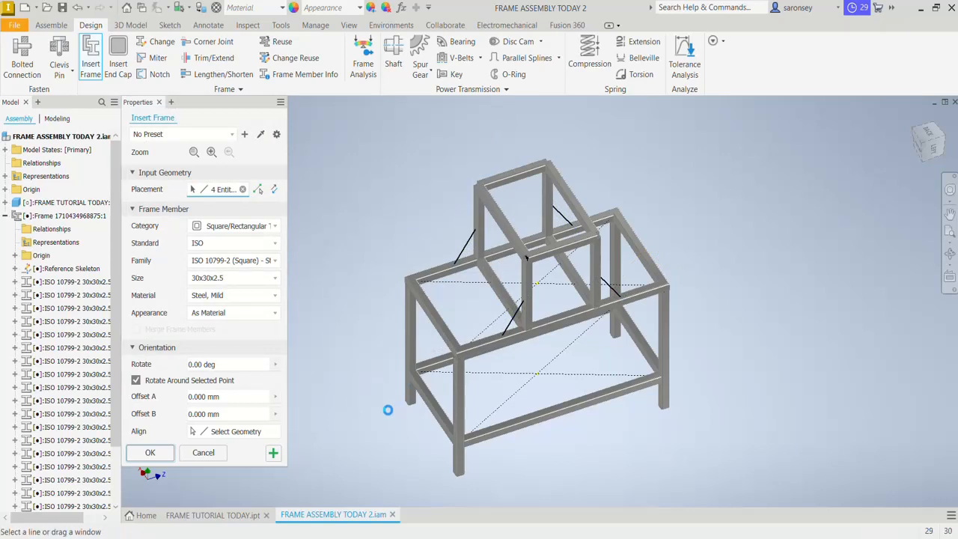
Miter the four square-tube members of the raised section's top rectangle together at their corners.
middle_click_drag(708, 417, 647, 421)
middle_click_drag(694, 377, 724, 362, "shift")
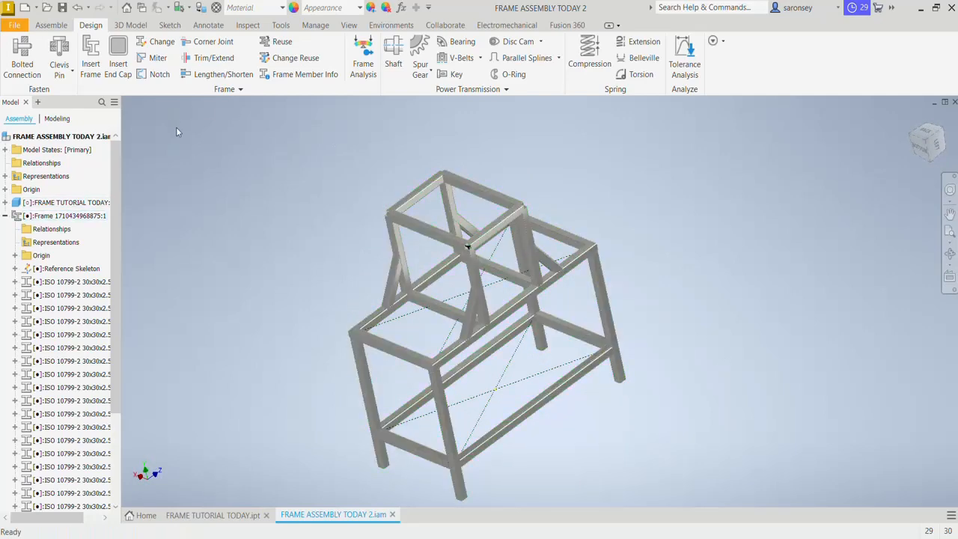
left_click(156, 60)
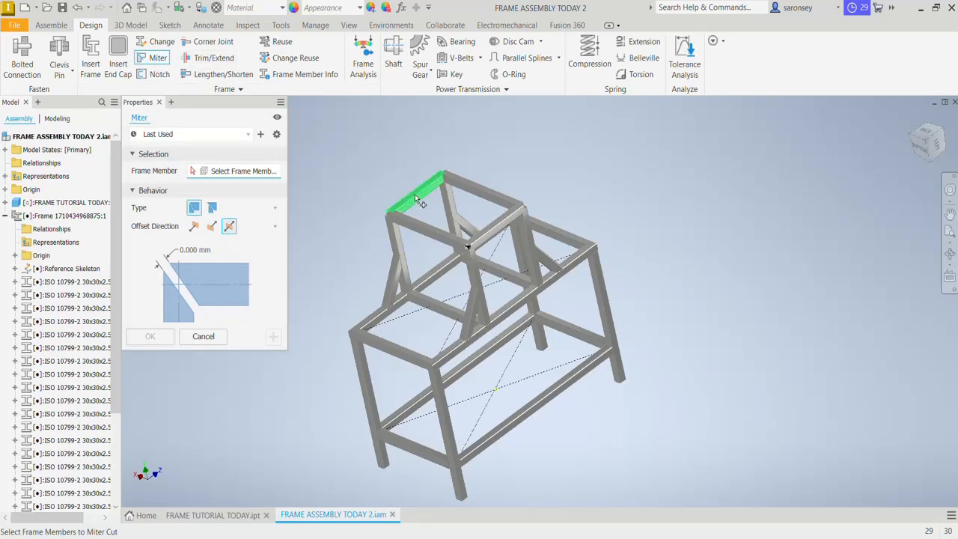
left_click(416, 199)
left_click(444, 219)
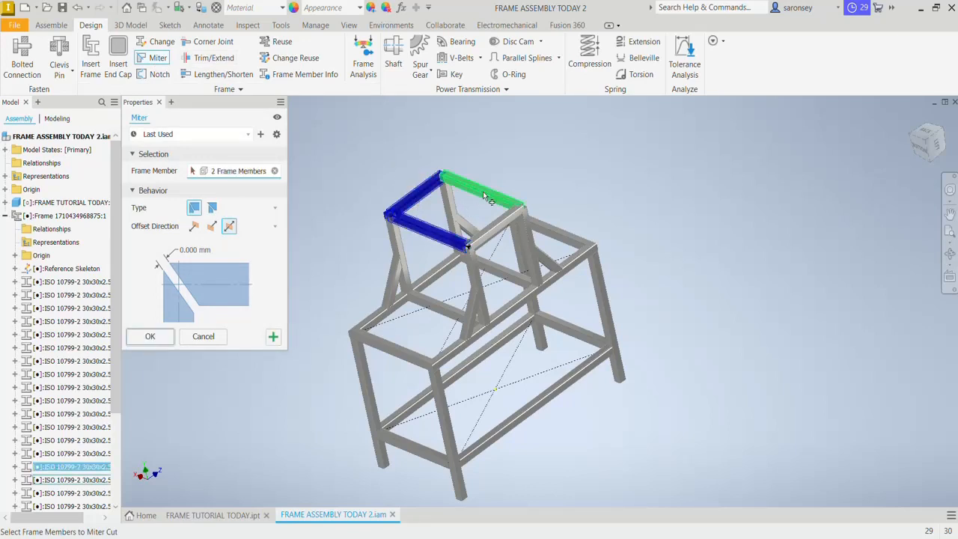
left_click(483, 190)
left_click(496, 225)
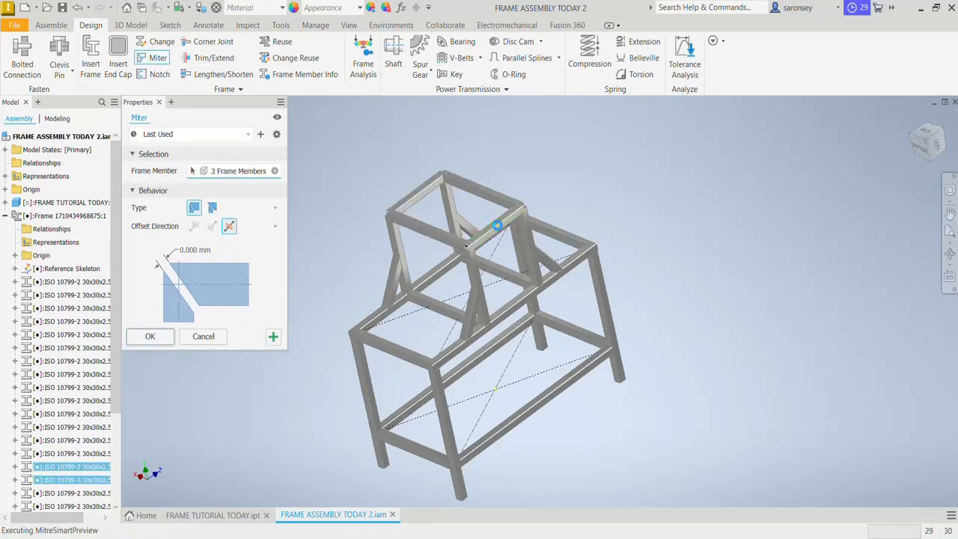
left_click(150, 337)
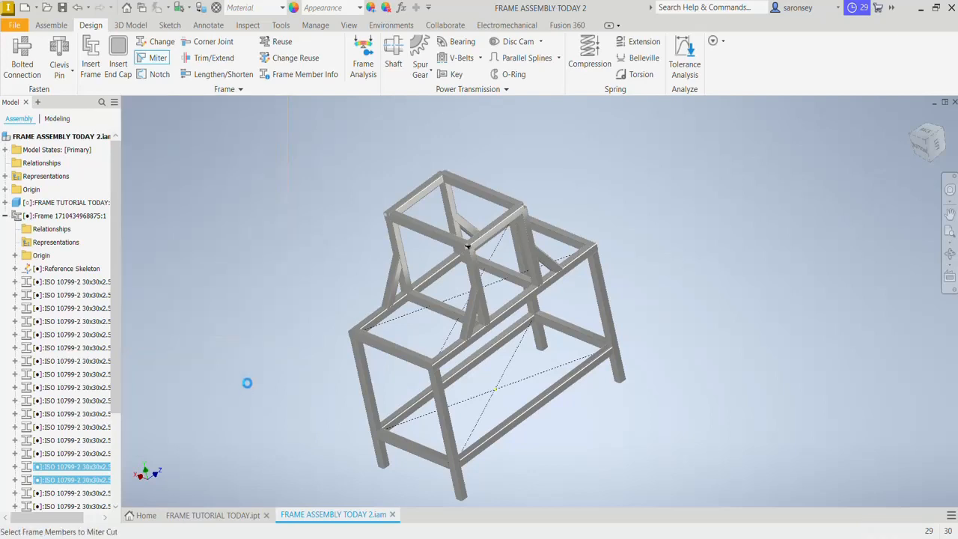
Trim the upper ends of the raised section's four posts to the underside of its top rectangle.
middle_click_drag(670, 353, 696, 334, "shift")
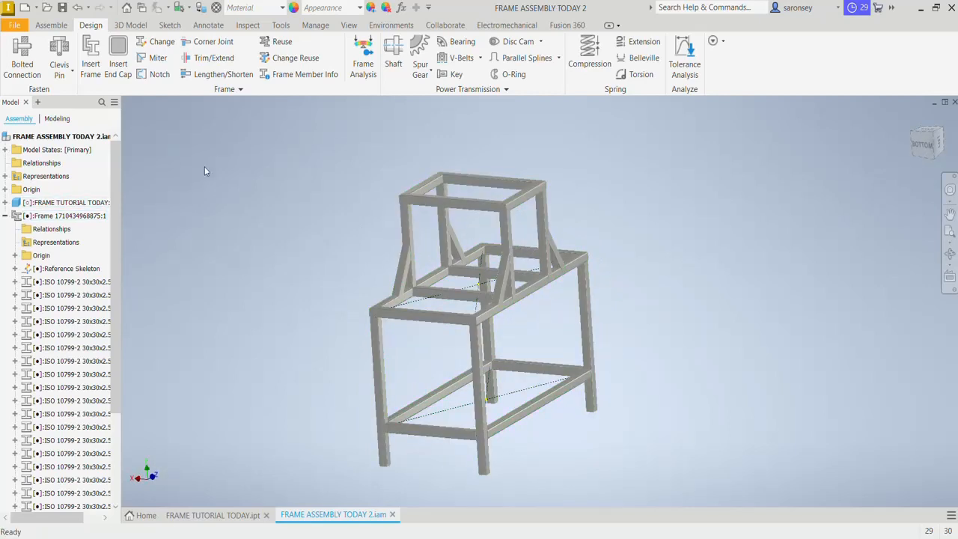
left_click(201, 62)
middle_click_drag(434, 235, 453, 196, "shift")
scroll(454, 196, "up", 4)
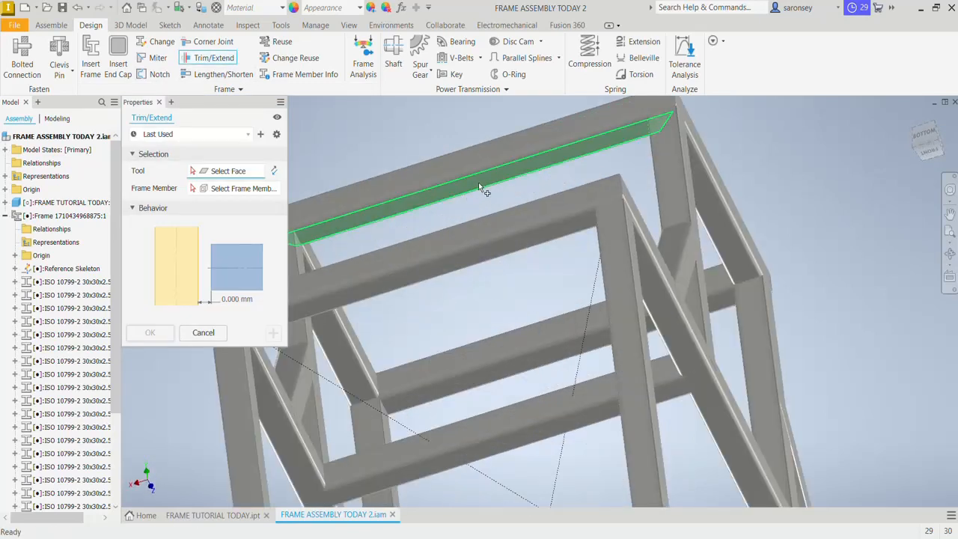
left_click(481, 182)
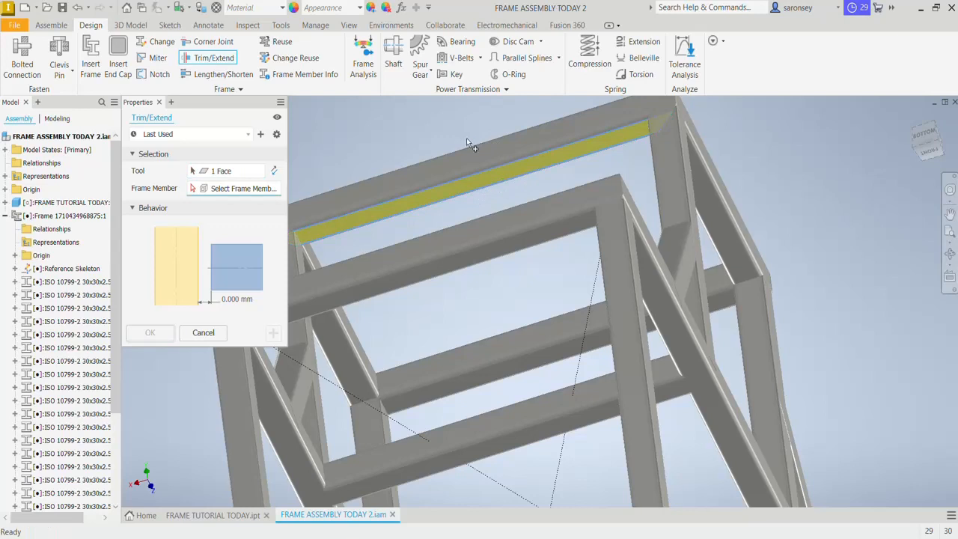
middle_click_drag(469, 145, 472, 158, "shift")
scroll(487, 199, "down", 3)
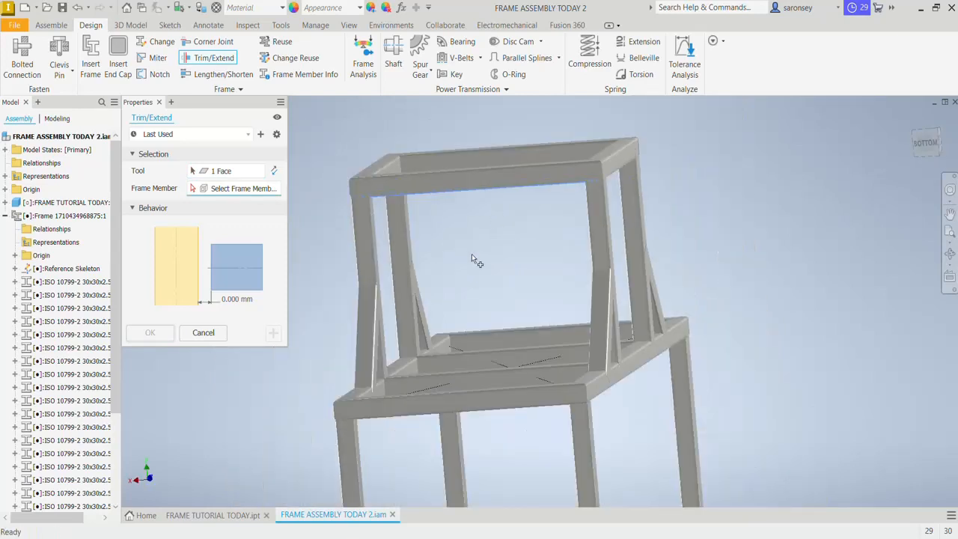
left_click(403, 239)
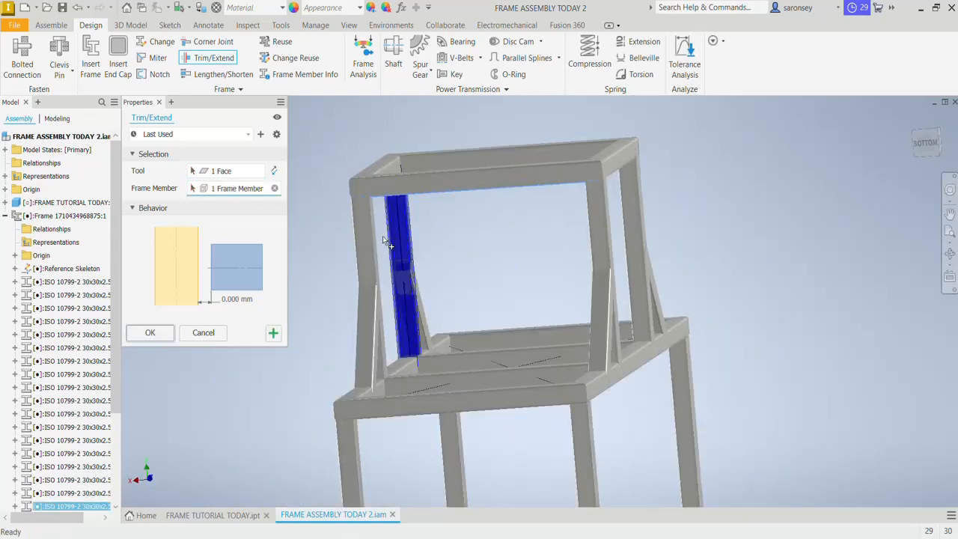
left_click(368, 243)
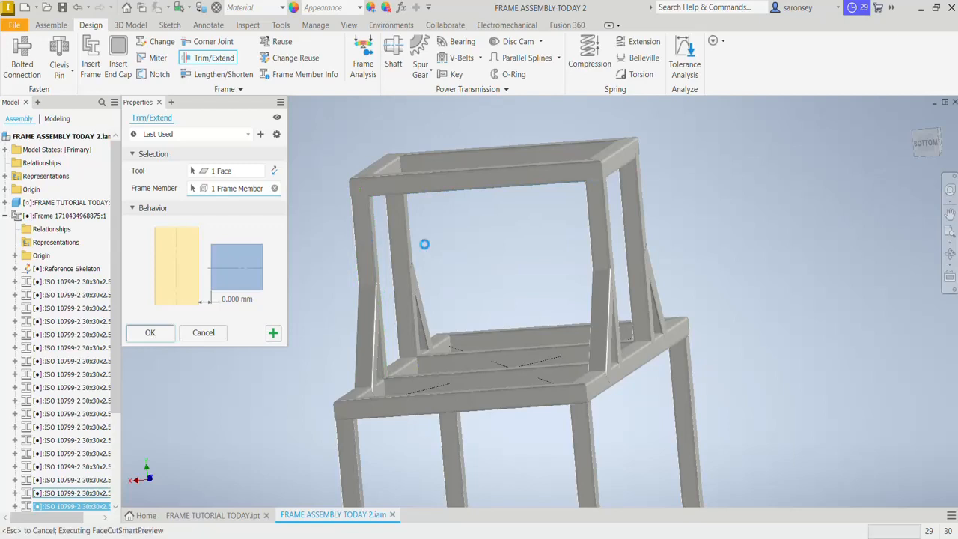
left_click(605, 231)
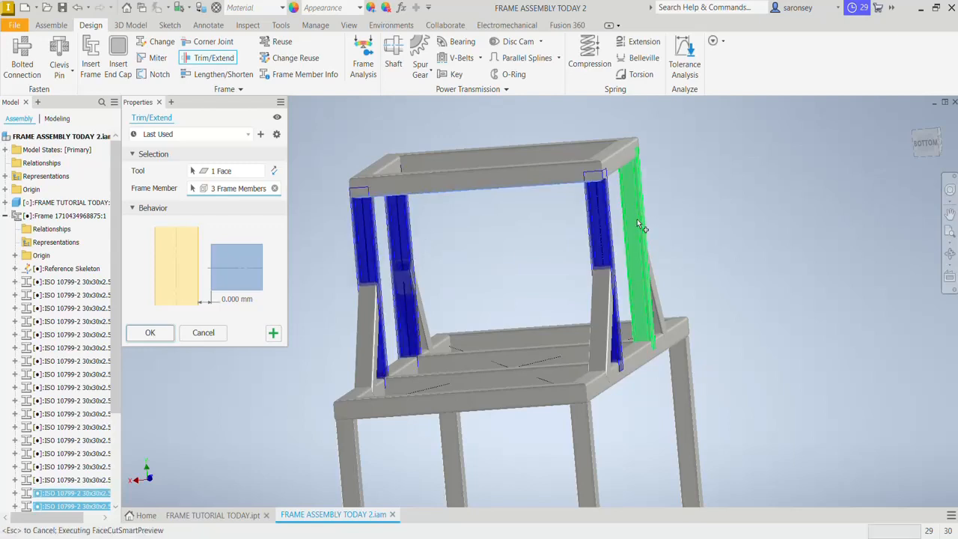
left_click(638, 224)
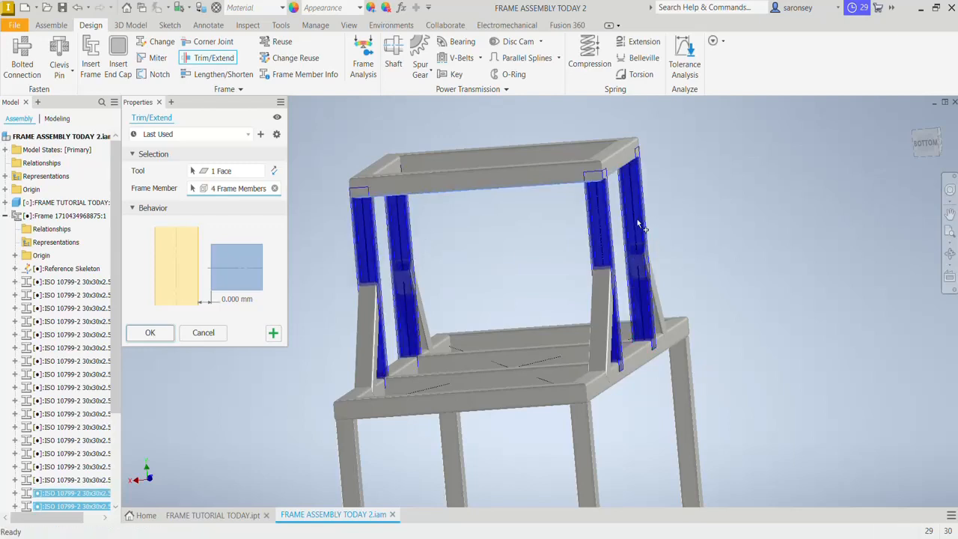
left_click(161, 337)
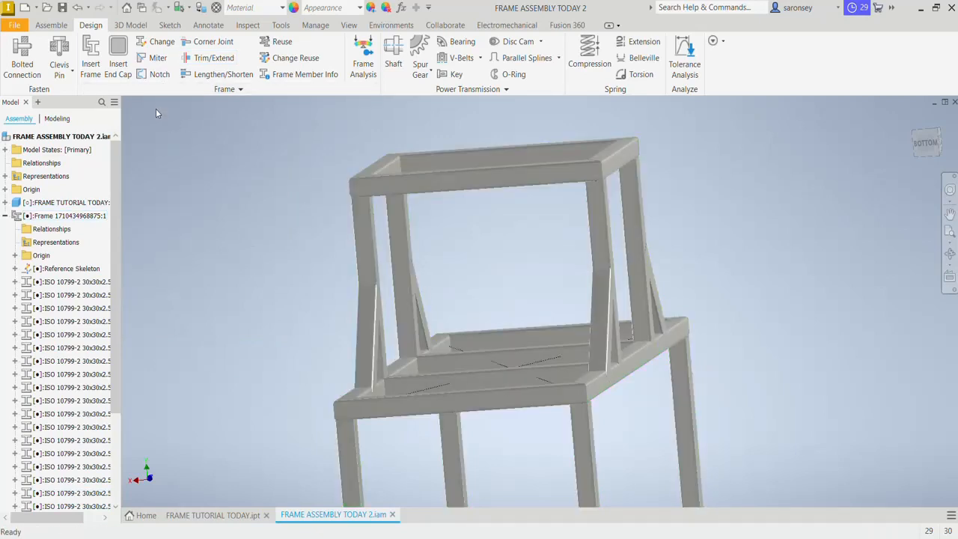
Trim the lower ends of the raised section's four posts to the top face of the long member beneath them.
left_click(209, 57)
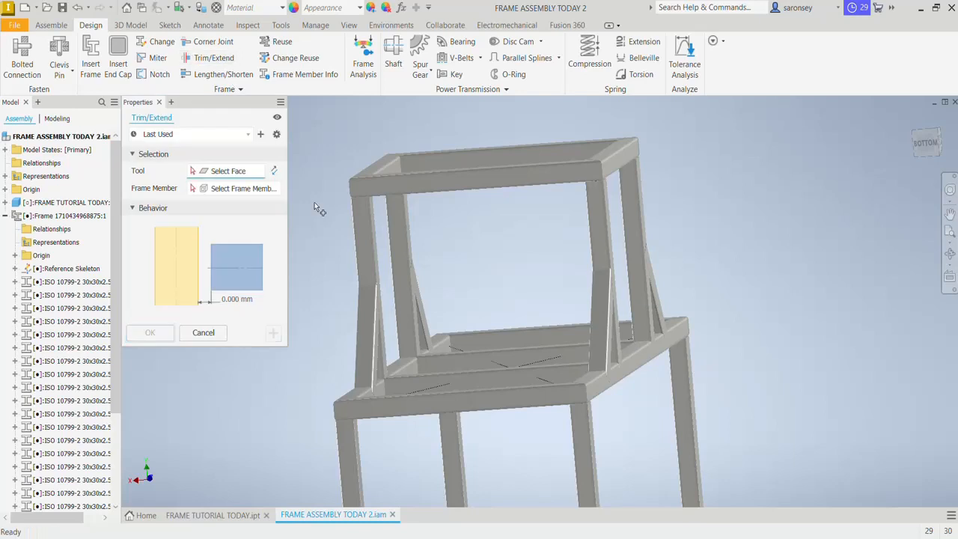
left_click(399, 365)
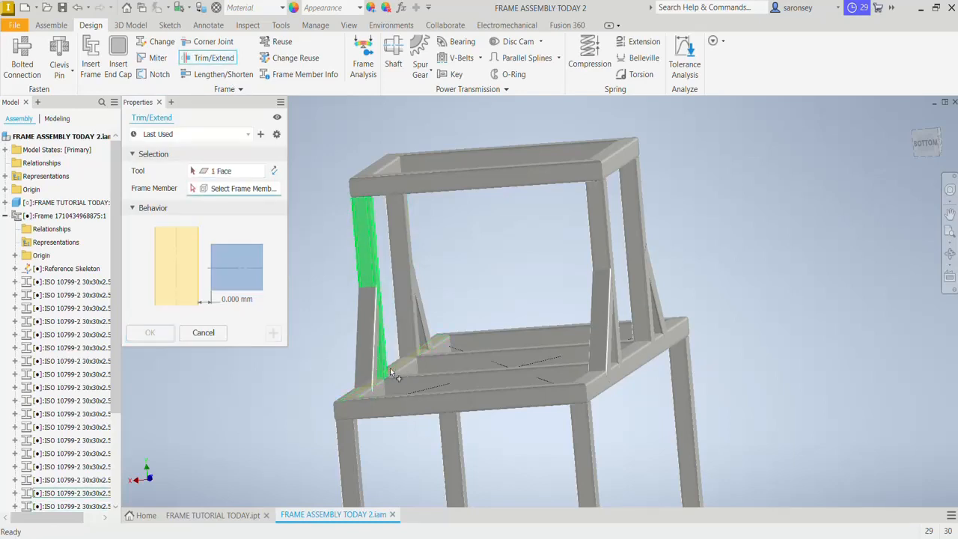
left_click(409, 305)
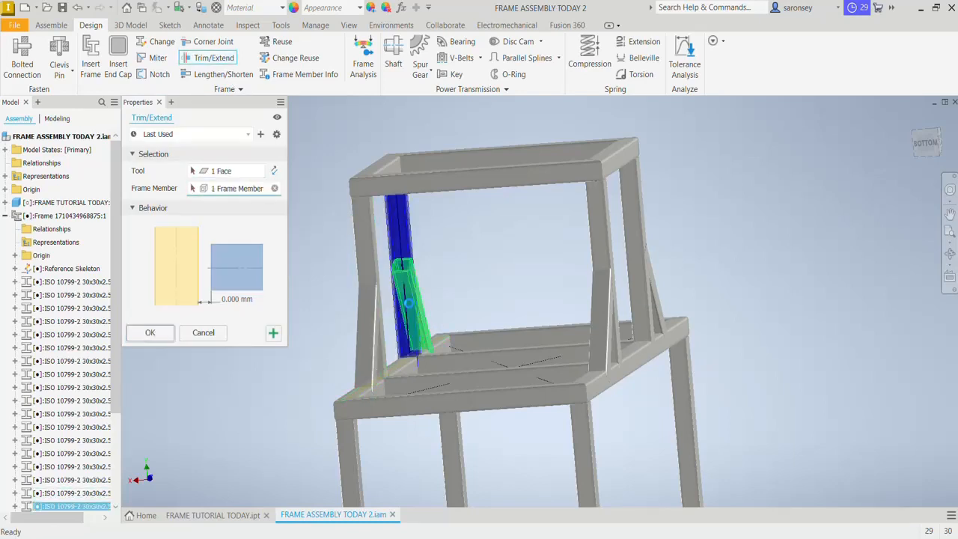
left_click(369, 263)
left_click(603, 249)
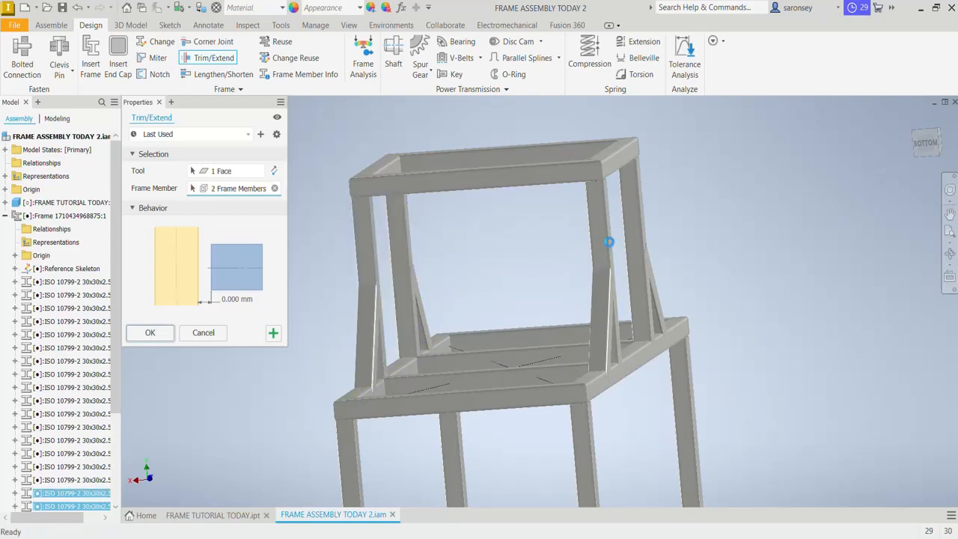
left_click(640, 235)
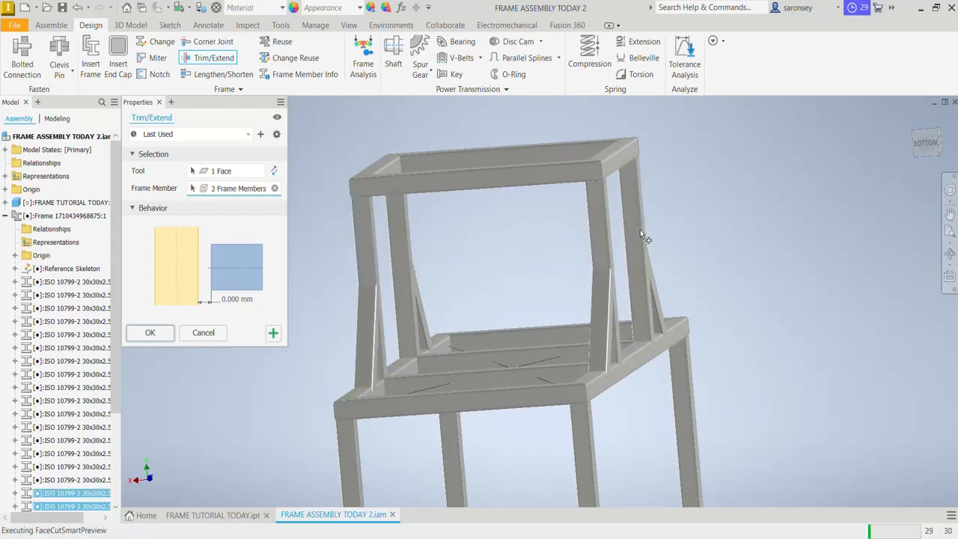
left_click(161, 338)
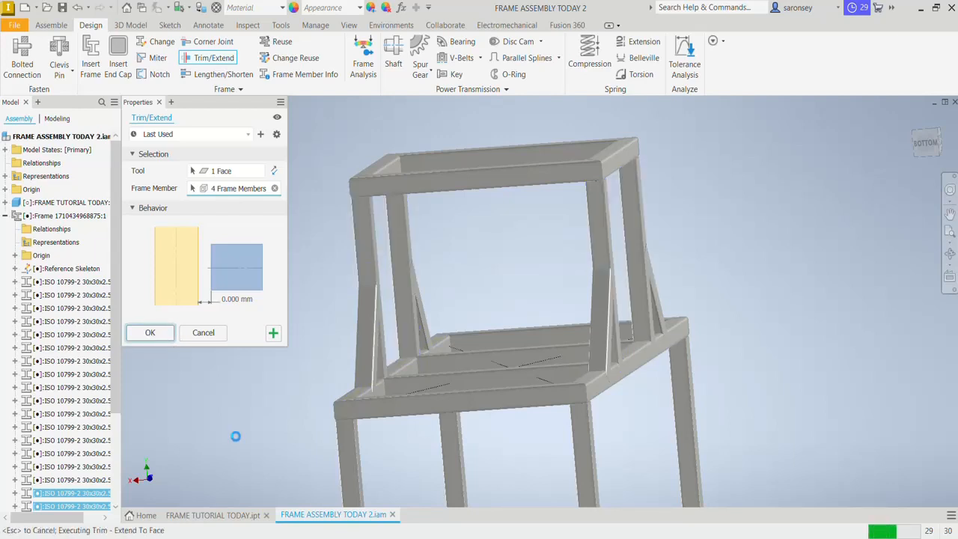
left_click(238, 441)
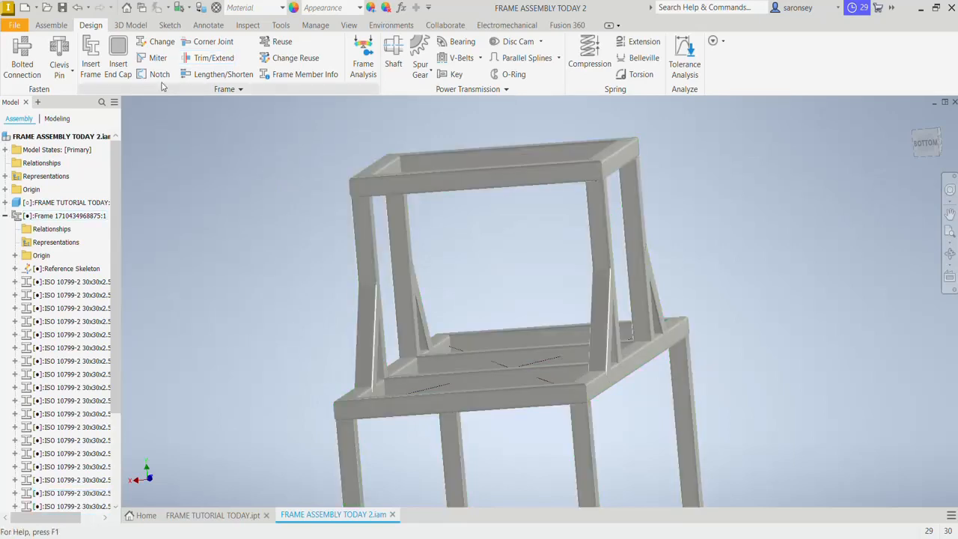
Trim the two diagonal braces on one end of the raised section to the outer face of their adjoining post.
left_click(207, 60)
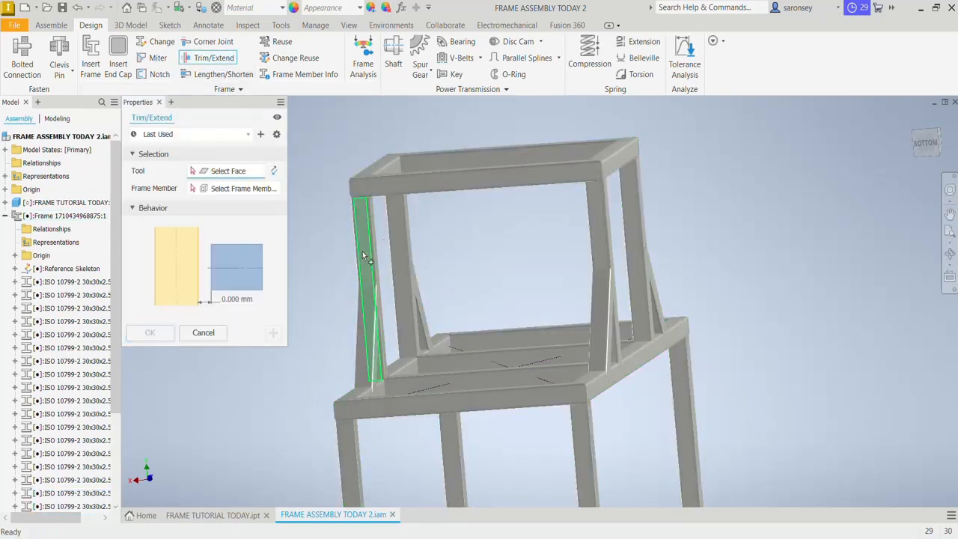
left_click(363, 254)
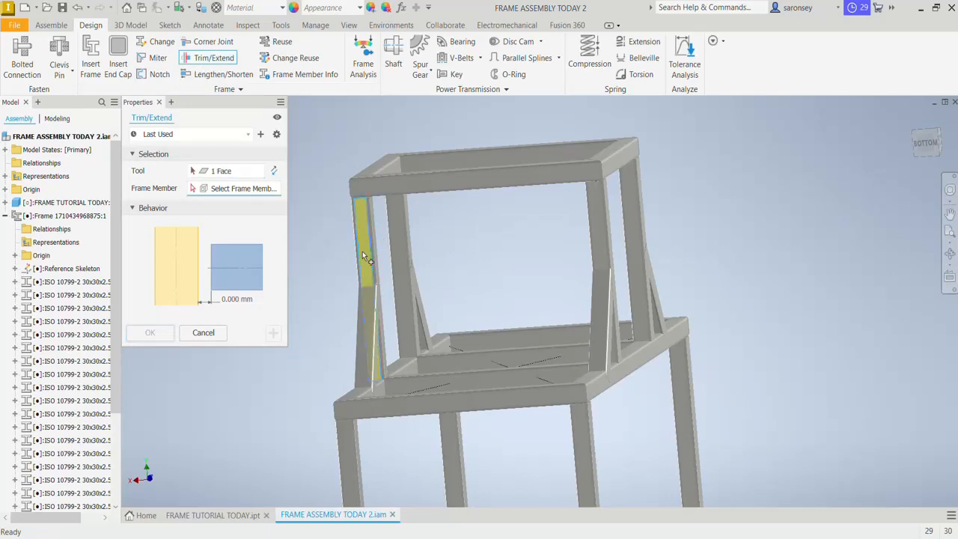
left_click(369, 313)
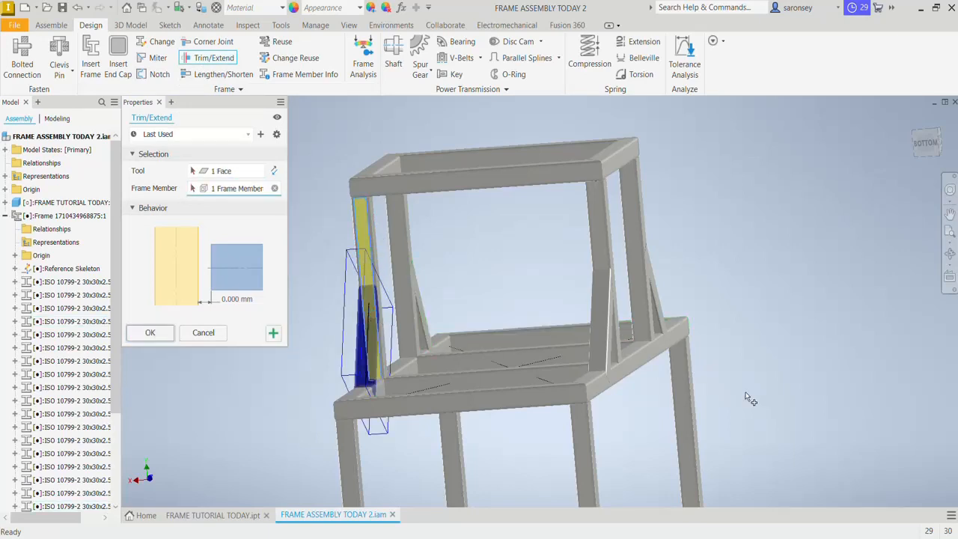
left_click(600, 322)
left_click(171, 334)
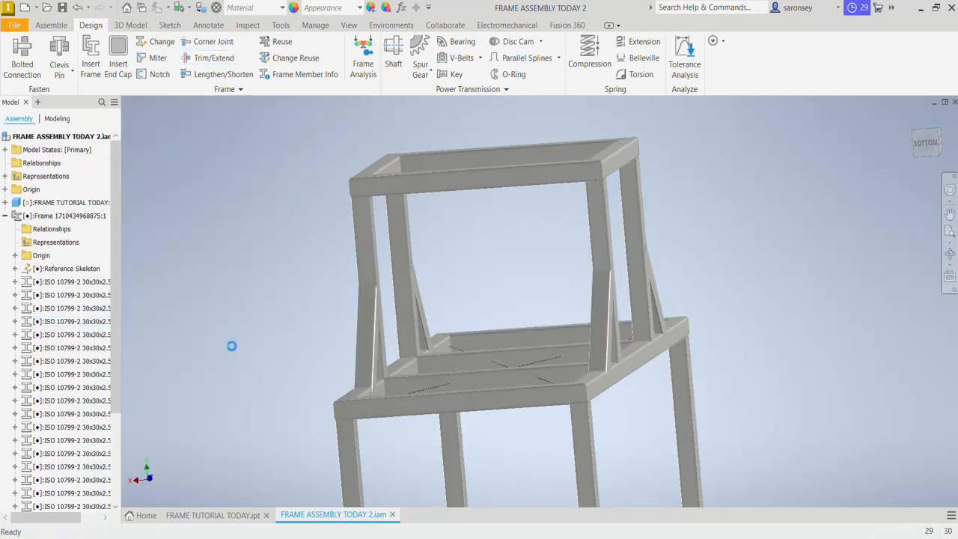
Trim the lower ends of one pair of diagonal braces to the top face of the long upper member.
middle_click_drag(237, 349, 327, 352, "shift")
middle_click_drag(344, 360, 346, 359, "shift")
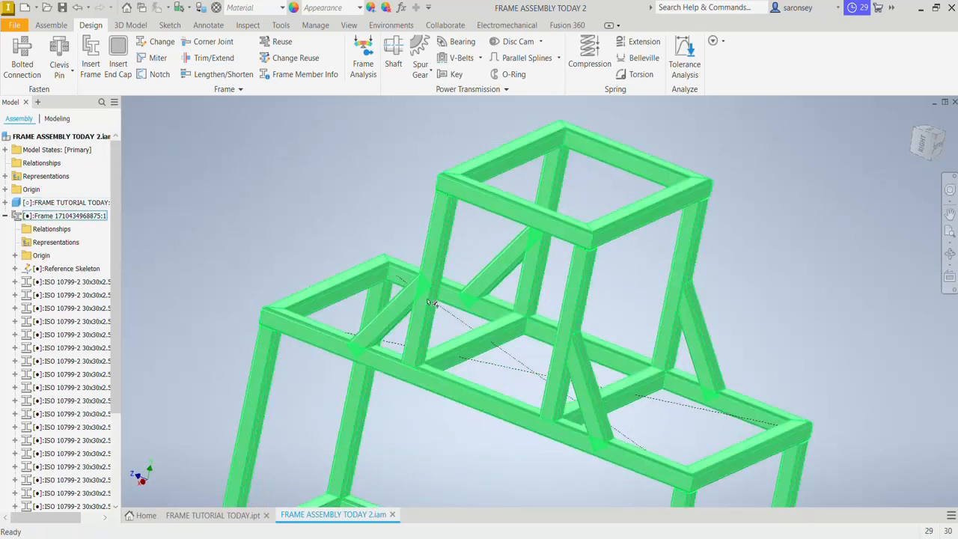
middle_click_drag(823, 340, 827, 255)
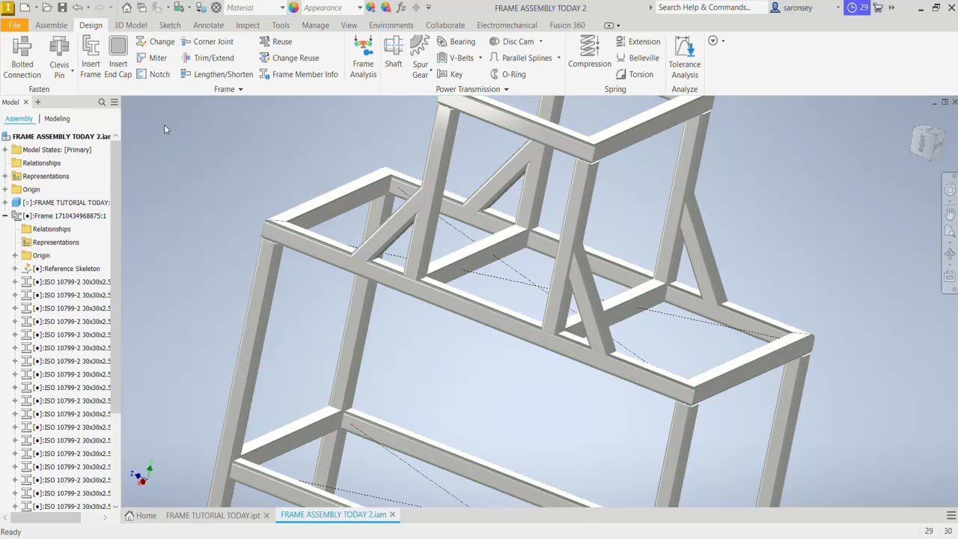
left_click(209, 57)
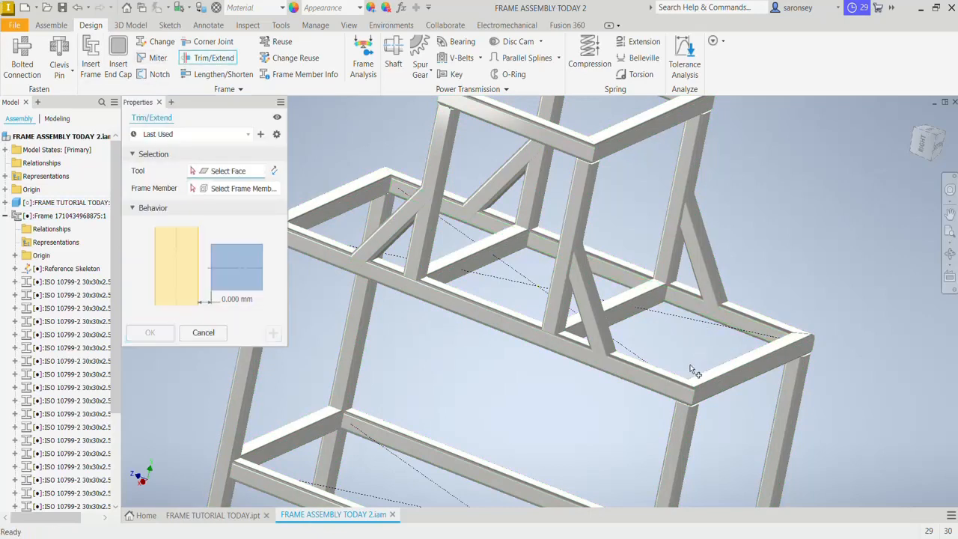
left_click(644, 365)
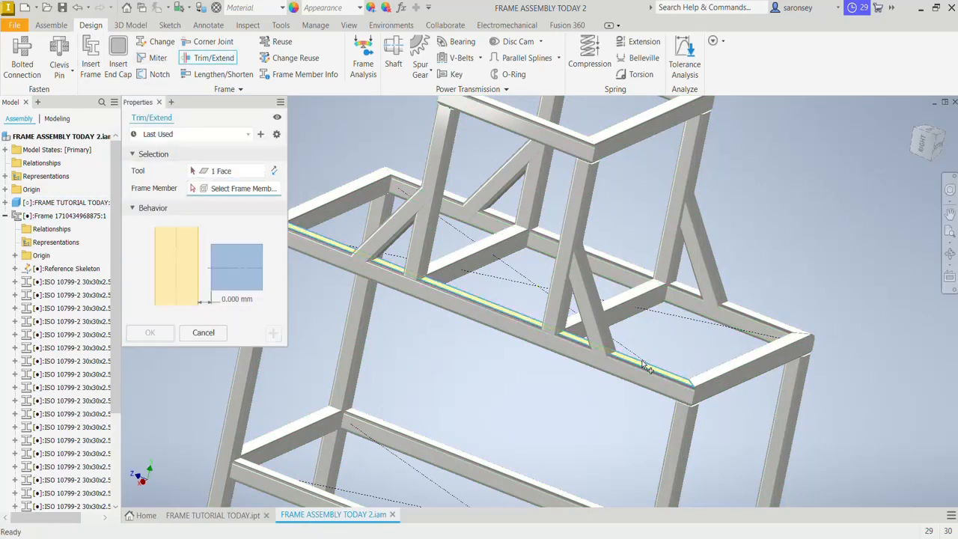
left_click(608, 337)
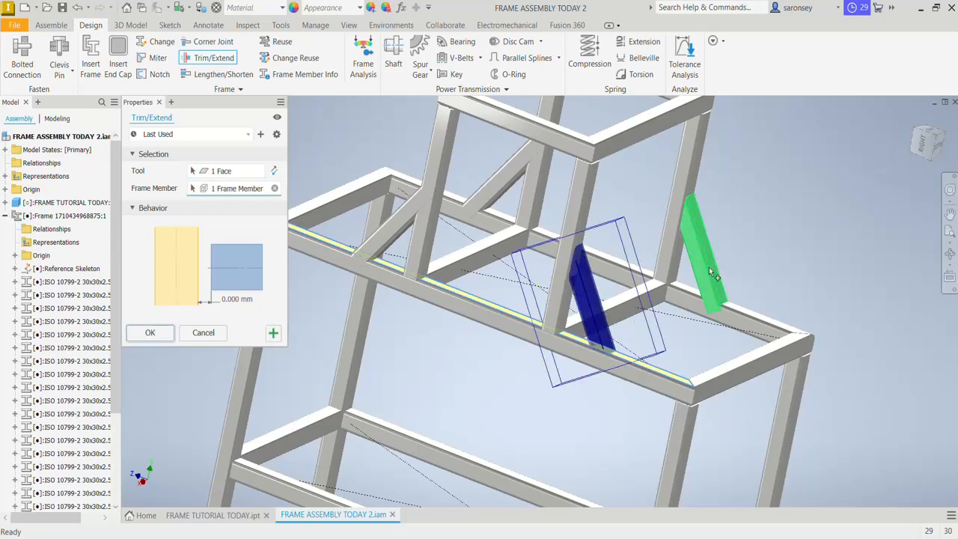
left_click(708, 267)
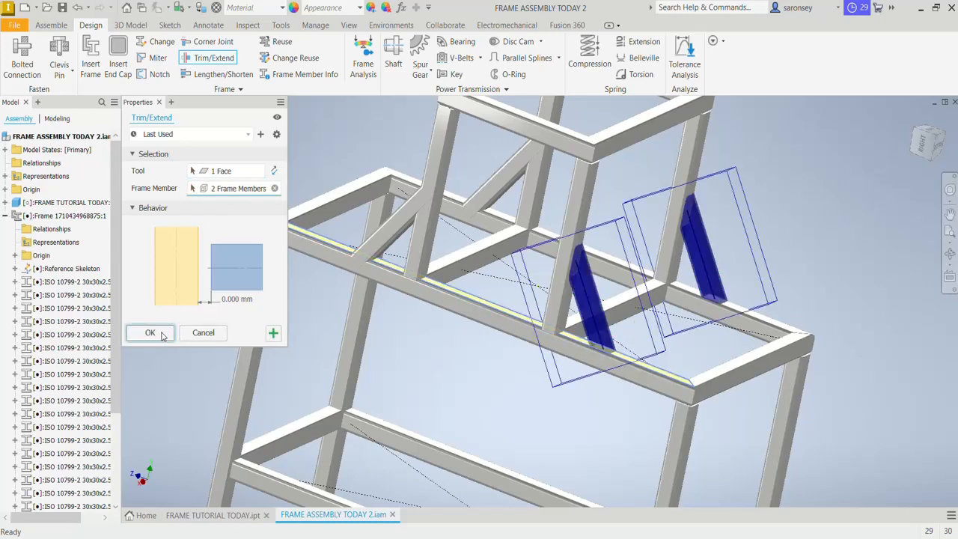
left_click(150, 333)
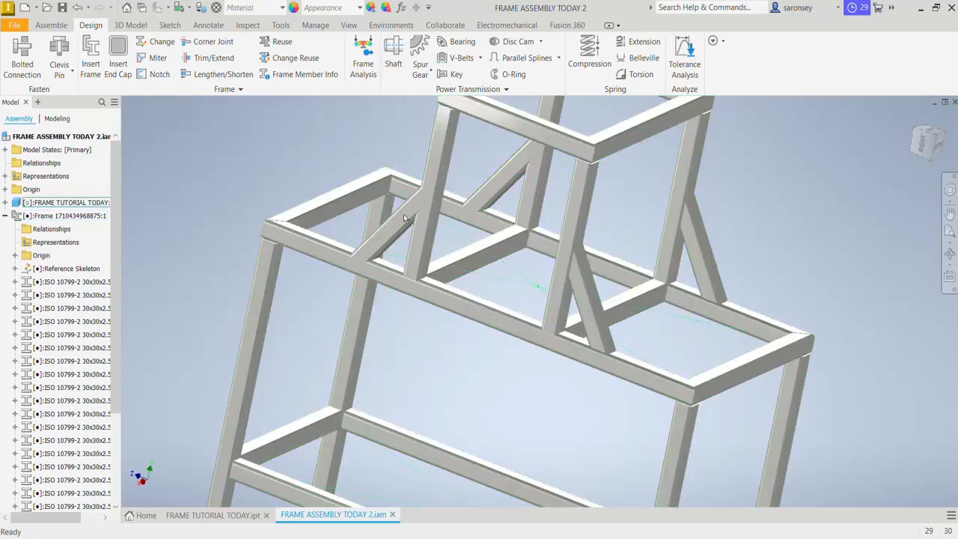
Trim the lower ends of the remaining pair of diagonal braces to the top face of the long upper member.
left_click(209, 59)
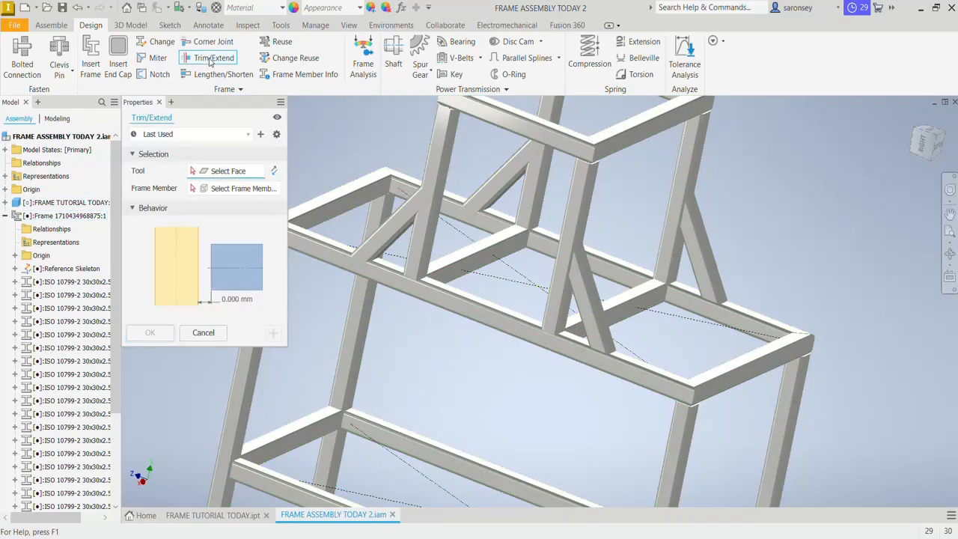
left_click(337, 246)
left_click(389, 235)
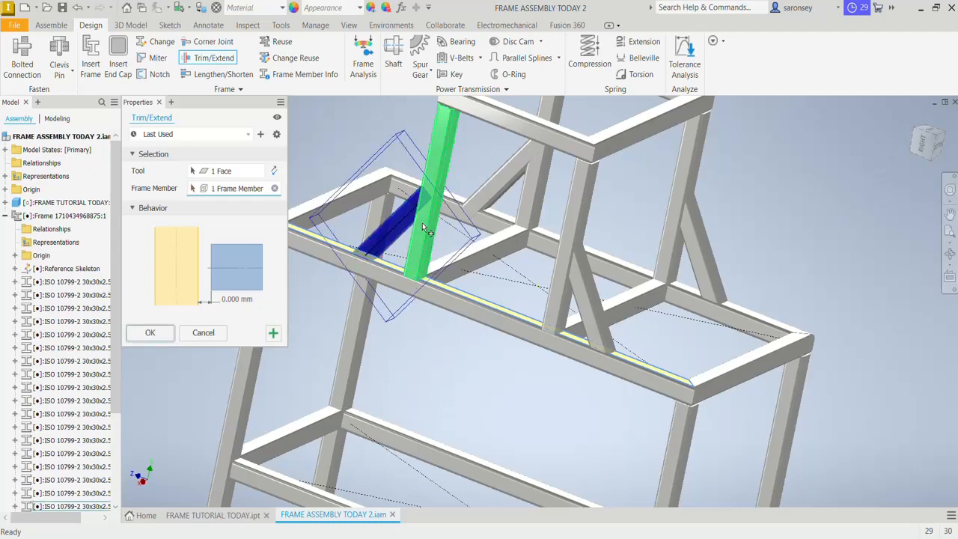
left_click(495, 194)
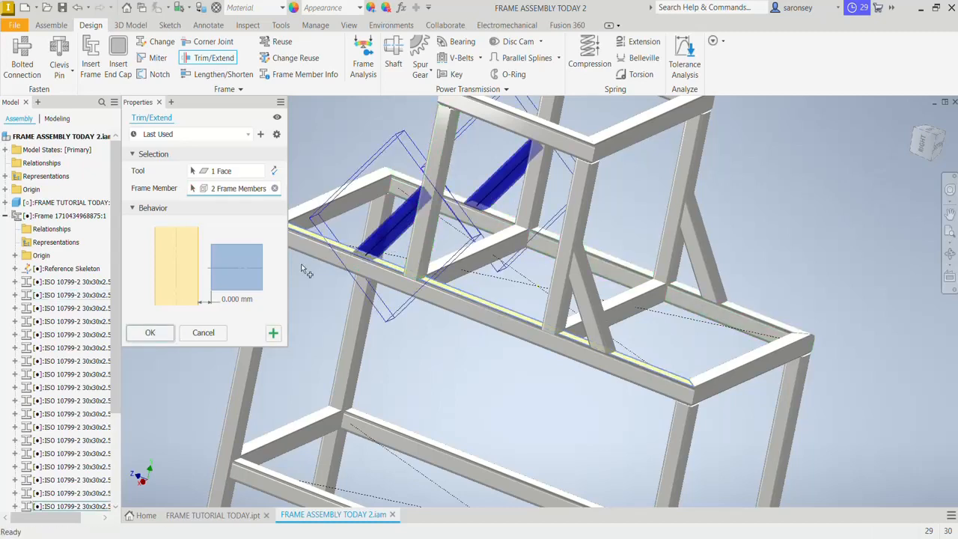
left_click(149, 335)
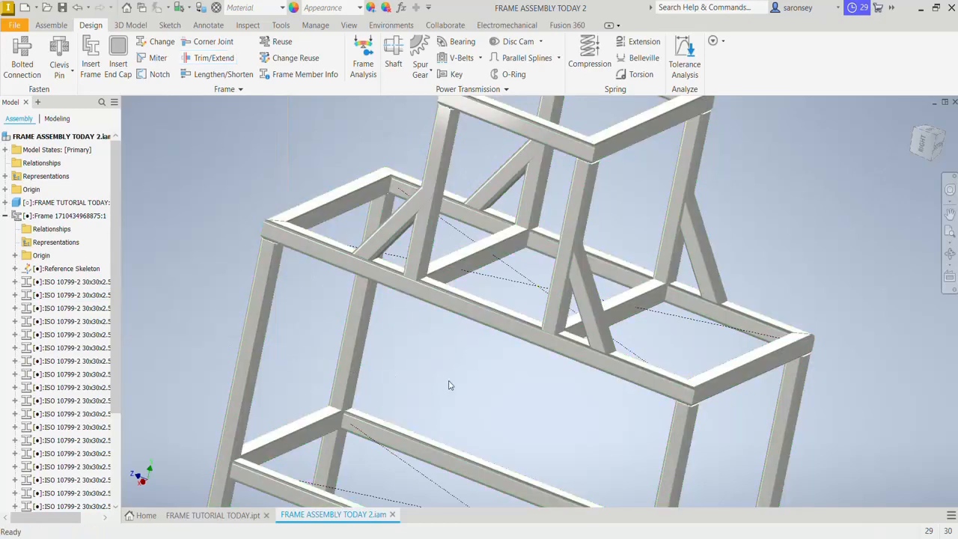
Trim the upper ends of the same two diagonal braces to the outer face of their adjoining post with zero offset.
scroll(452, 385, "down", 3)
middle_click_drag(451, 391, 504, 415, "shift")
scroll(527, 325, "up", 5)
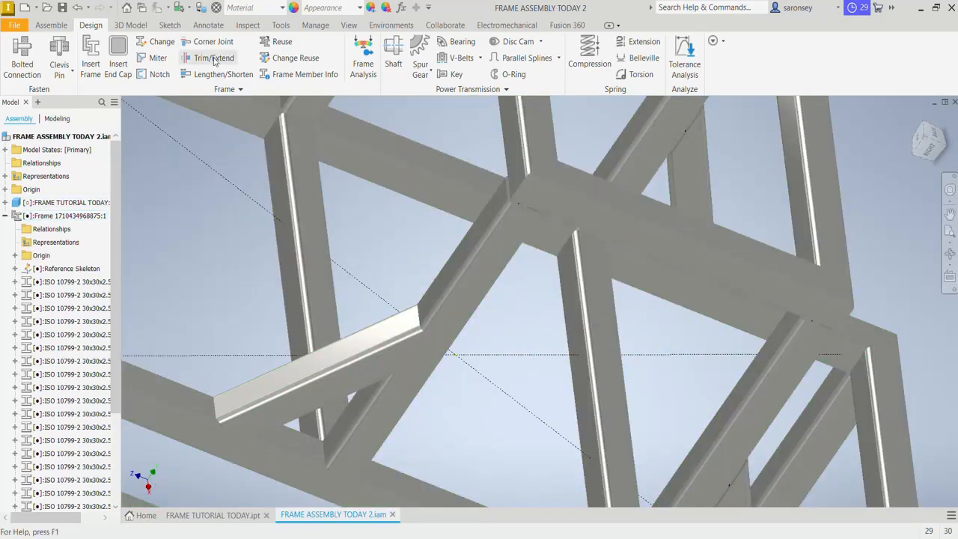
left_click(214, 59)
left_click(465, 247)
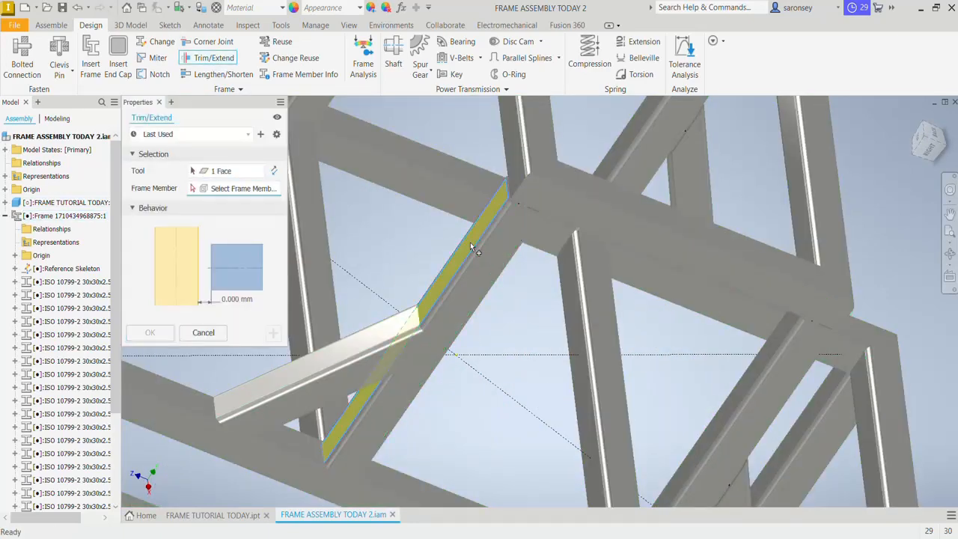
left_click(376, 335)
scroll(376, 334, "down", 4)
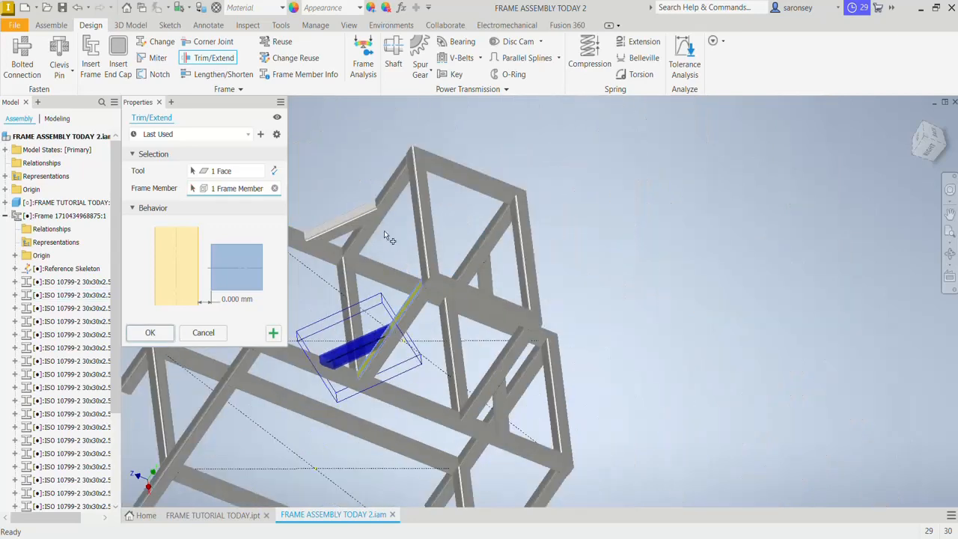
left_click(366, 216)
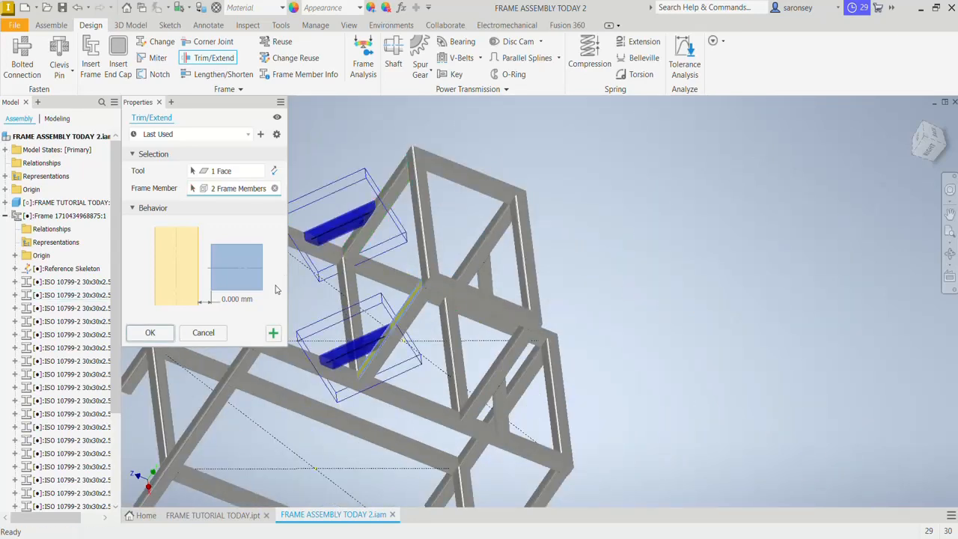
left_click(168, 336)
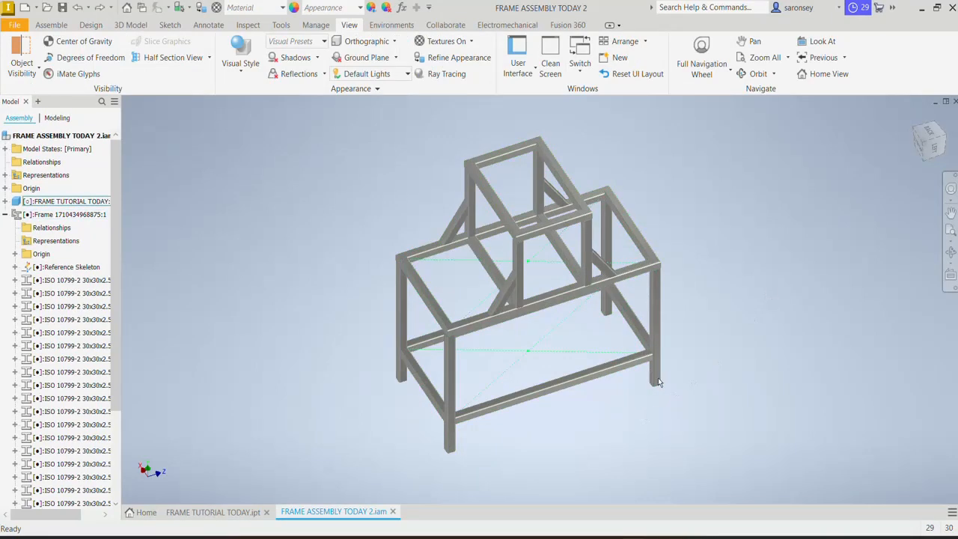
Start an end cap insertion on the bottom faces of the two legs at one end of the frame.
mouse_move(622, 422)
middle_mouse_down("shift")
mouse_move(645, 395)
mouse_move(626, 402)
middle_mouse_up("shift")
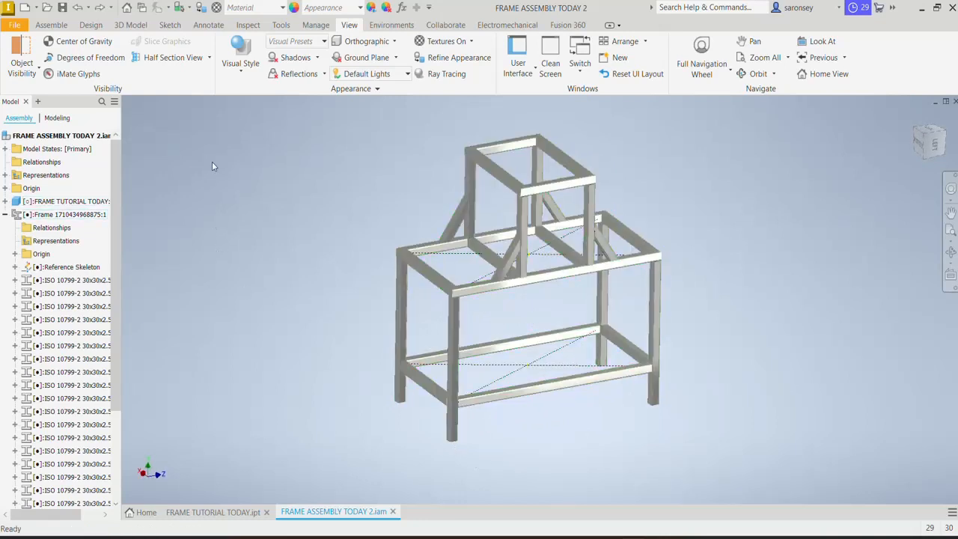
left_click(90, 24)
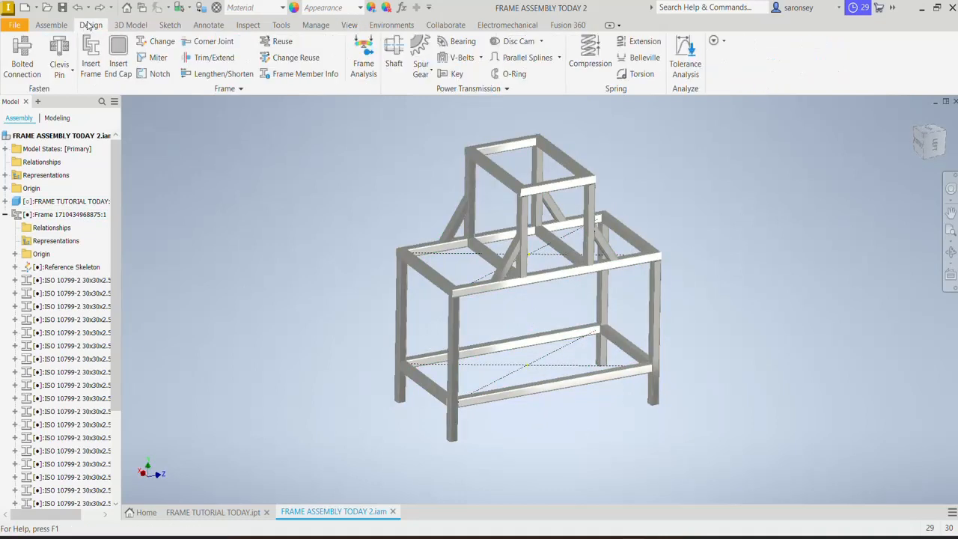
left_click(119, 69)
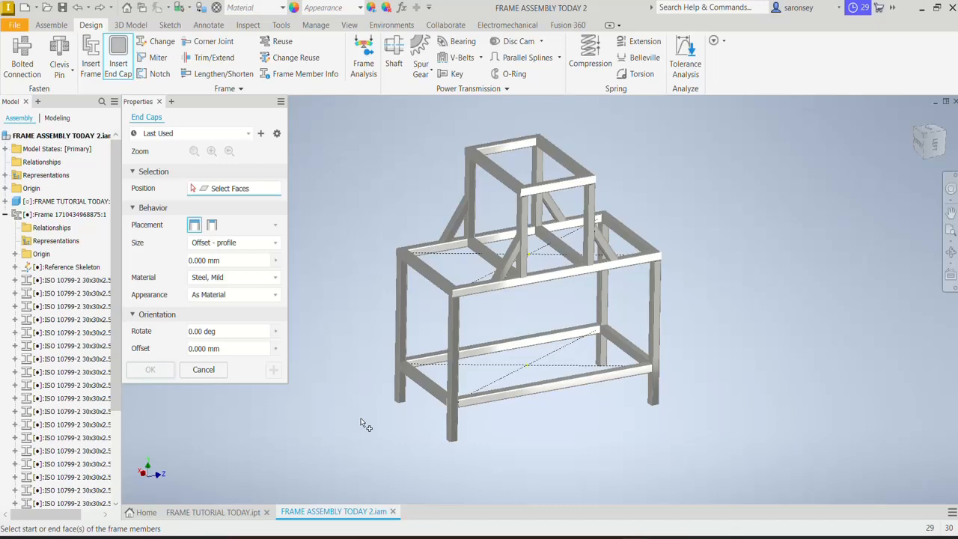
middle_click_drag(367, 410, 398, 380, "shift")
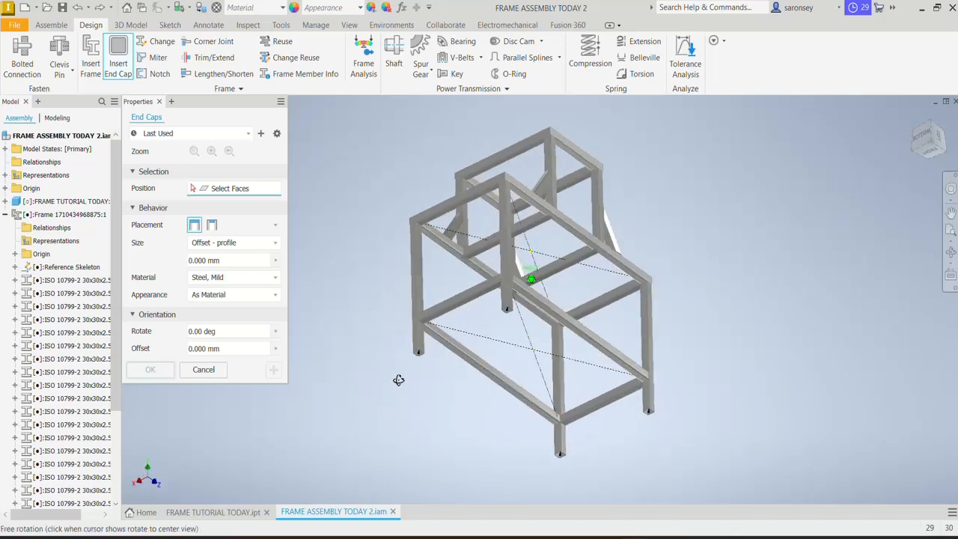
scroll(420, 347, "up", 5)
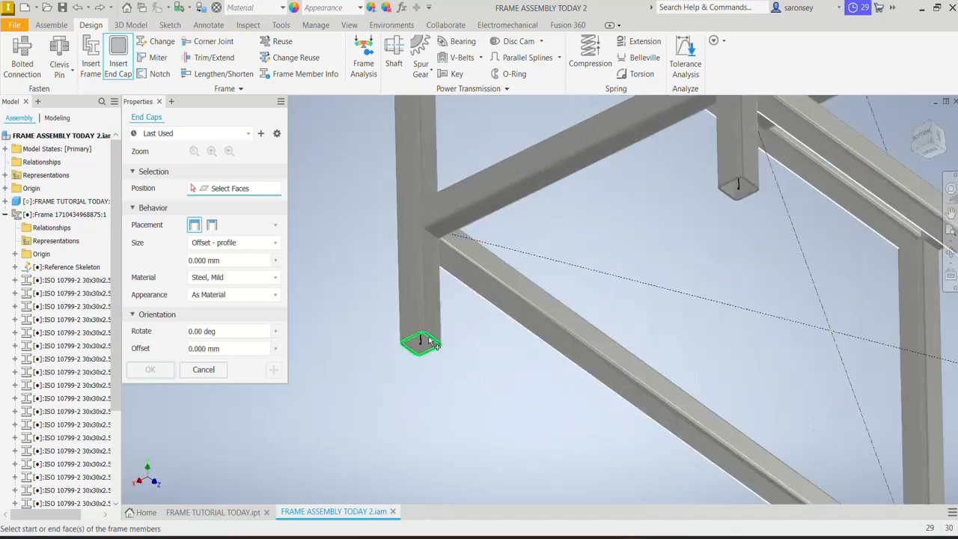
left_click(433, 343)
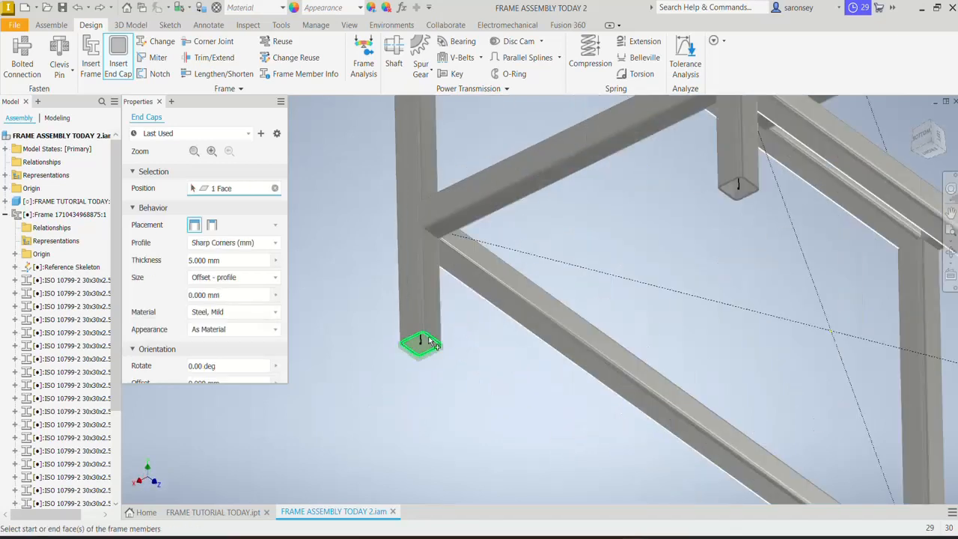
left_click(757, 193)
Add the other two legs' bottom faces and create 5 mm thick Sharp Corners end caps in mild steel with default names.
scroll(760, 274, "down", 4)
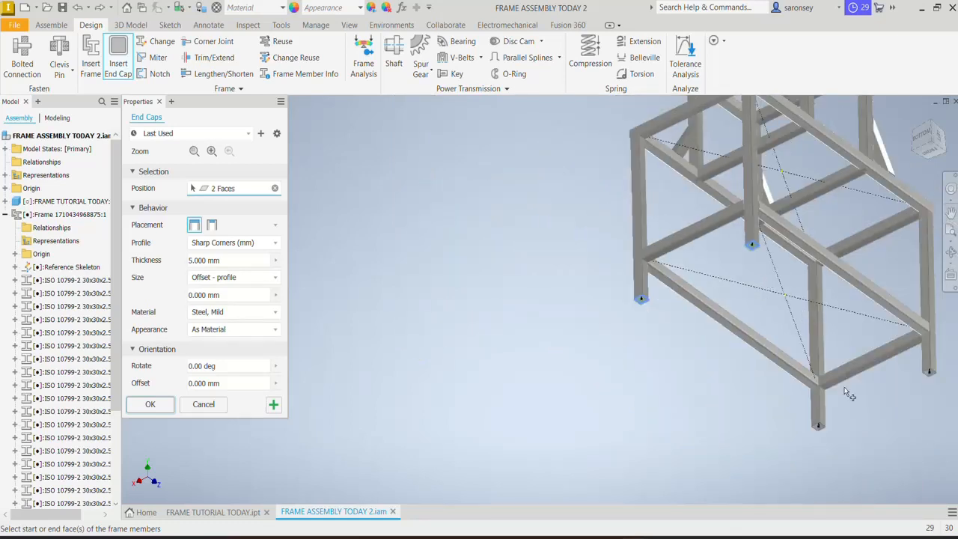
scroll(824, 428, "up", 5)
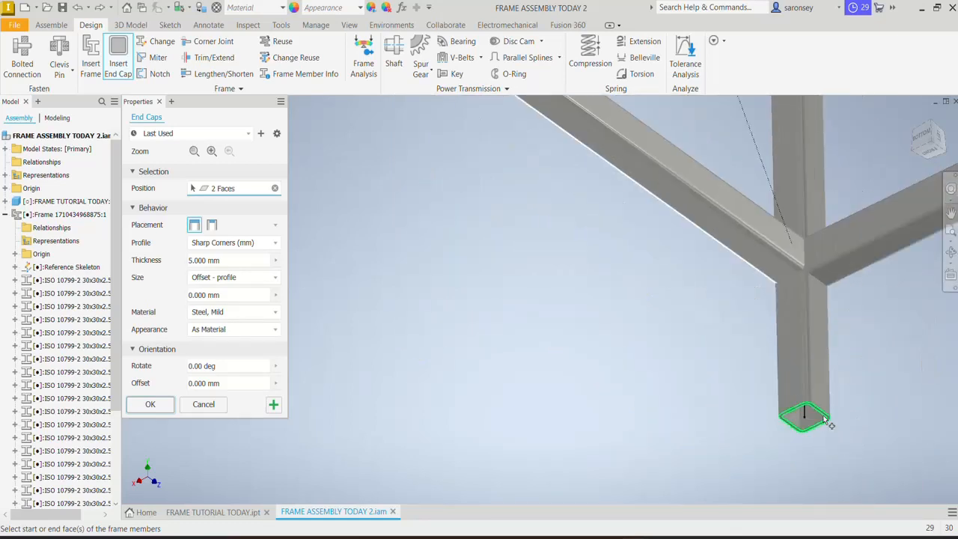
left_click(825, 421)
scroll(851, 412, "down", 5)
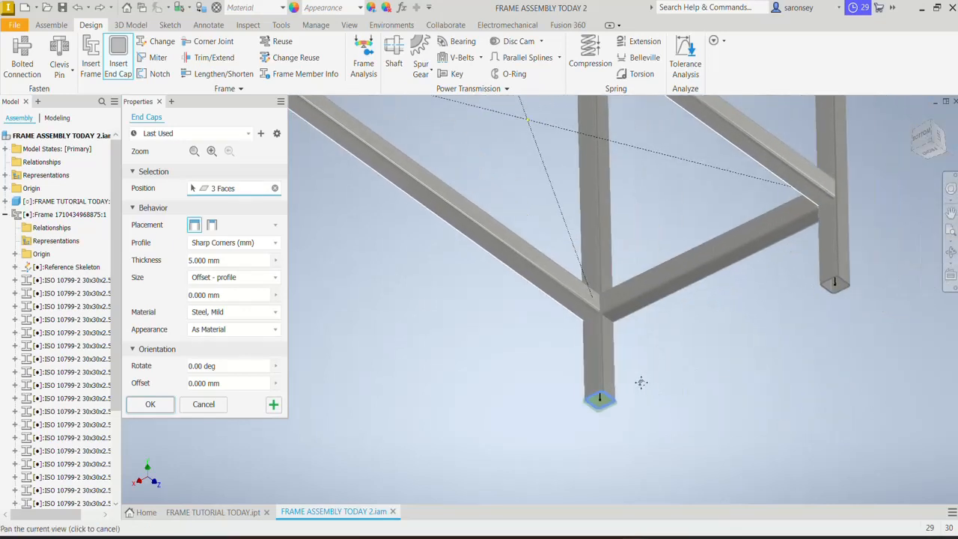
left_click(826, 286)
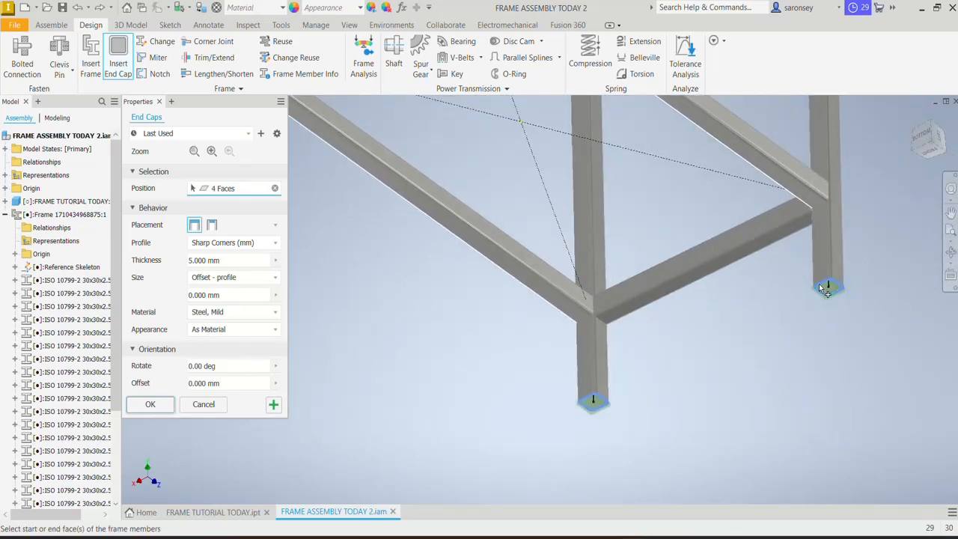
scroll(762, 333, "down", 2)
scroll(559, 374, "down", 2)
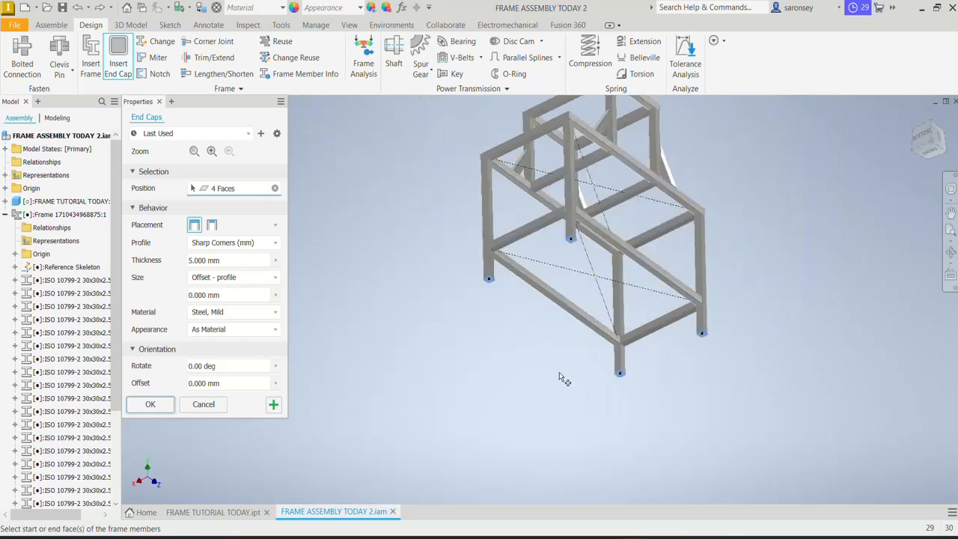
left_click(159, 409)
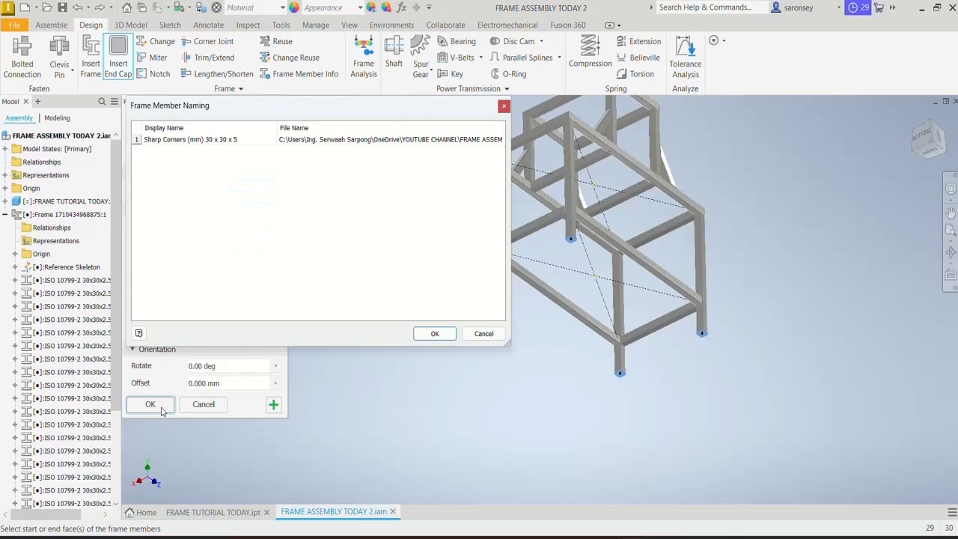
left_click(421, 333)
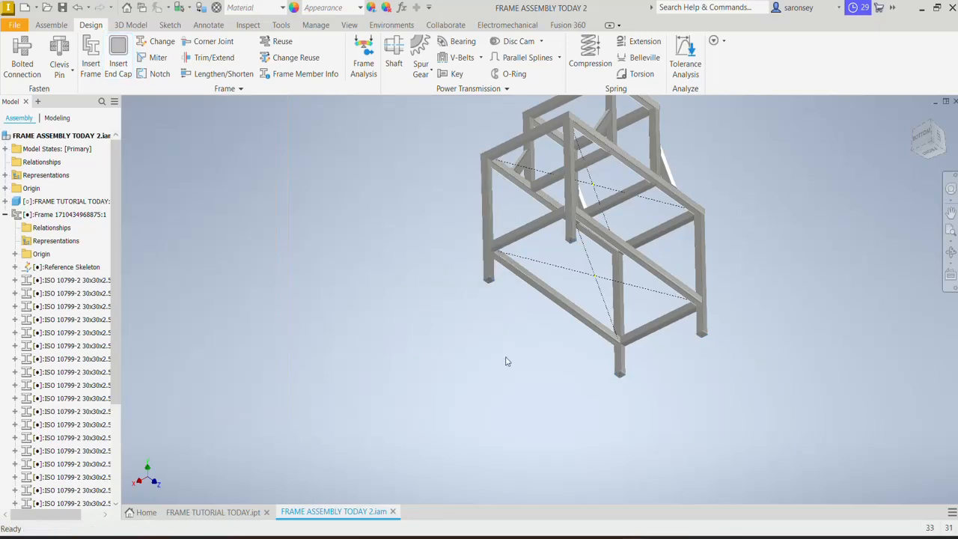
Set the assembly's visual style to Shaded with Edges.
middle_click_drag(506, 361, 573, 391, "shift")
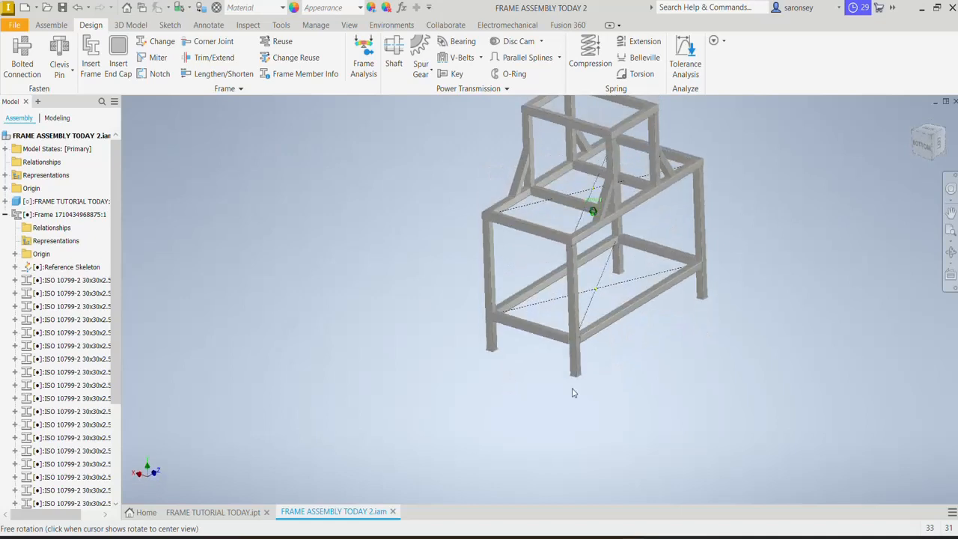
left_click(907, 122)
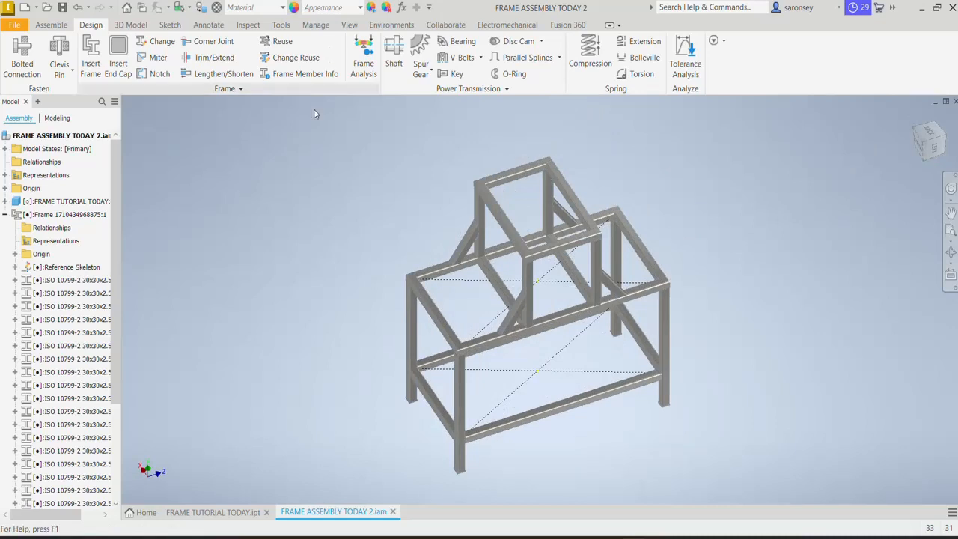
left_click(348, 27)
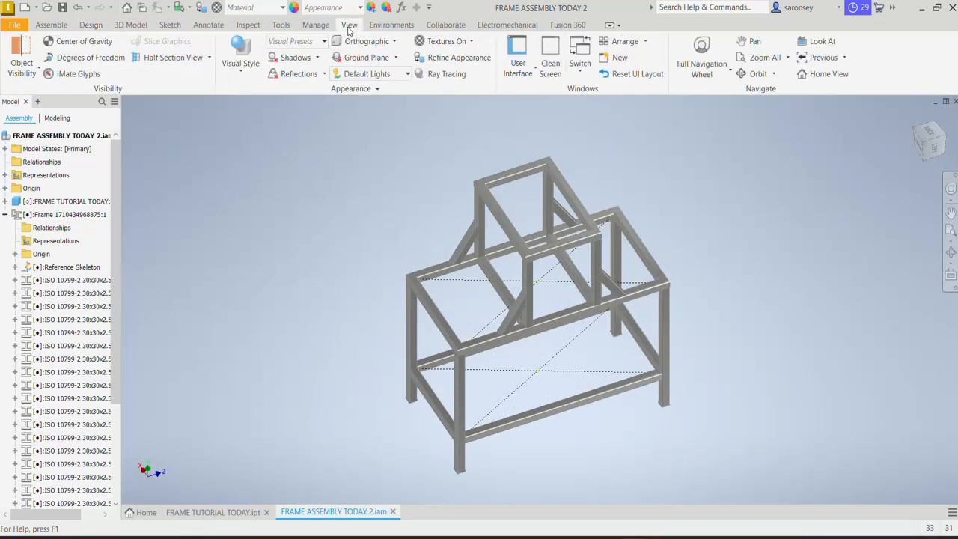
left_click(244, 70)
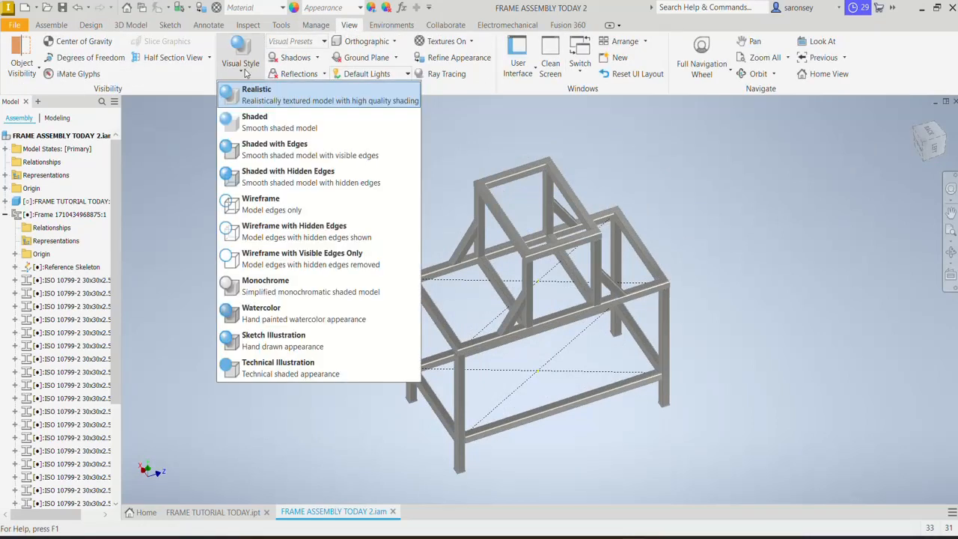
left_click(256, 150)
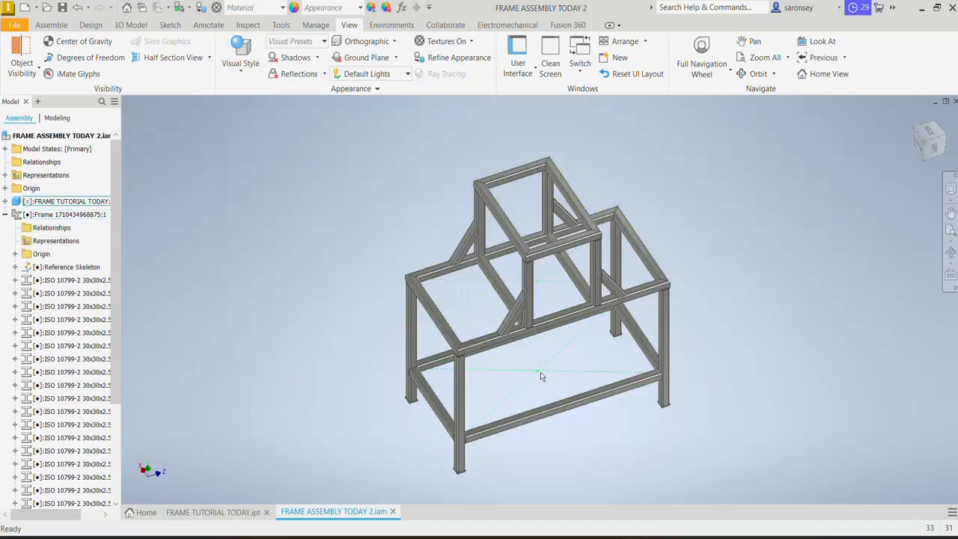
key("F2")
left_click_drag(541, 372, 499, 347)
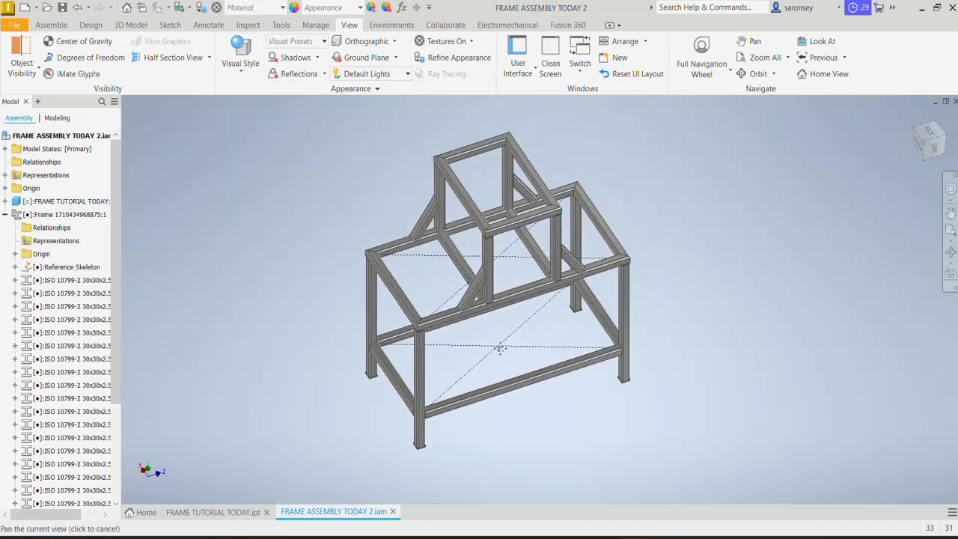
middle_click_drag(517, 340, 521, 336, "shift")
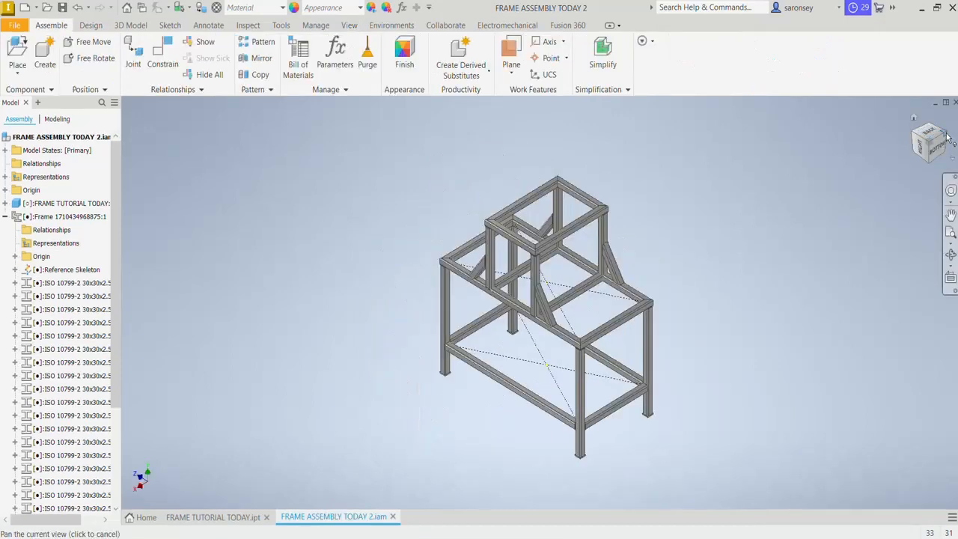
left_click(947, 137)
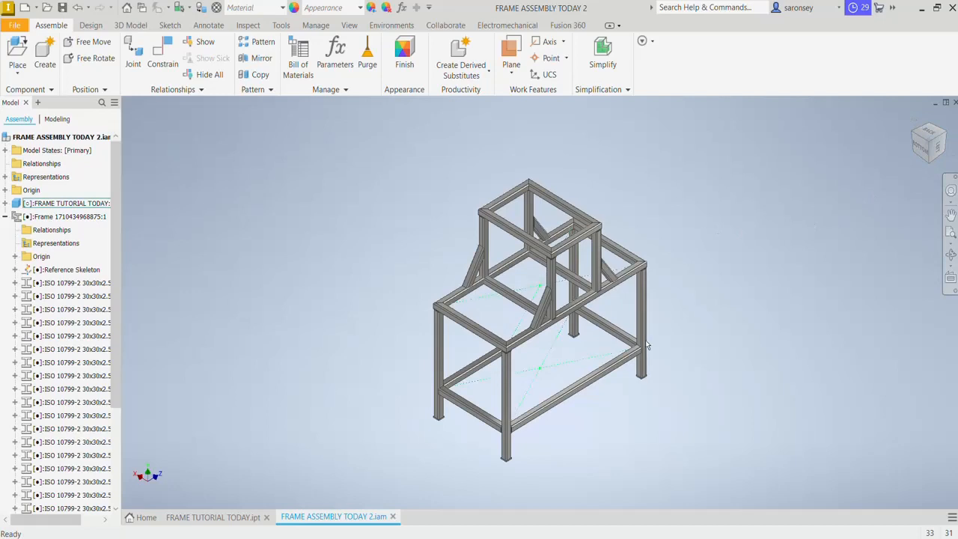
scroll(647, 342, "down", 5)
scroll(647, 343, "up", 4)
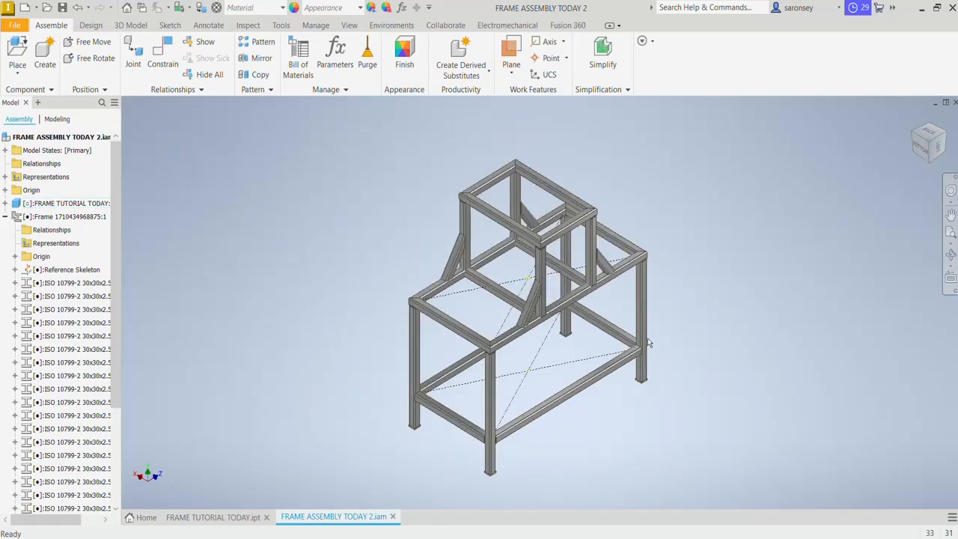
mouse_move(664, 358)
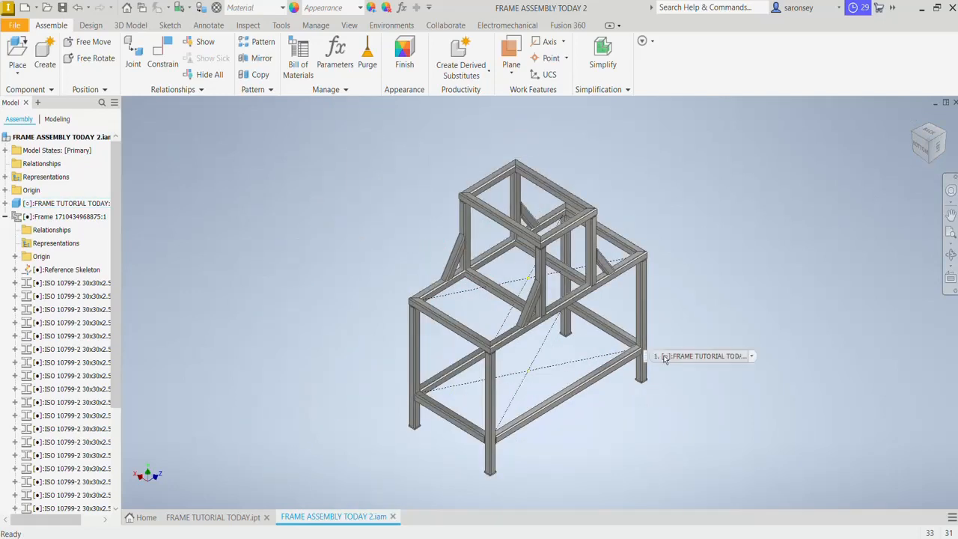